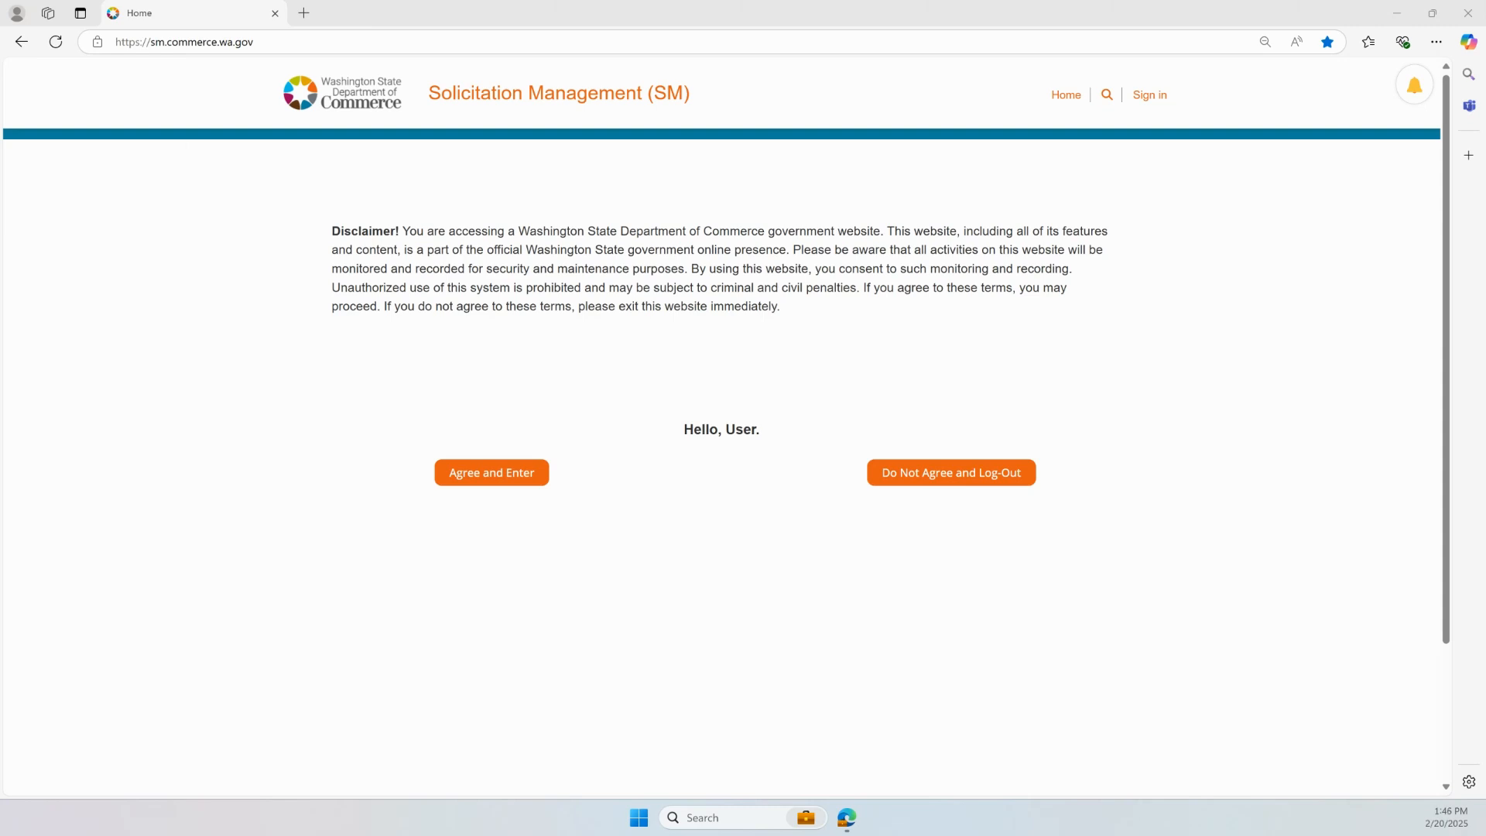
pyautogui.click(274, 41)
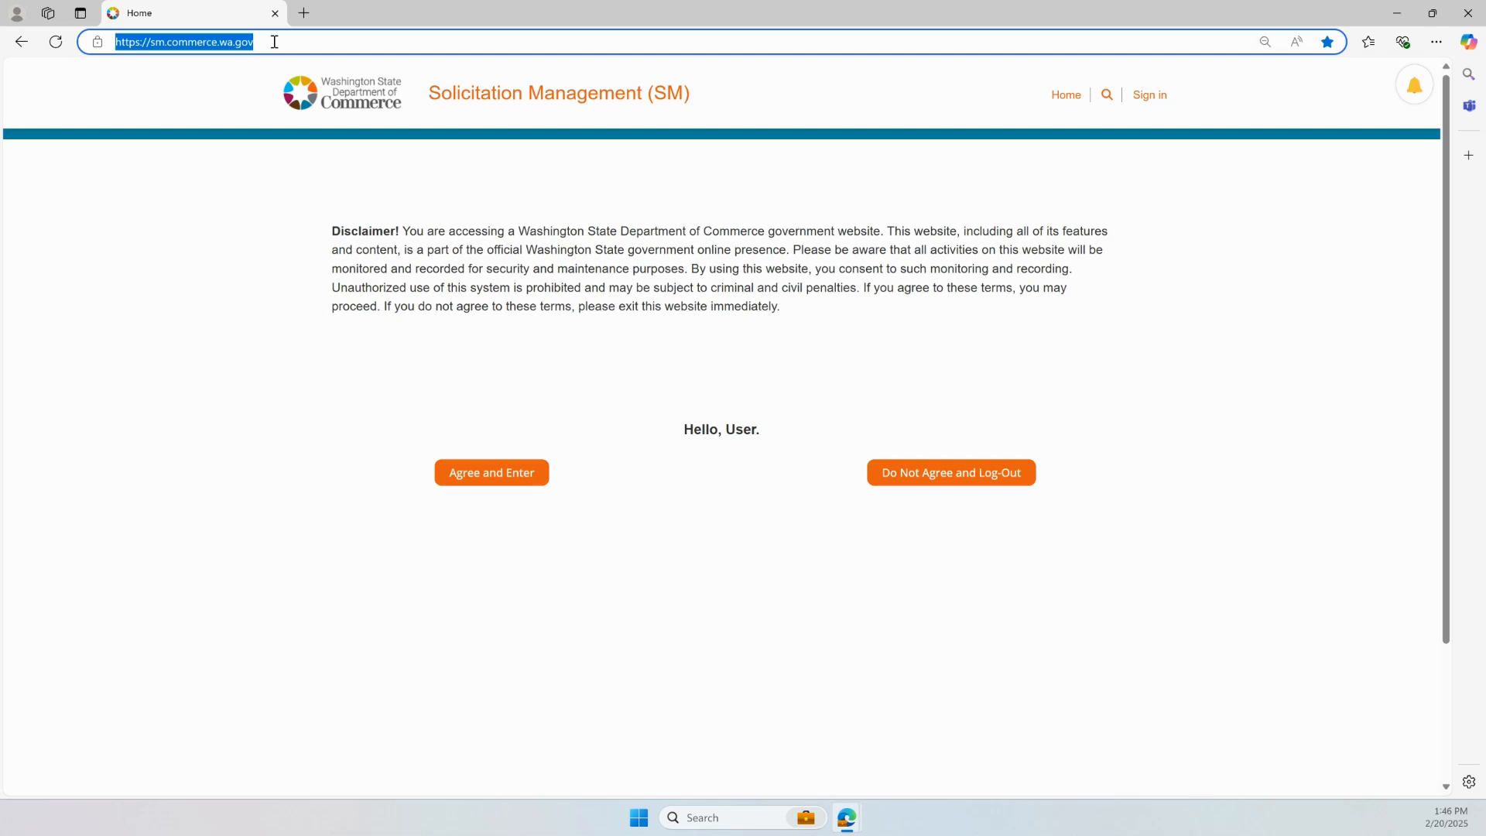
pyautogui.click(1154, 612)
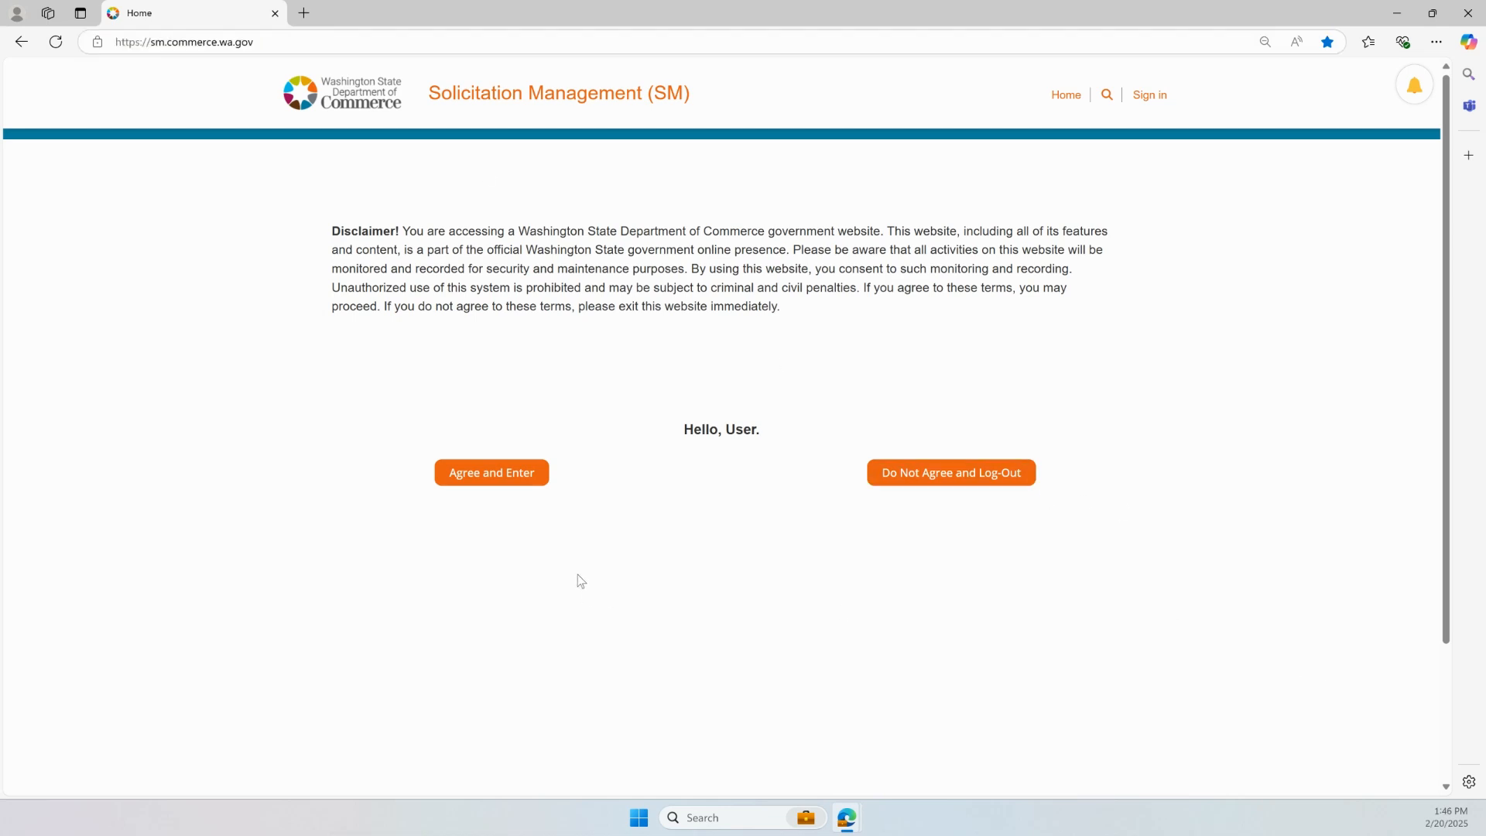
pyautogui.click(488, 488)
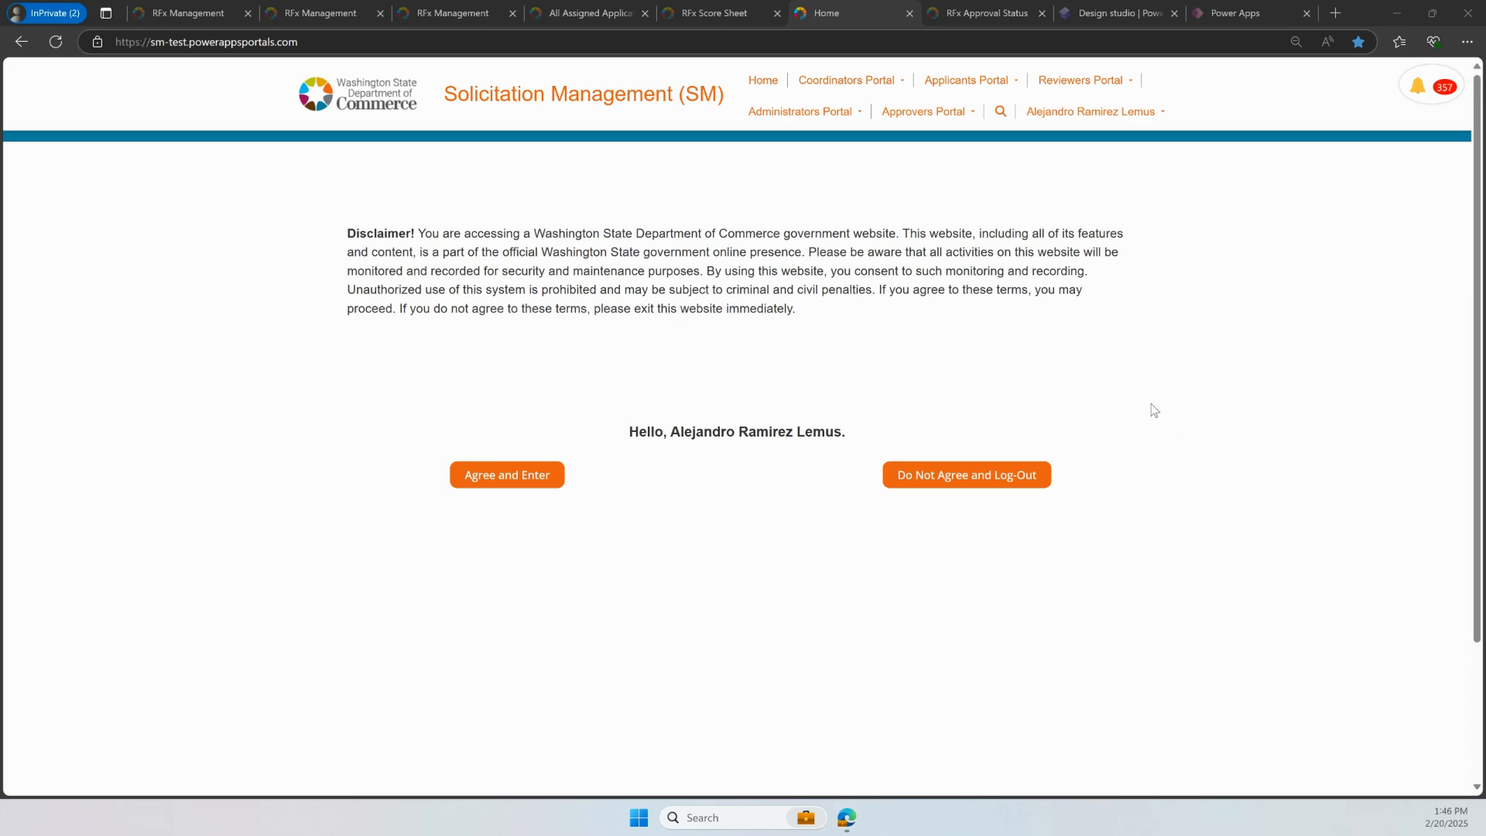
pyautogui.click(902, 87)
pyautogui.click(902, 86)
pyautogui.click(902, 86)
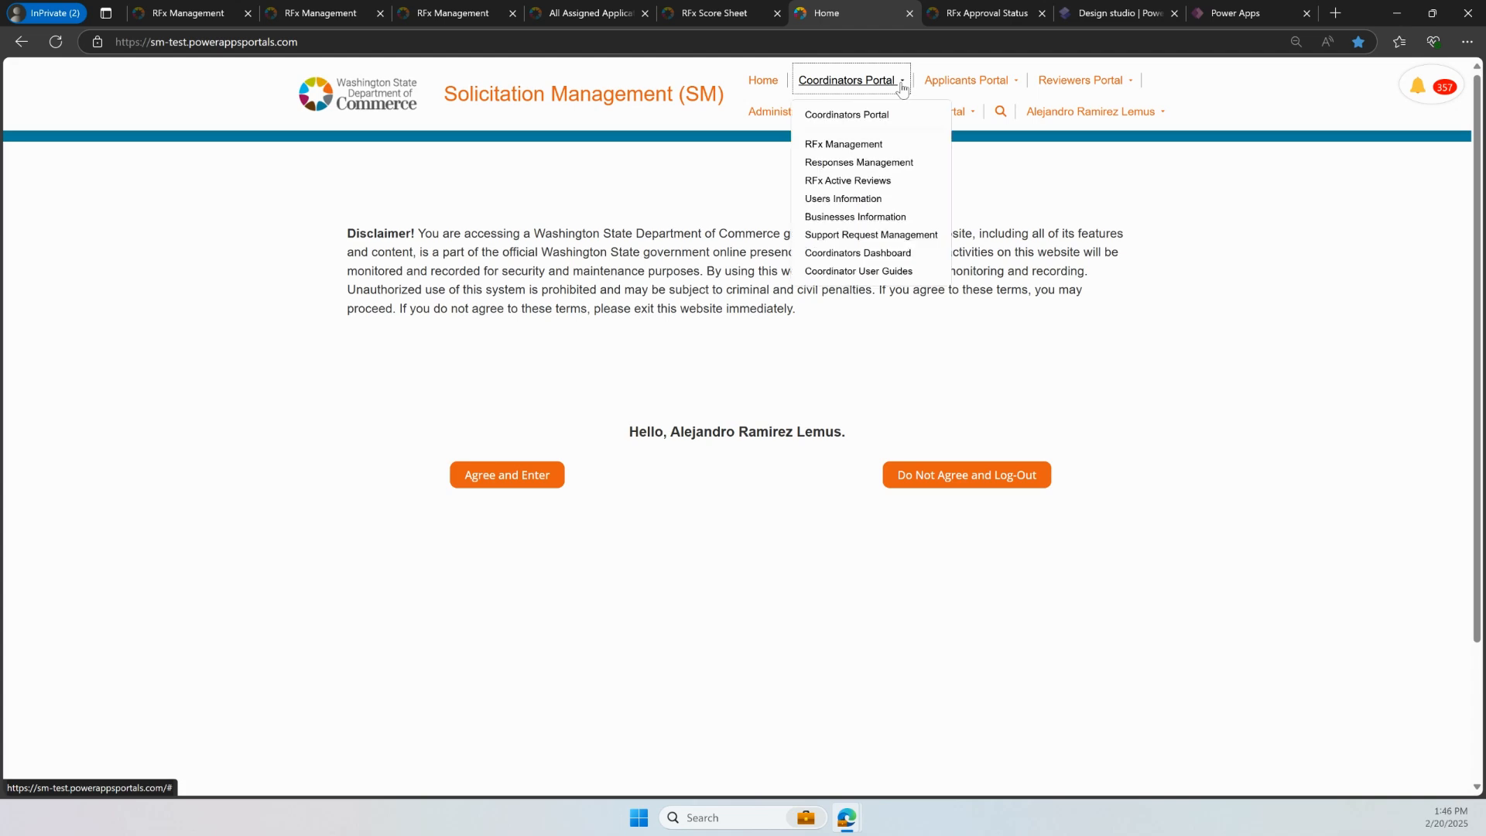
pyautogui.click(1133, 84)
pyautogui.click(973, 111)
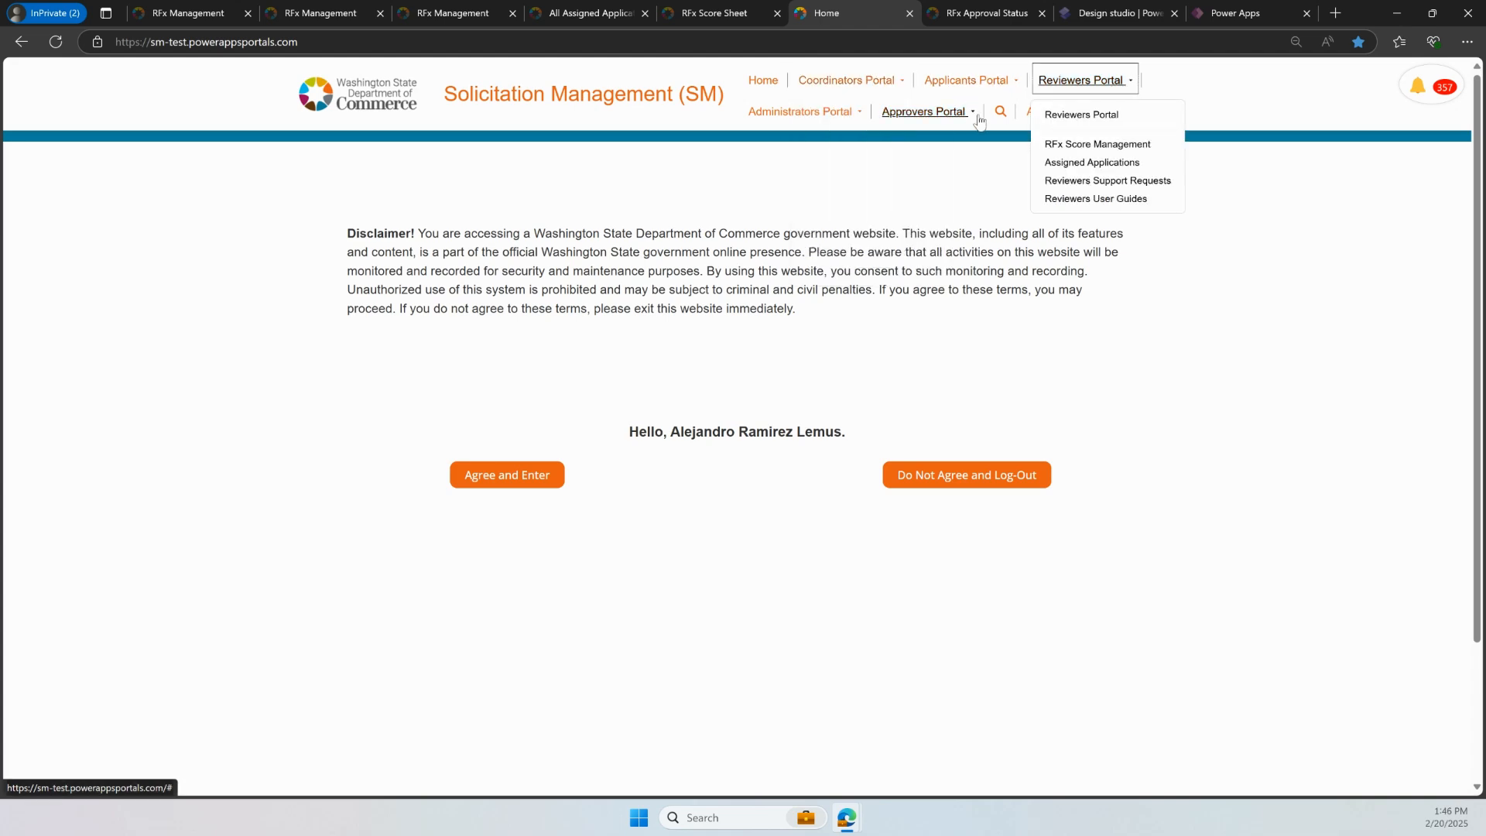
pyautogui.click(1016, 80)
pyautogui.click(1273, 288)
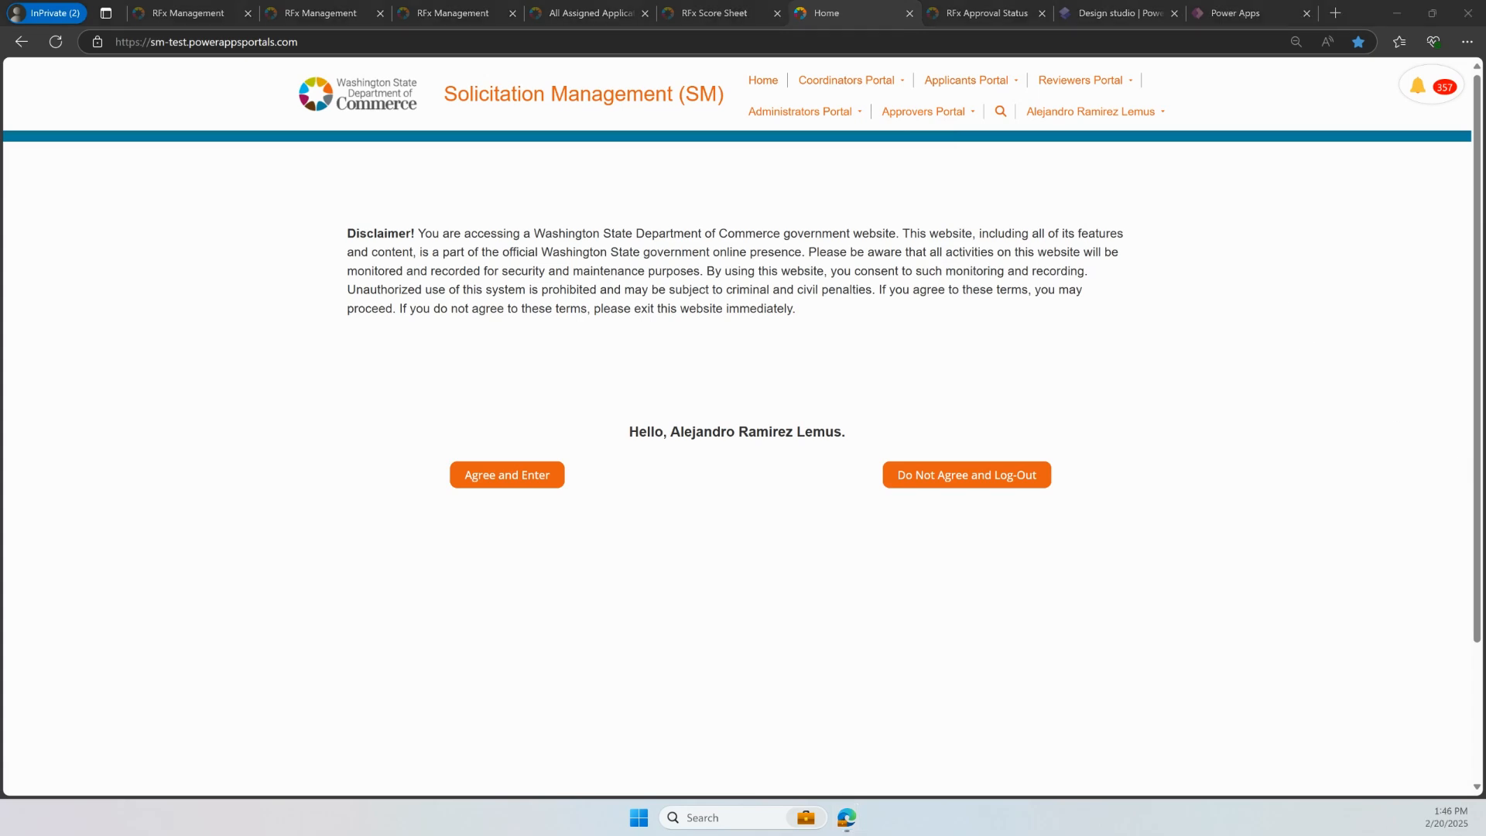
# View the Coordinators Portal and Applicants Portal landing pages to see which sections each one offers
pyautogui.click(817, 85)
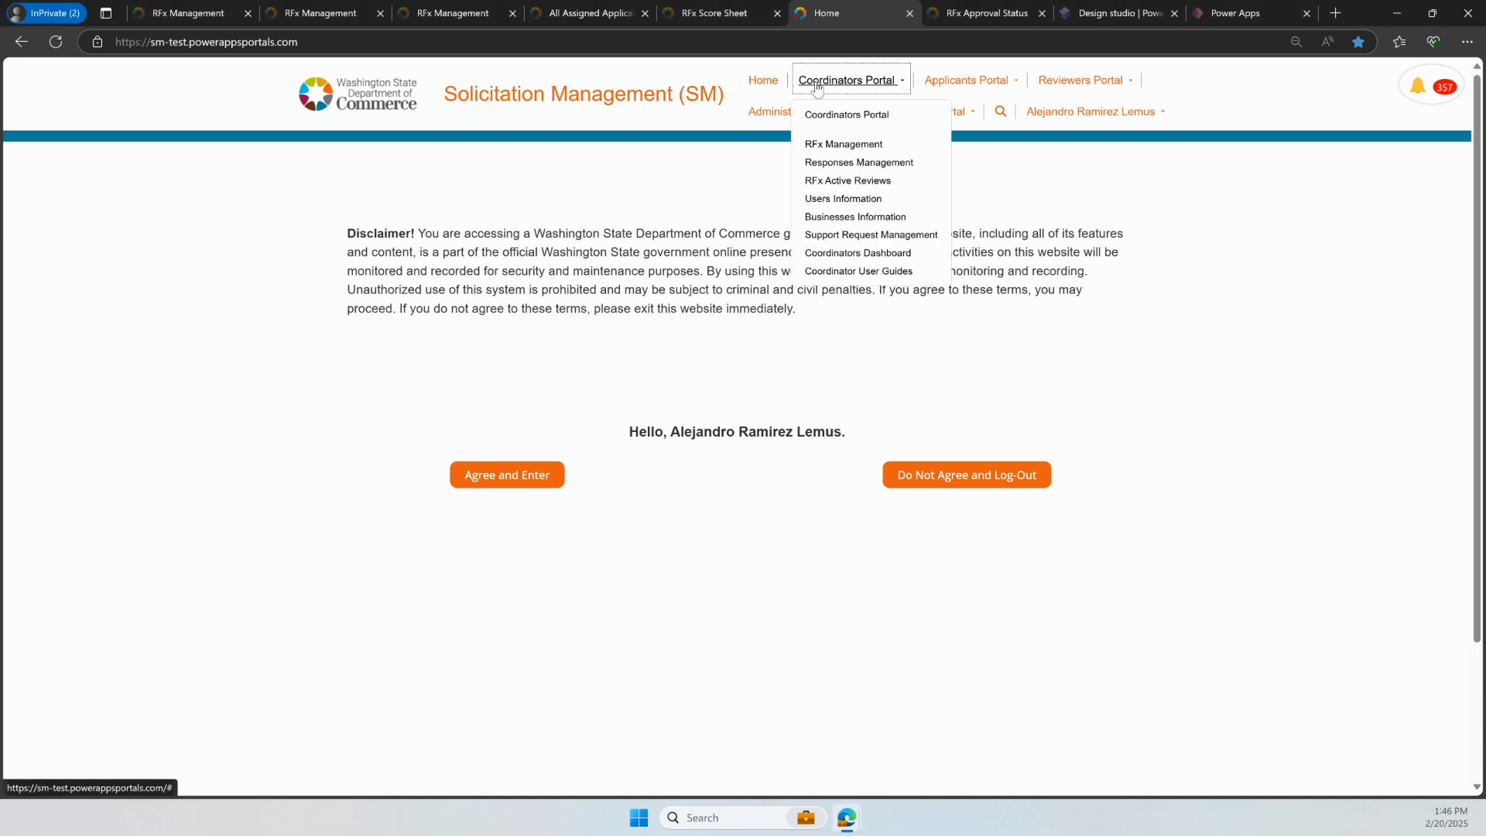
pyautogui.click(848, 114)
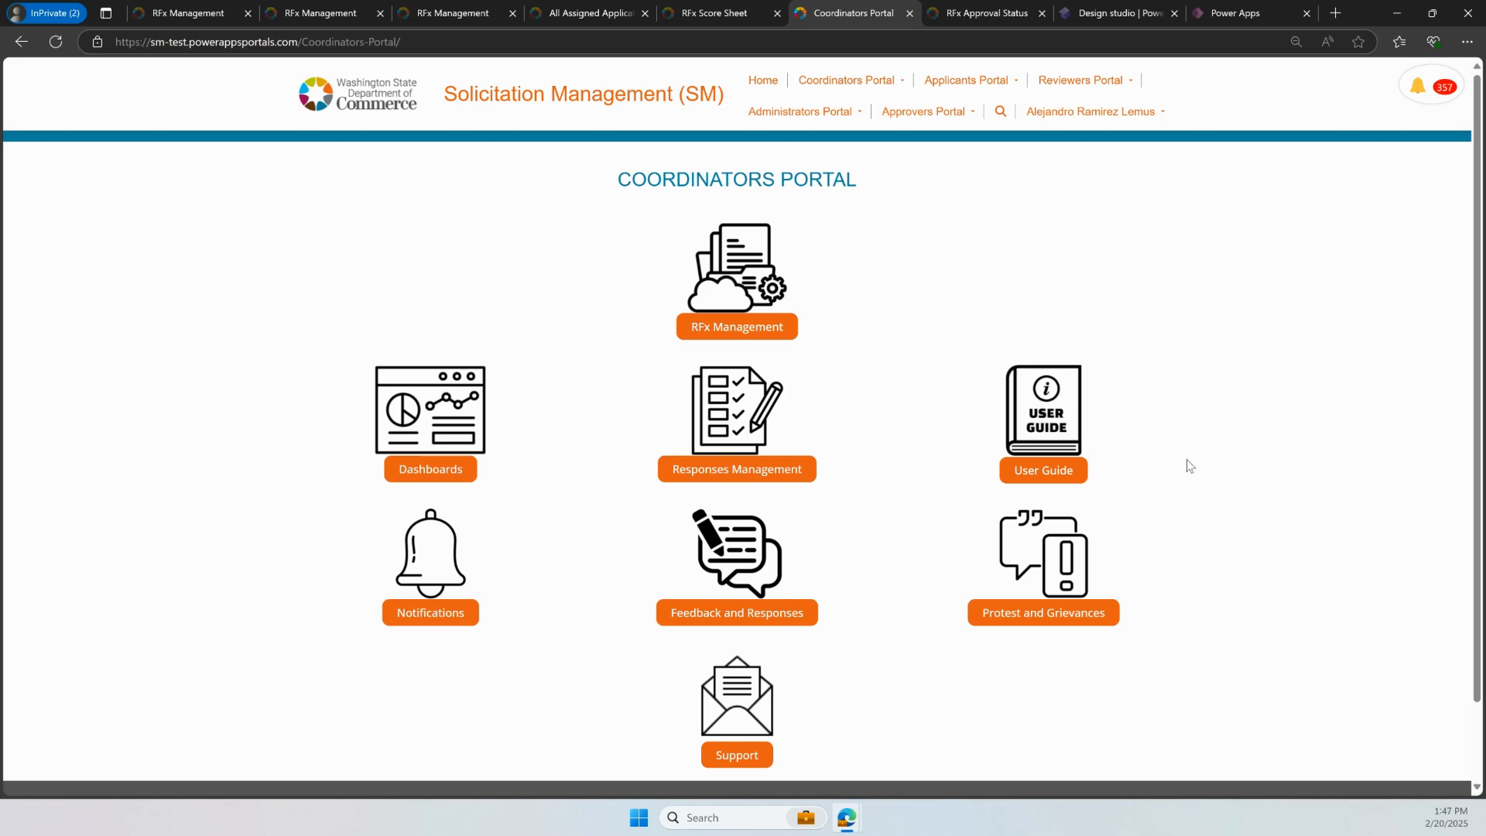
pyautogui.click(954, 82)
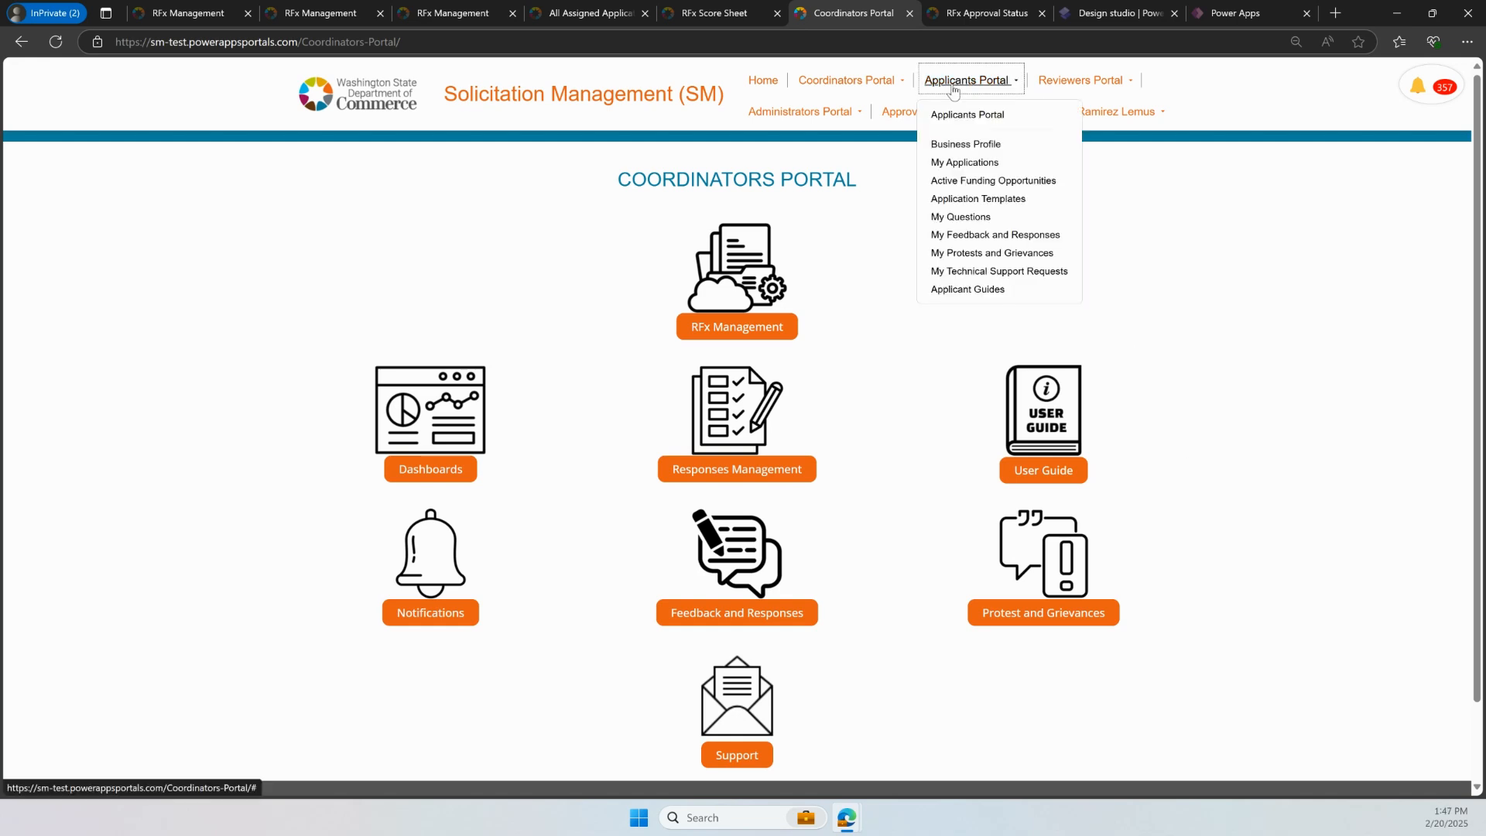
pyautogui.click(960, 120)
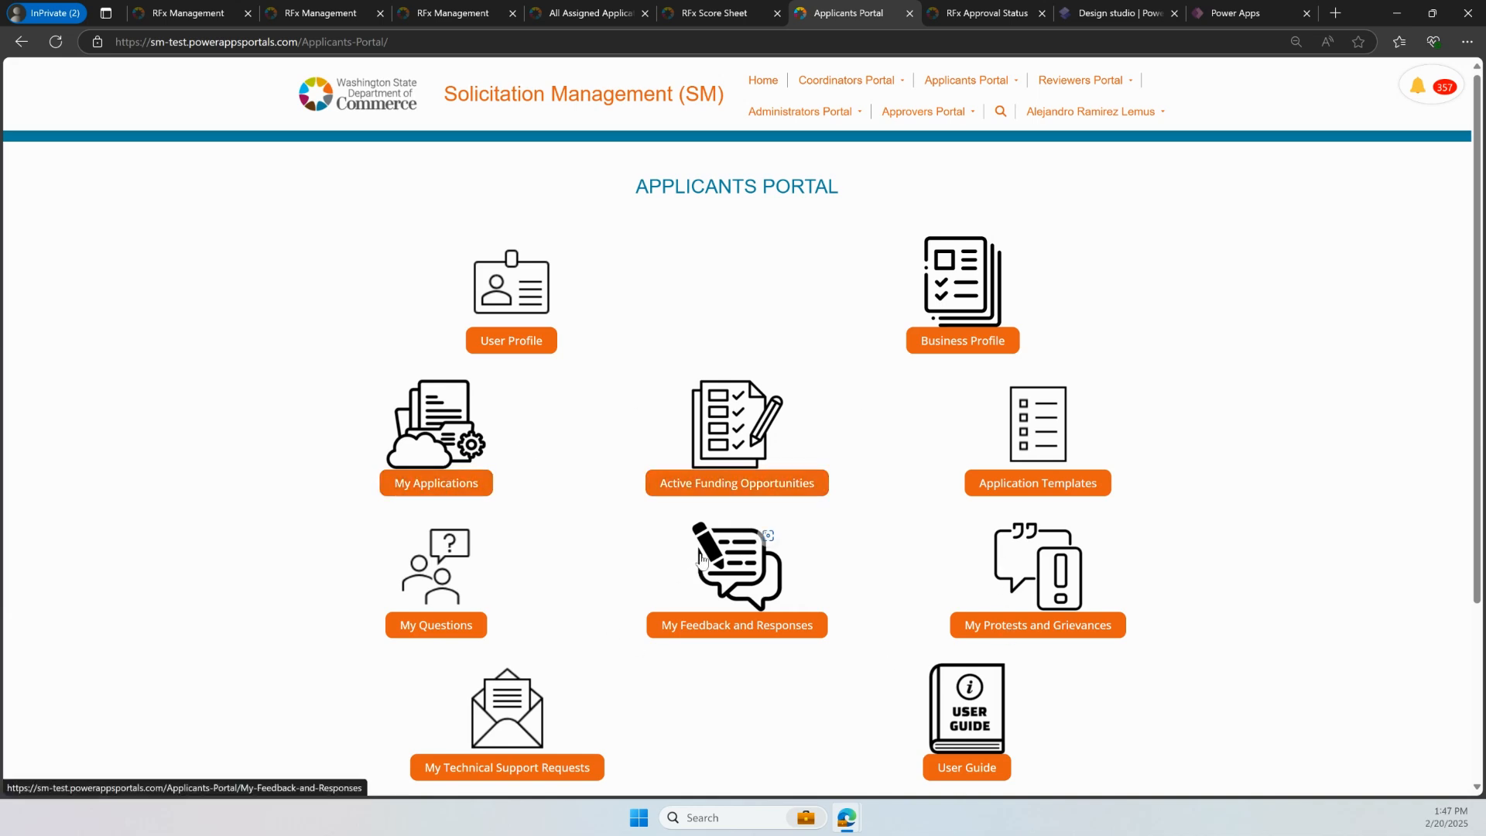
# View the Reviewers Portal and Approvers Portal landing pages to see which sections each one offers
pyautogui.click(1082, 79)
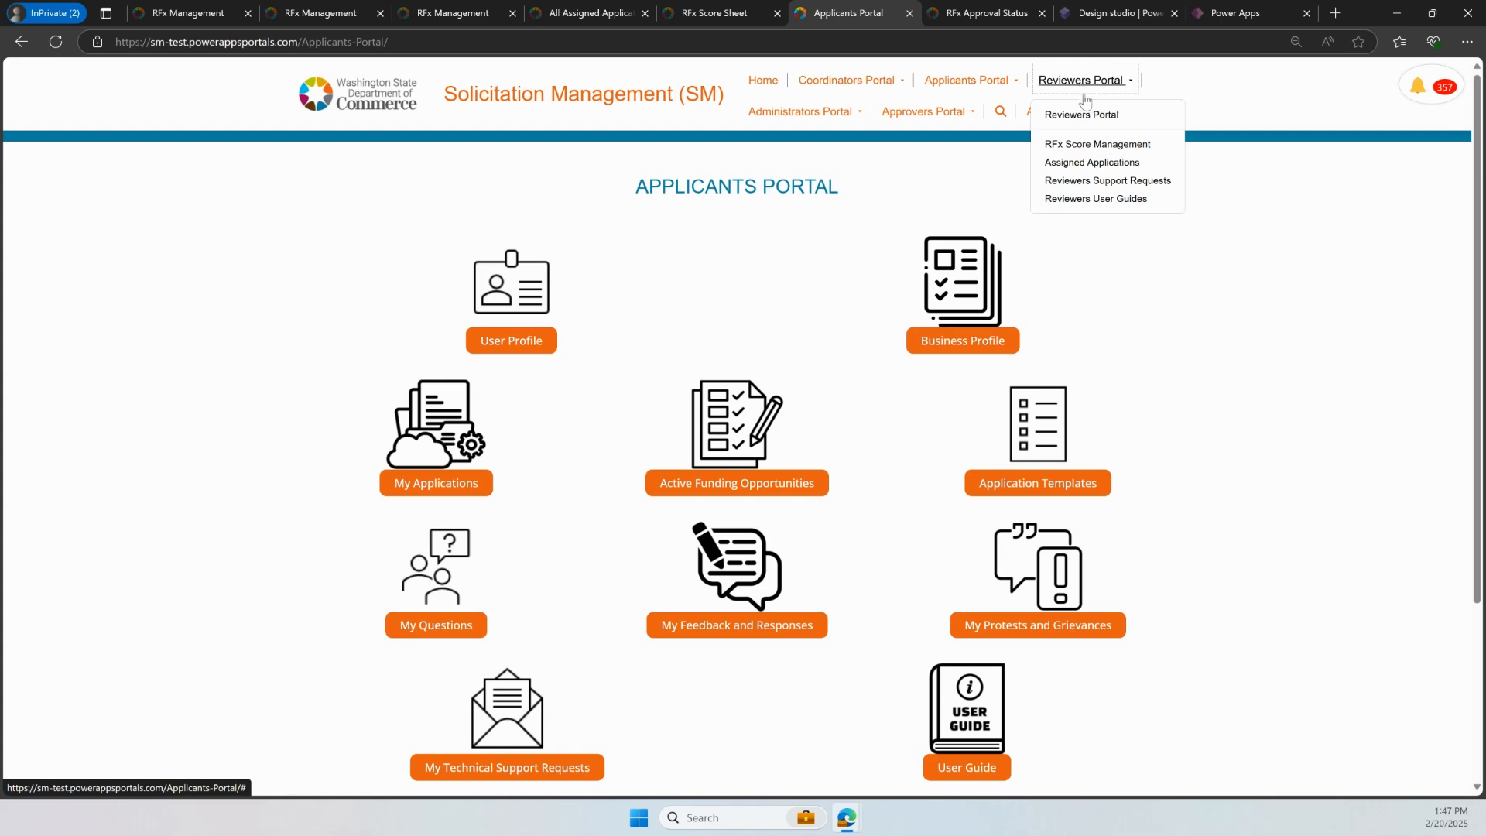
pyautogui.click(1082, 114)
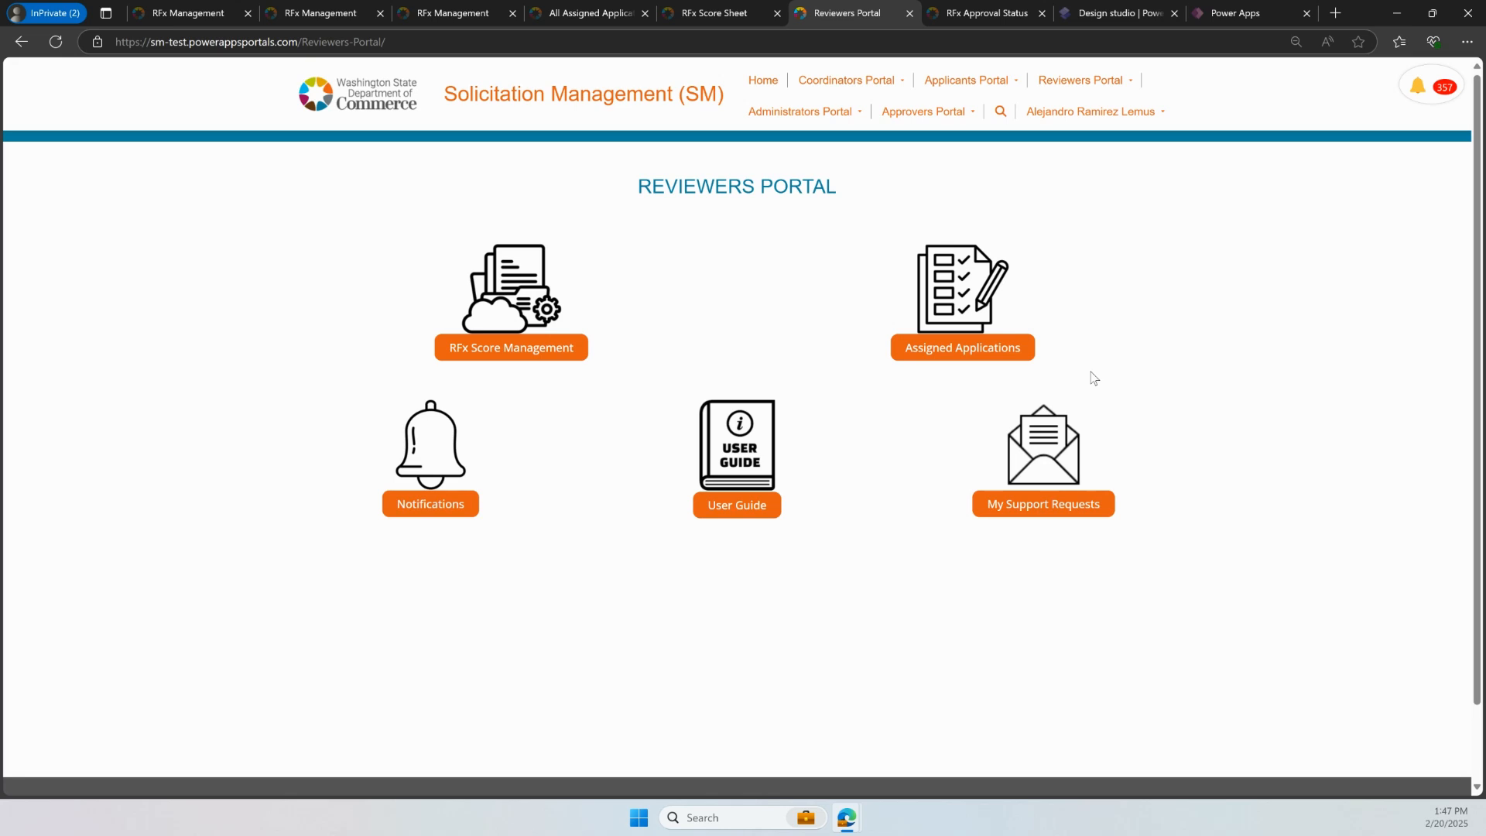
pyautogui.click(938, 114)
pyautogui.click(953, 146)
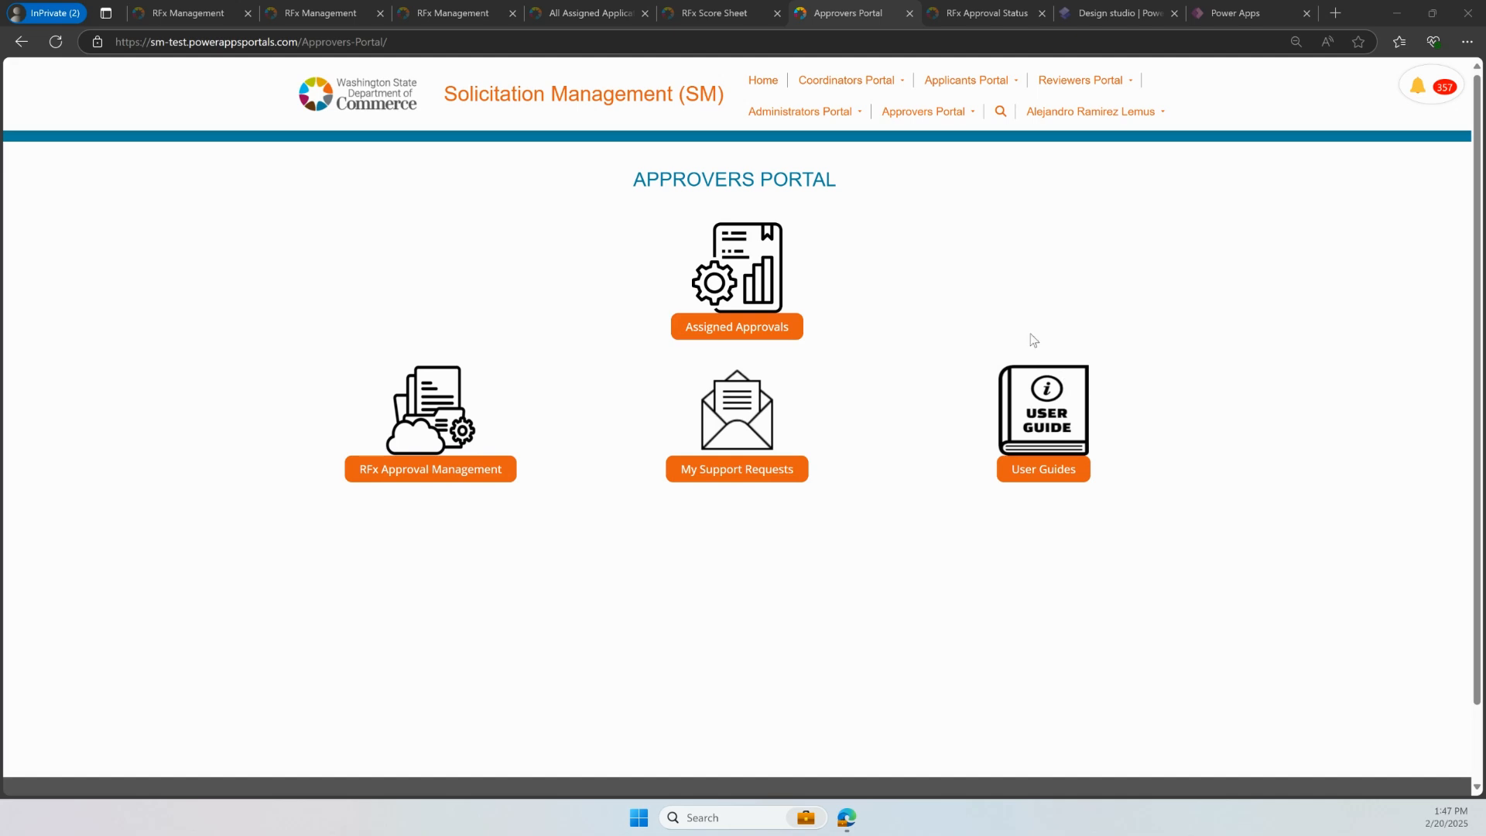
# Return to the Coordinators Portal and open its RFx Management list
pyautogui.click(858, 91)
pyautogui.click(849, 115)
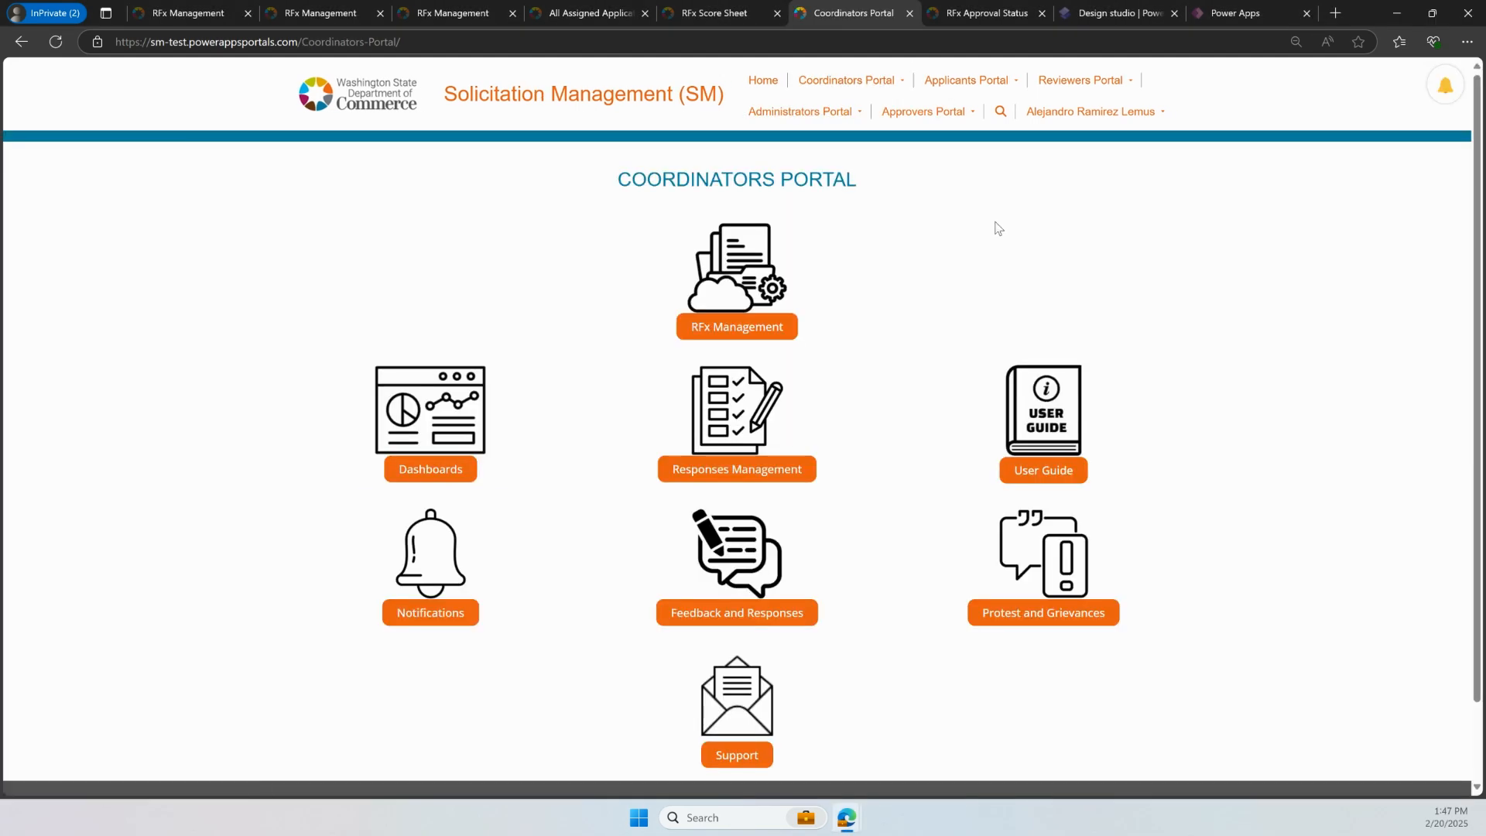
pyautogui.click(738, 340)
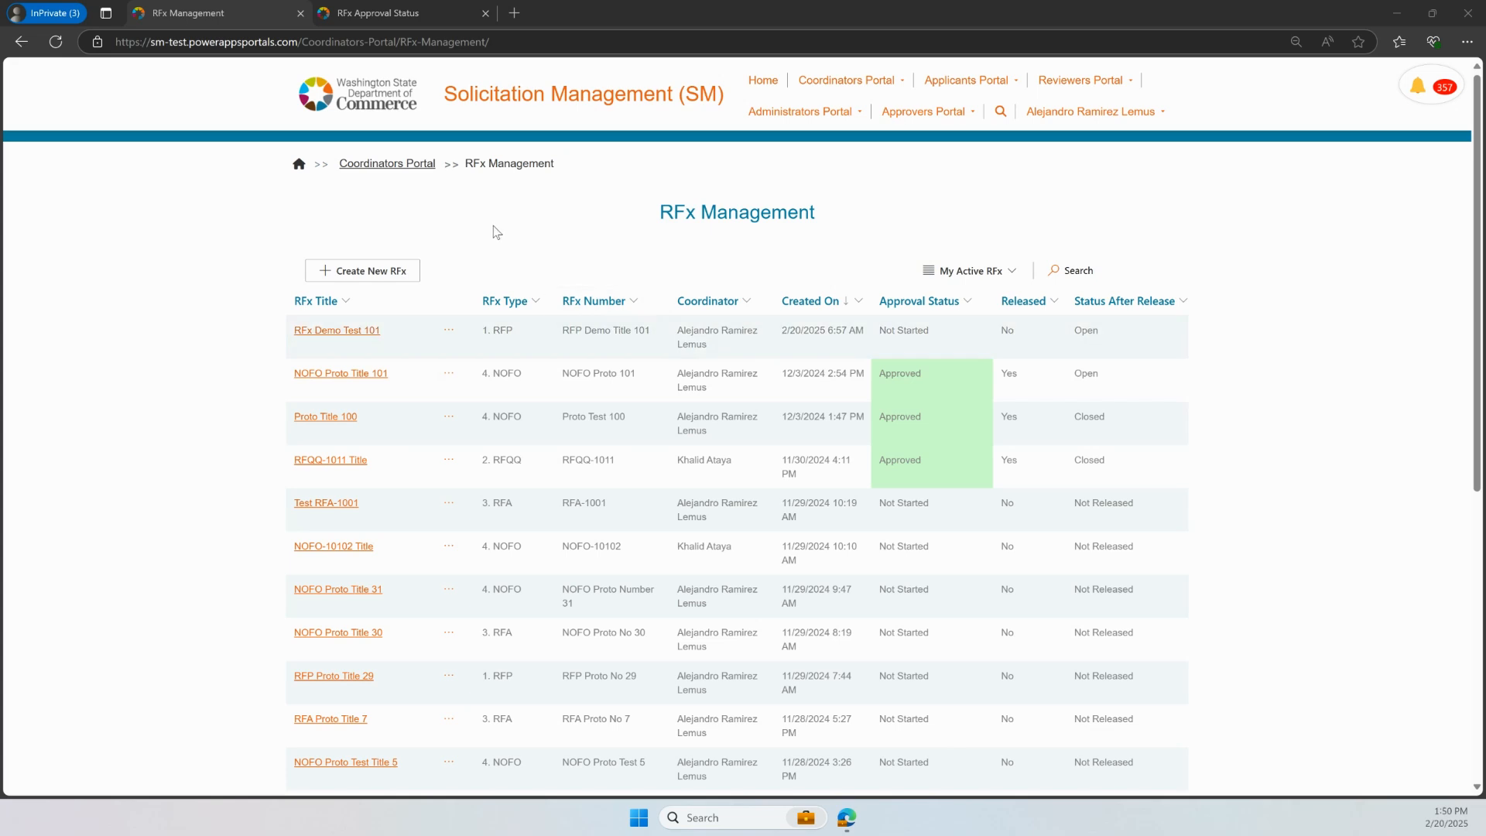
# Create a new RFx of type RFP with number RFx Demo Test 1 and title RFx Demo Title 1, and continue to the general details
pyautogui.click(369, 272)
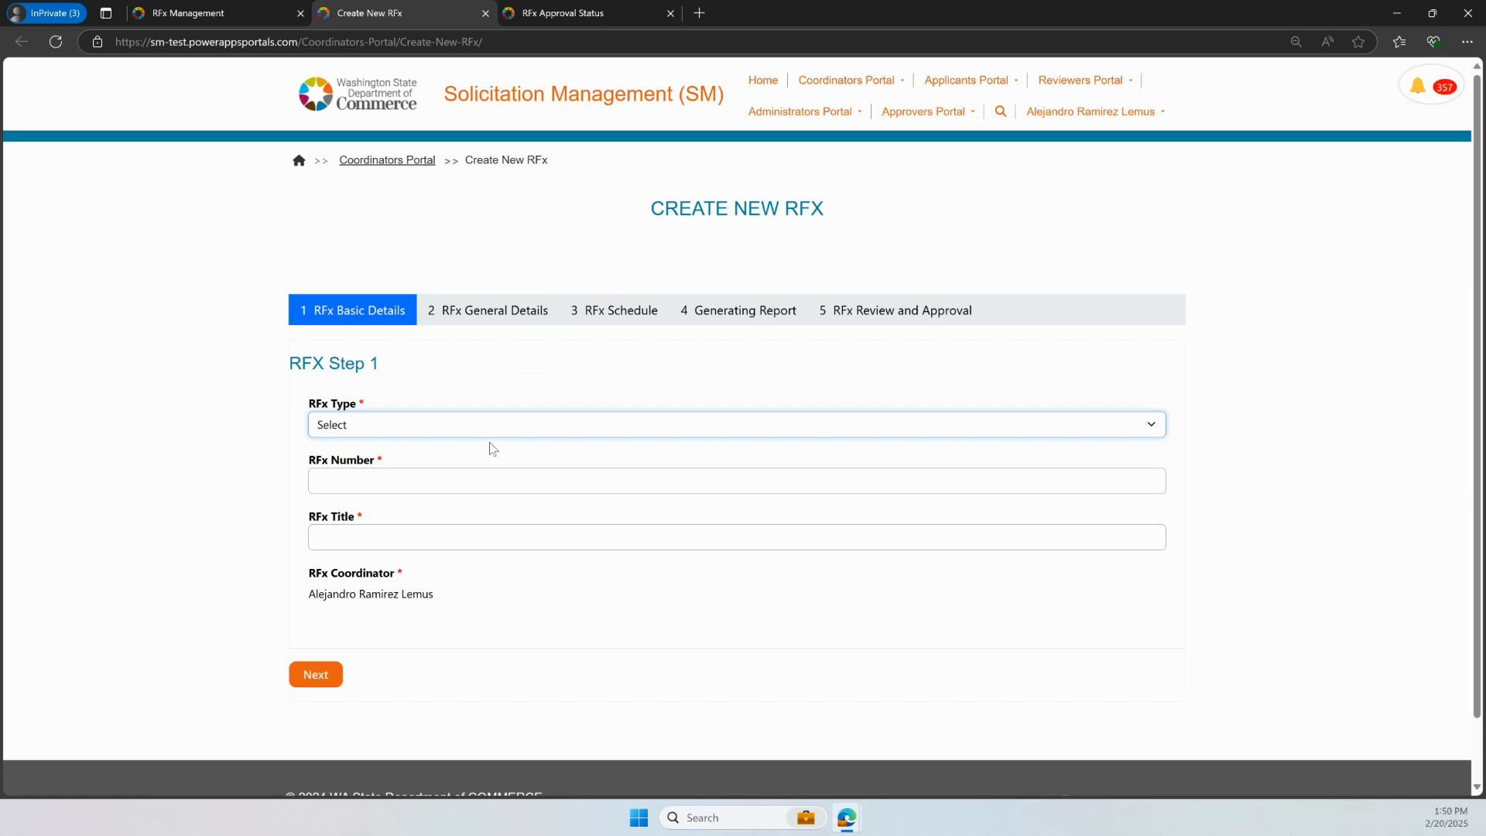
pyautogui.click(491, 432)
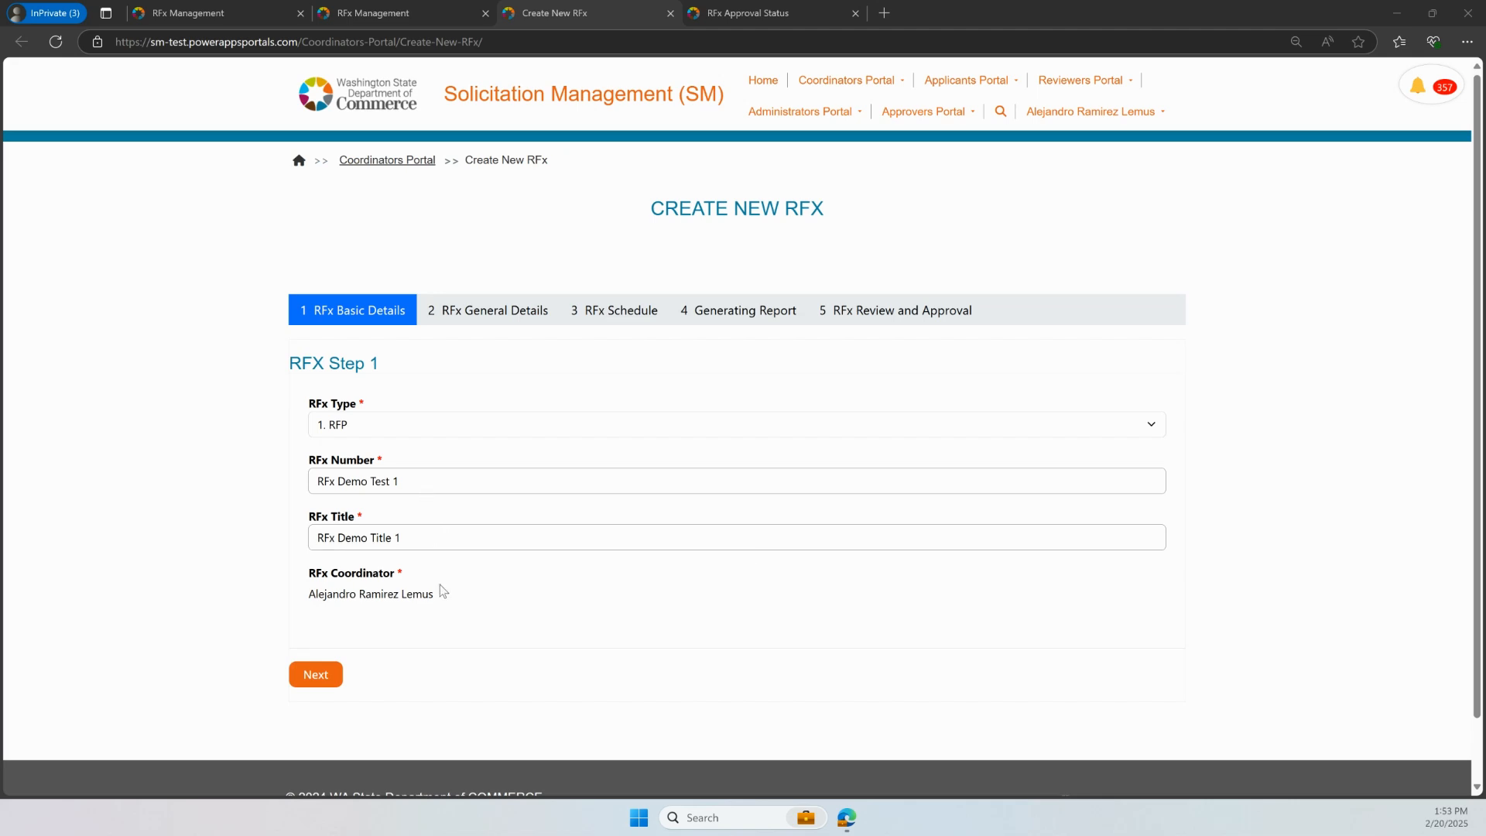
pyautogui.click(336, 686)
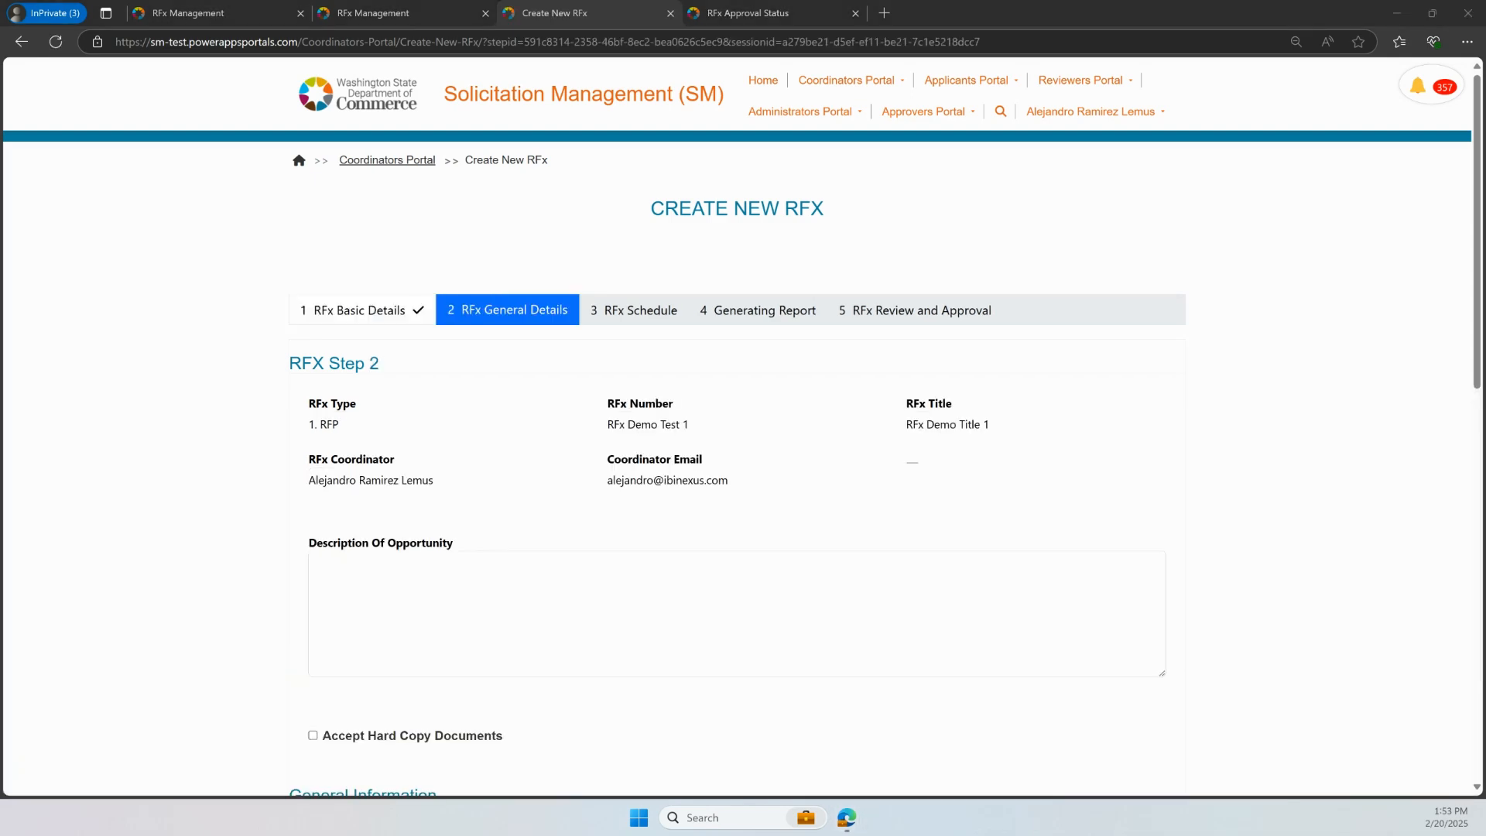
# Set the Budget Amount to 750000 and the Funding Source to State in the general information
pyautogui.scroll(-3, 1206, 623)
pyautogui.scroll(-1, 929, 608)
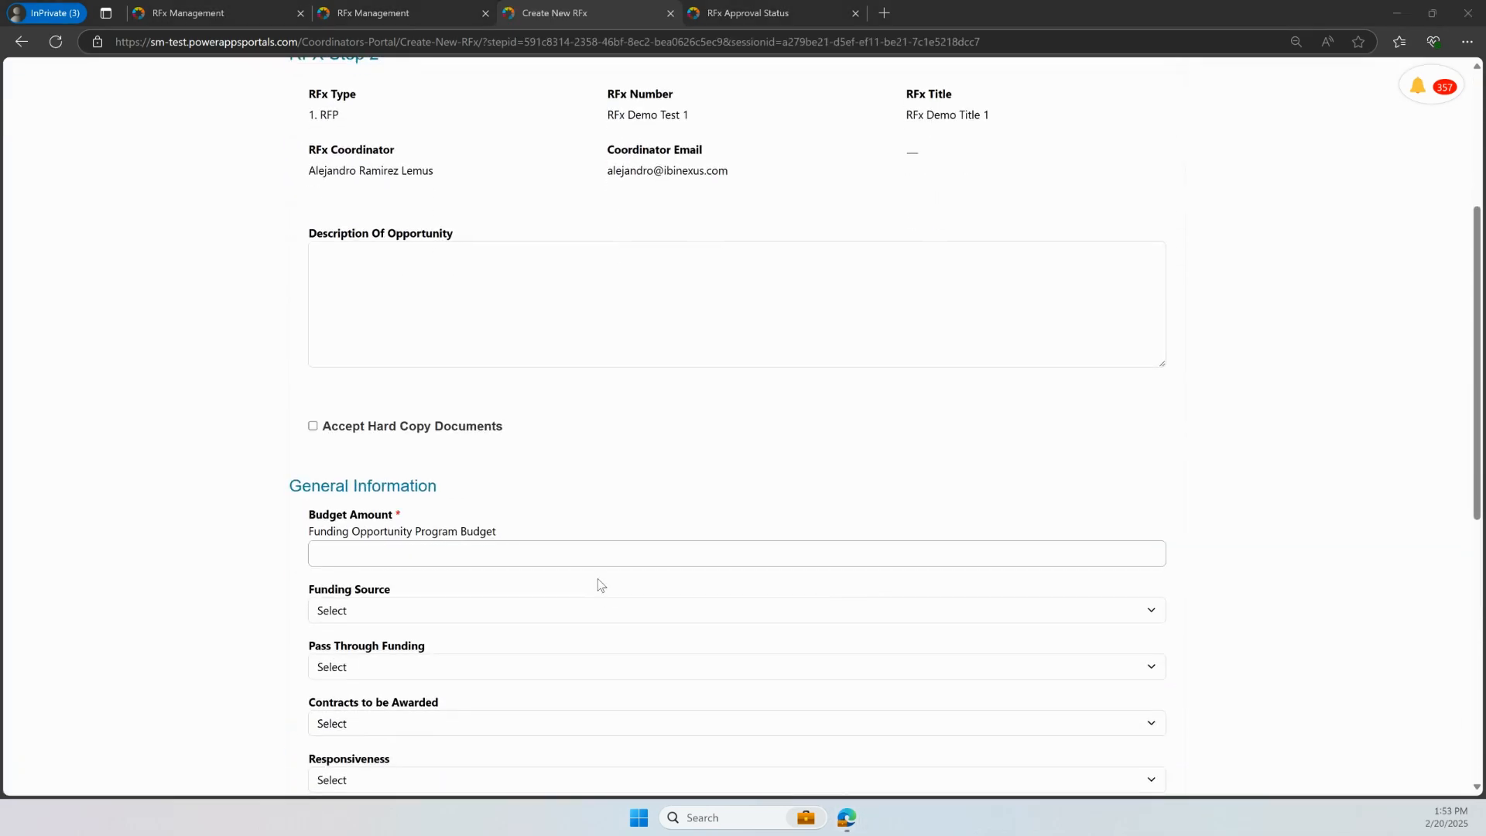
pyautogui.click(581, 559)
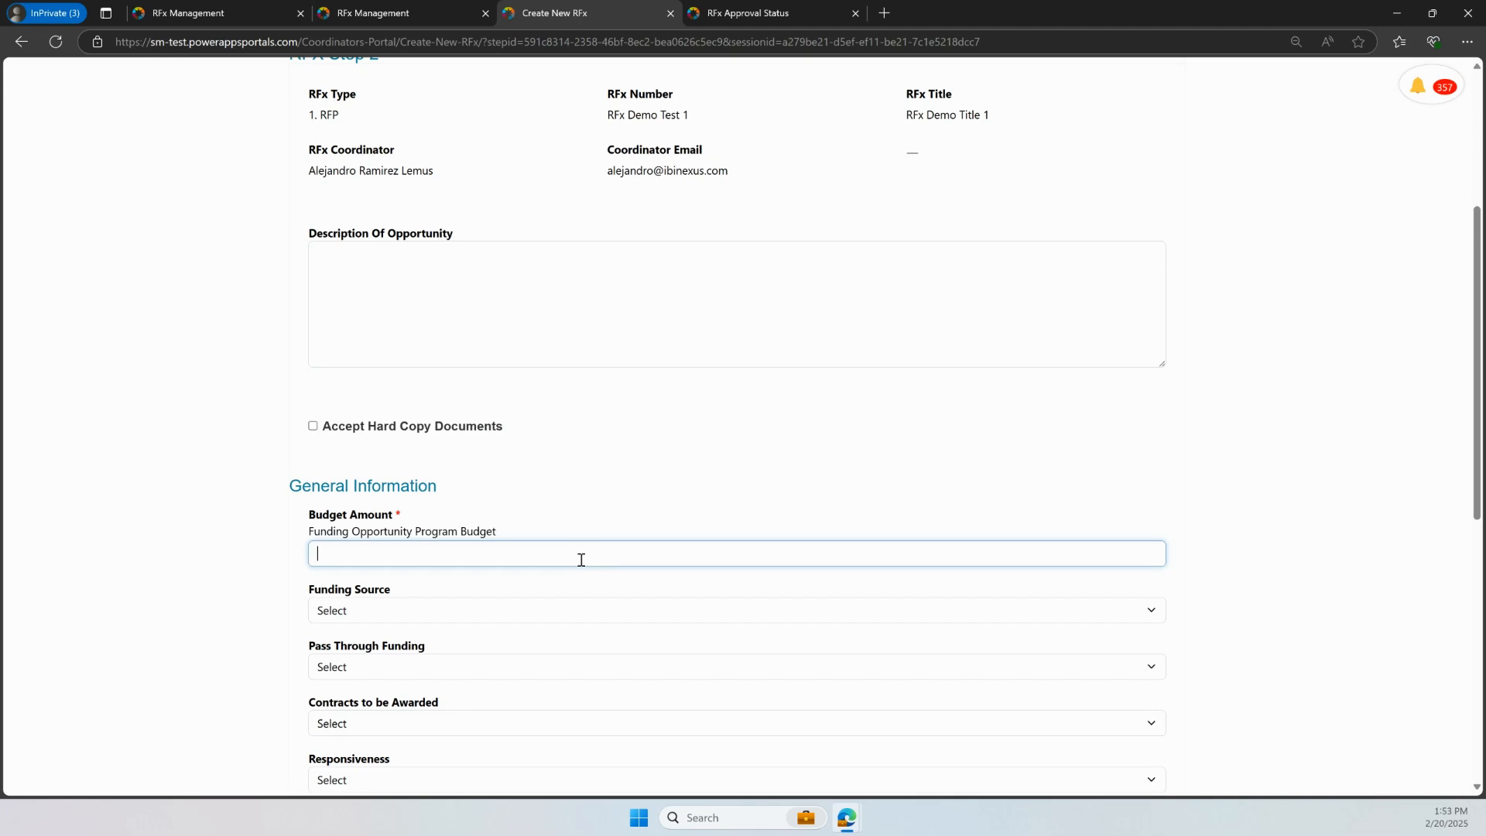
pyautogui.write('750000')
pyautogui.scroll(-3, 1360, 480)
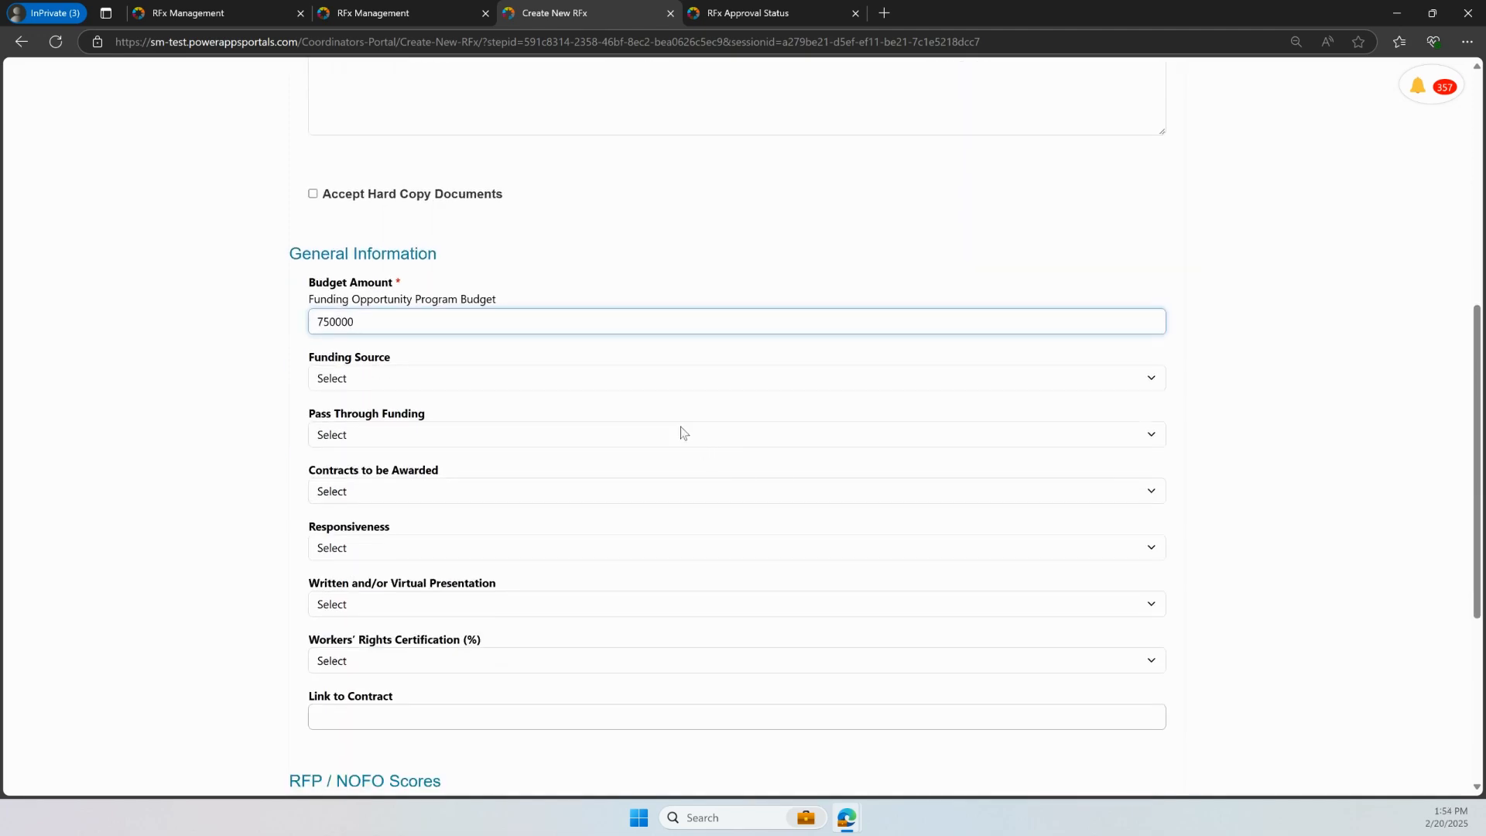
pyautogui.click(602, 378)
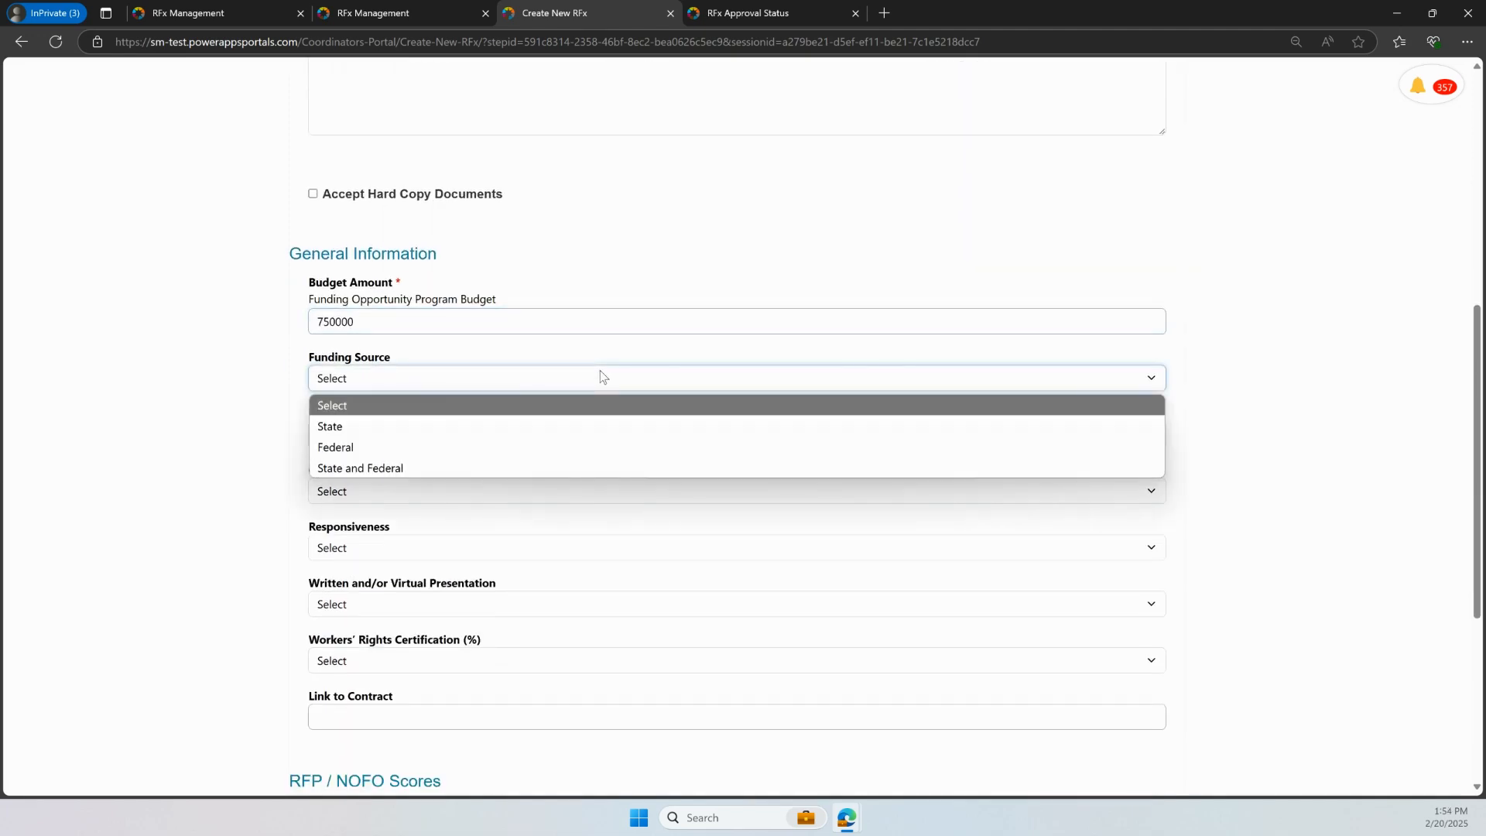
pyautogui.click(476, 427)
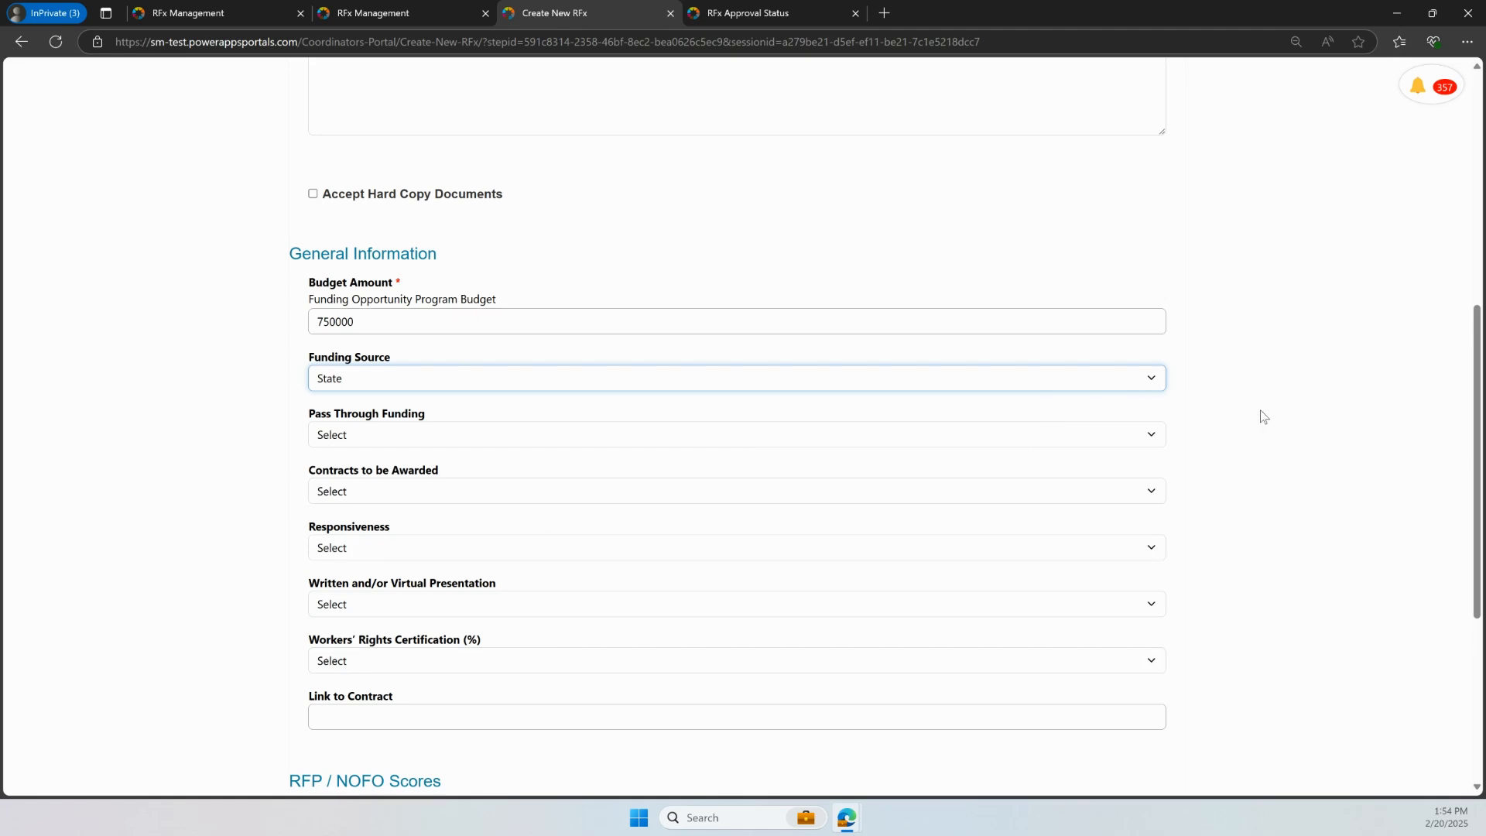
# Complete the remaining general details, with proposal scores of 60 technical, 40 management and 1 cost, and continue to the RFx schedule
pyautogui.scroll(-1, 1232, 544)
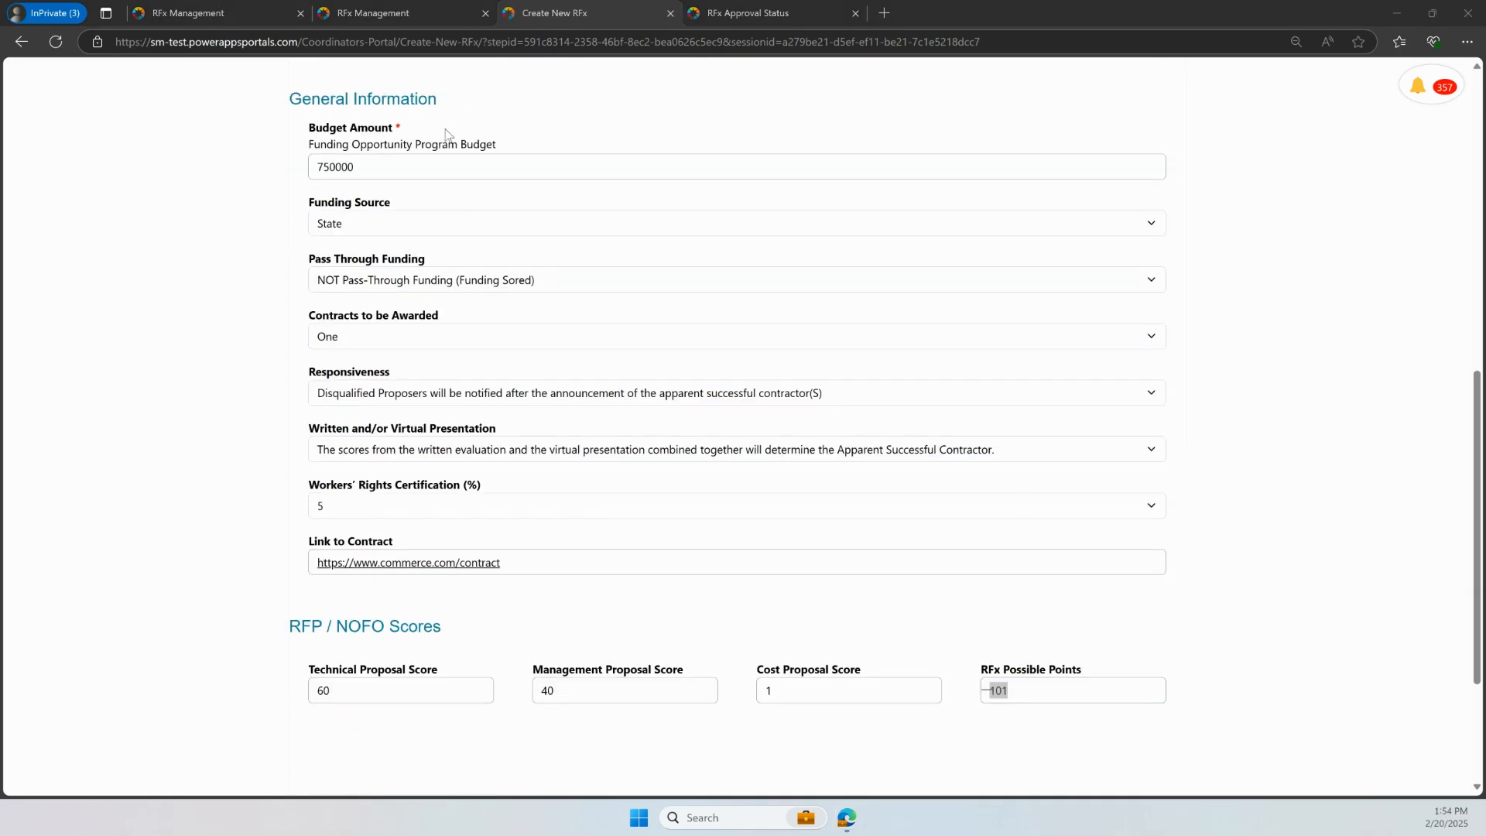
pyautogui.scroll(-2, 1251, 592)
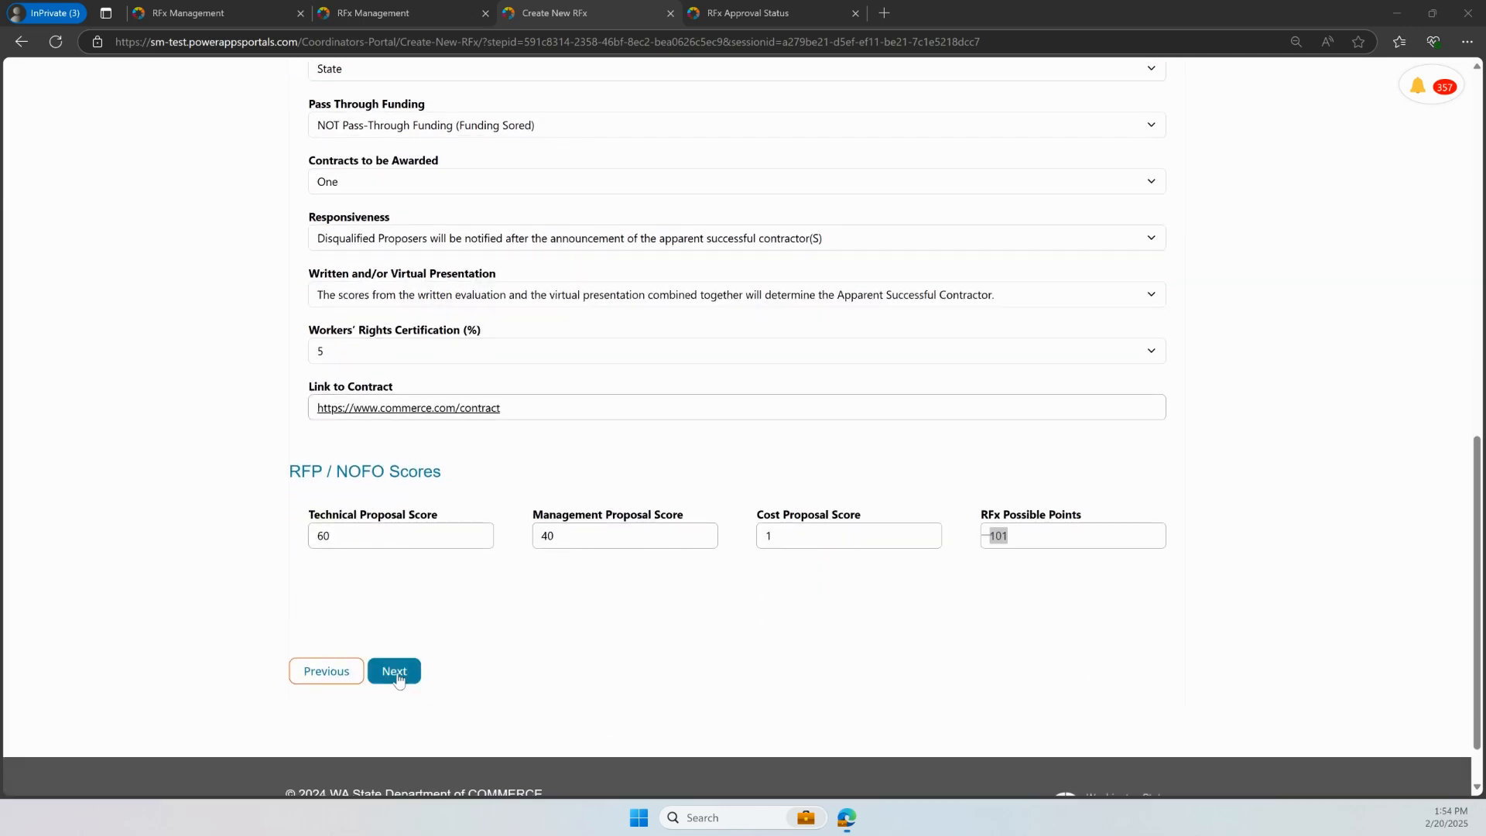
pyautogui.click(395, 673)
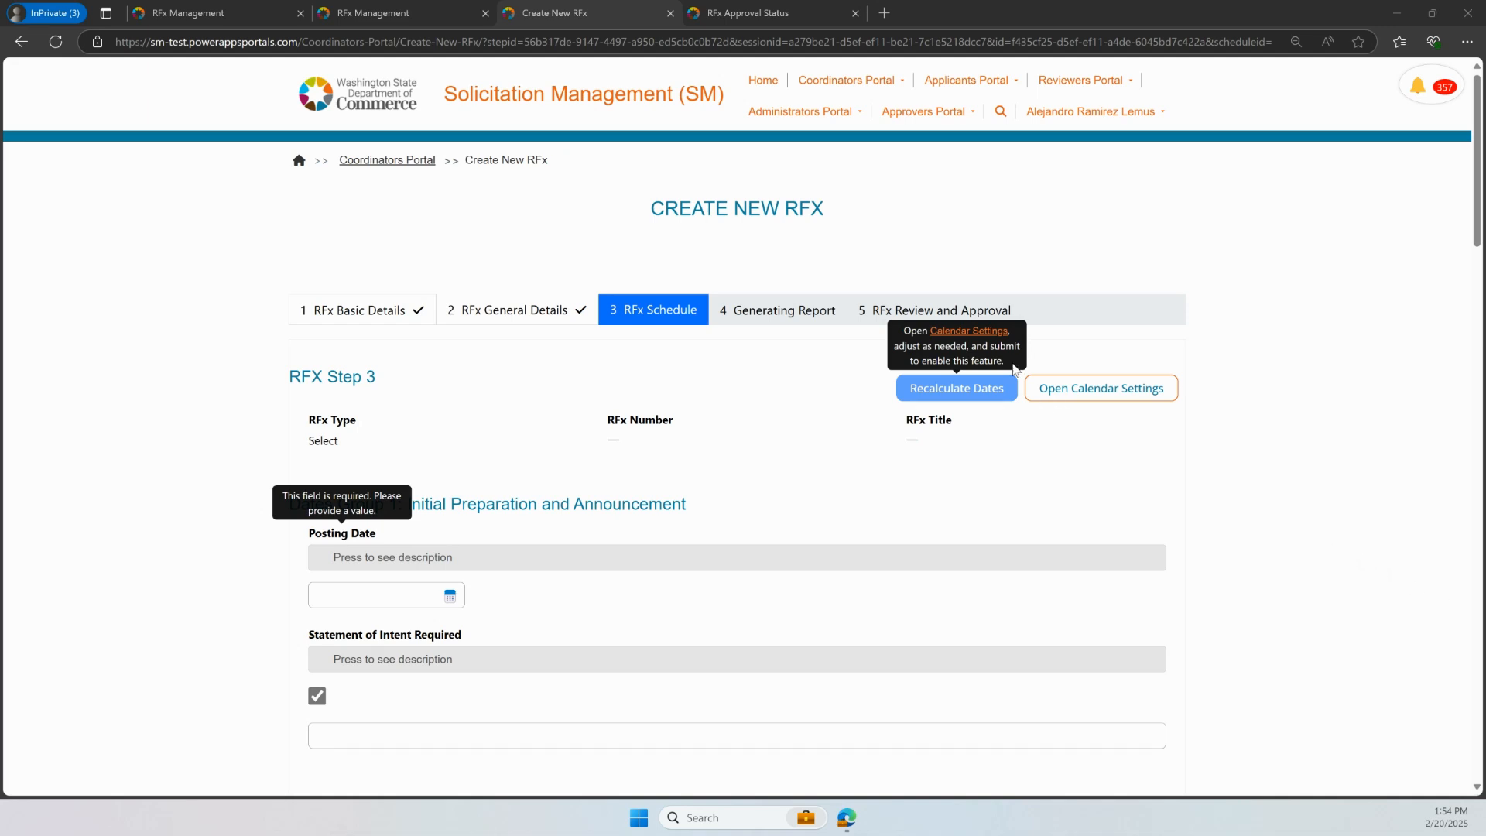
# Submit the calendar settings with the milestones spaced every 5 days, from 5 to 55 days after the posting date
pyautogui.click(963, 333)
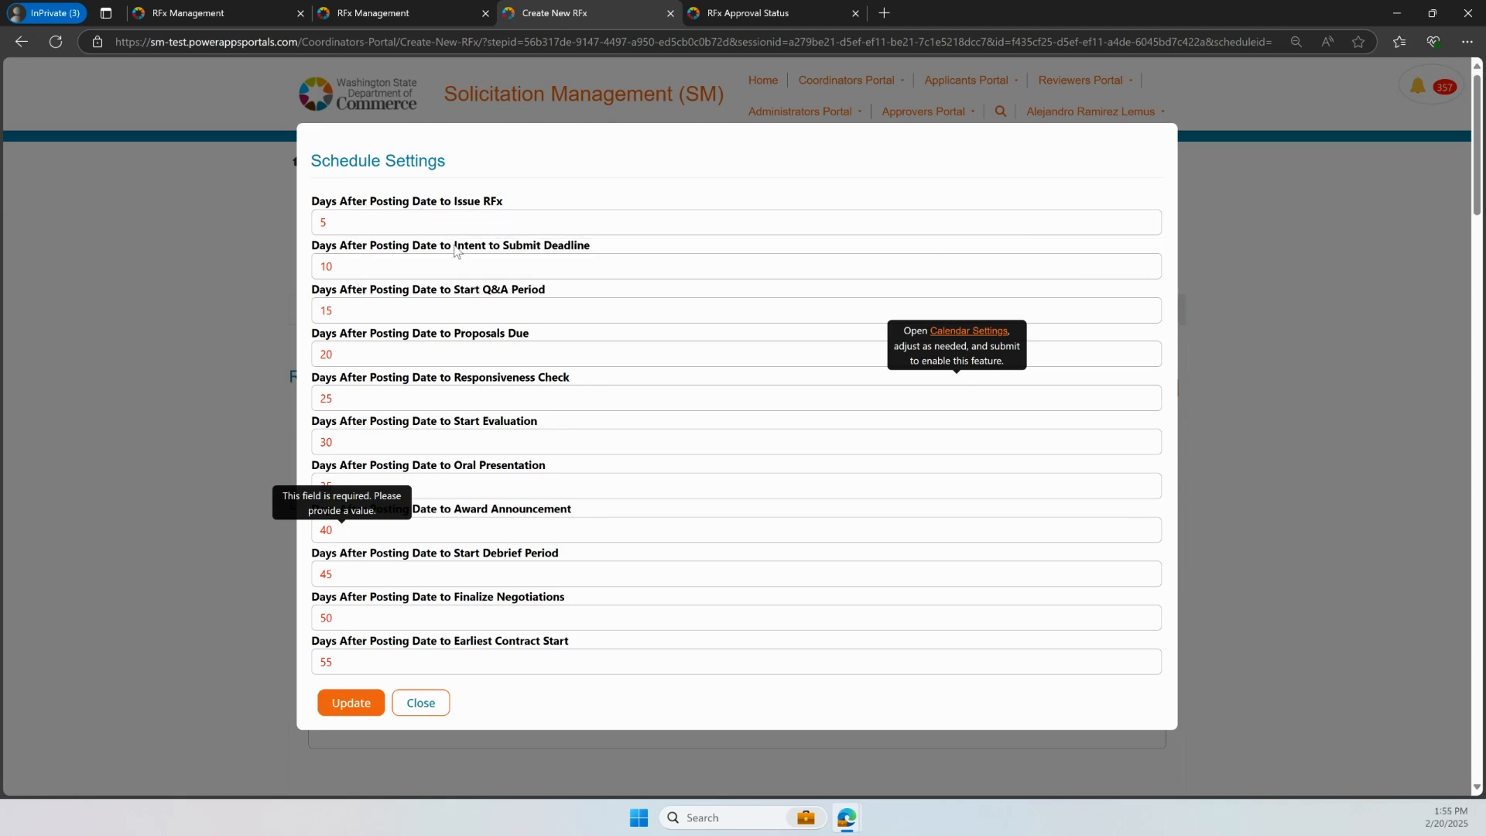
pyautogui.moveTo(523, 252)
pyautogui.click(353, 704)
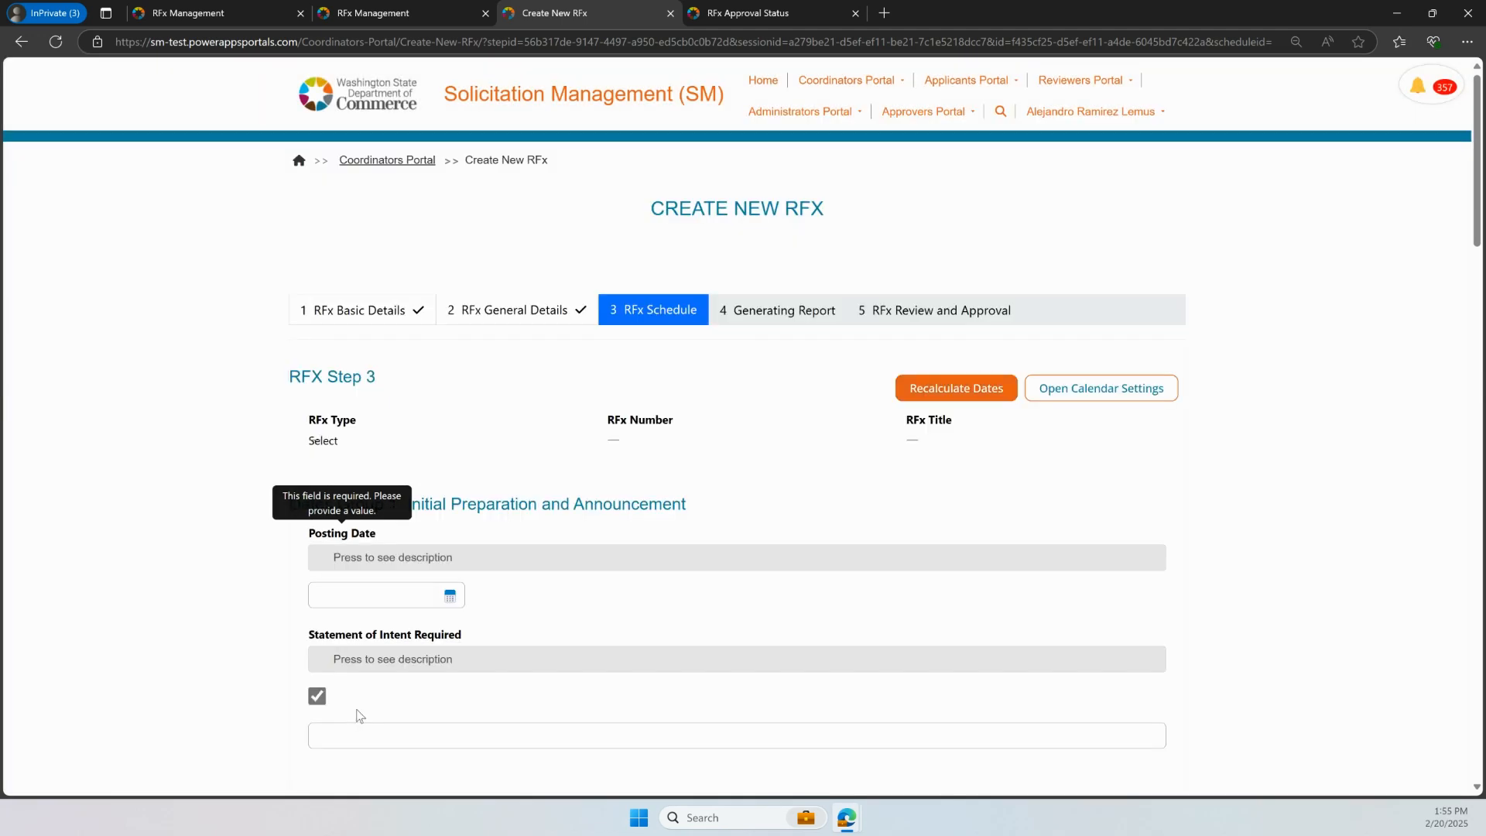
# Set the Posting Date to 02/28/2025, then recalculate the schedule dates and accept the changes
pyautogui.click(453, 602)
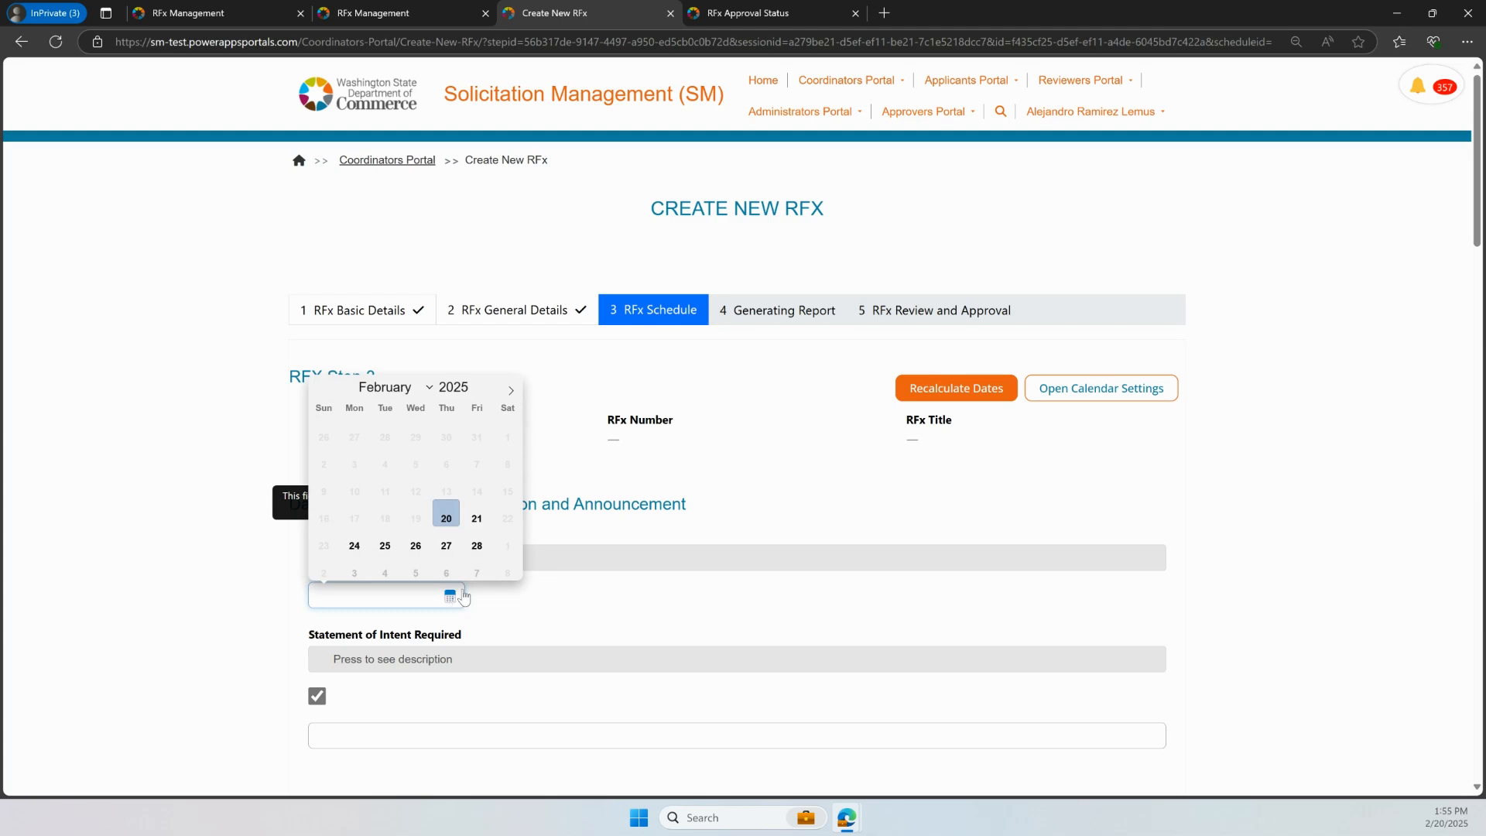
pyautogui.click(474, 551)
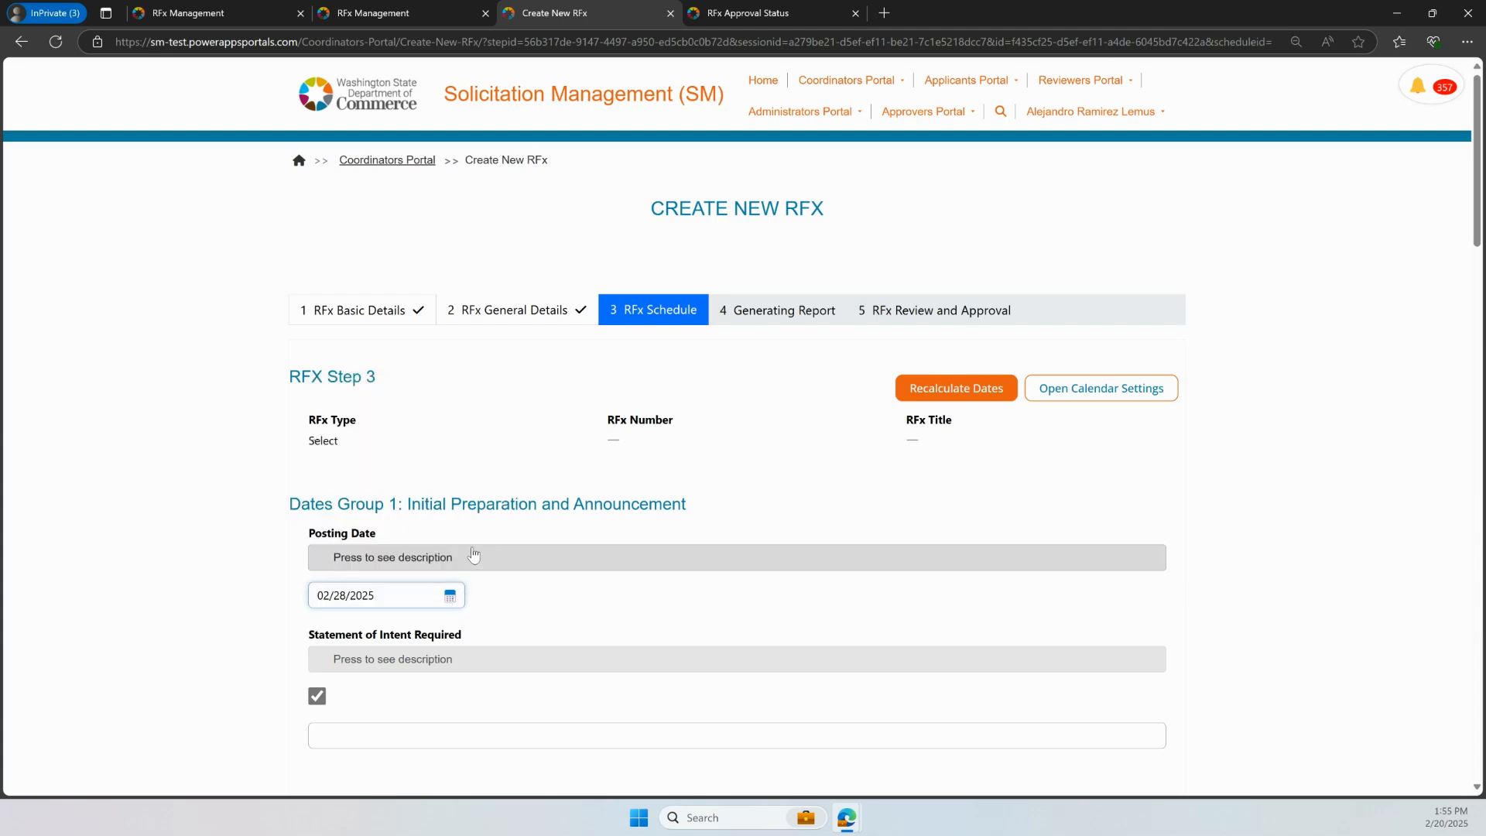
pyautogui.click(1117, 394)
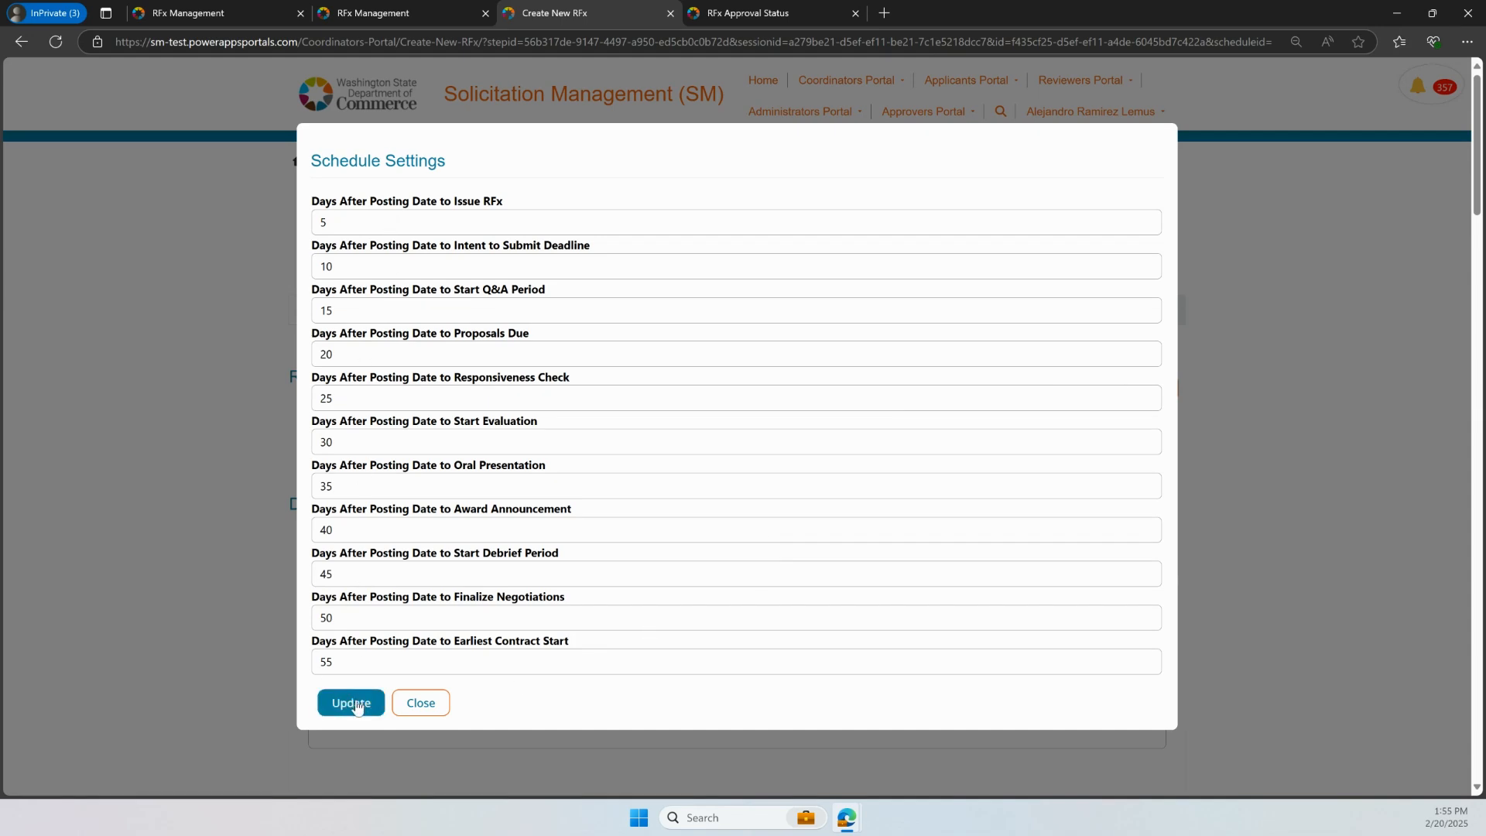
pyautogui.click(421, 703)
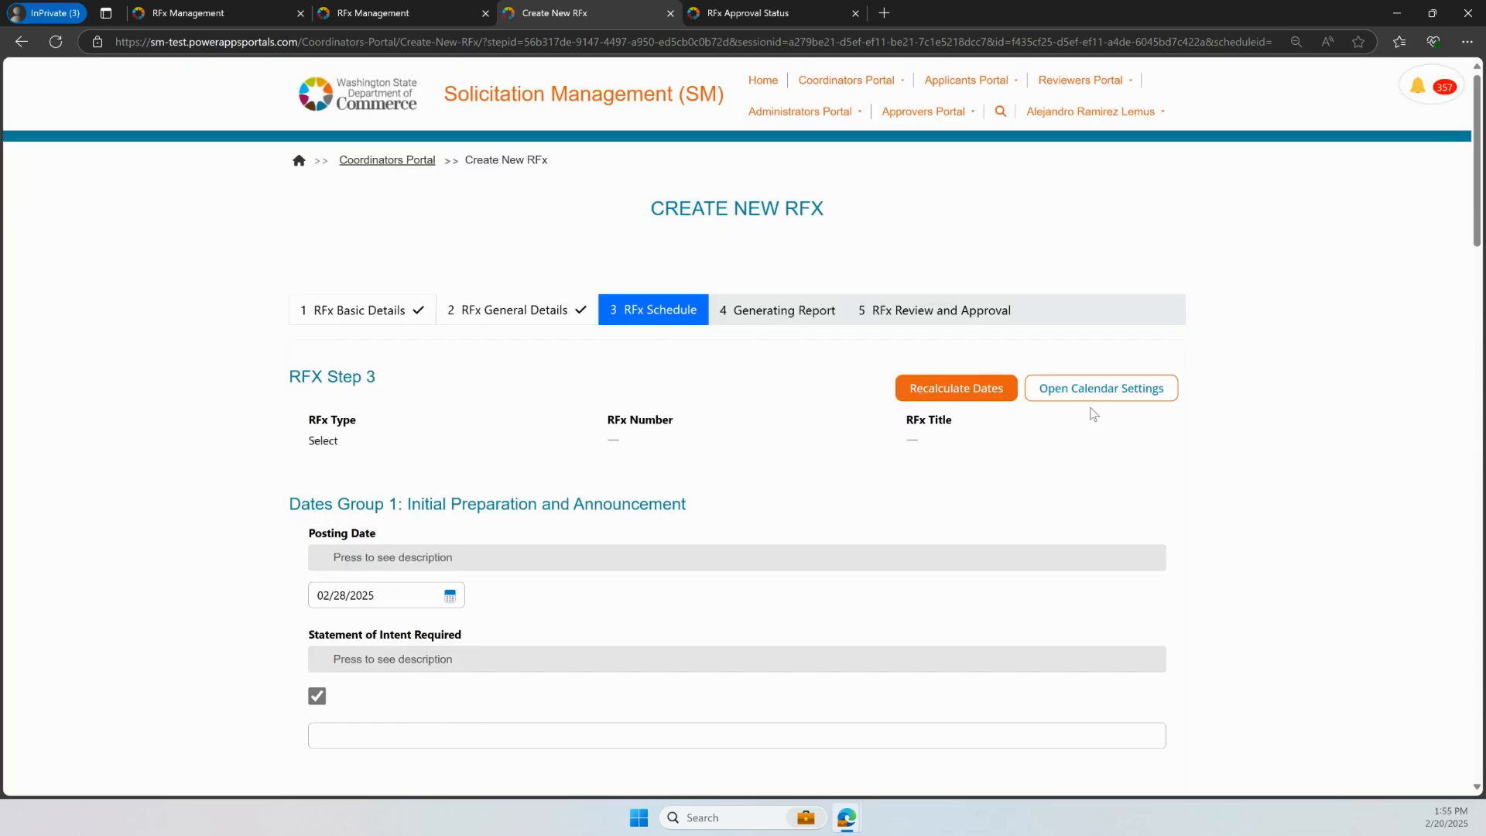
pyautogui.click(950, 397)
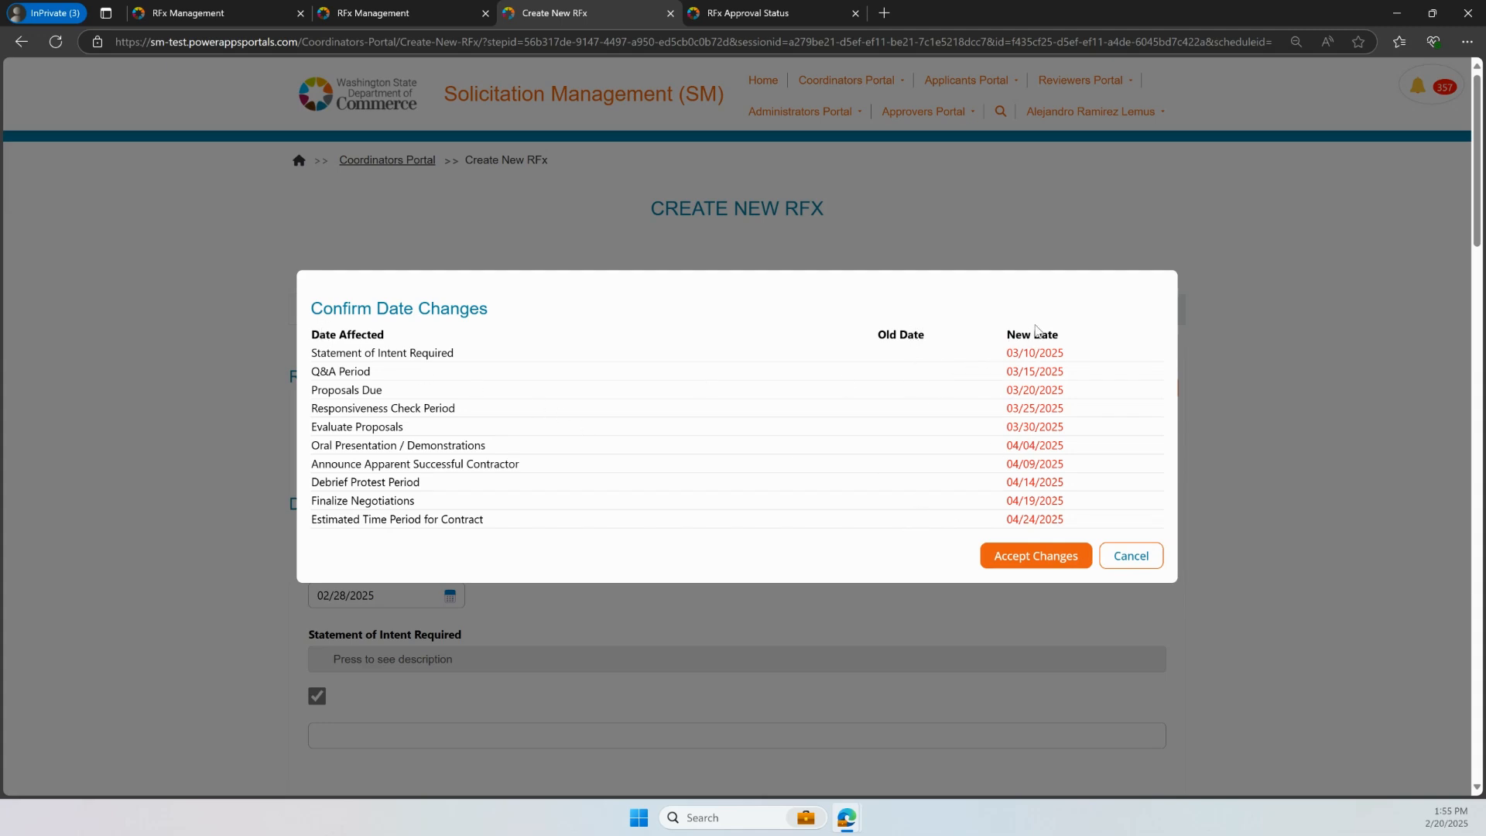
pyautogui.click(1038, 558)
pyautogui.scroll(-4, 1177, 564)
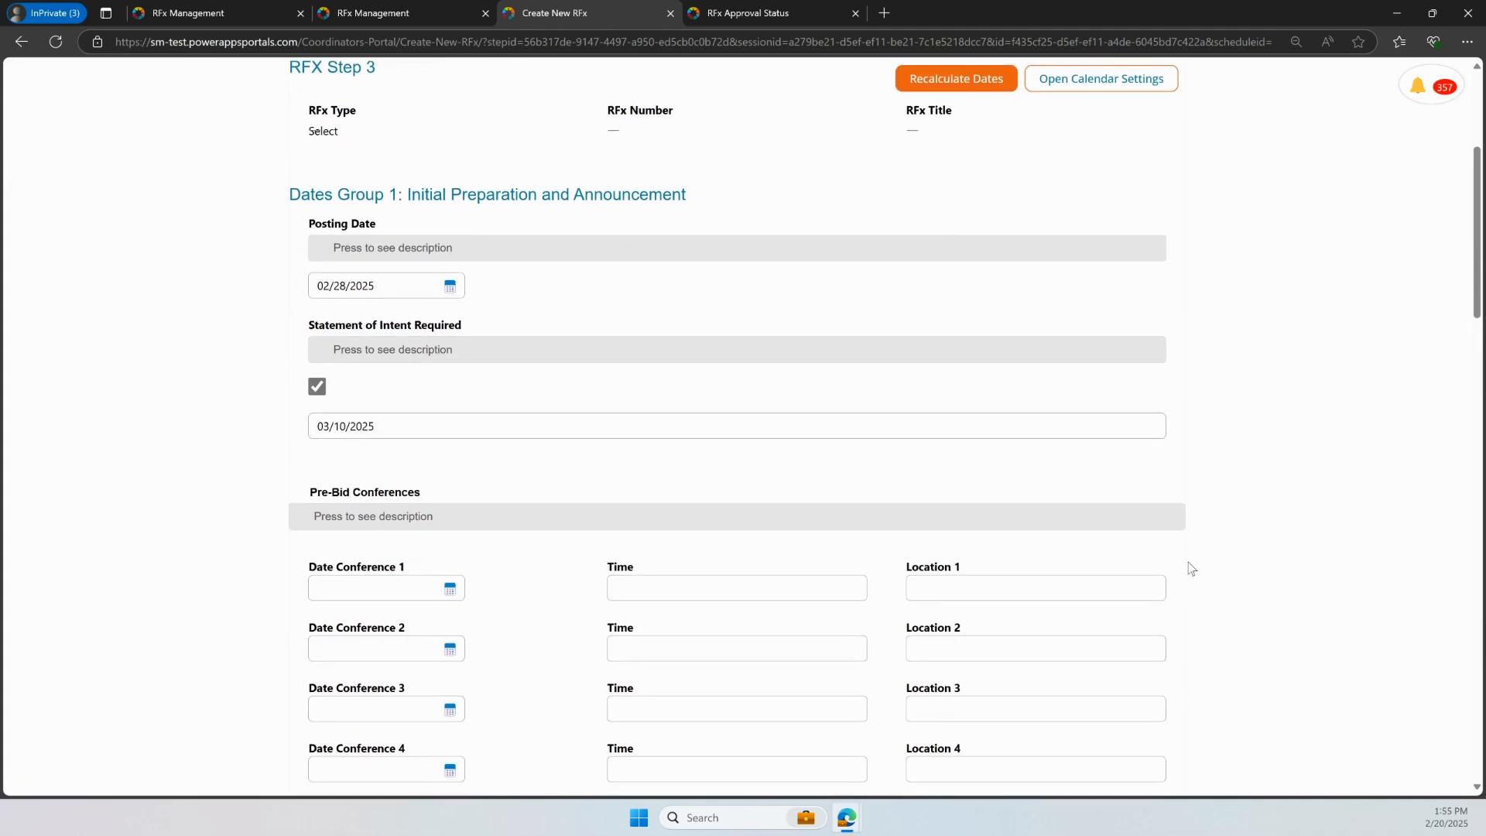
pyautogui.scroll(-6, 1190, 569)
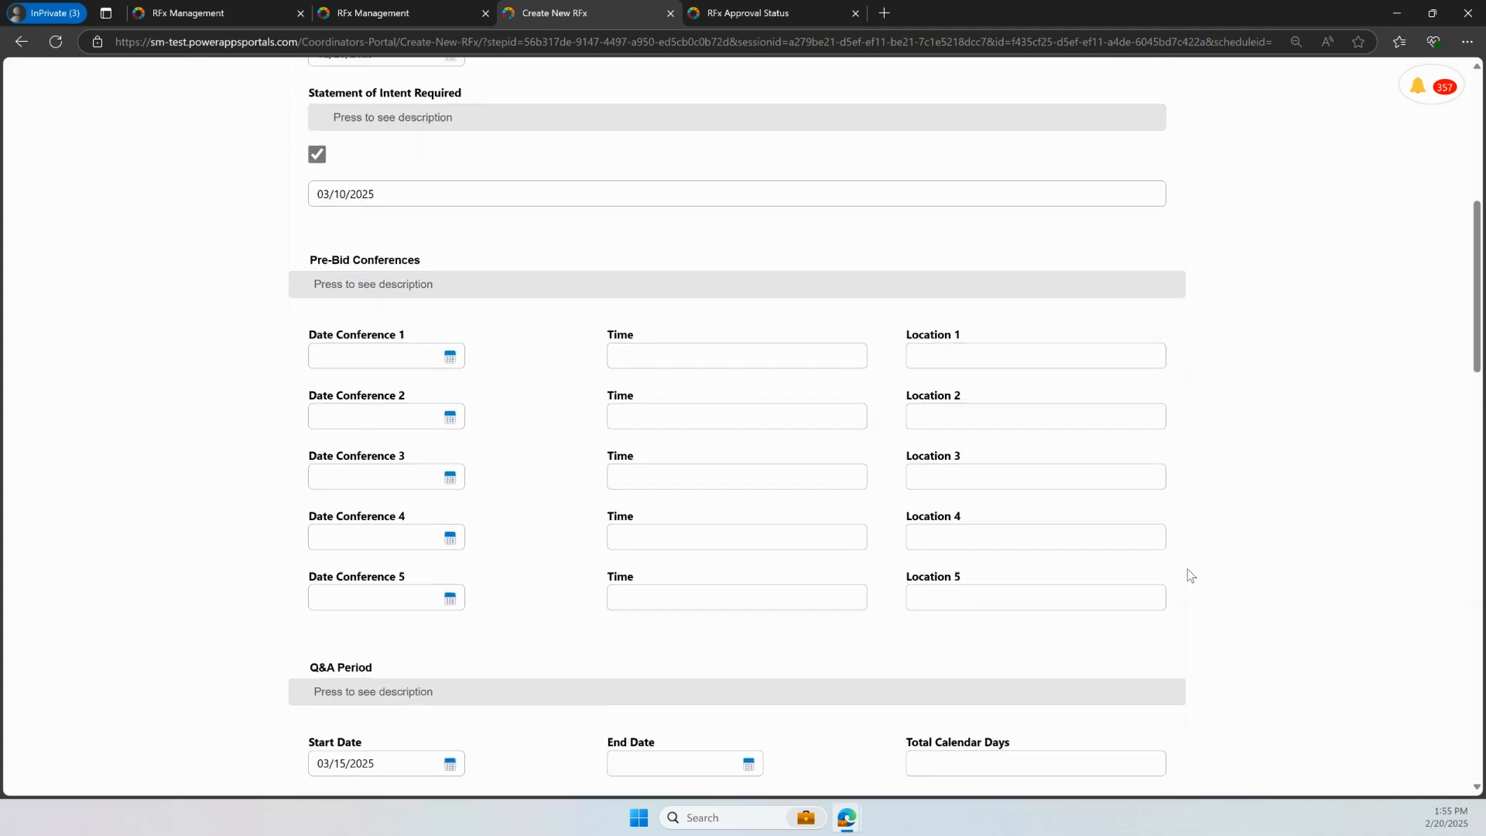
# Open the calendar for the Q&A Period's Start Date and browse forward from February to July 2025
pyautogui.scroll(-1, 1189, 570)
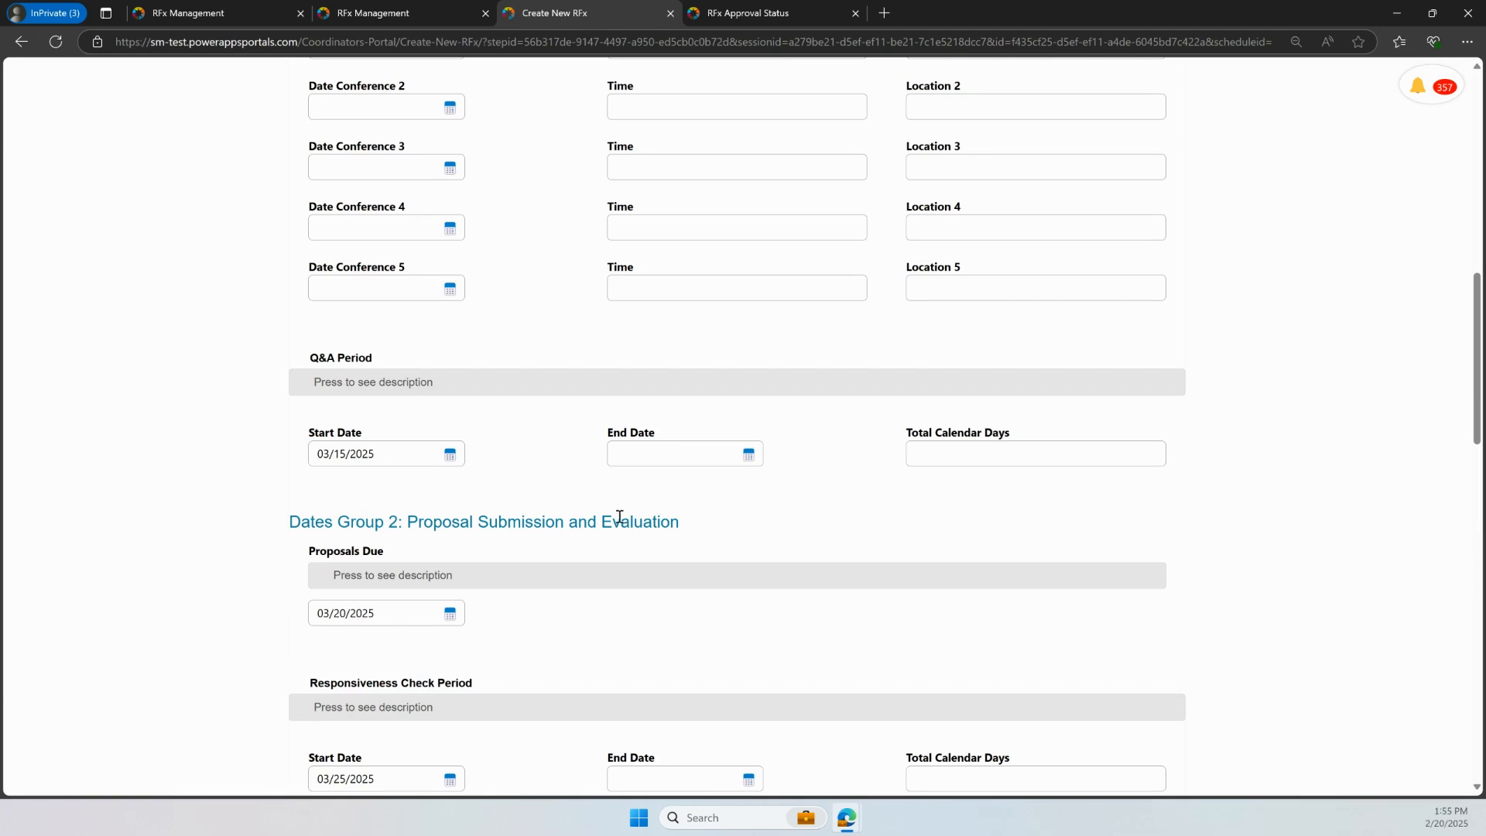
pyautogui.click(449, 455)
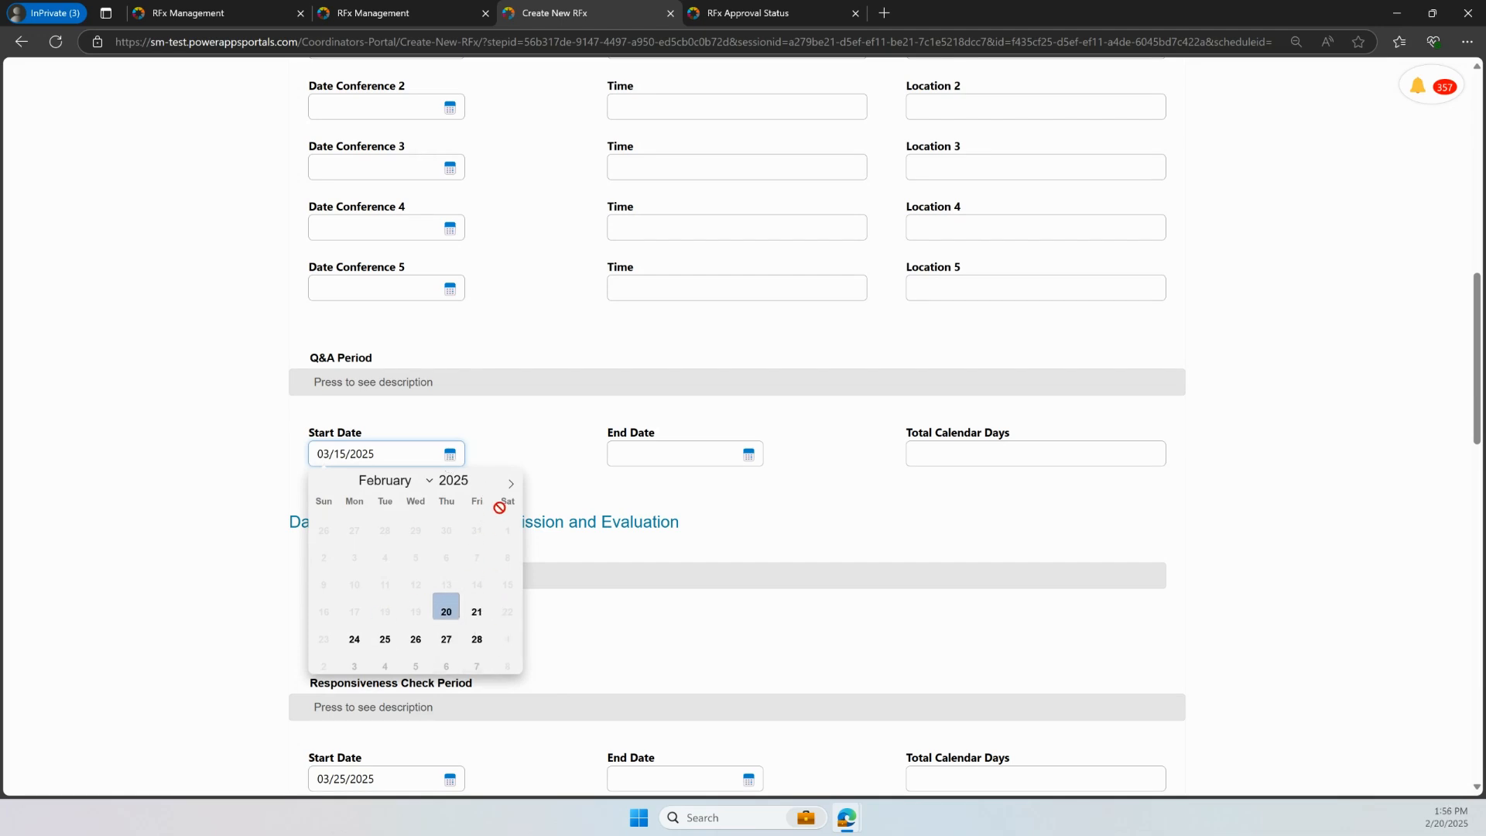
pyautogui.click(508, 483)
pyautogui.click(507, 483)
pyautogui.click(507, 483)
pyautogui.click(507, 483)
pyautogui.click(507, 483)
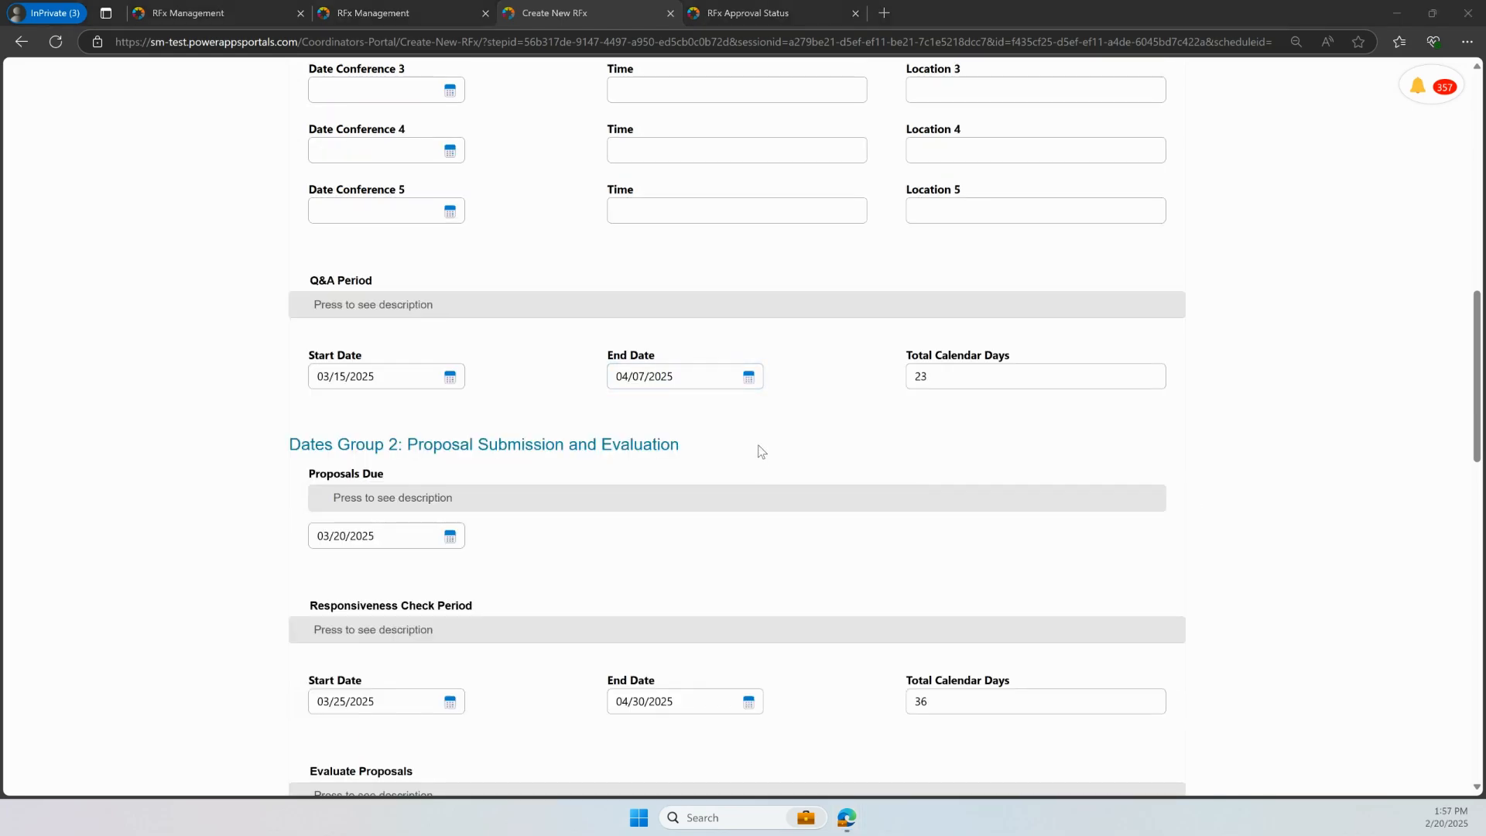
# Try to set the Q&A Period's End Date to 03/10/2025, earlier than its start date
pyautogui.click(749, 379)
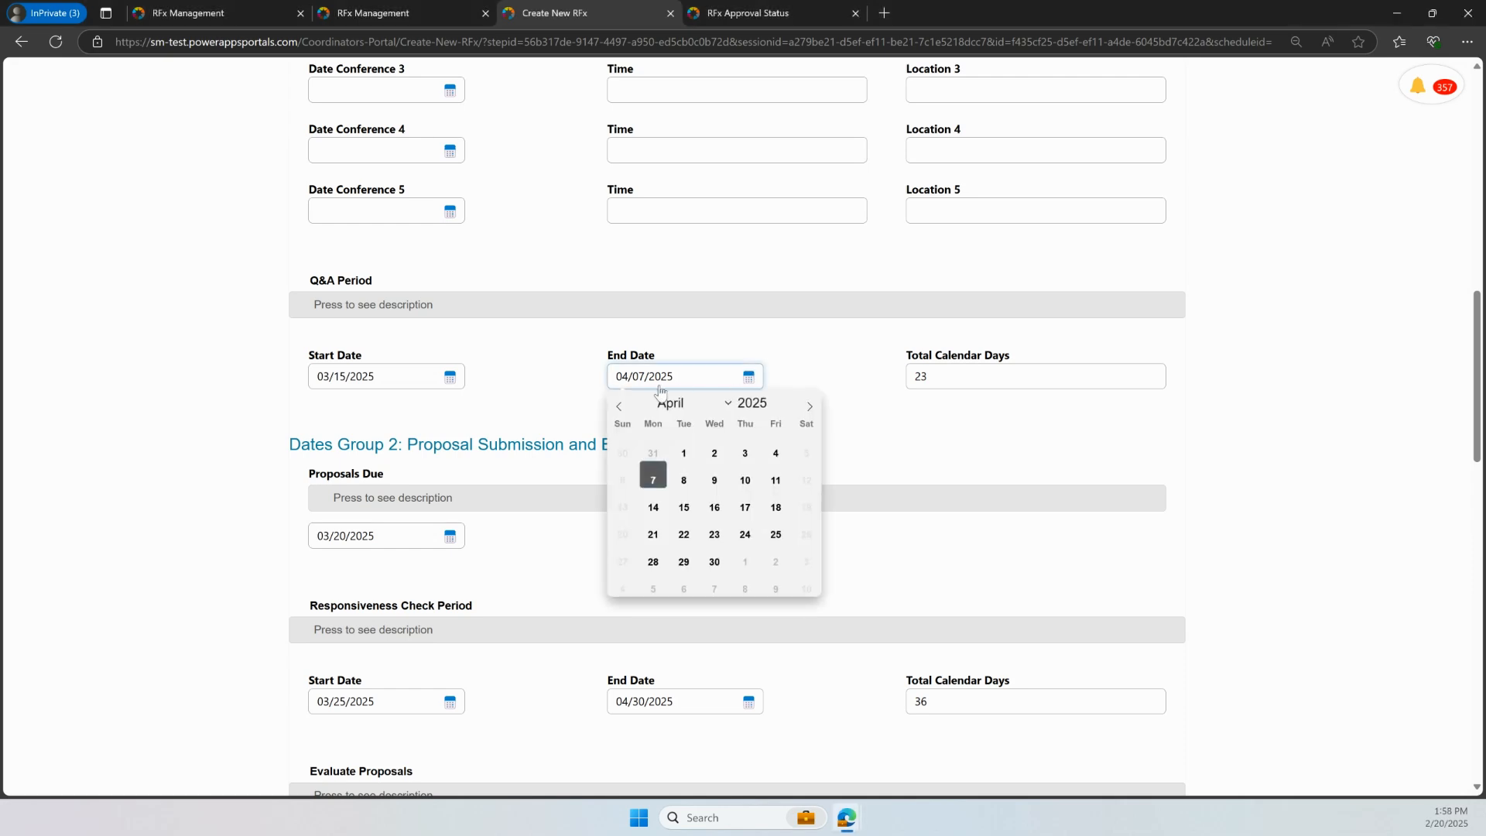
pyautogui.click(620, 410)
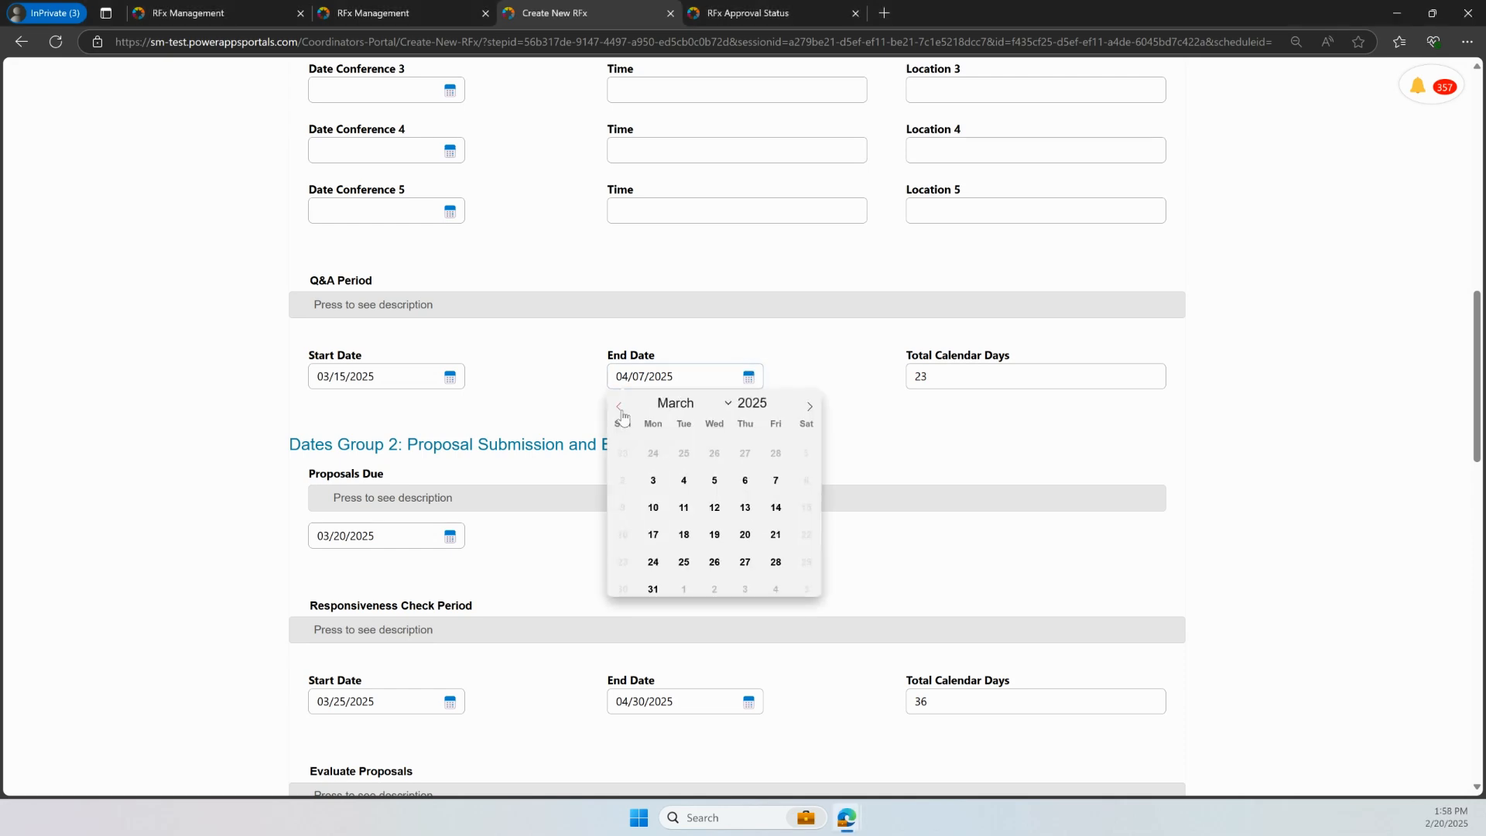
pyautogui.click(651, 508)
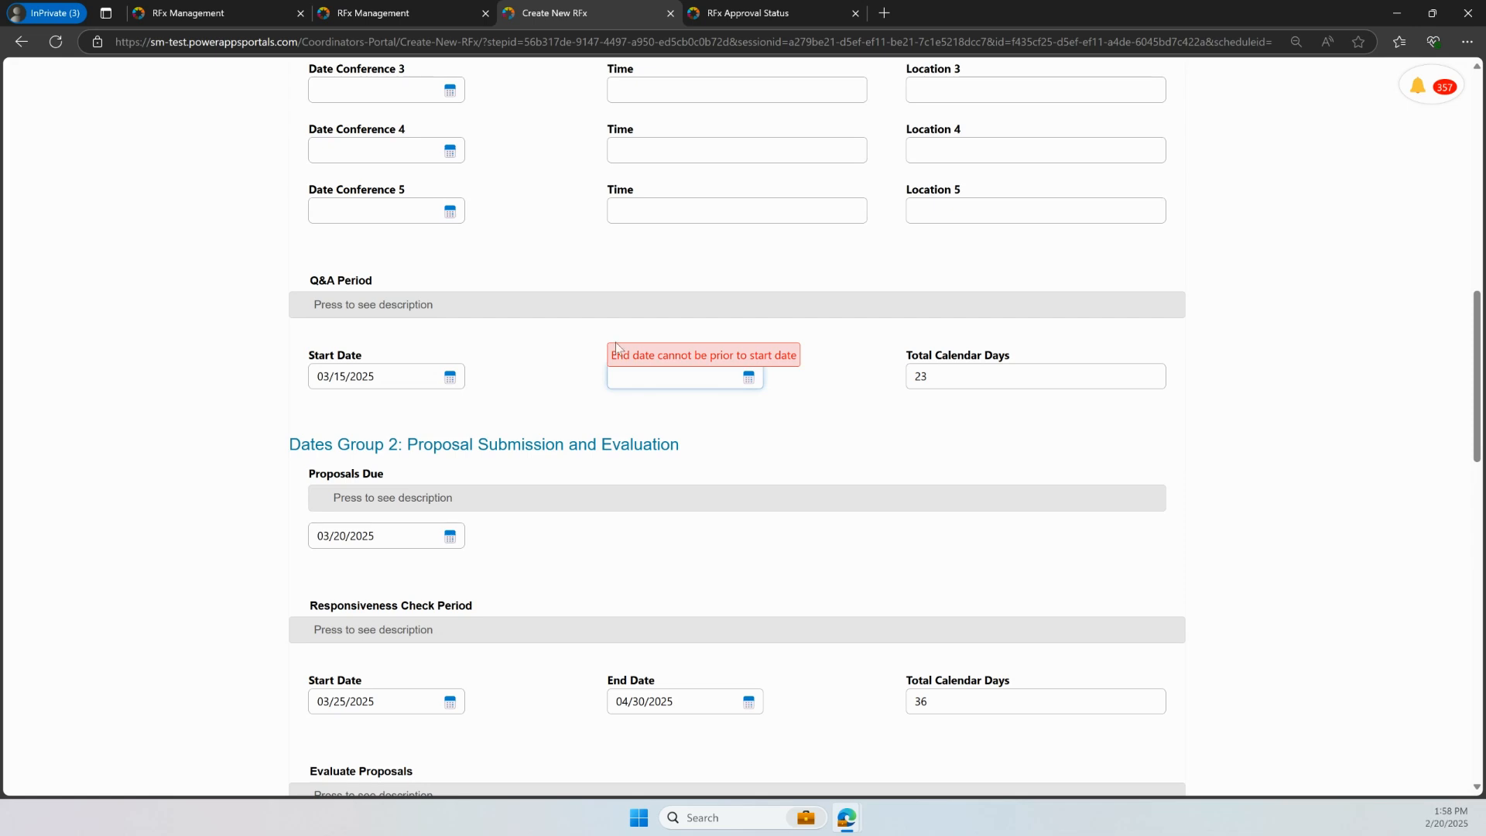
# Set the Q&A Period's Start Date to 02/20/2025
pyautogui.click(449, 377)
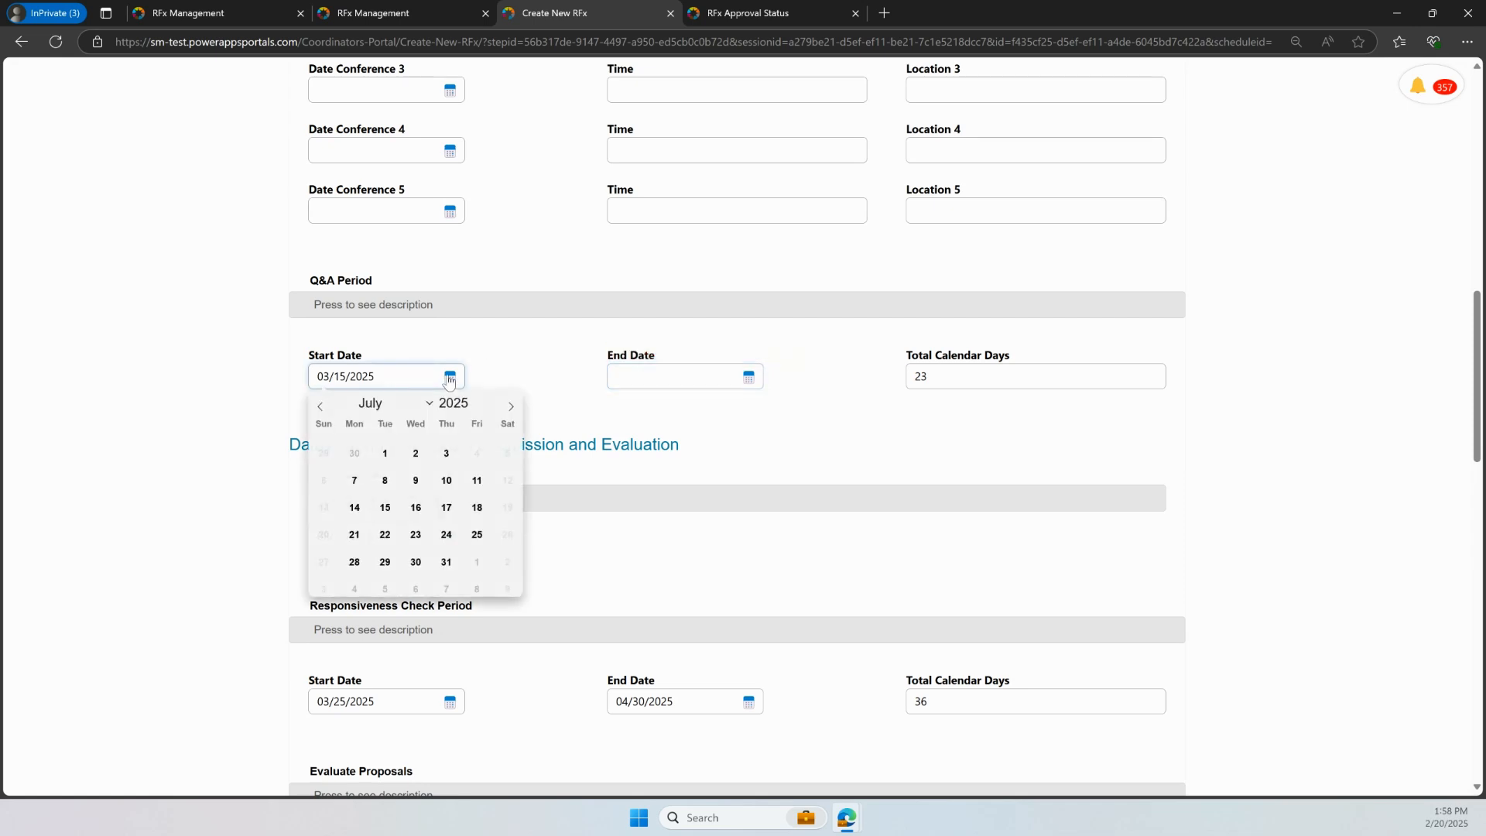
pyautogui.click(320, 407)
pyautogui.click(320, 406)
pyautogui.click(320, 407)
pyautogui.click(321, 408)
pyautogui.click(320, 409)
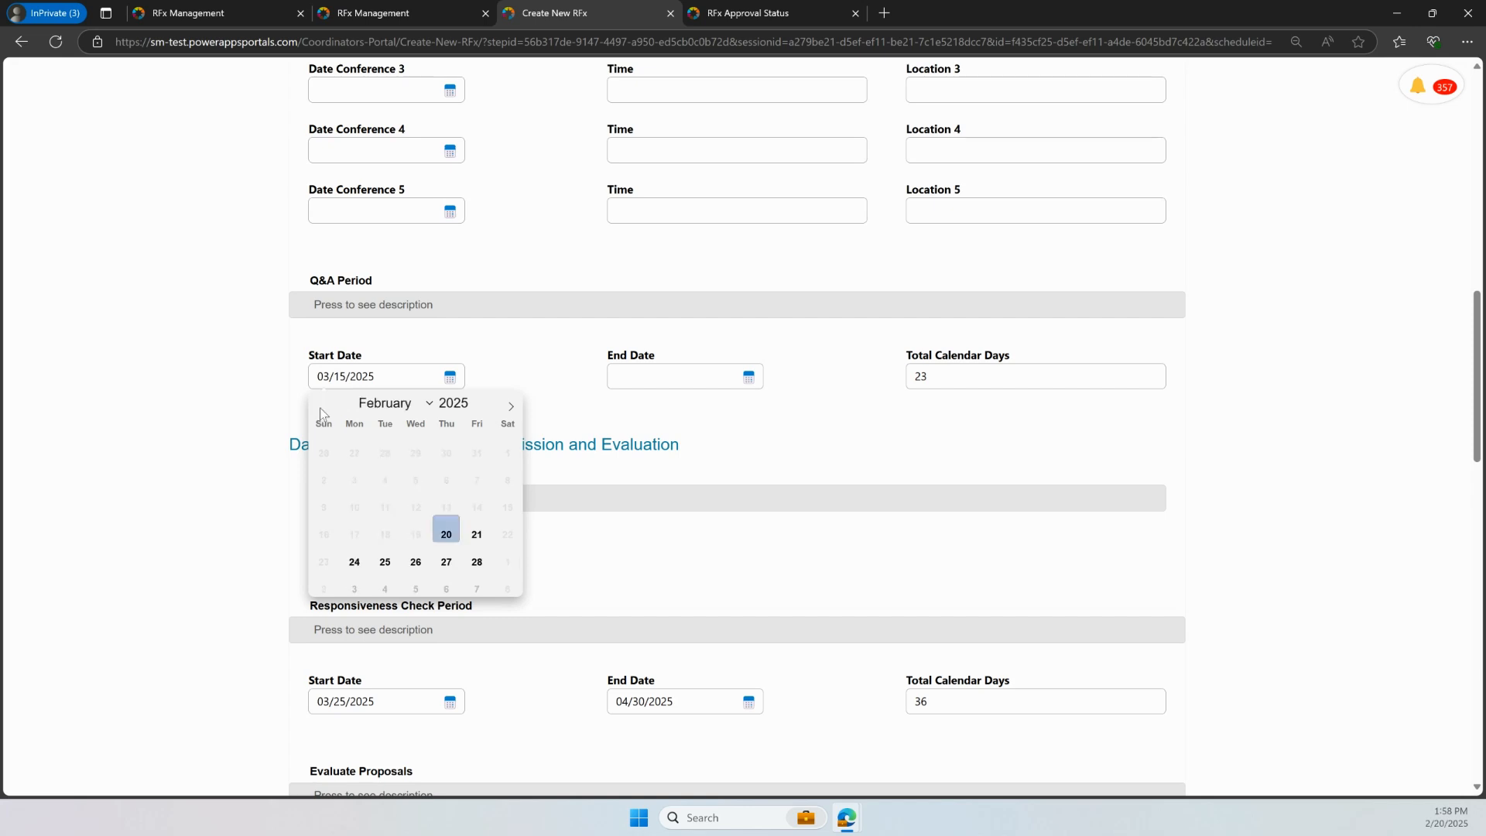
pyautogui.click(446, 534)
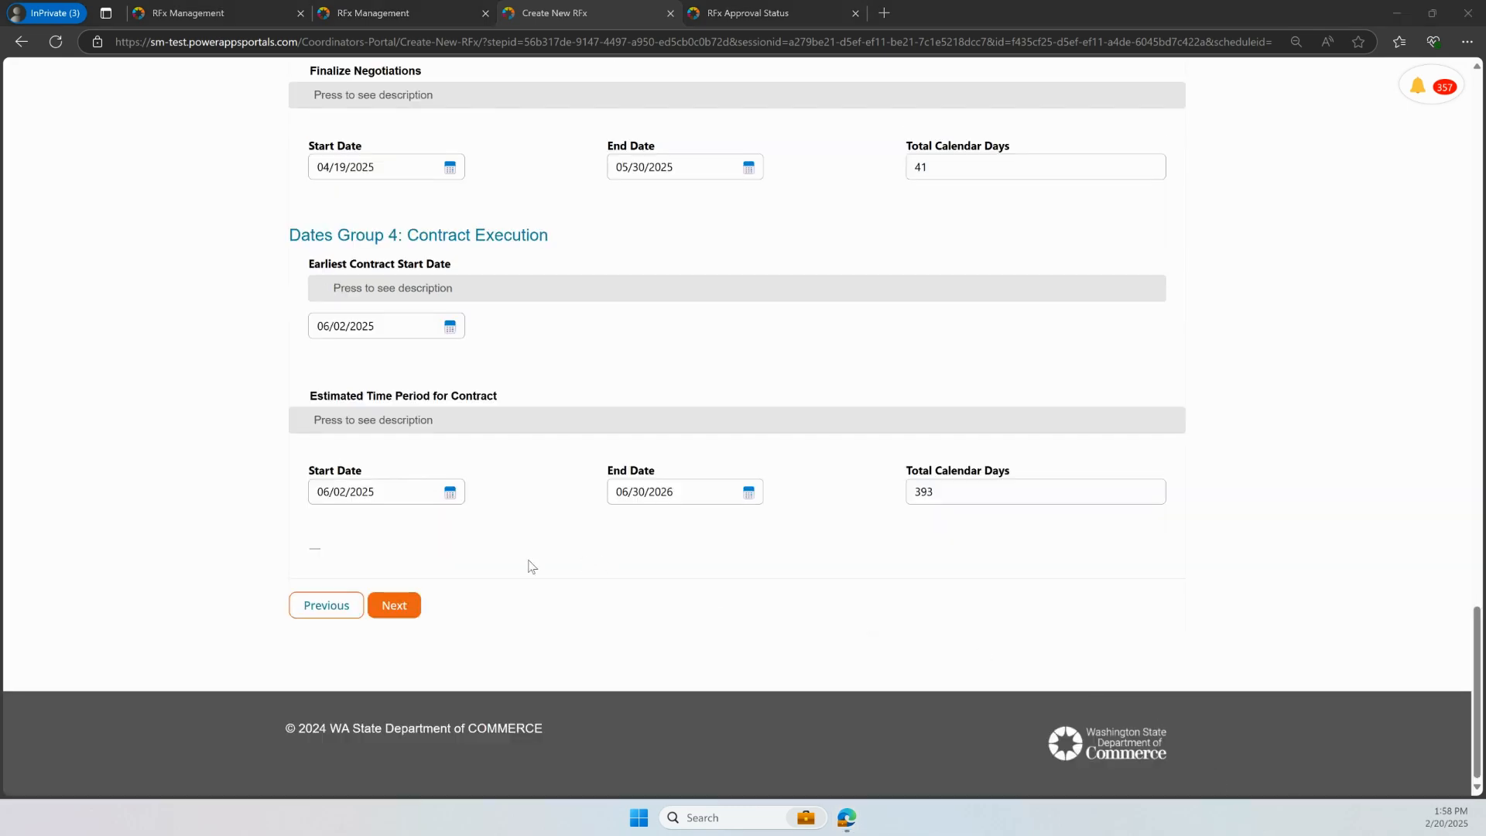
# Continue from the schedule to RFx Review and Approval and fit the final version preview to the page width
pyautogui.click(418, 606)
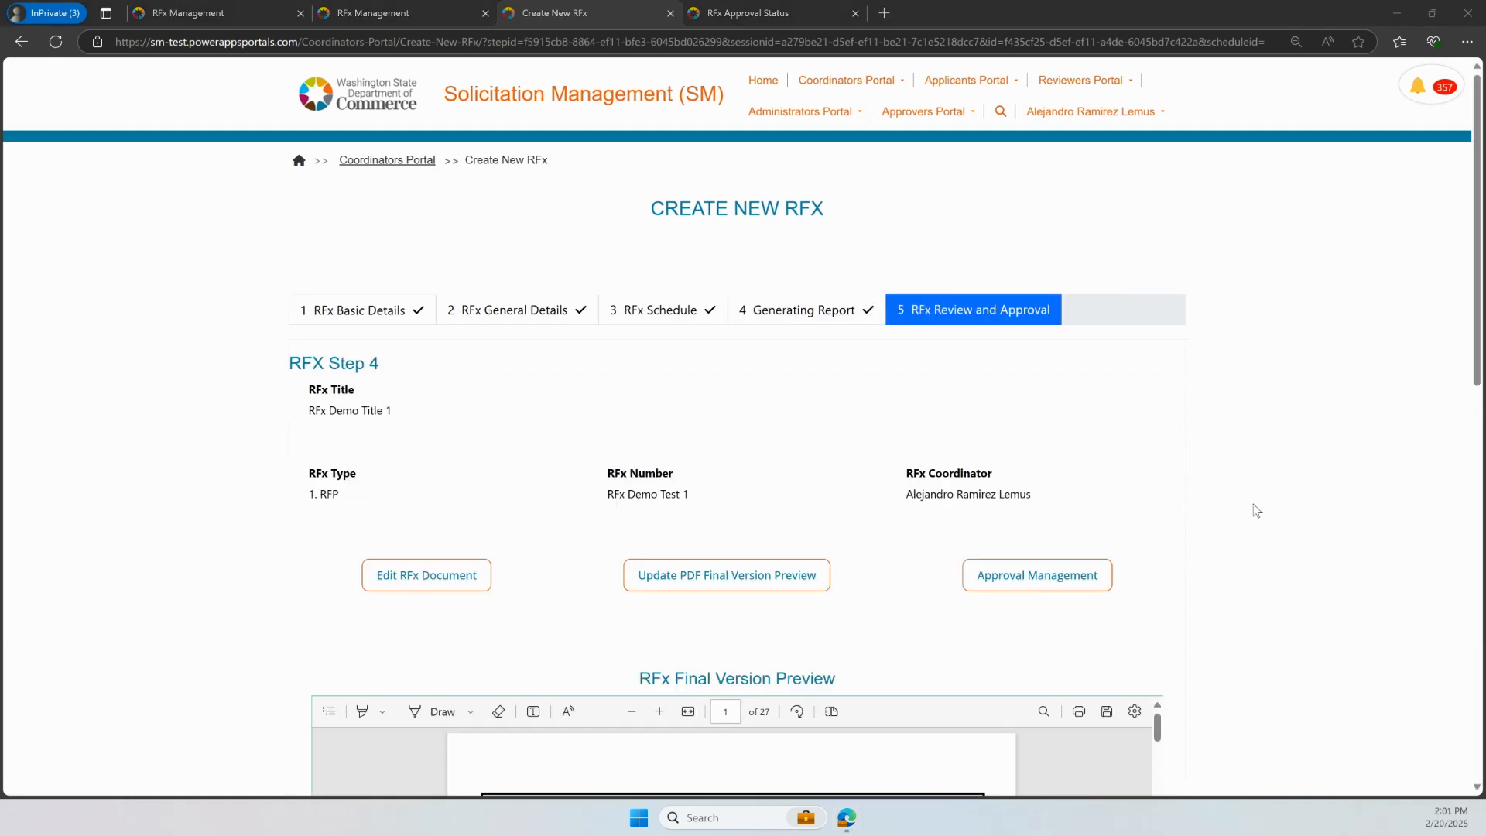
pyautogui.scroll(-3, 1258, 511)
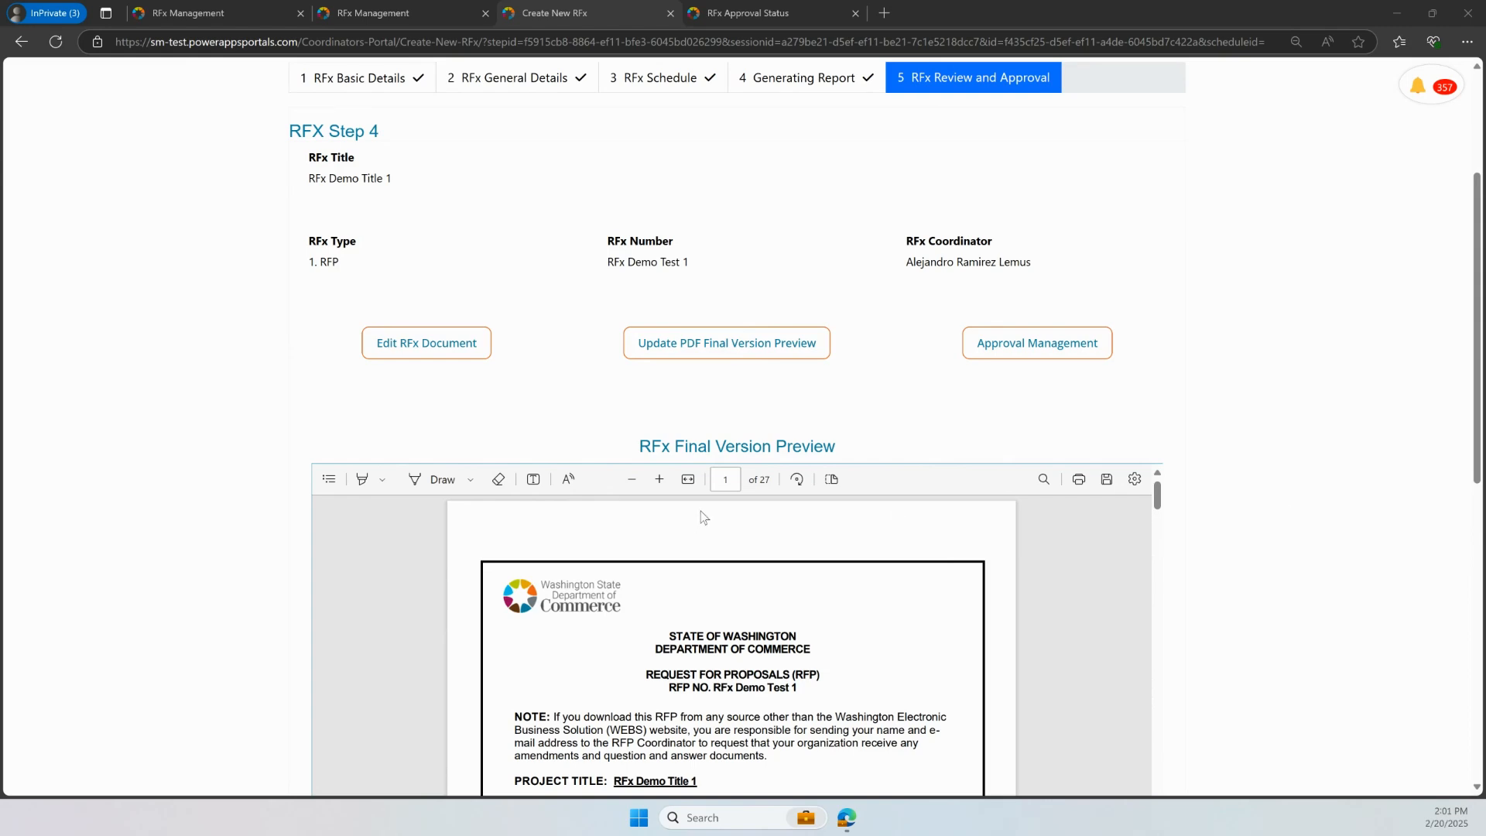
pyautogui.click(688, 480)
pyautogui.scroll(-1, 1176, 507)
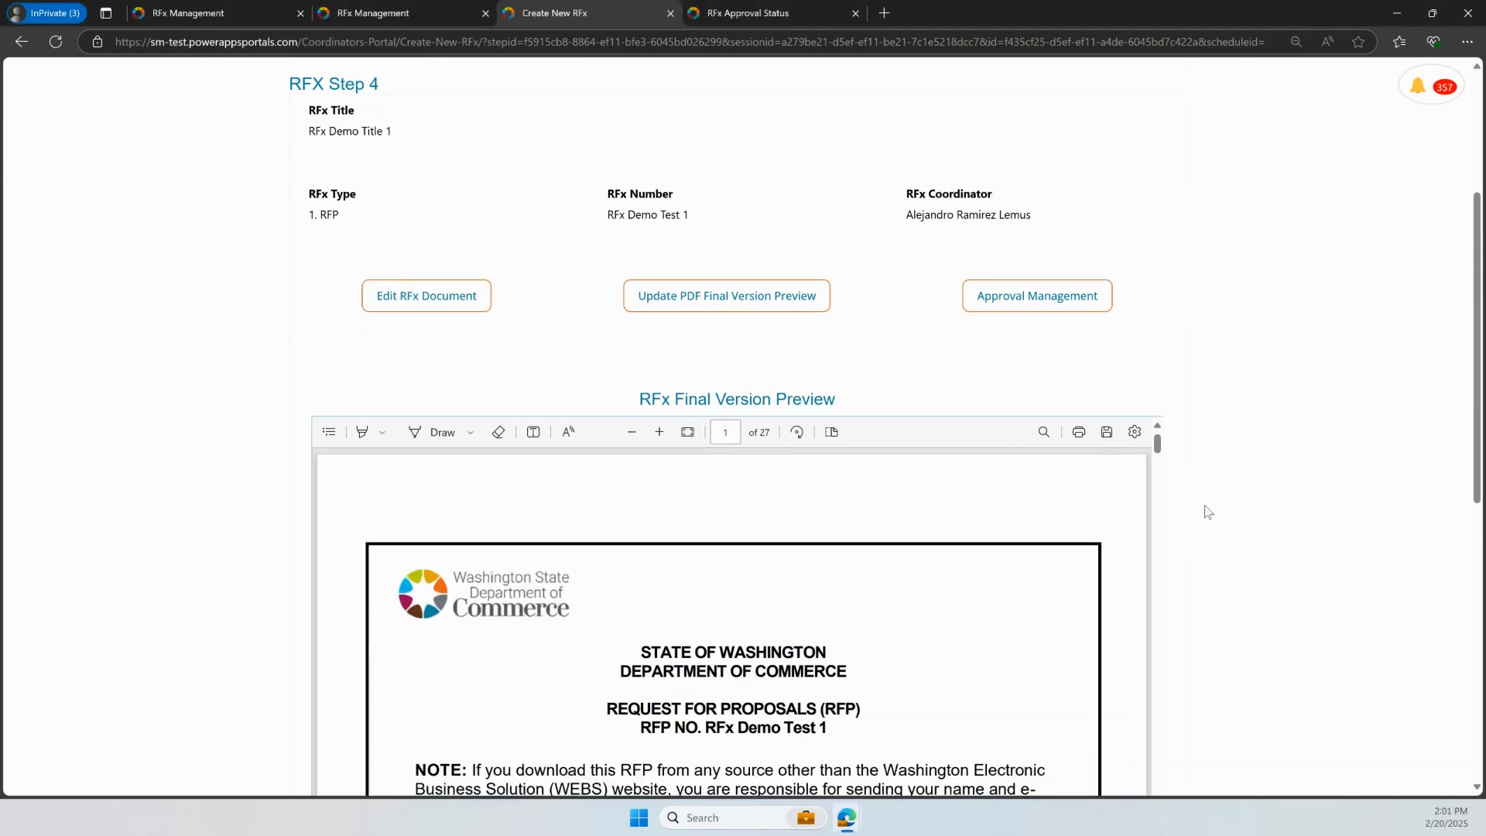
# Open the RFx schedule for editing from the review step and close it without making changes
pyautogui.click(434, 267)
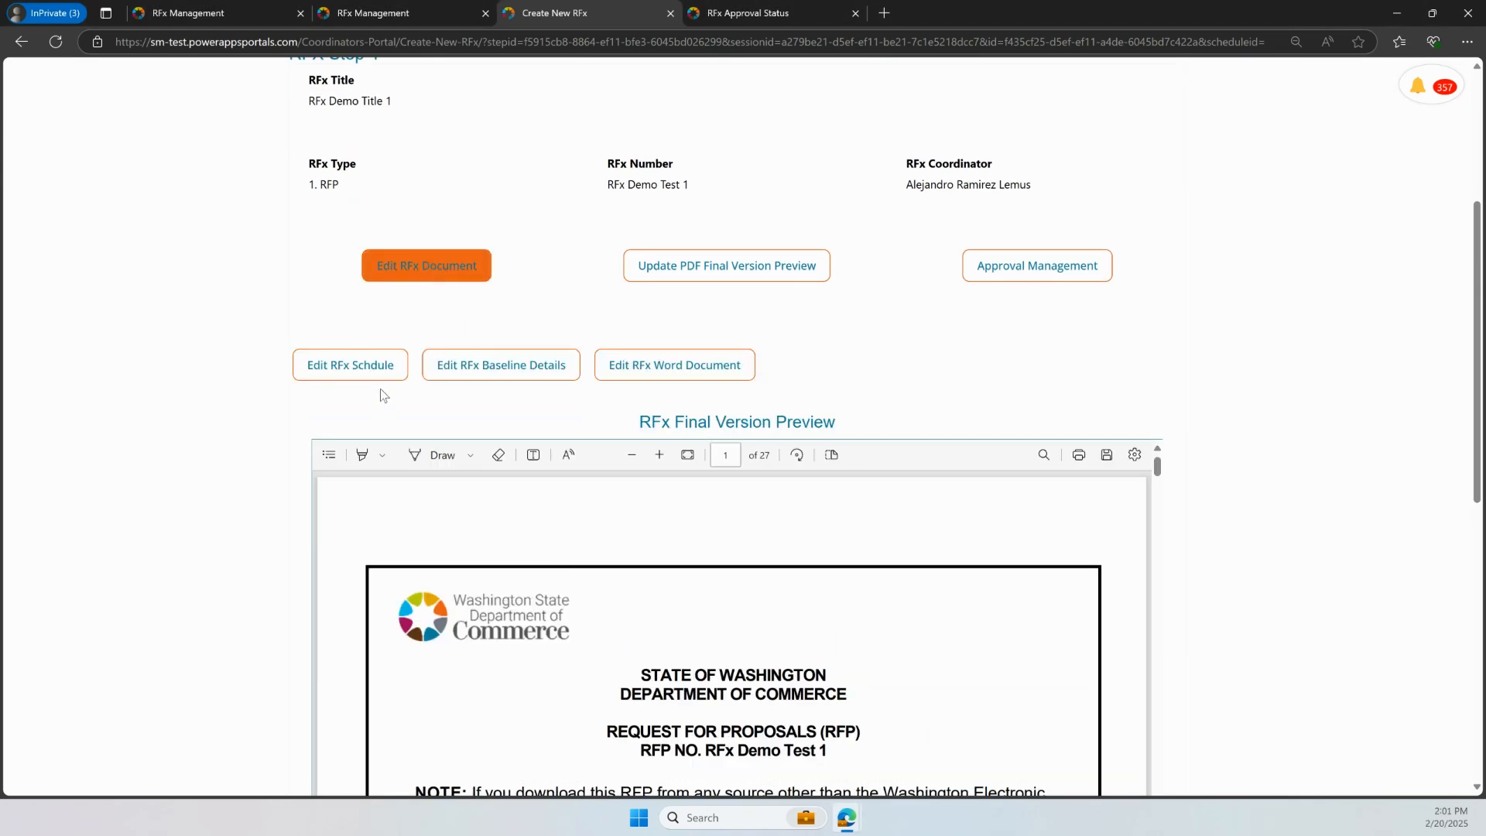
pyautogui.click(362, 369)
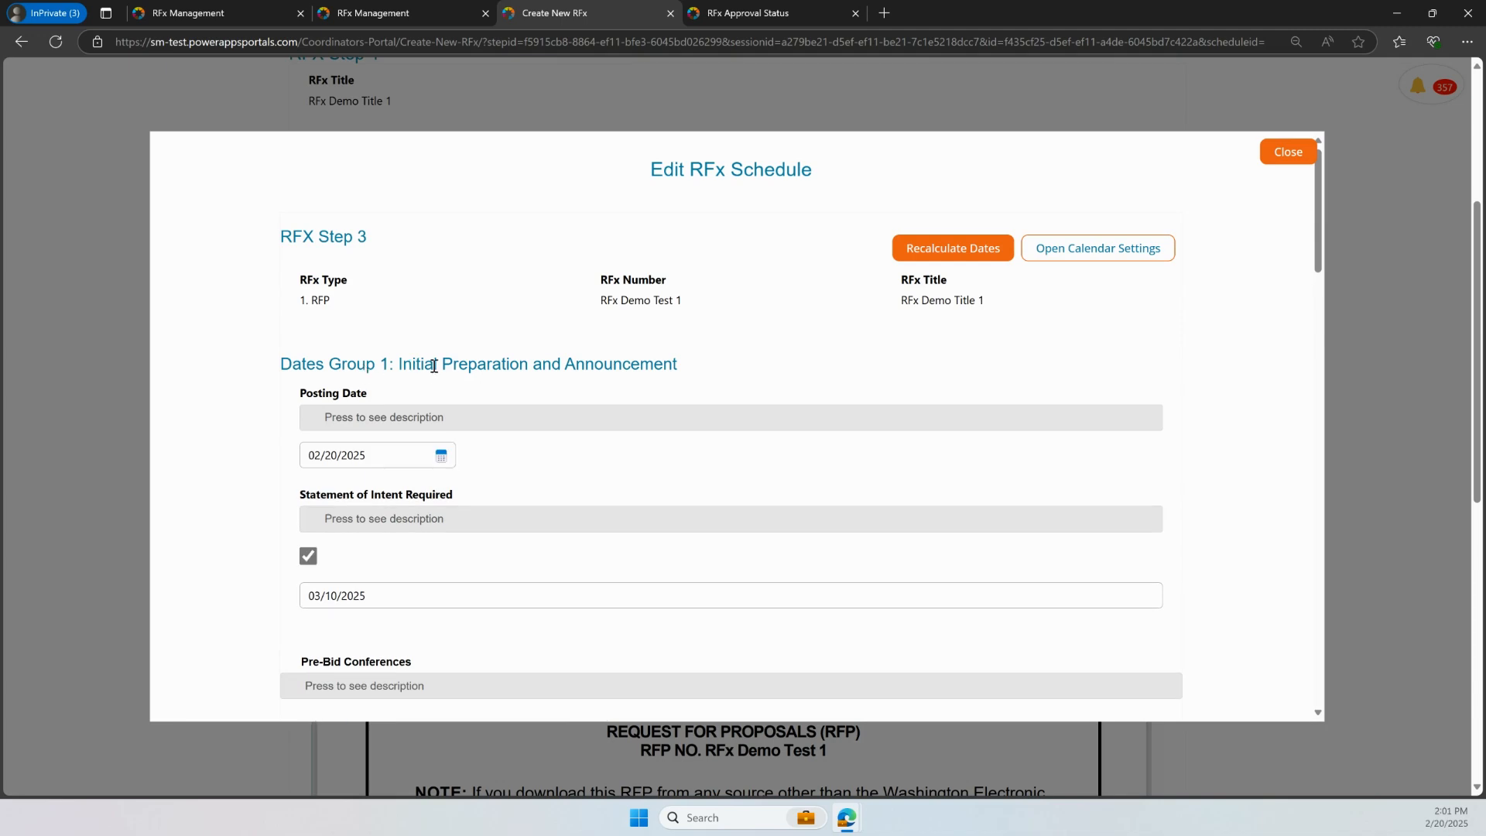
pyautogui.click(1285, 152)
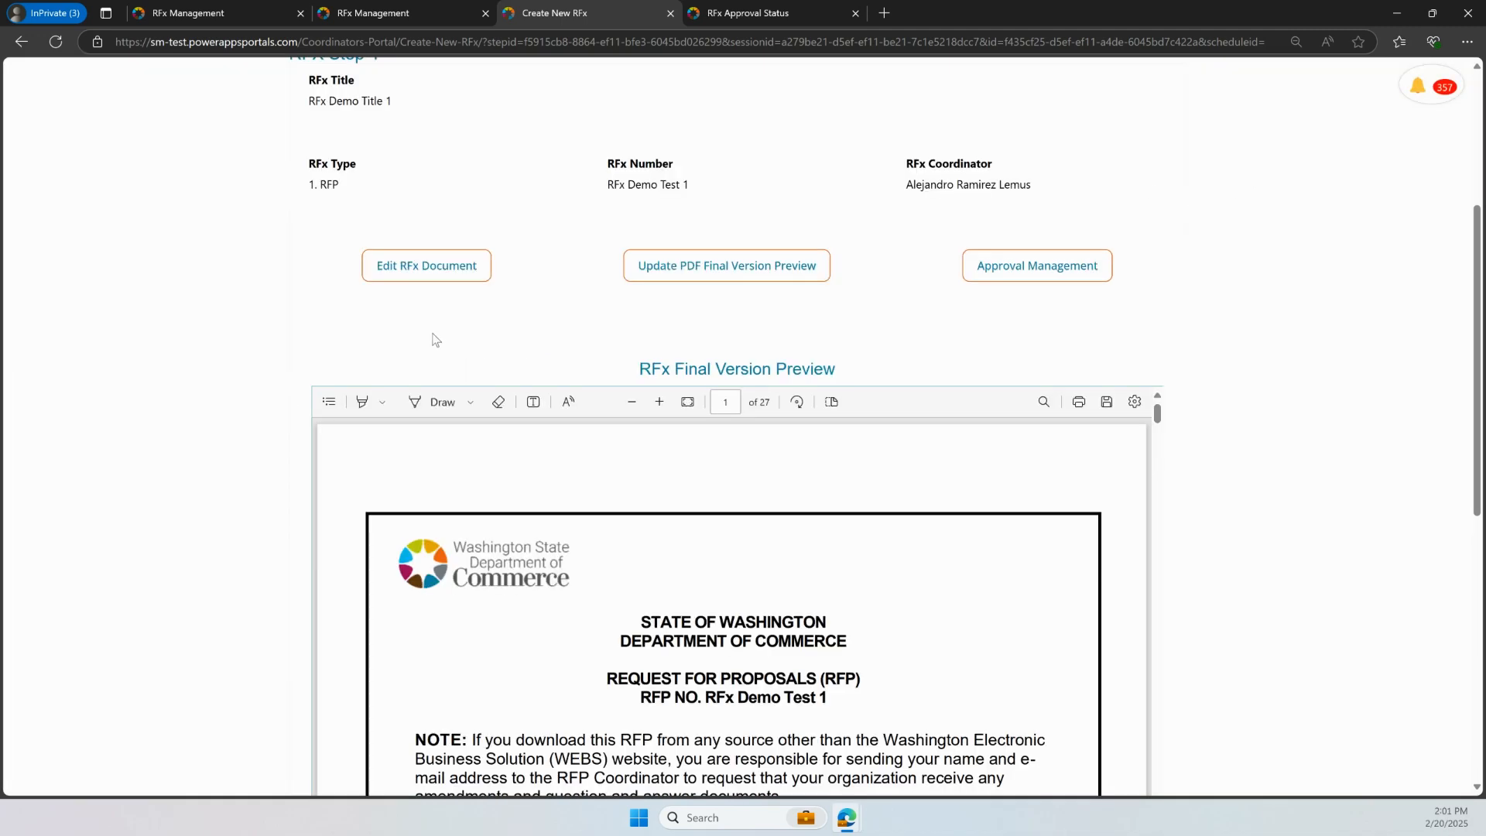
# Edit the RFx baseline details to set the Funding Source to State and Federal, then submit and close them
pyautogui.click(481, 267)
pyautogui.click(496, 369)
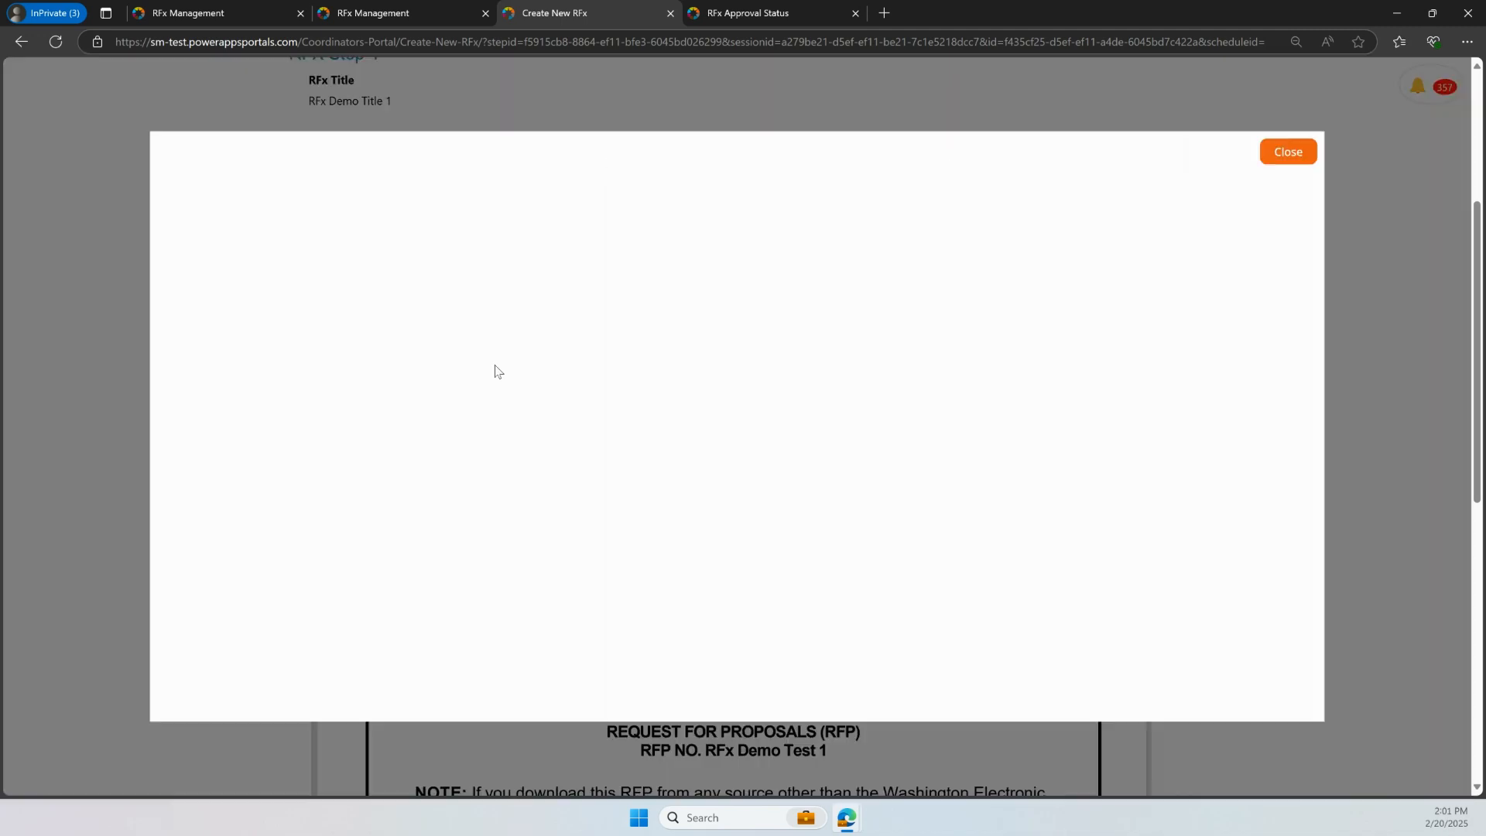
pyautogui.scroll(-3, 806, 469)
pyautogui.click(505, 464)
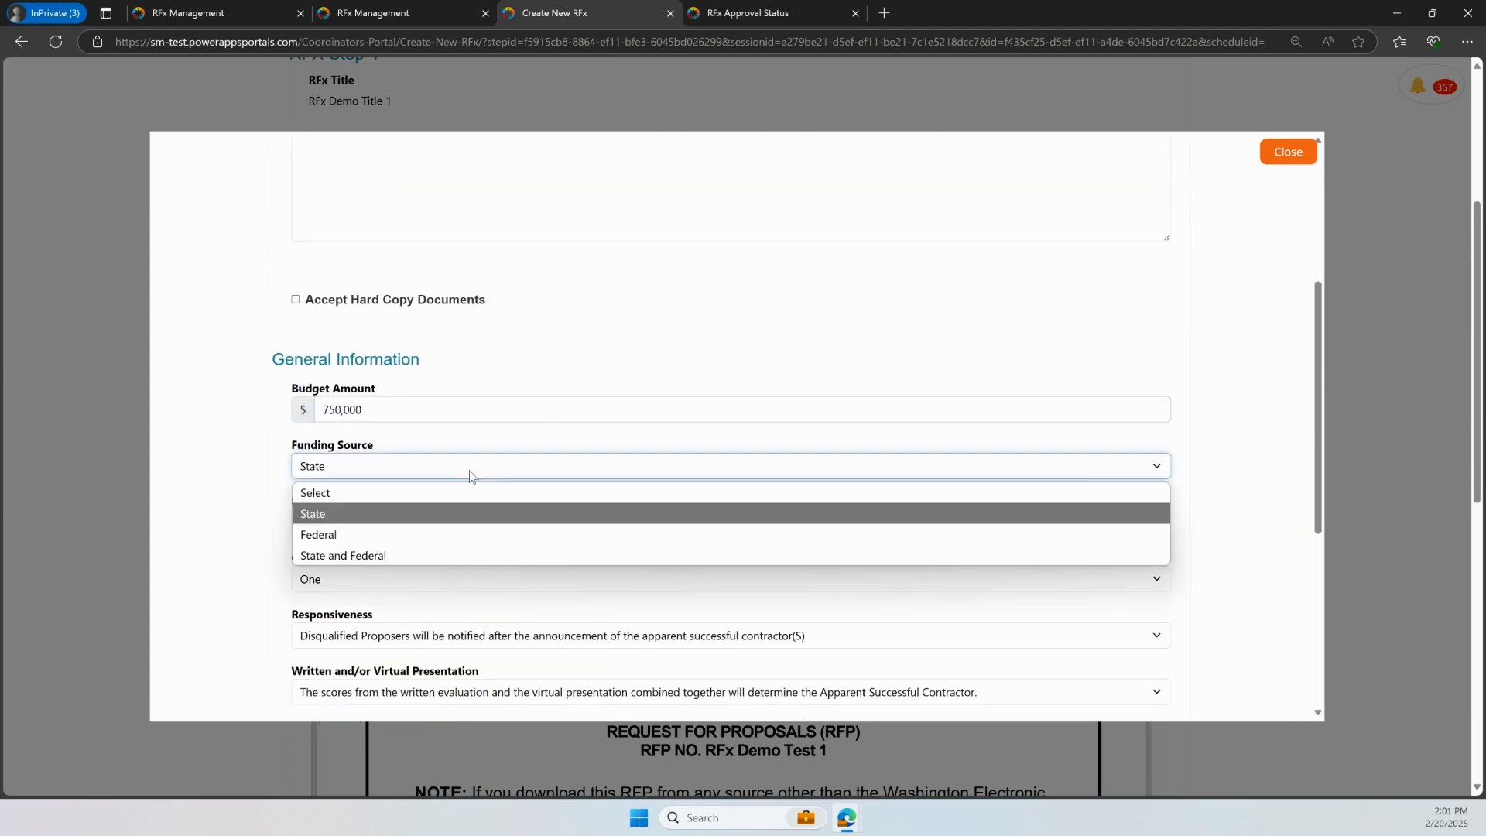
pyautogui.click(394, 556)
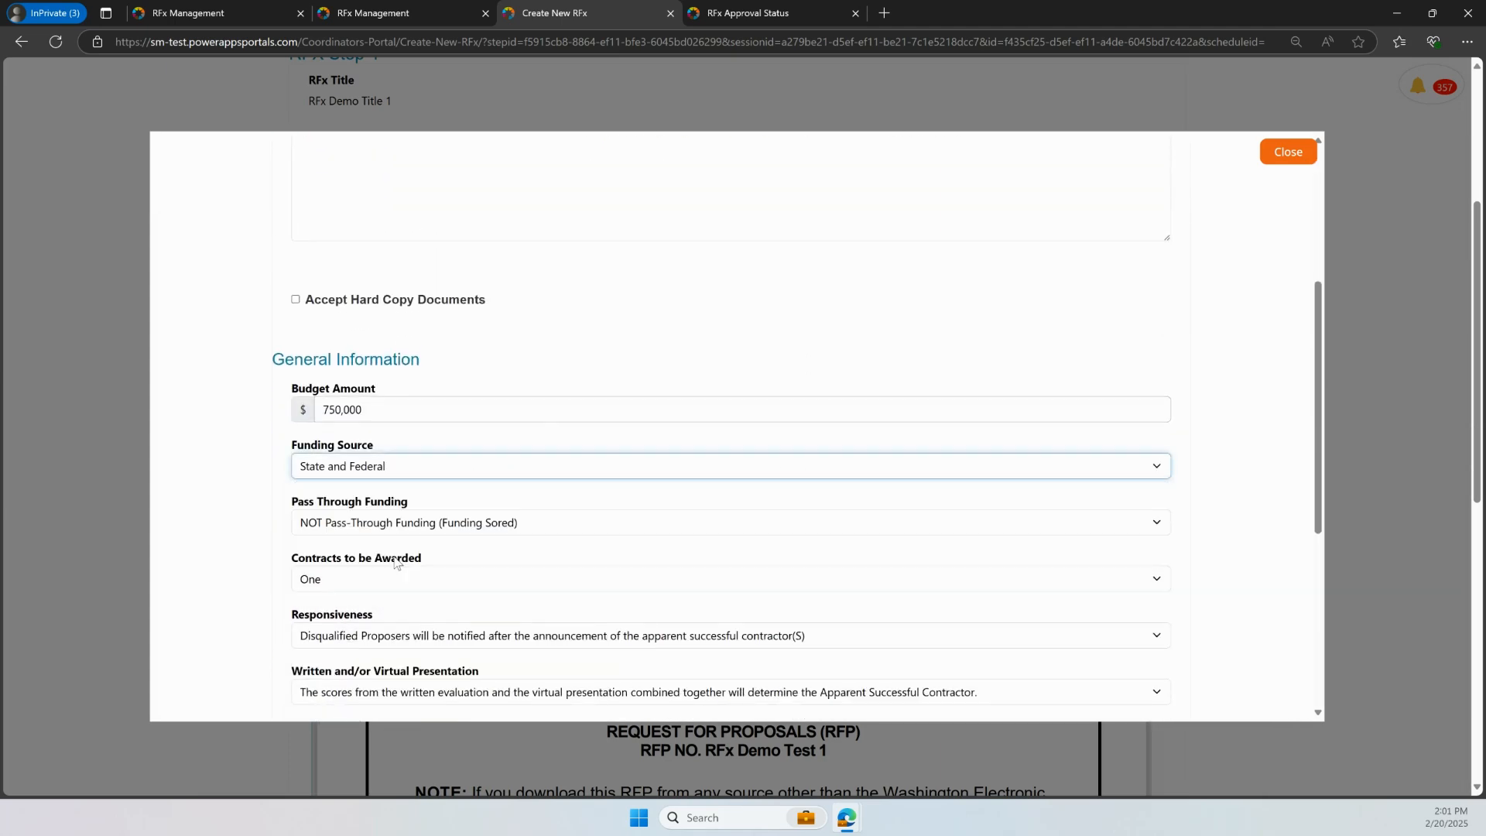
pyautogui.scroll(-1, 1290, 505)
pyautogui.scroll(-5, 1291, 505)
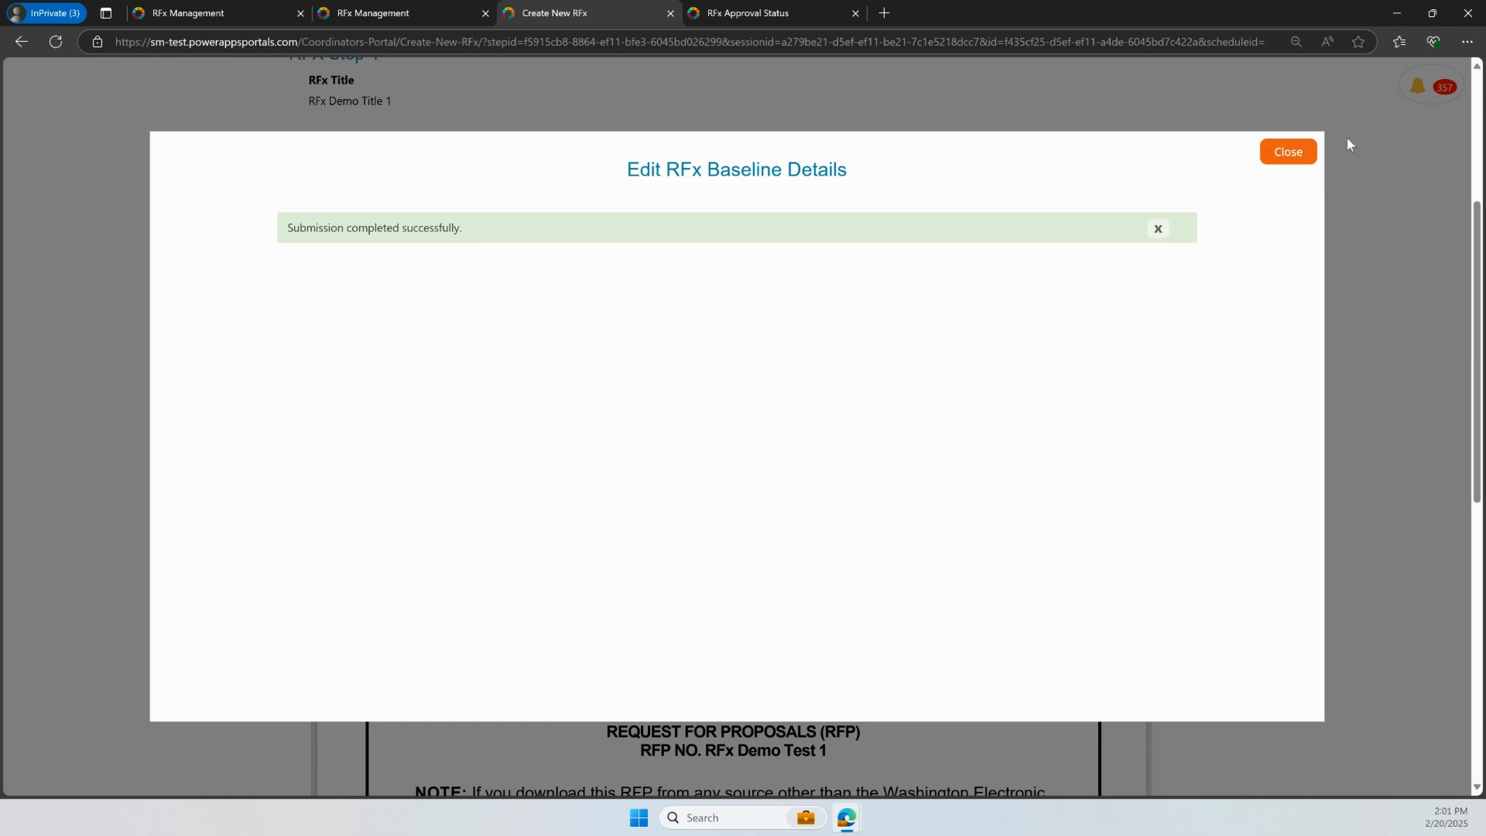
pyautogui.click(1288, 157)
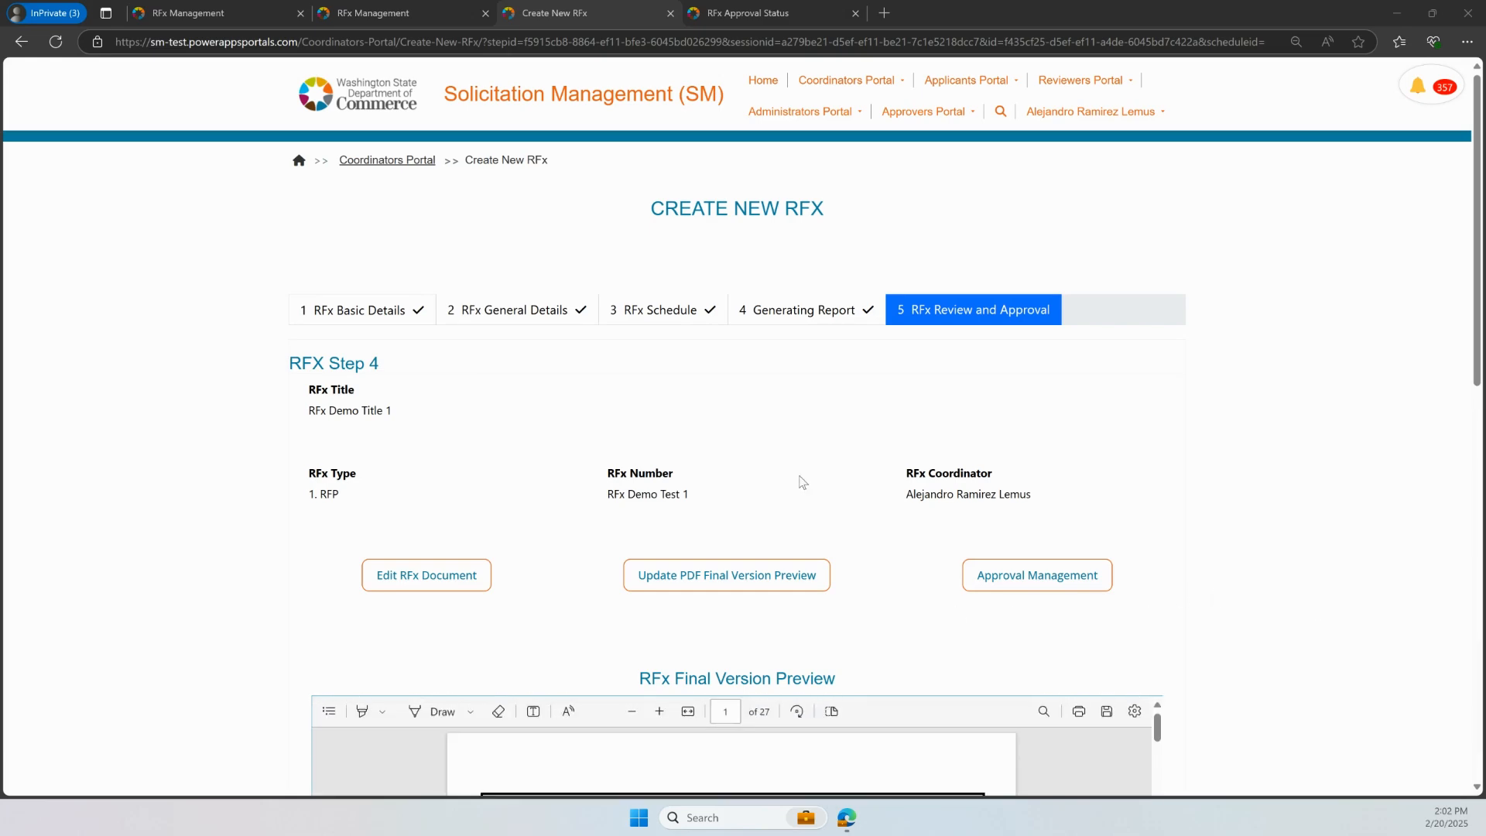
# Check the funding source in the final version preview, and open the editable RFx Word document and close it again
pyautogui.scroll(-5, 1242, 611)
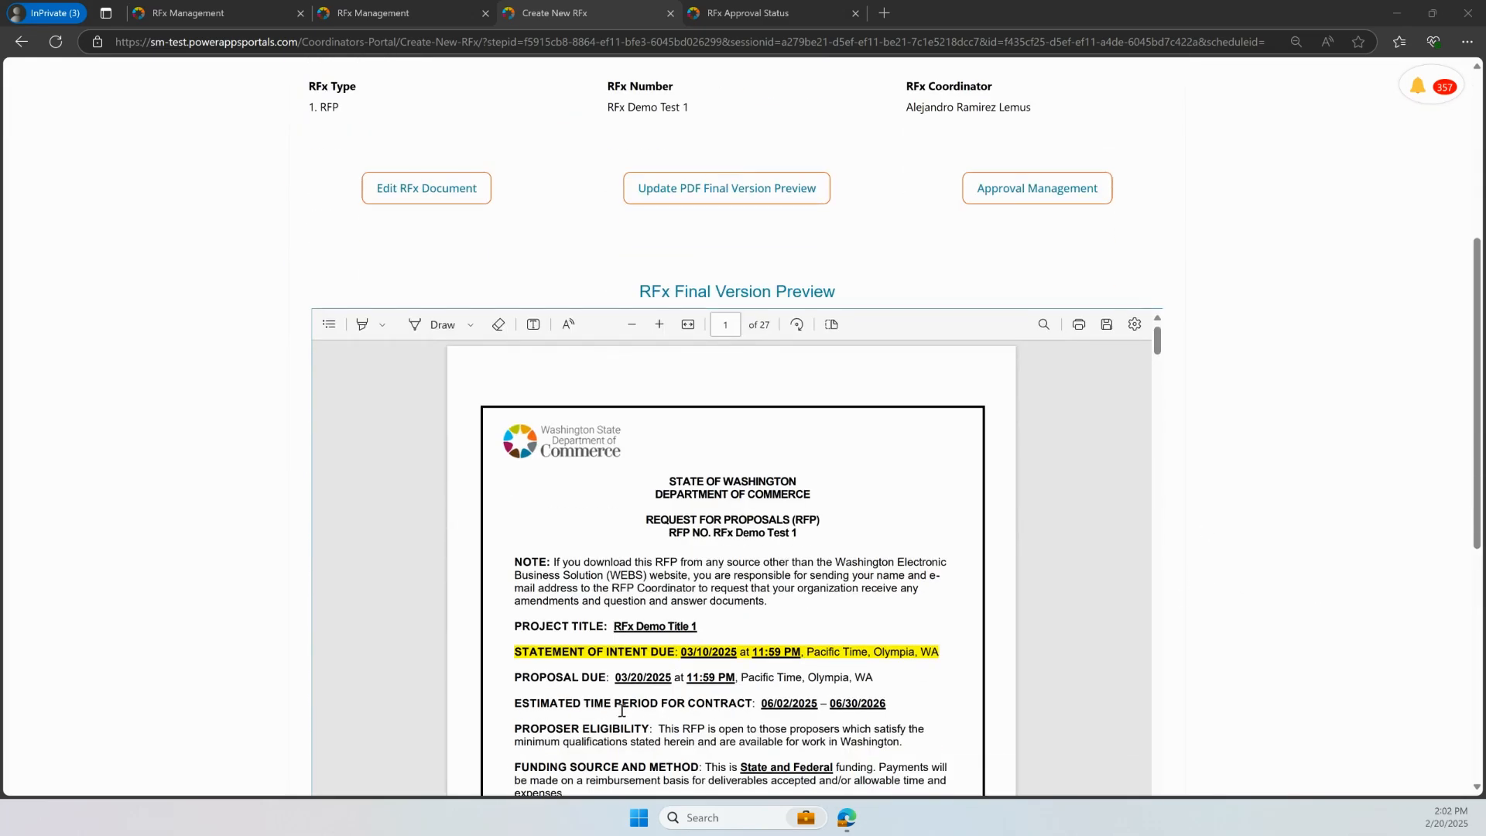
pyautogui.scroll(-1, 778, 705)
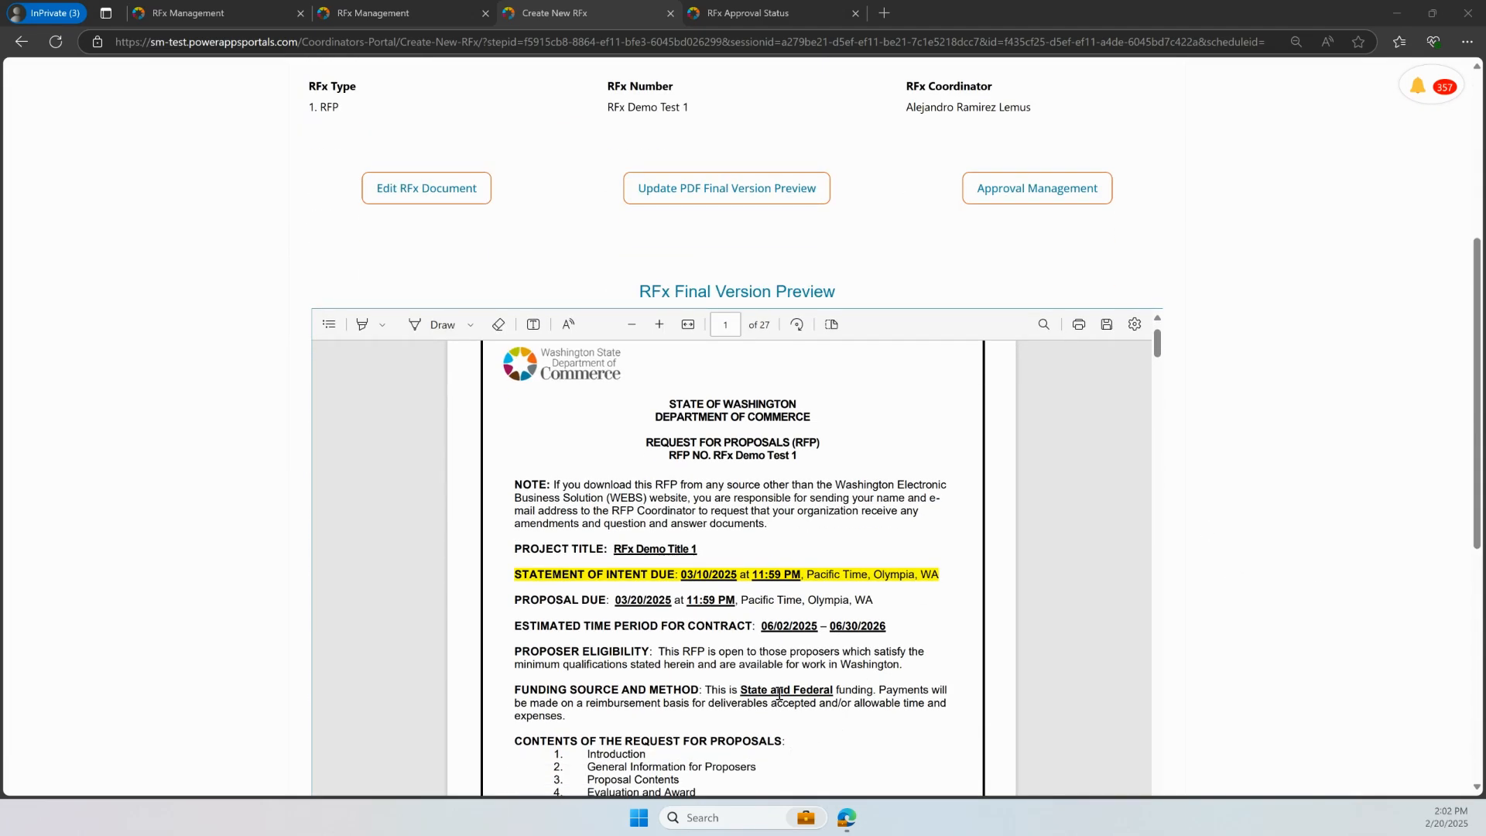
pyautogui.scroll(2, 1252, 601)
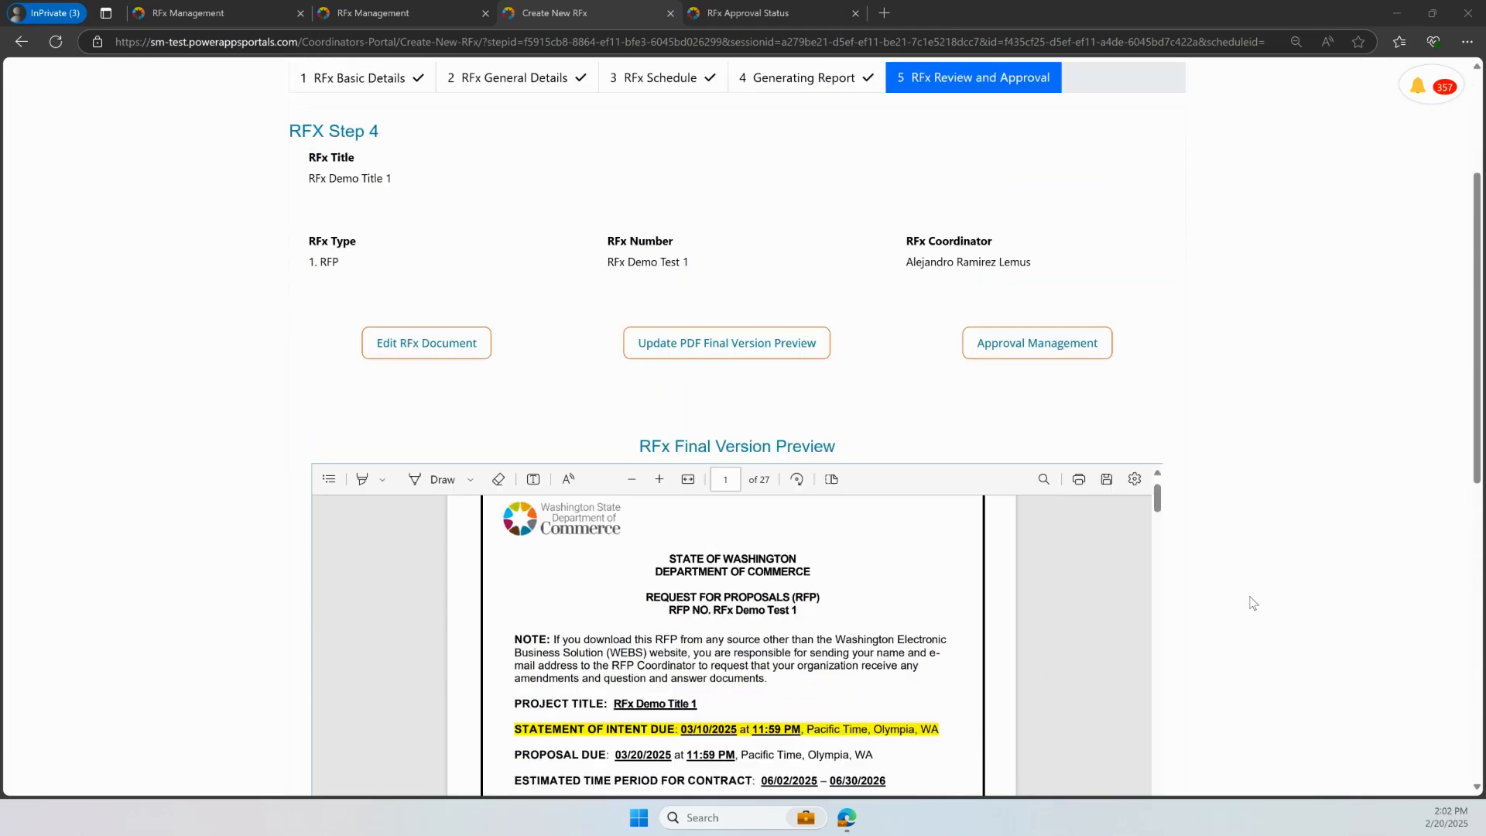
pyautogui.click(445, 358)
pyautogui.click(695, 442)
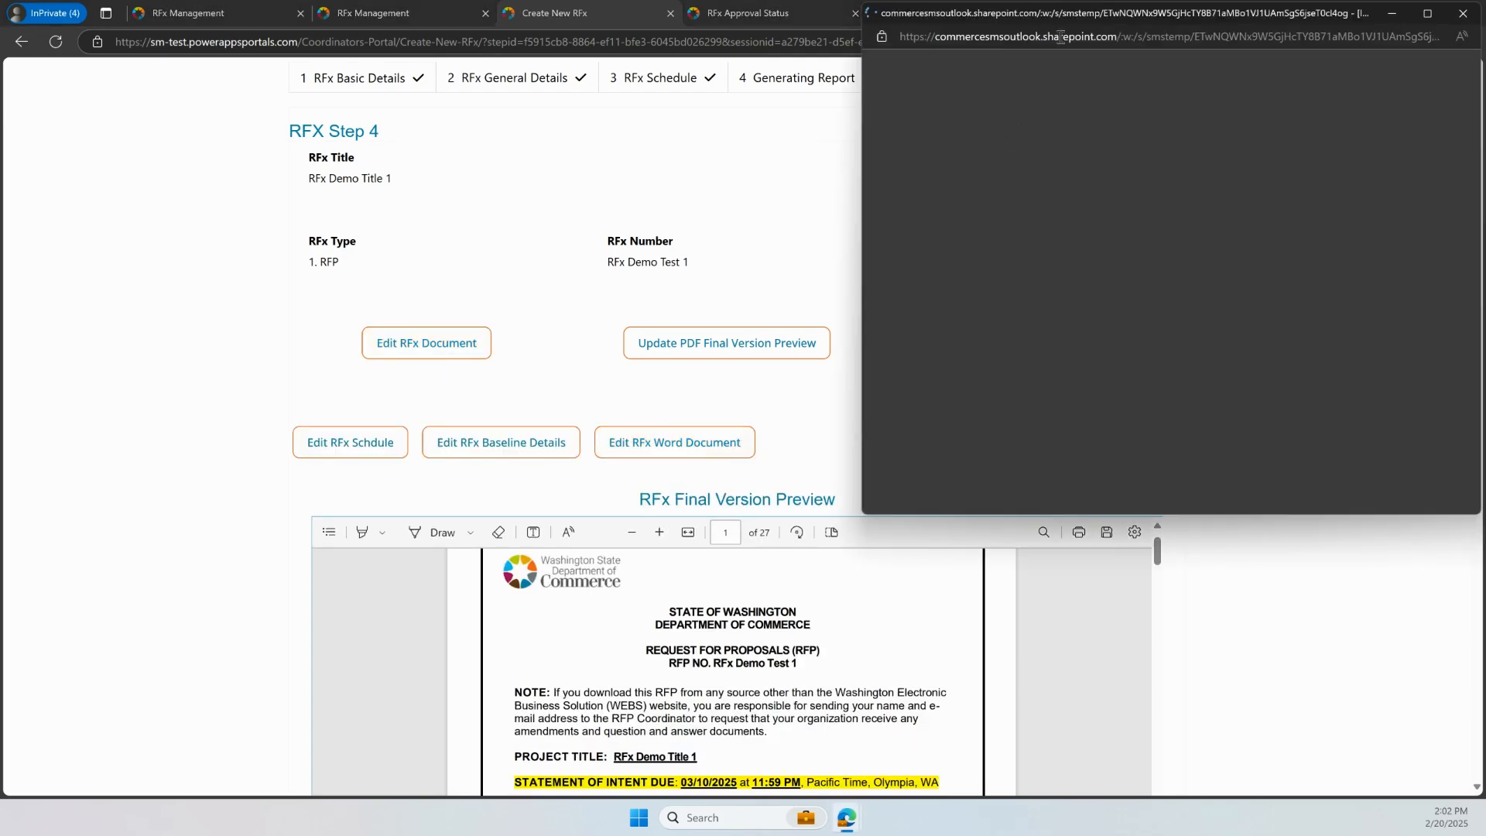
pyautogui.moveTo(1072, 20); pyautogui.dragTo(761, 111)
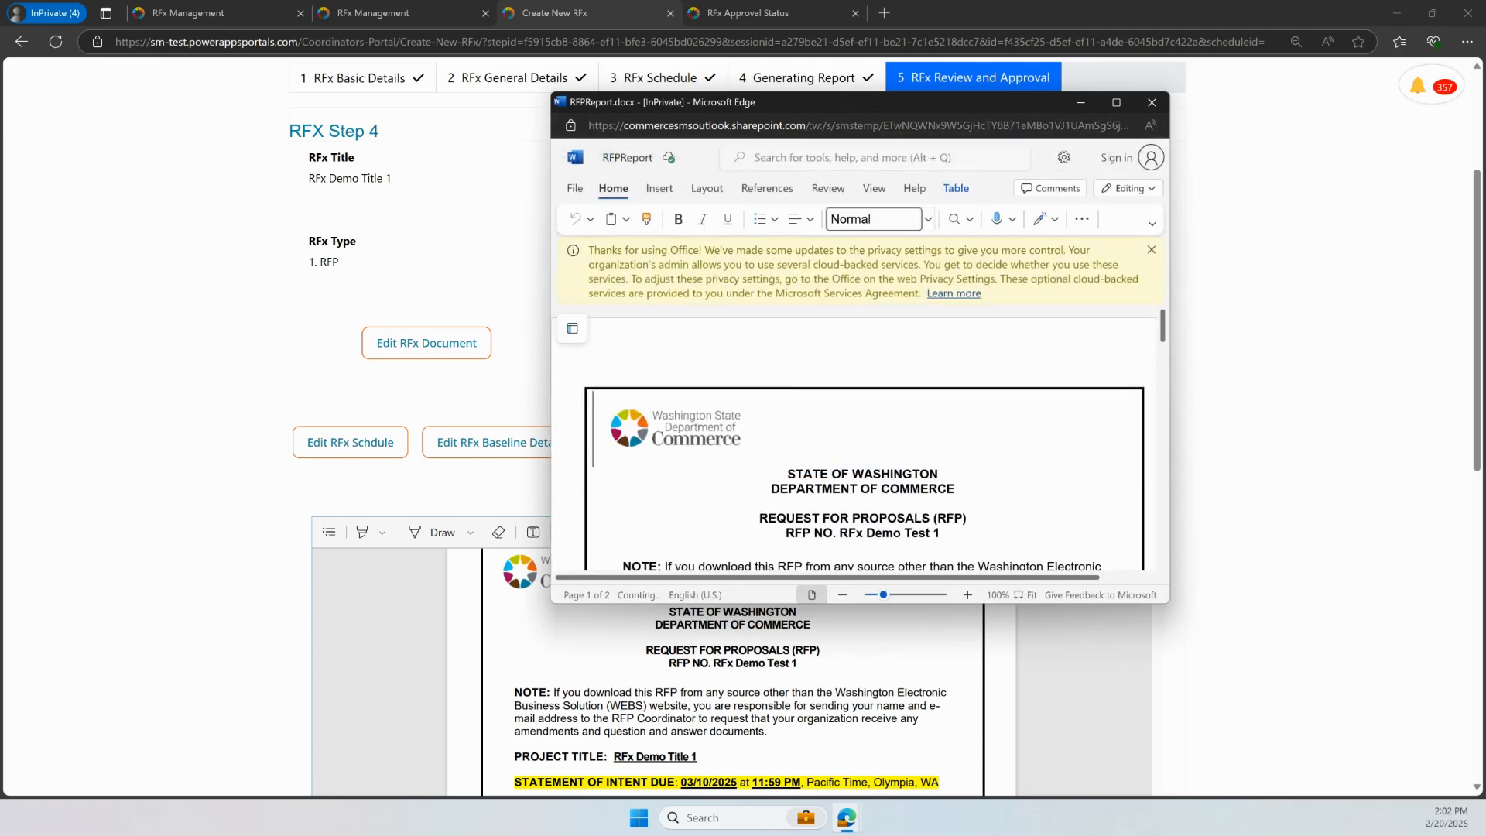
pyautogui.click(1152, 101)
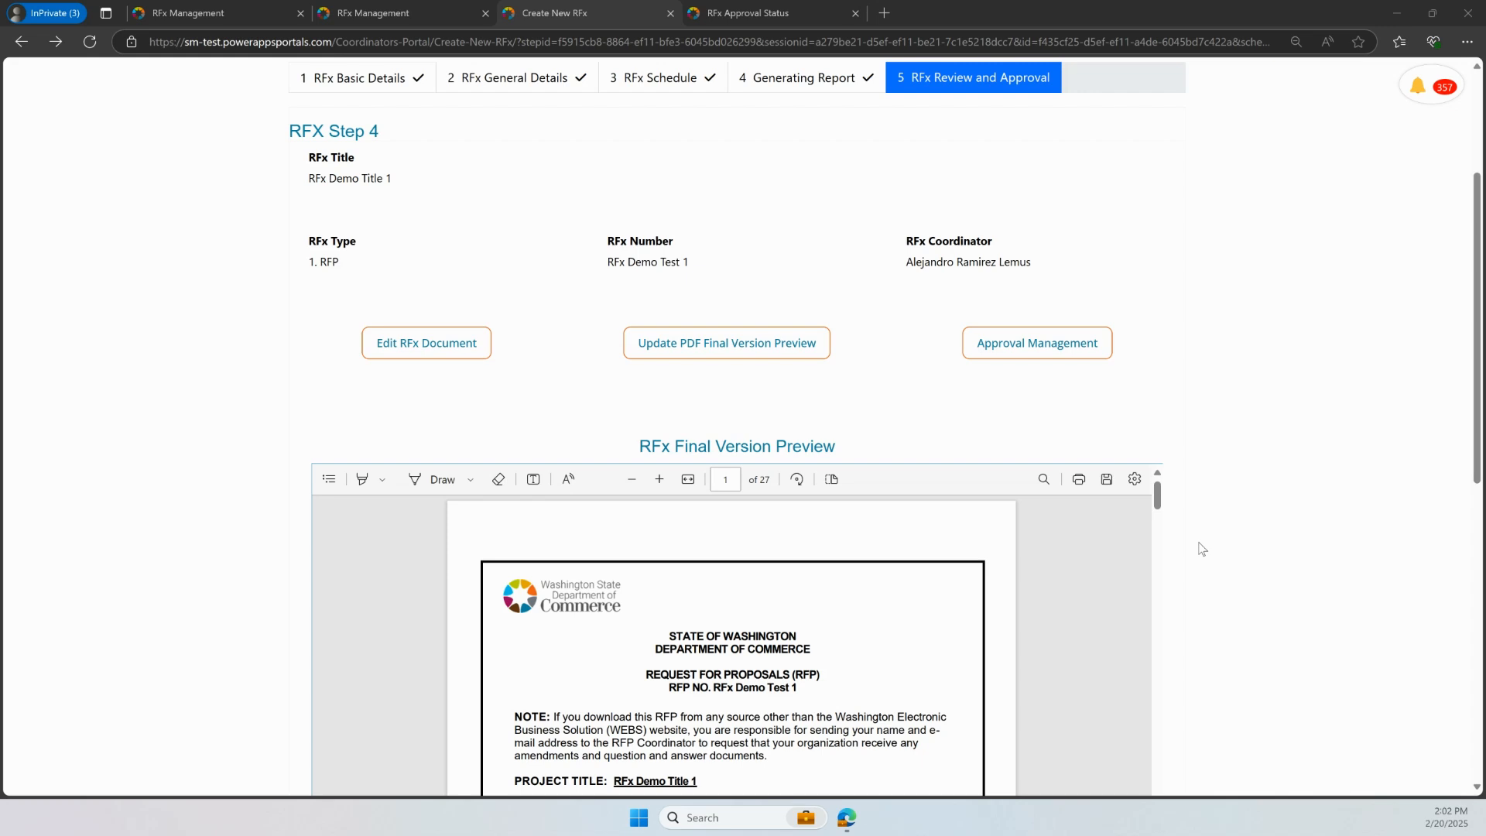
# Go to the RFx's approval management and bring up its approval workflow status
pyautogui.click(1012, 350)
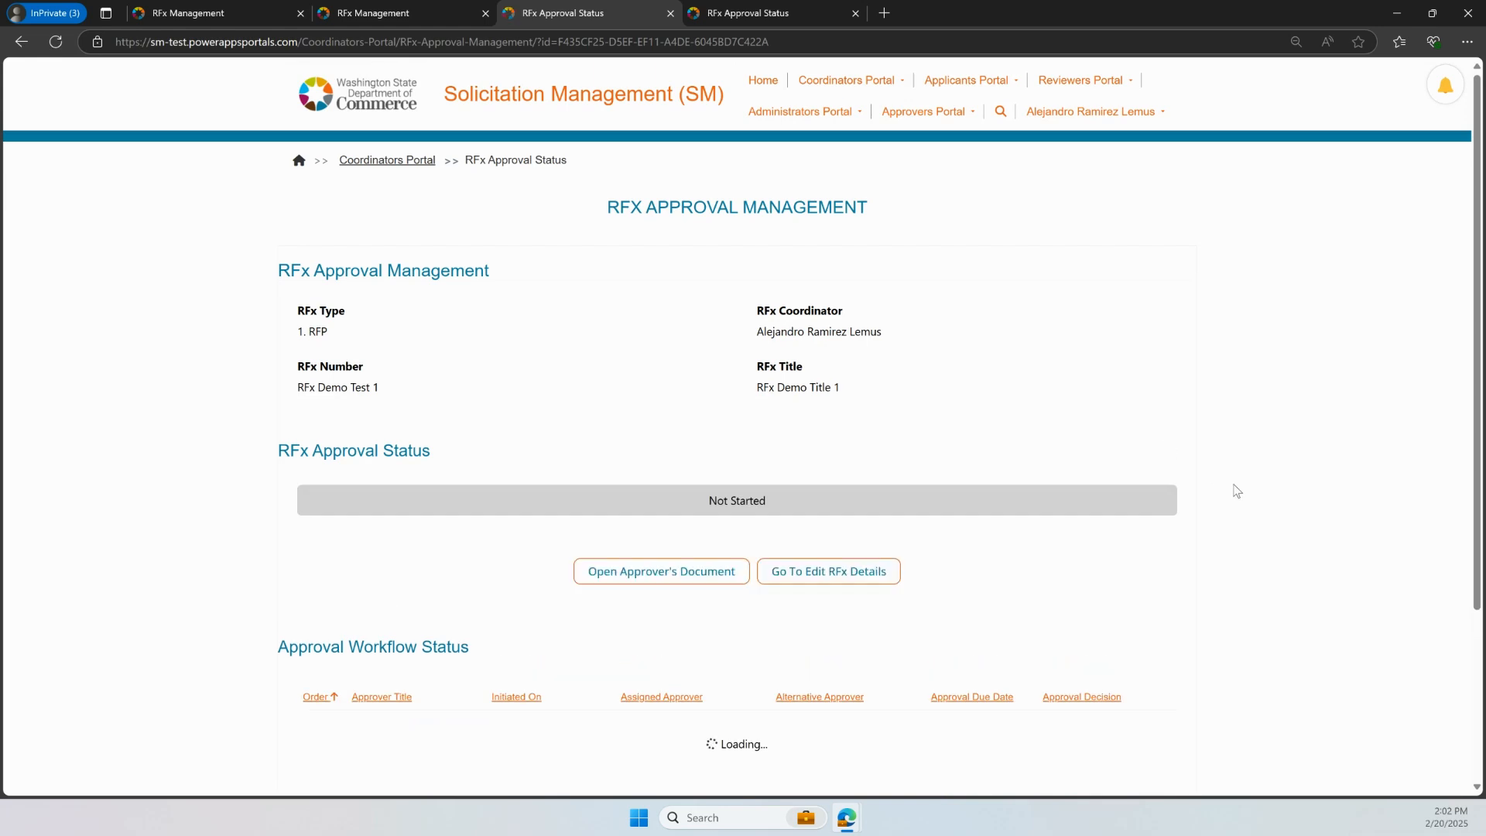
pyautogui.scroll(-3, 1339, 569)
pyautogui.scroll(-1, 1327, 564)
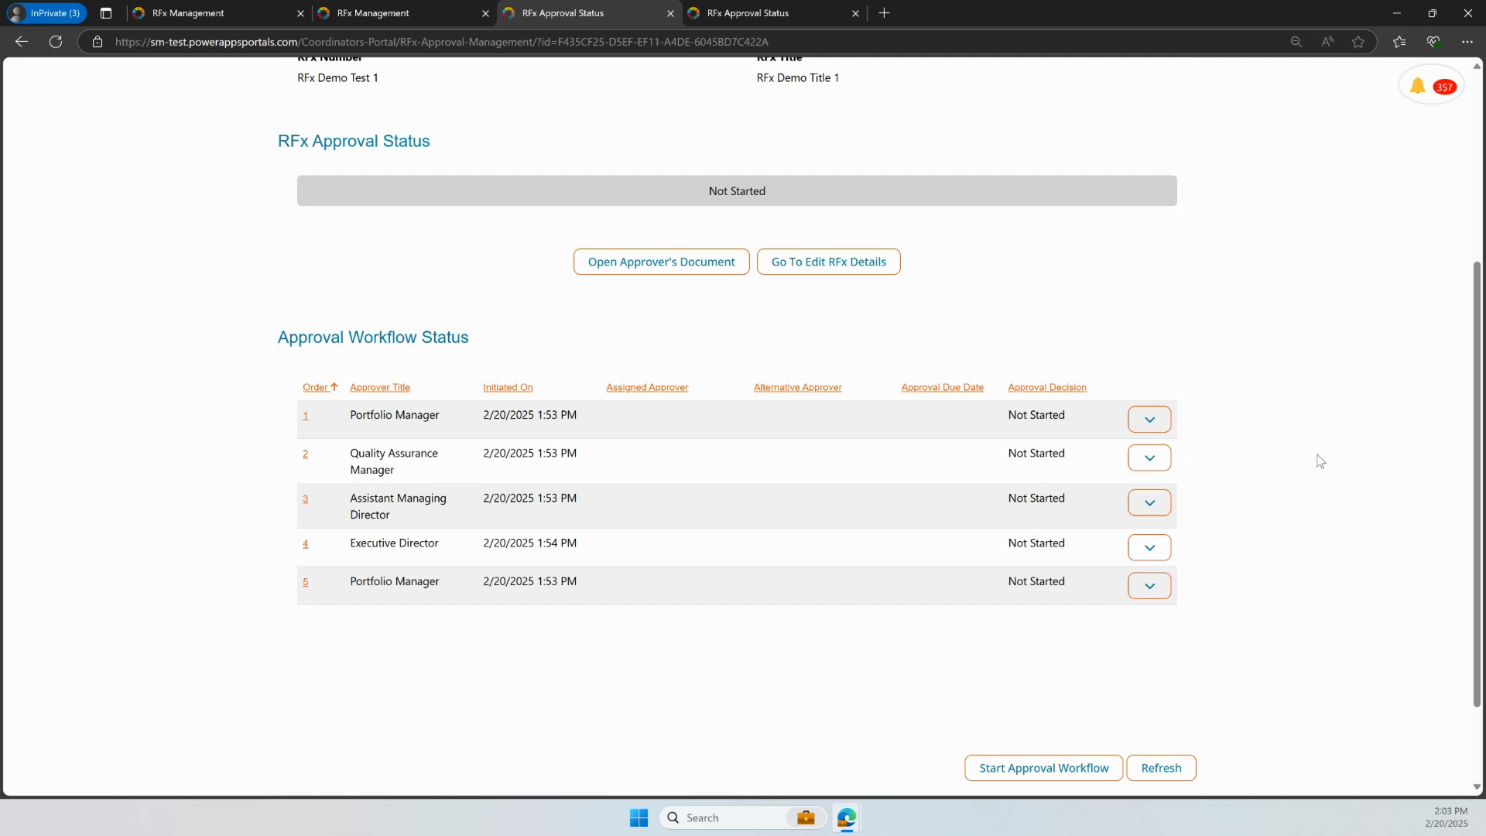
# Open the approver settings for the order 1 Portfolio Manager approval and assign Test Approver1 as the approver
pyautogui.click(1151, 424)
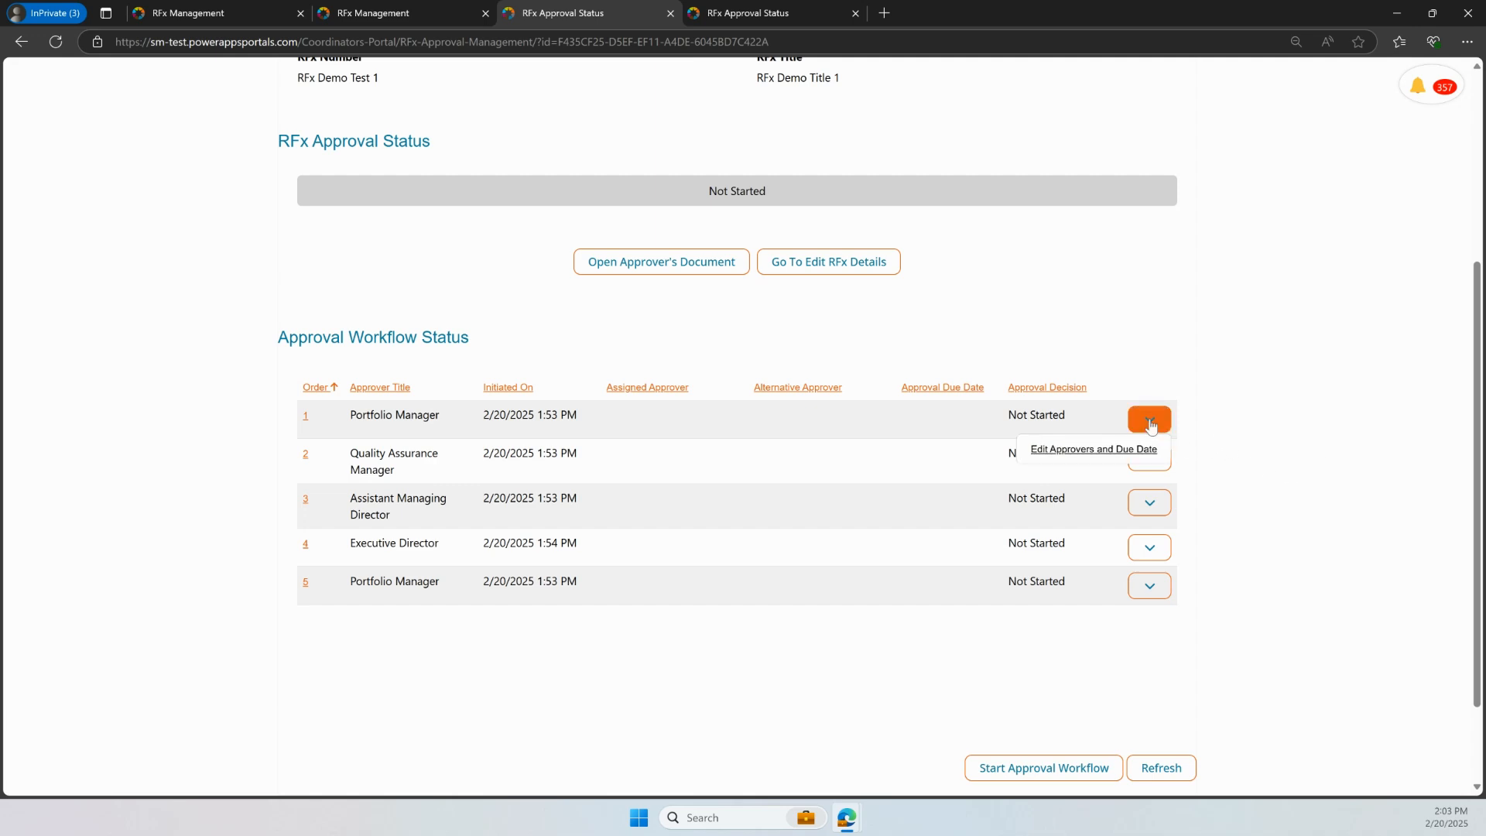
pyautogui.click(1103, 453)
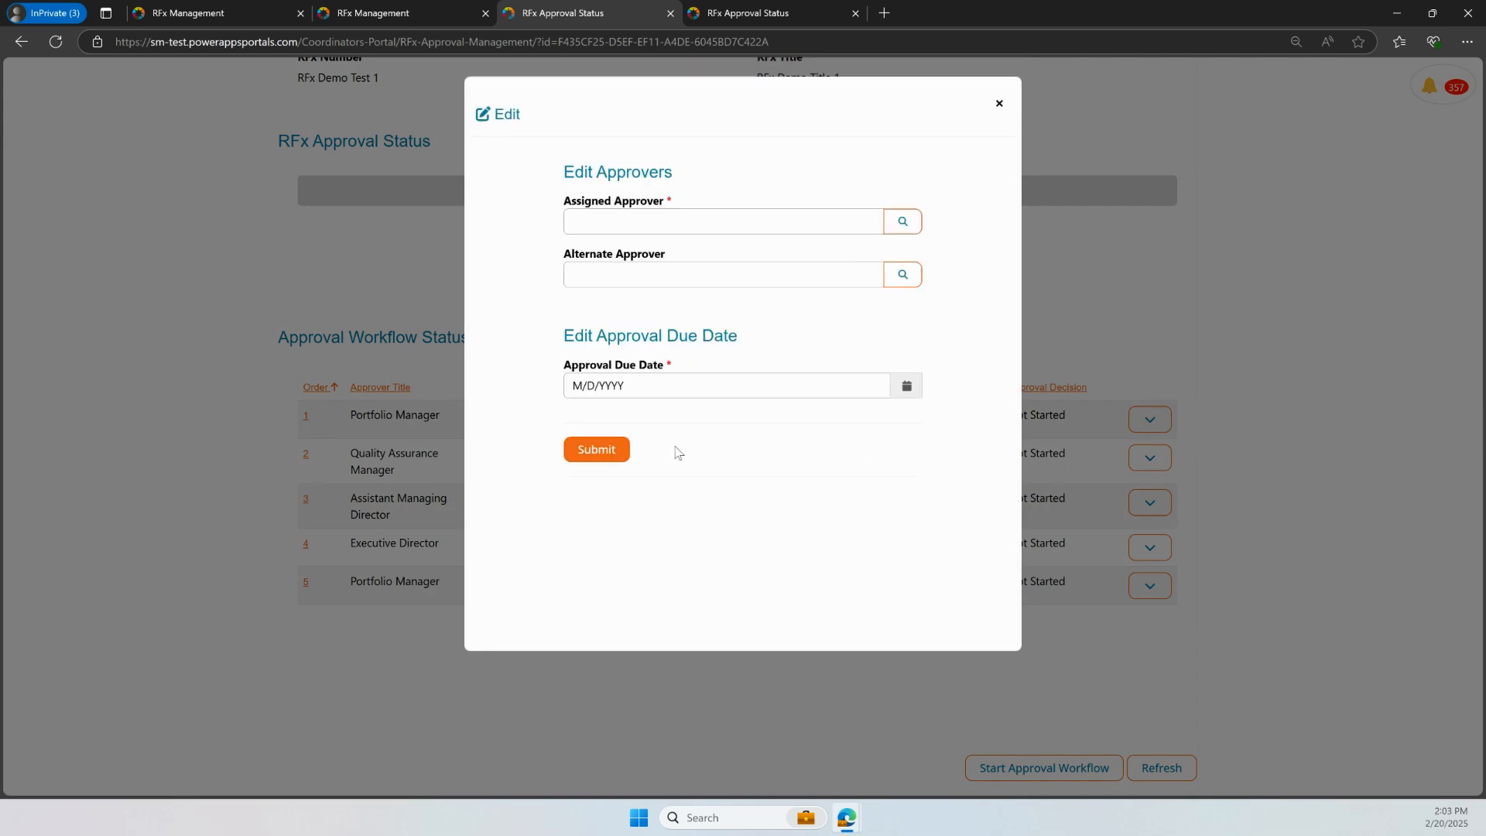
pyautogui.click(904, 226)
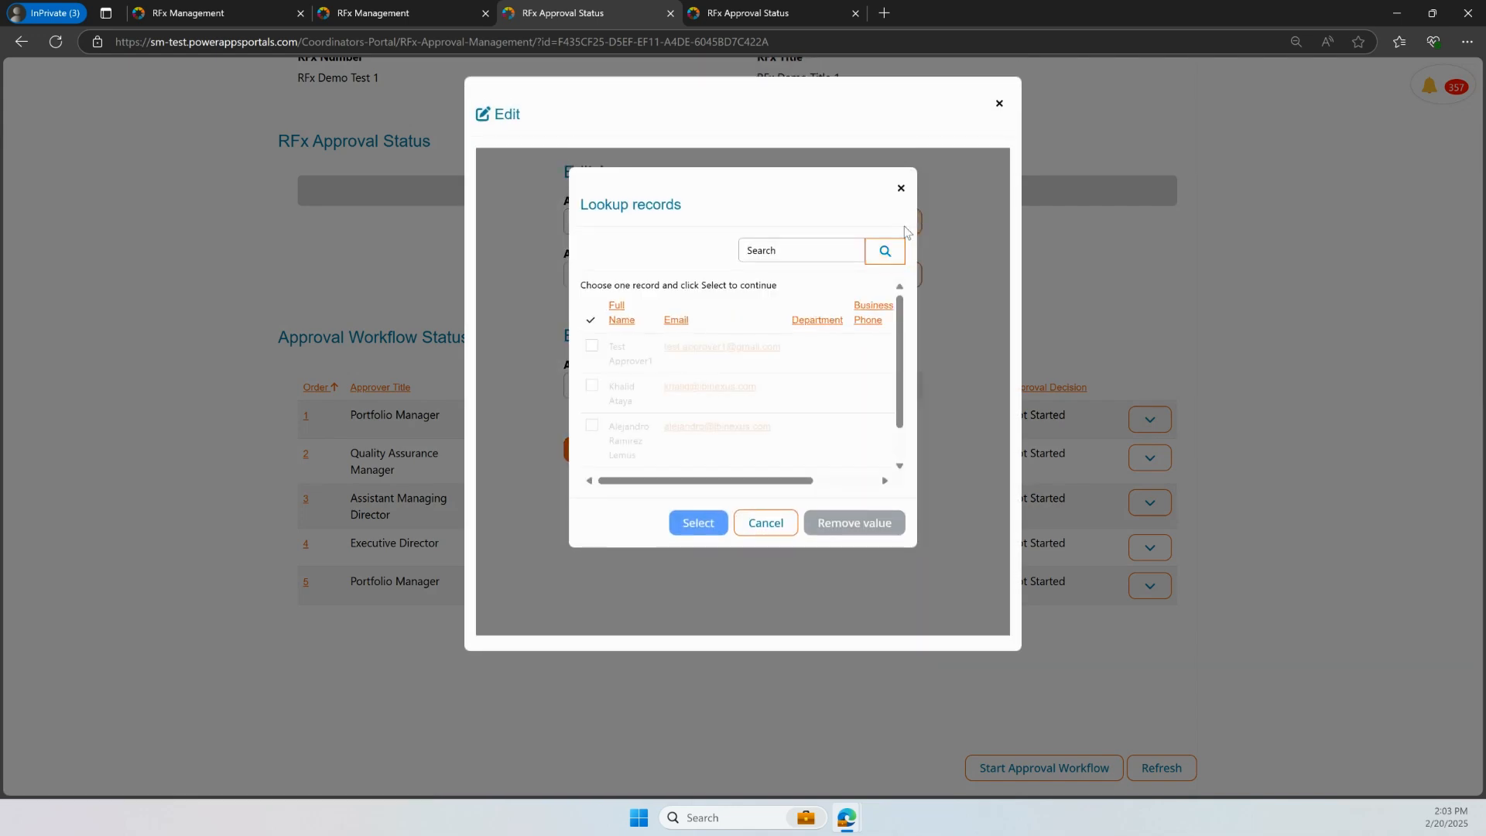
pyautogui.click(592, 347)
pyautogui.click(696, 522)
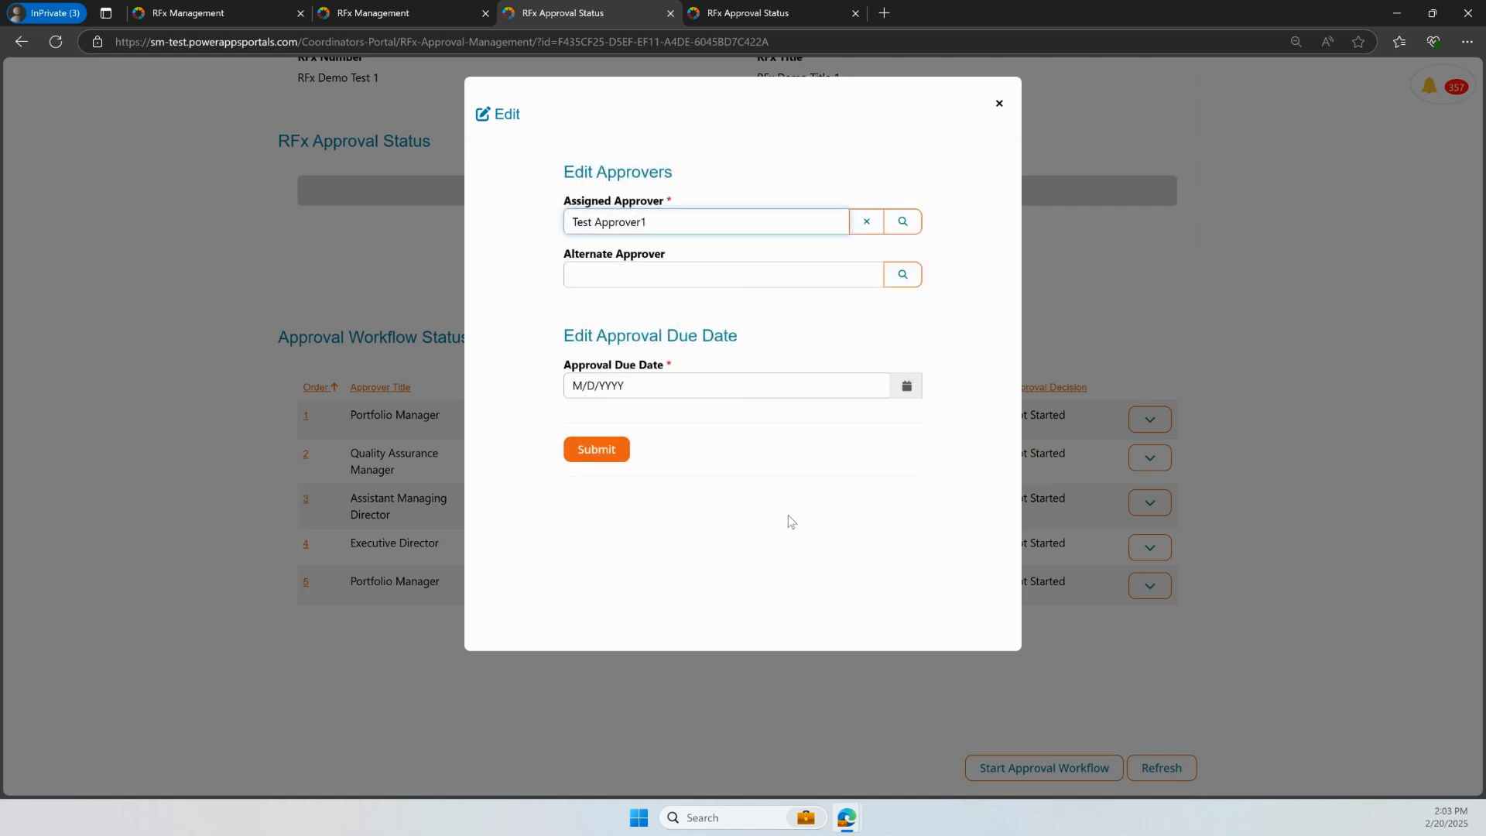
# Set the Approval Due Date of the Portfolio Manager approval to 3/3/2025
pyautogui.click(906, 385)
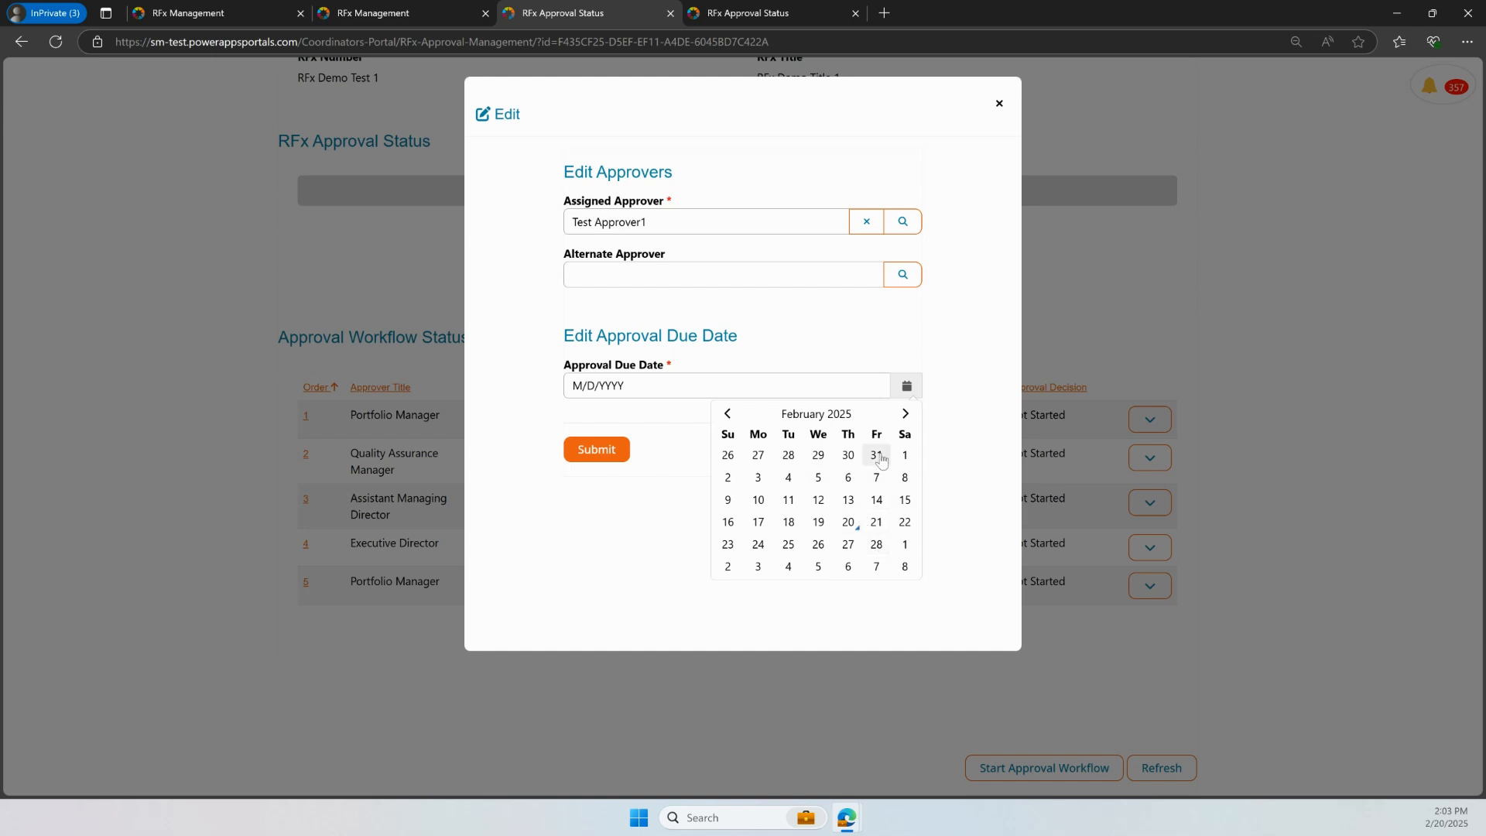
pyautogui.click(905, 414)
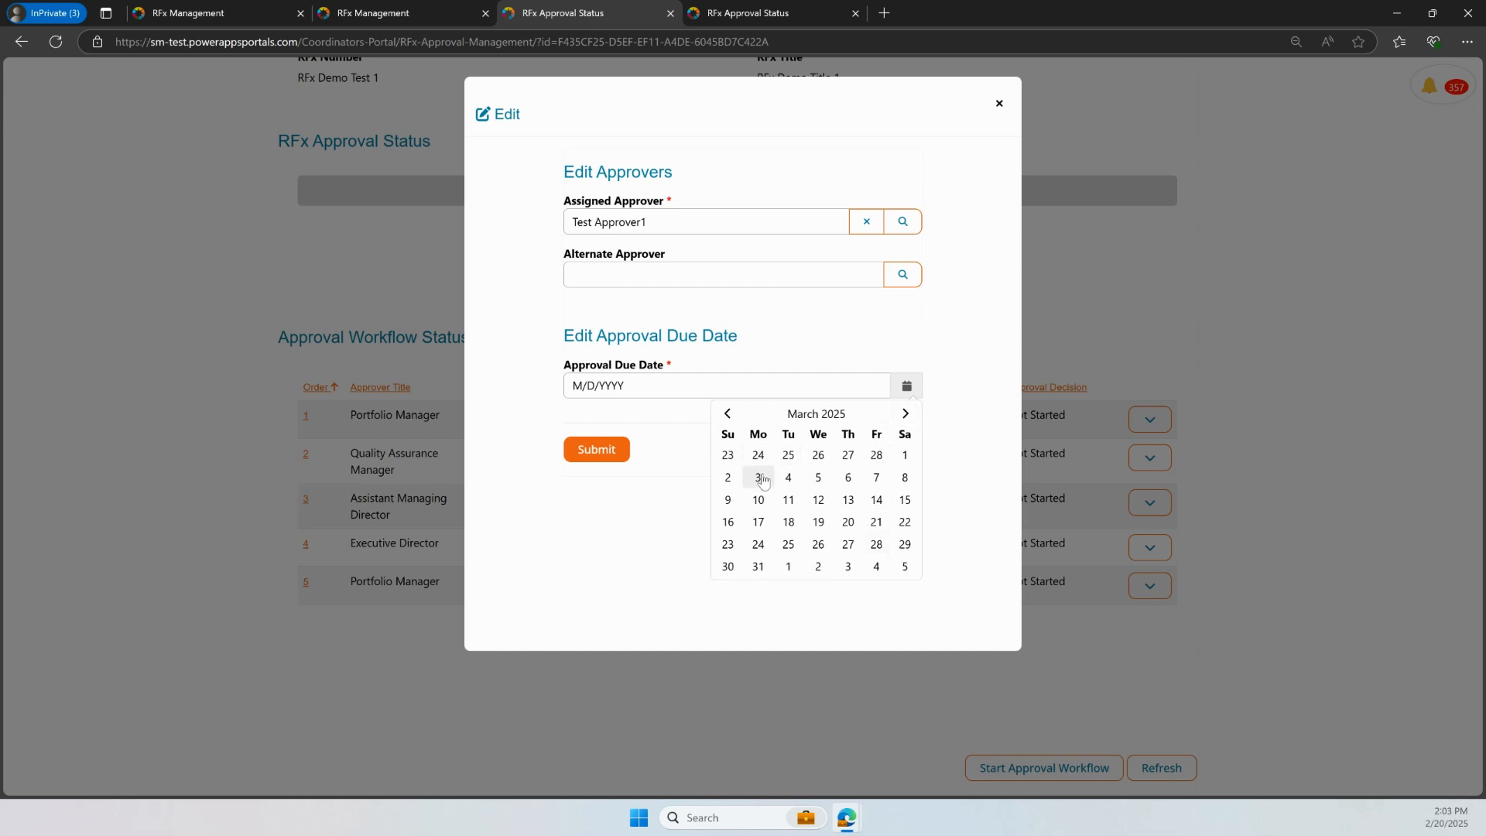
pyautogui.click(759, 478)
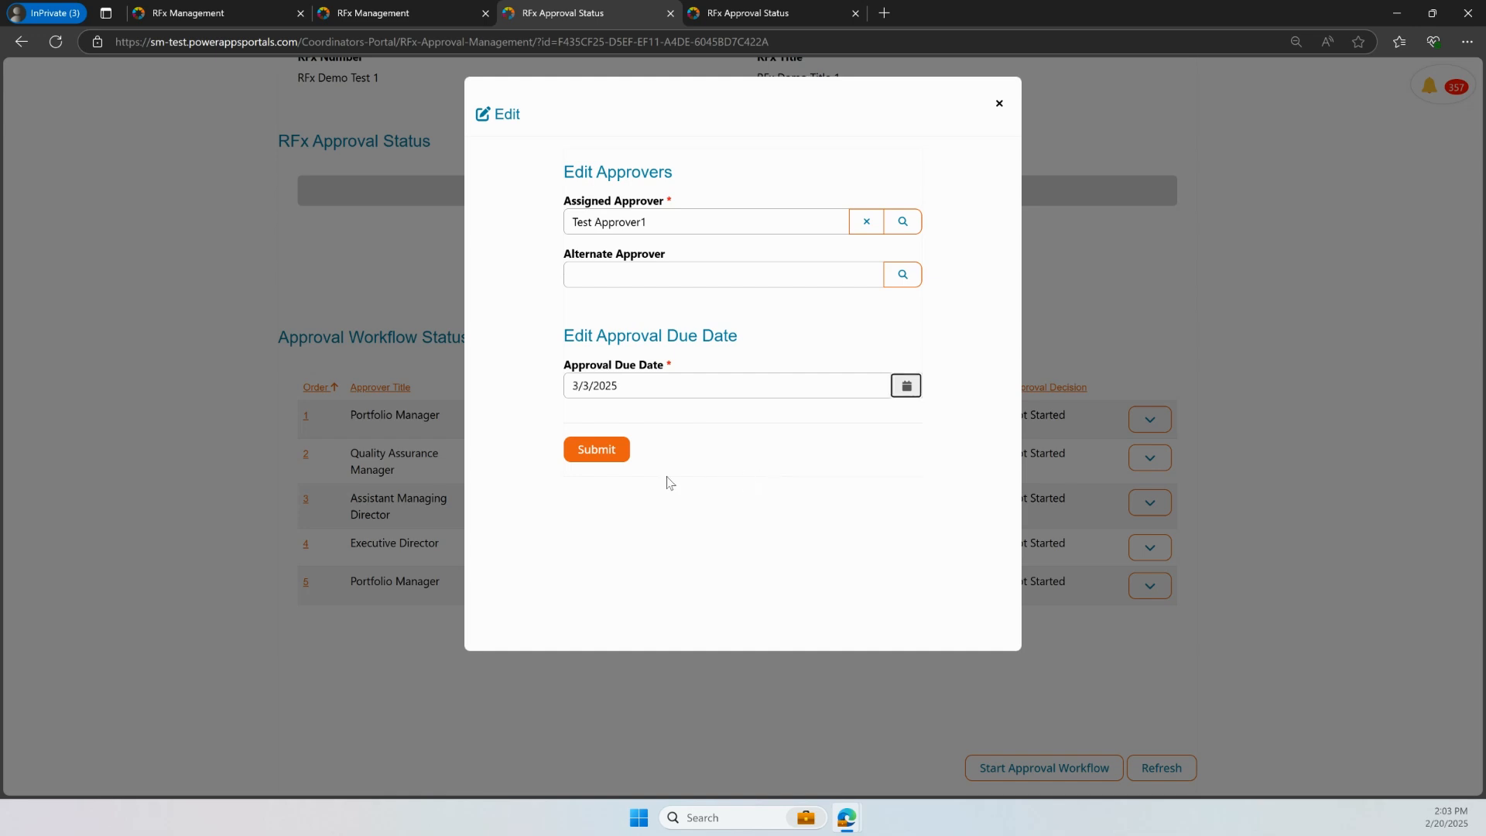
# Select the second listed person as the Alternate Approver and submit the approver and due date changes
pyautogui.click(903, 276)
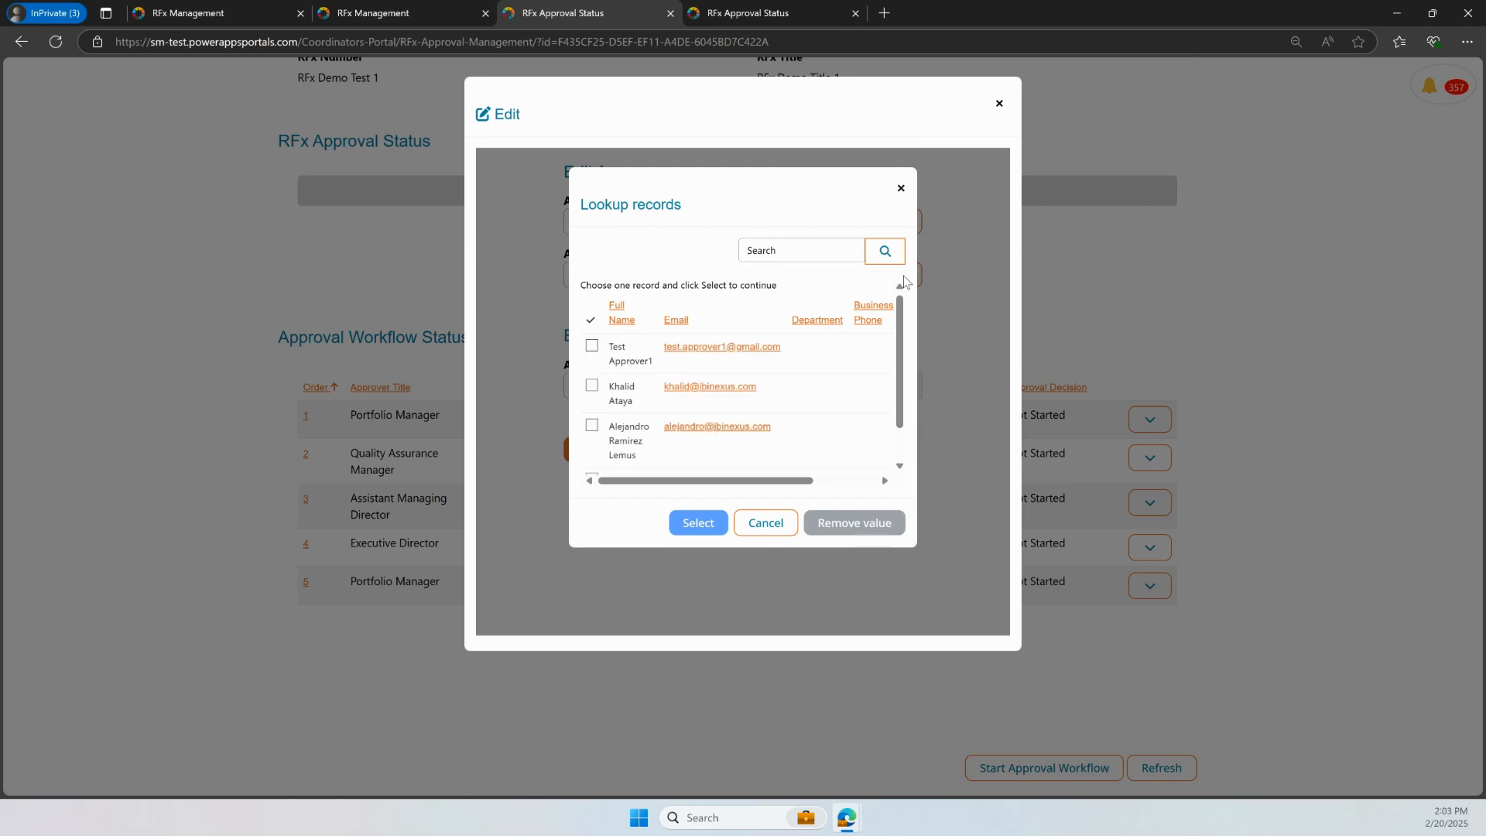
pyautogui.click(592, 386)
pyautogui.click(700, 524)
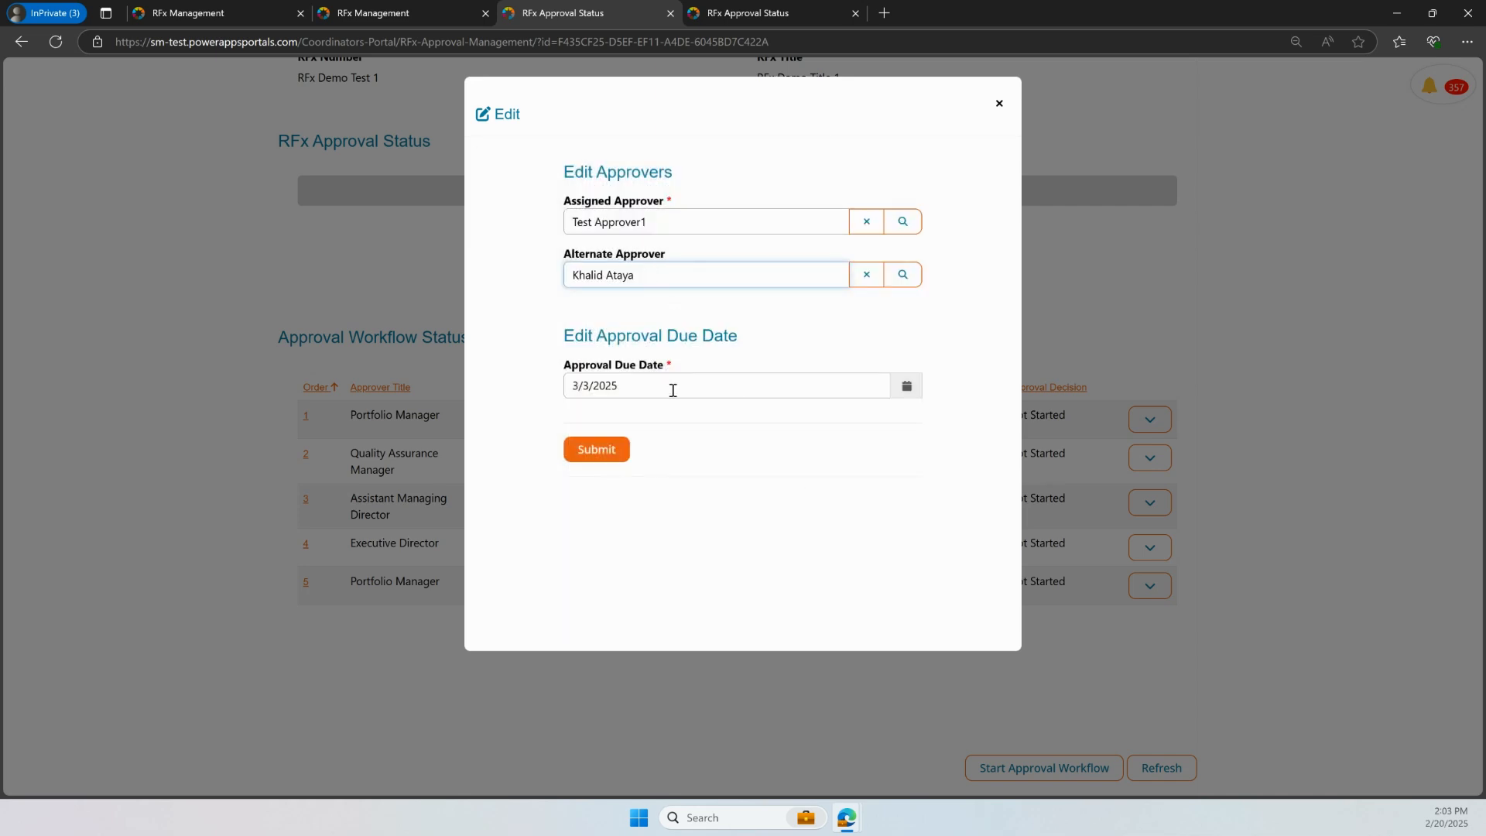
pyautogui.click(610, 457)
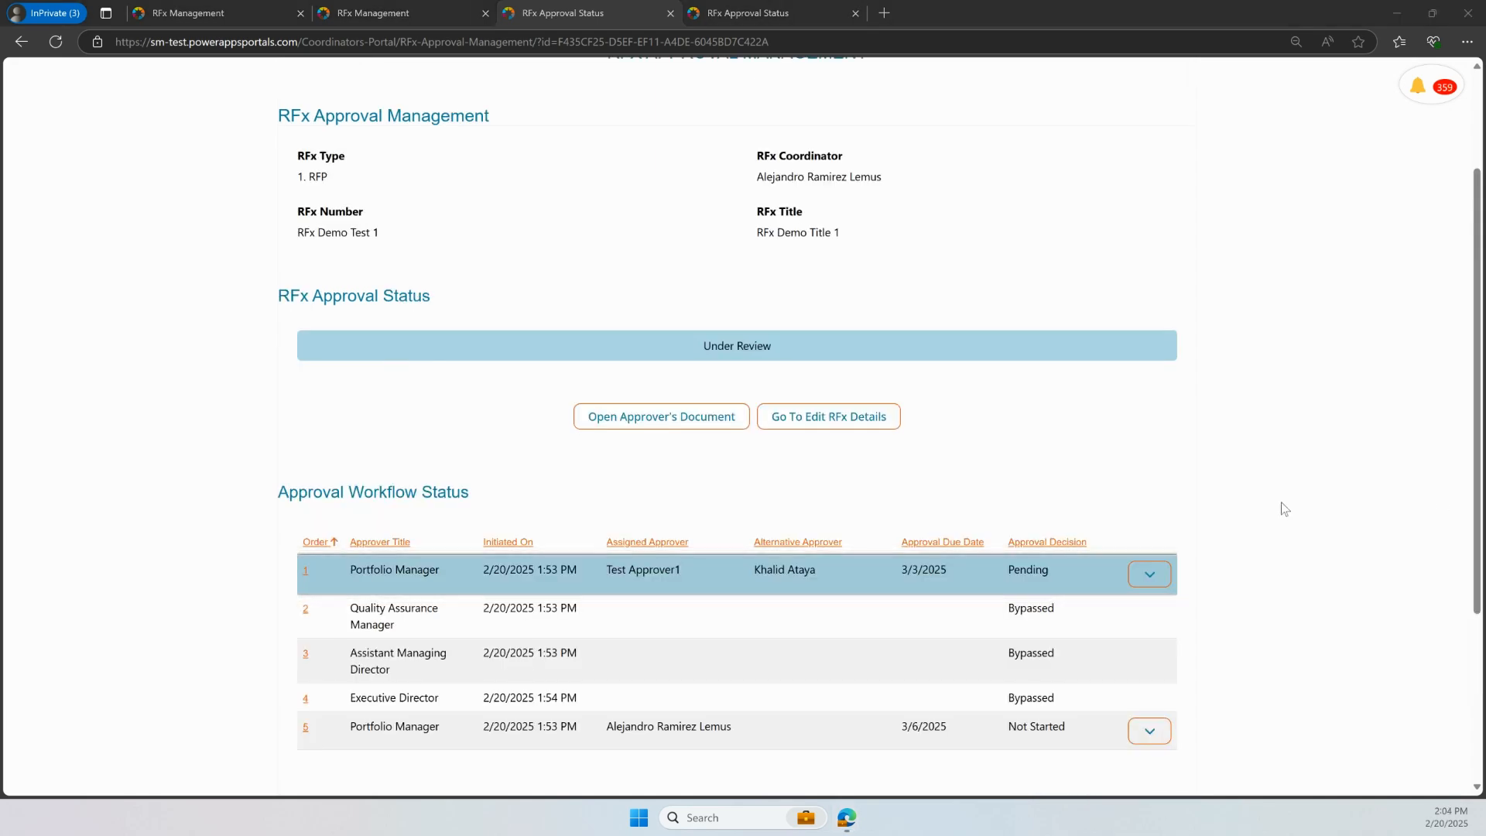
# Go to the assigned approvals in the Approvers Portal and open the approval workflow for RFx Demo Test 1
pyautogui.scroll(-2, 1285, 508)
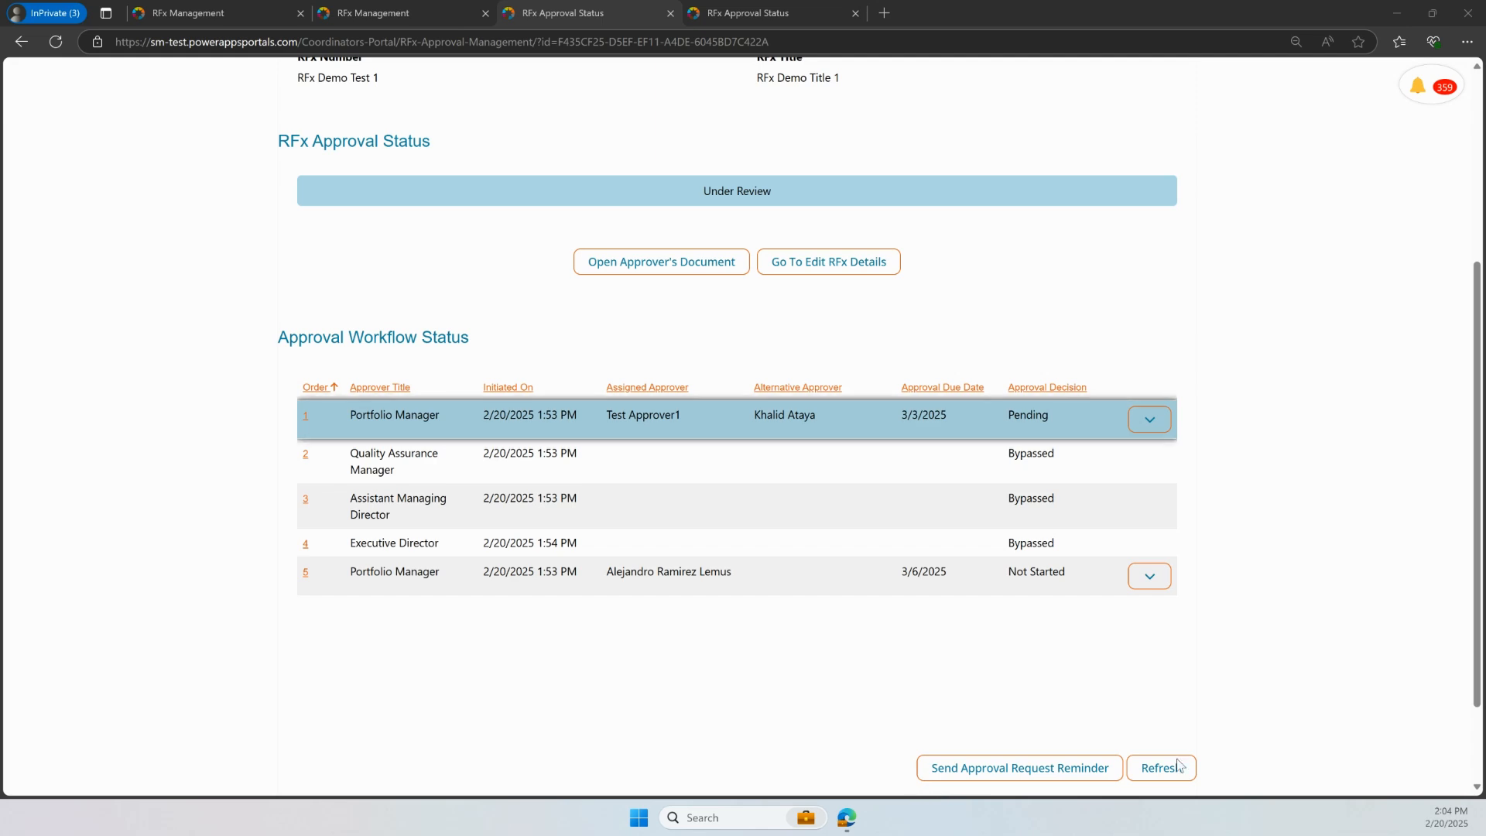
pyautogui.scroll(2, 1011, 699)
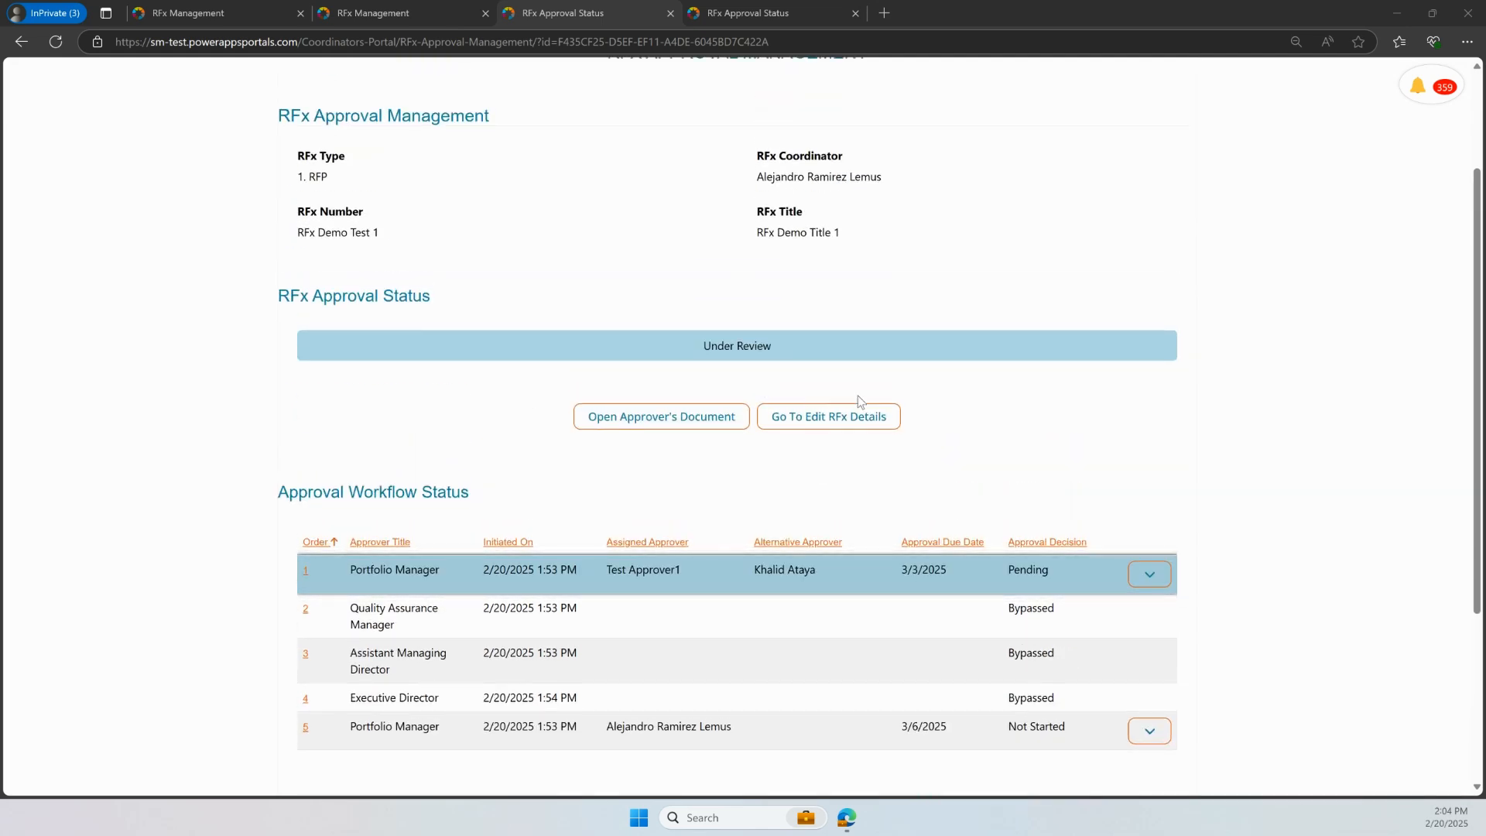
pyautogui.scroll(1, 1257, 489)
pyautogui.scroll(1, 1259, 499)
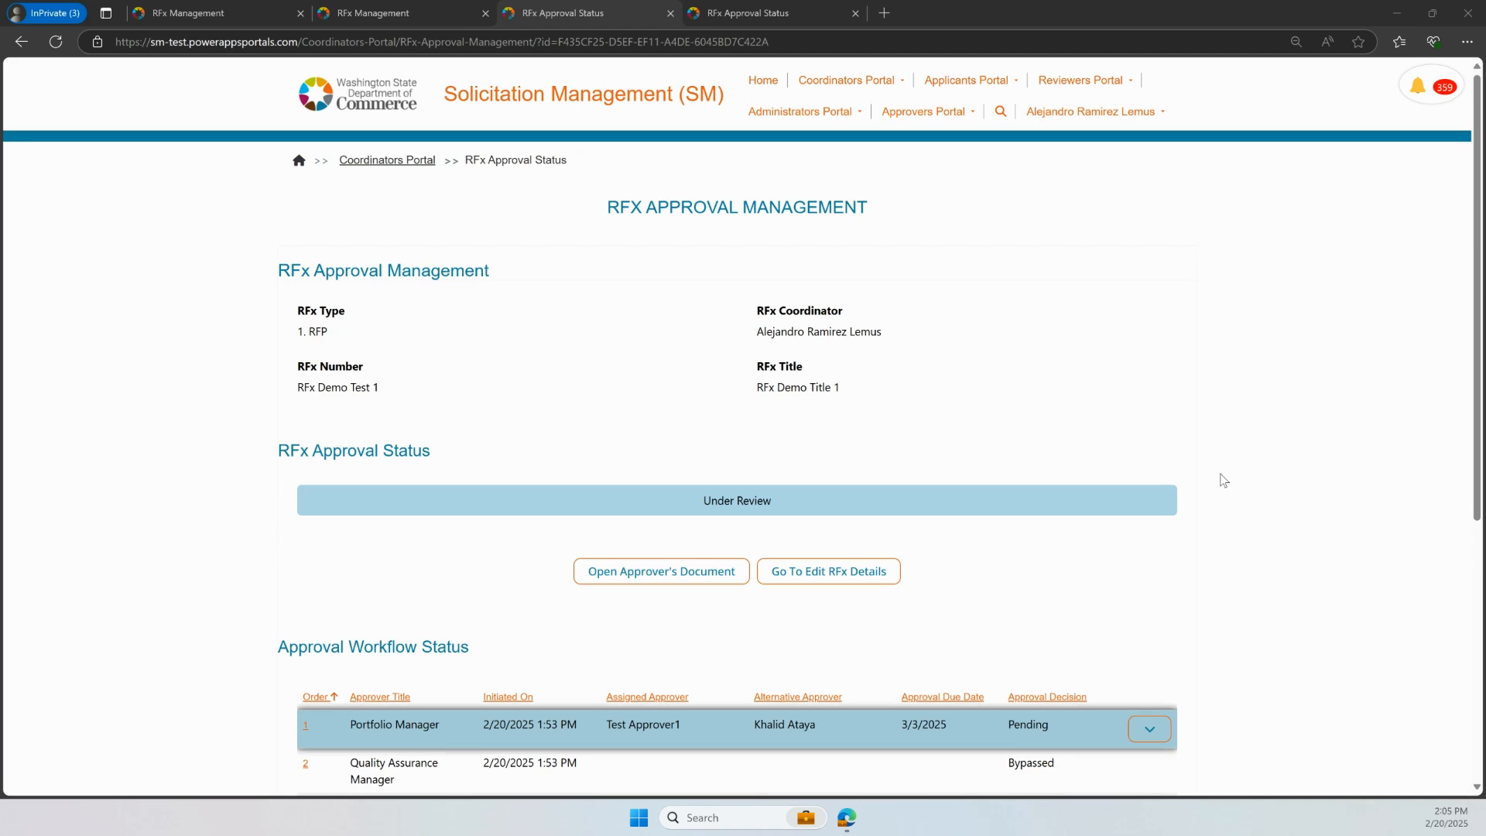
pyautogui.click(927, 113)
pyautogui.click(937, 145)
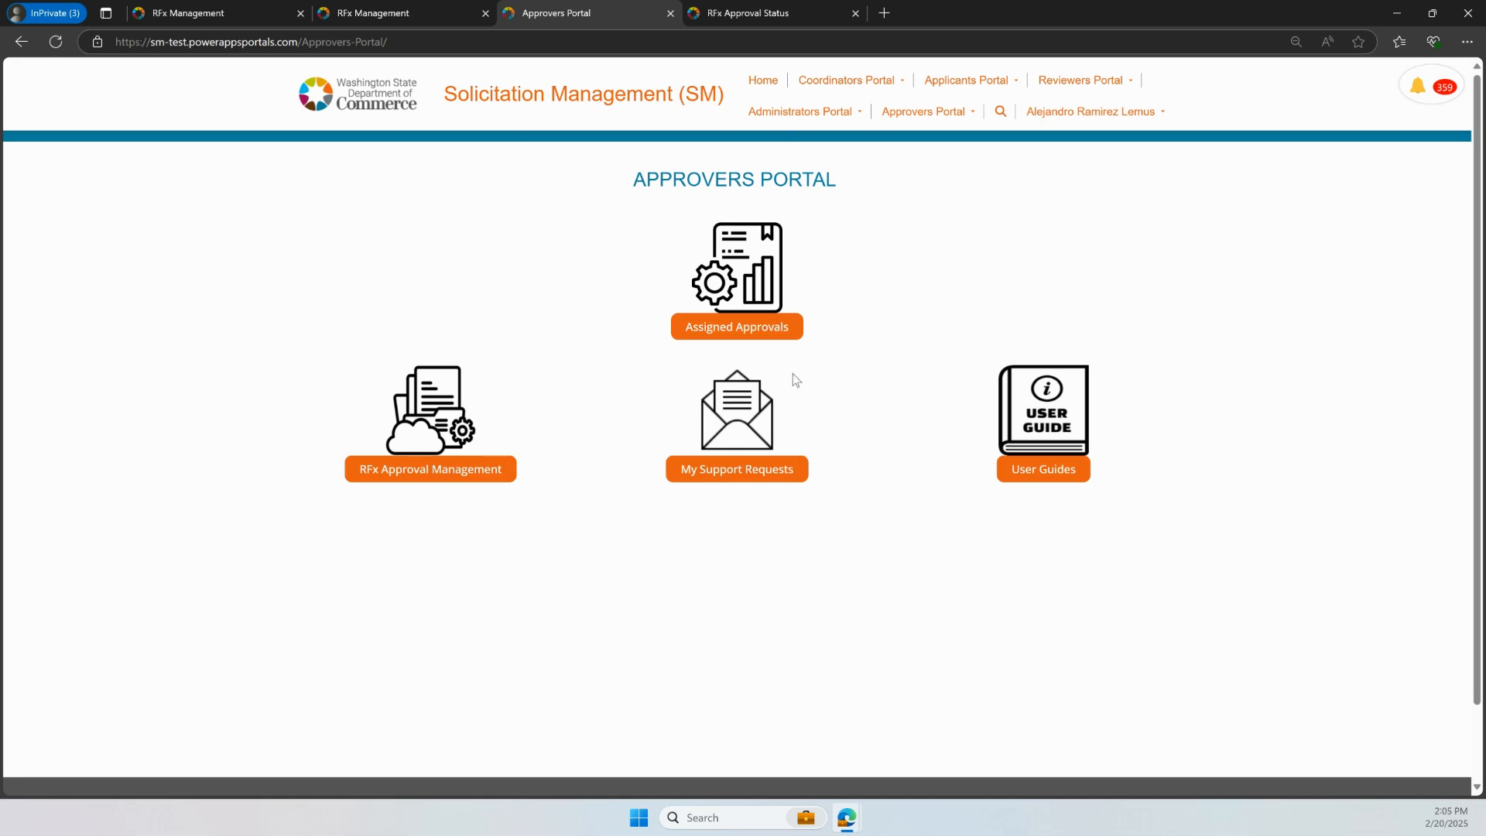
pyautogui.click(756, 336)
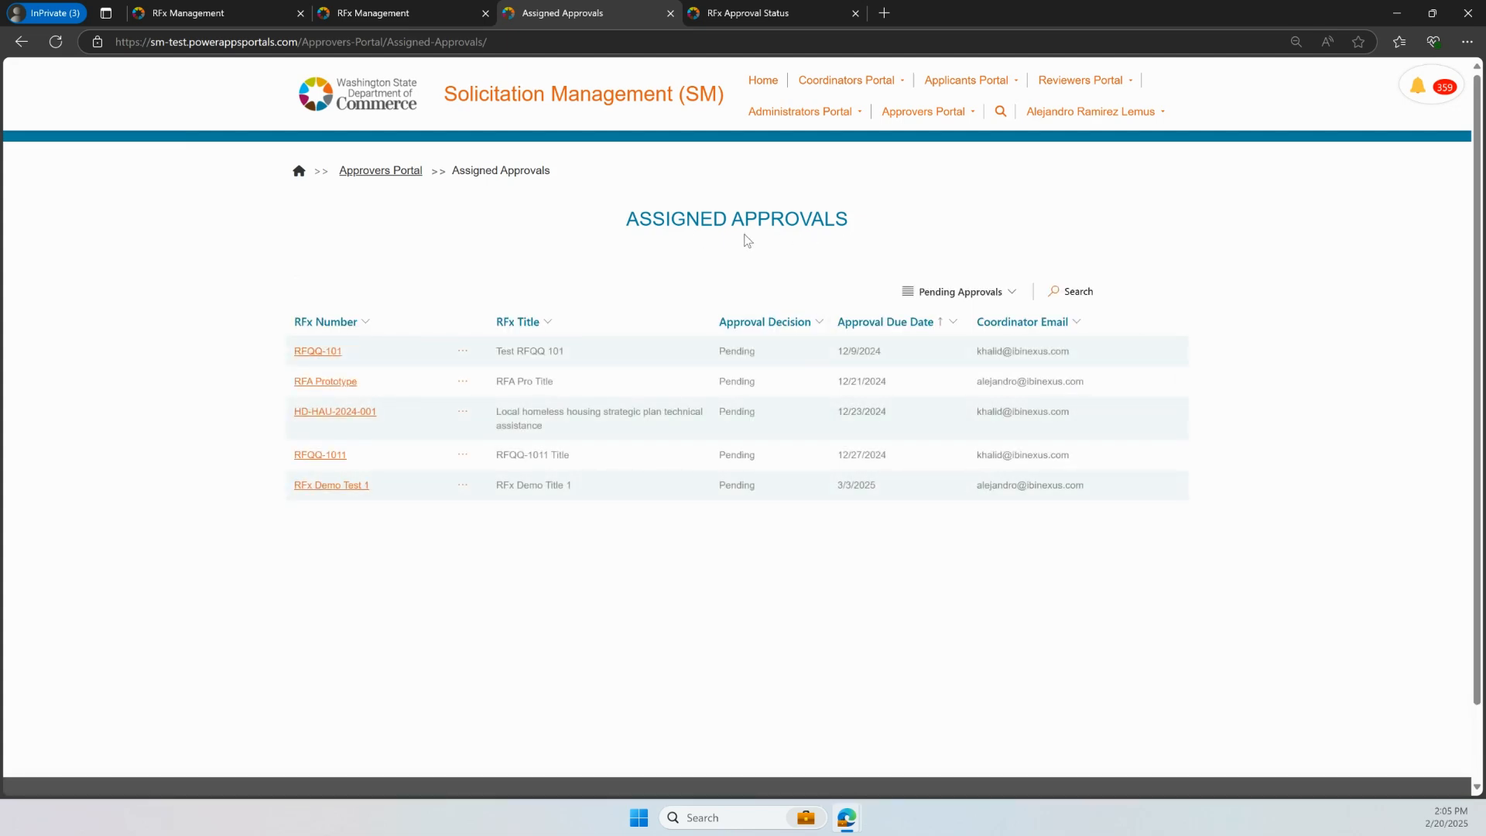
pyautogui.click(462, 486)
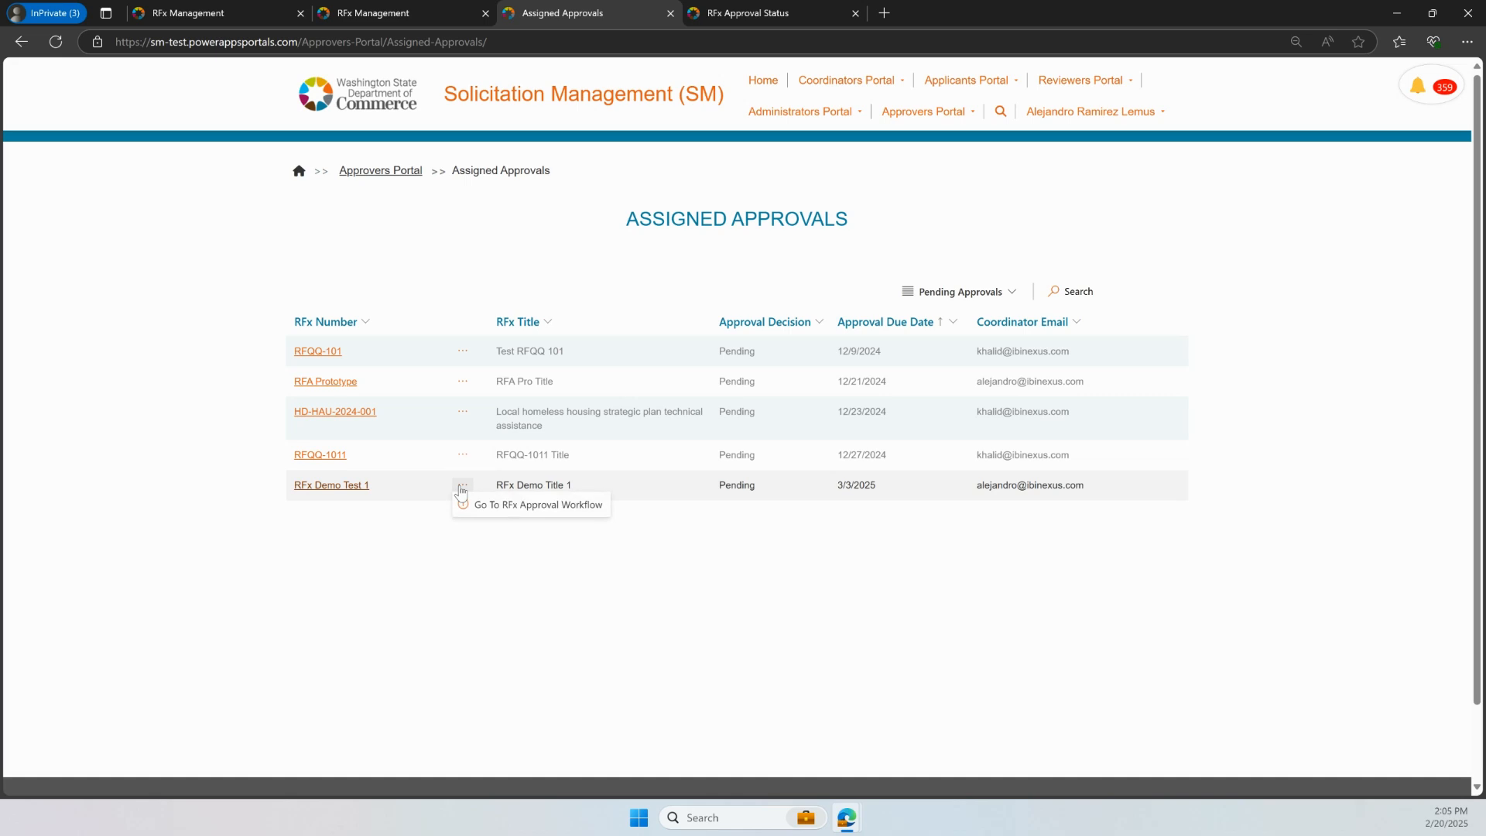
pyautogui.click(547, 507)
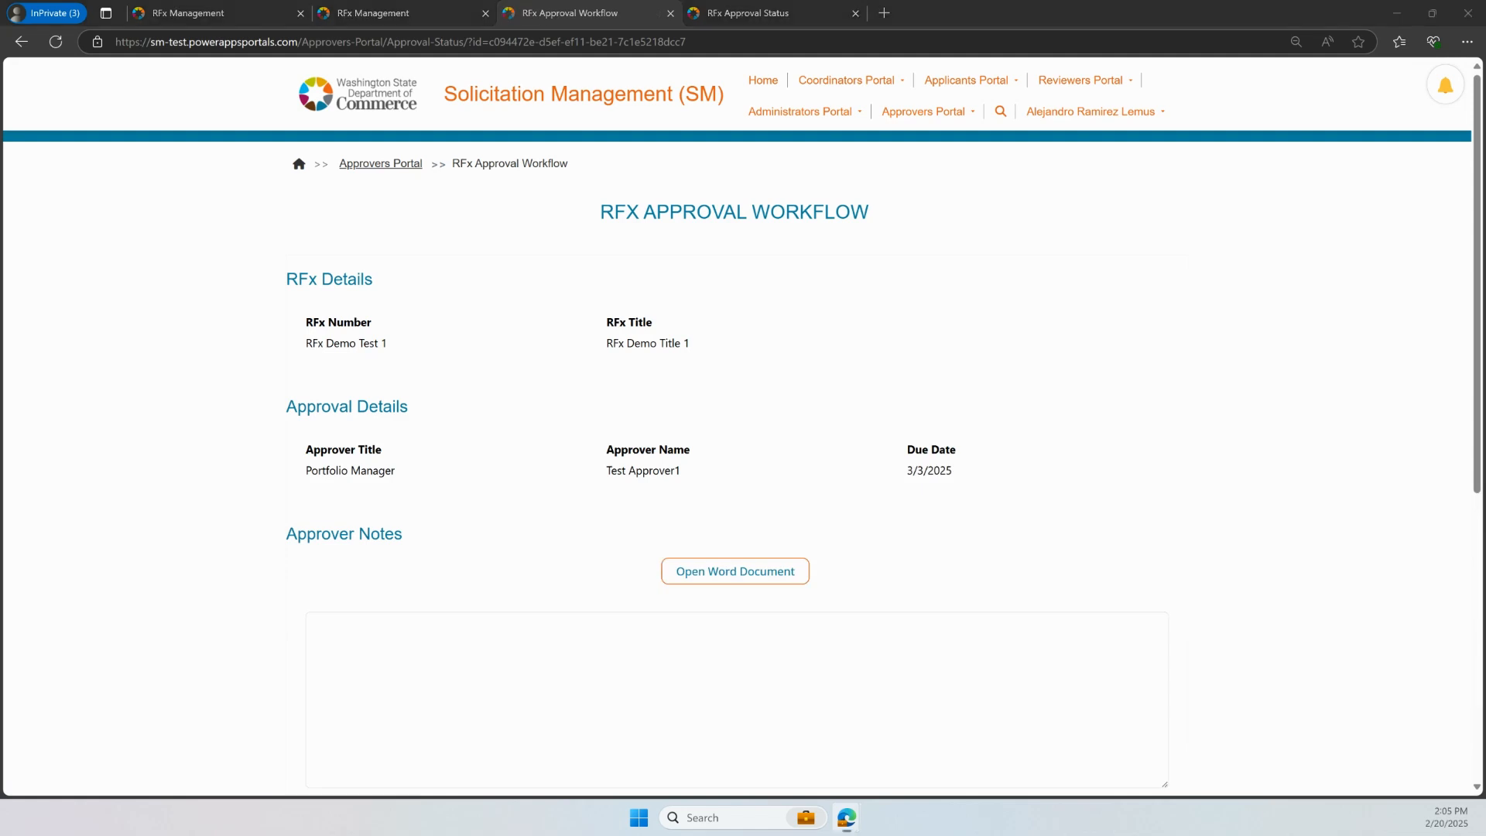
# Look at the available Approver Decision options without choosing one
pyautogui.scroll(-2, 1256, 579)
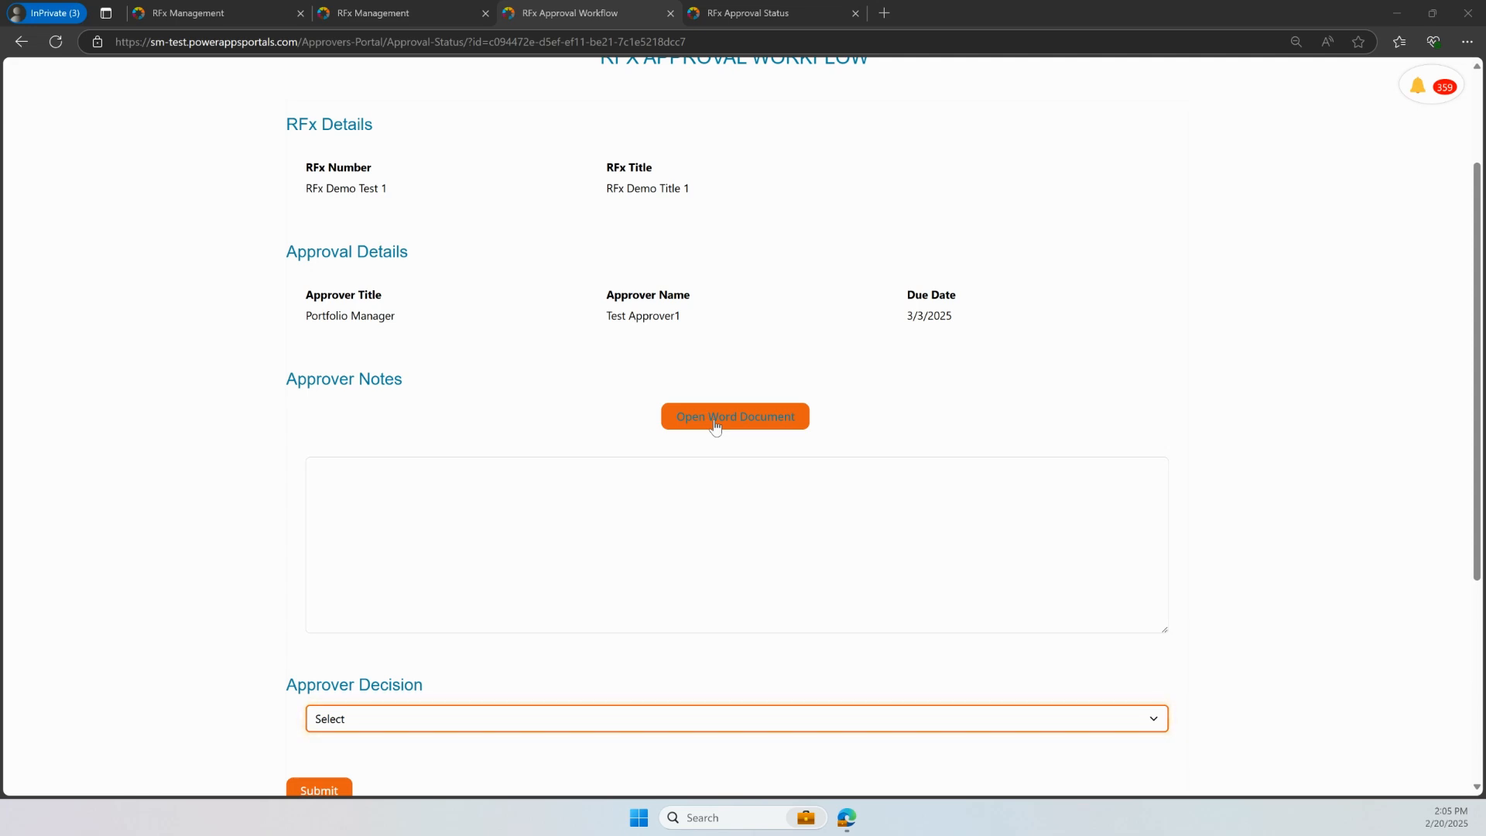
pyautogui.click(630, 726)
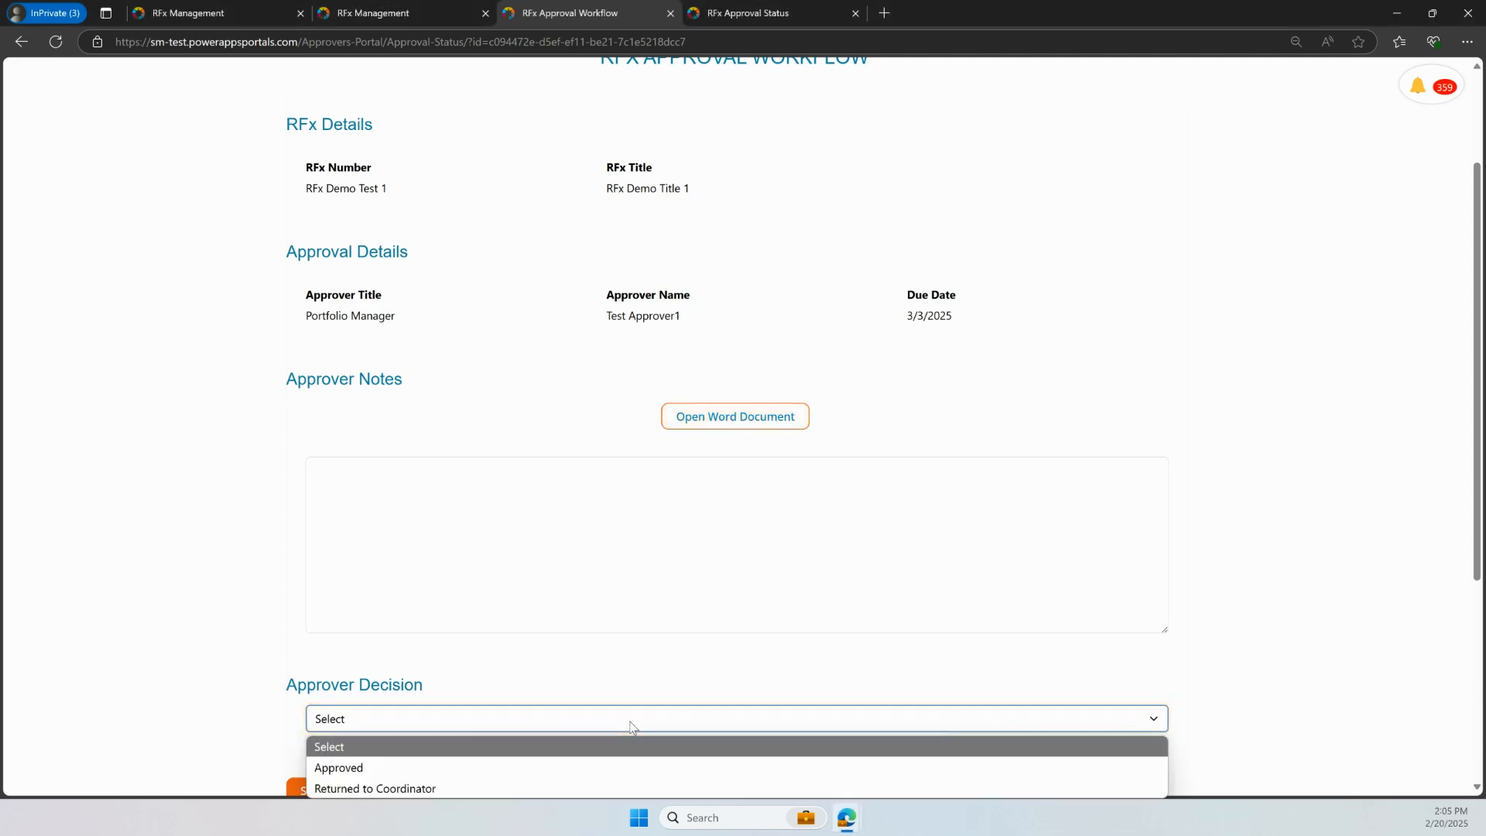
pyautogui.click(630, 725)
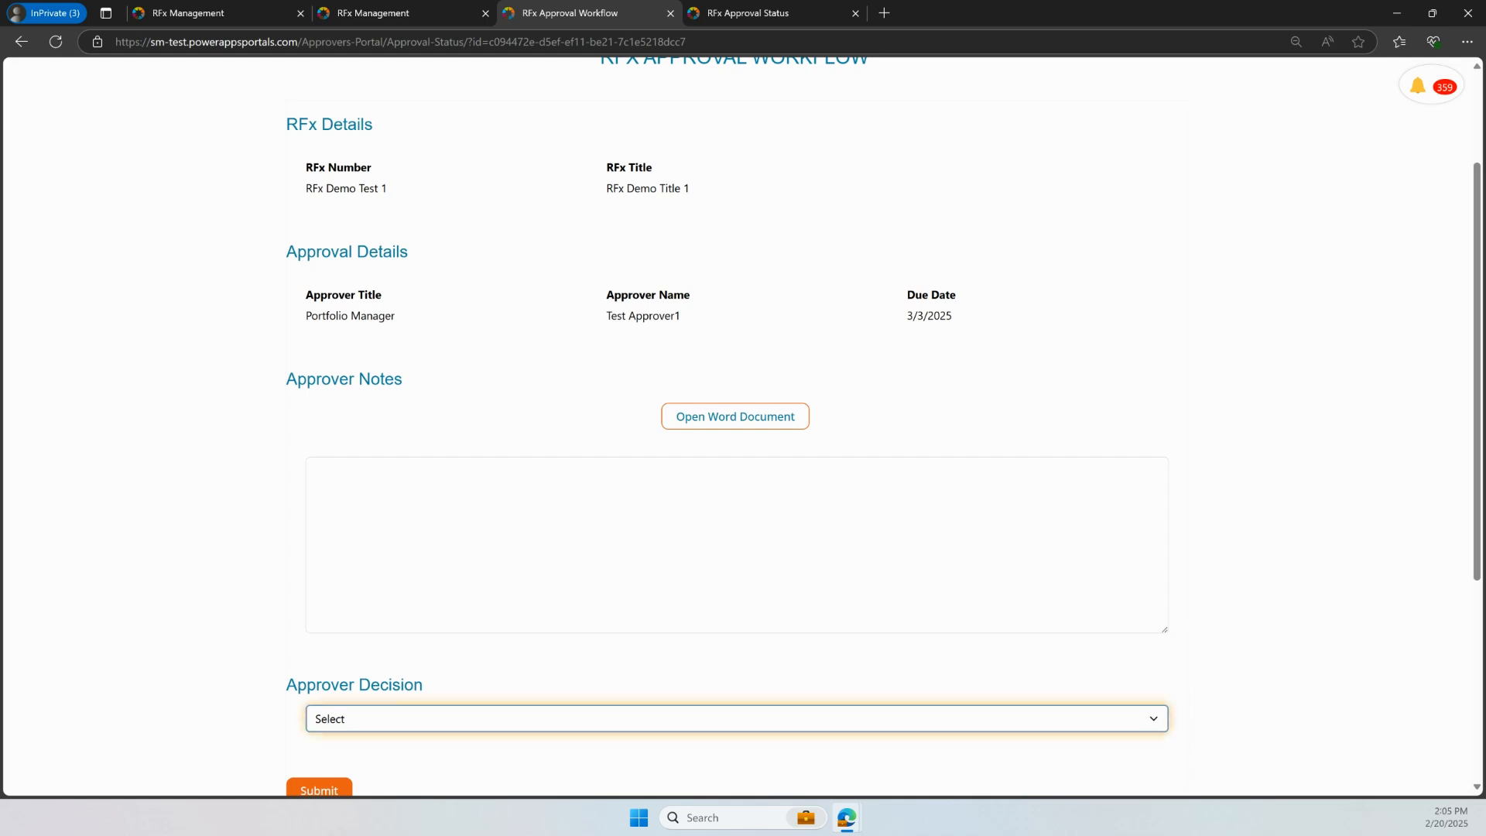
# Open the RFx's Word document from the approver notes, maximize its window and show its comments
pyautogui.click(712, 418)
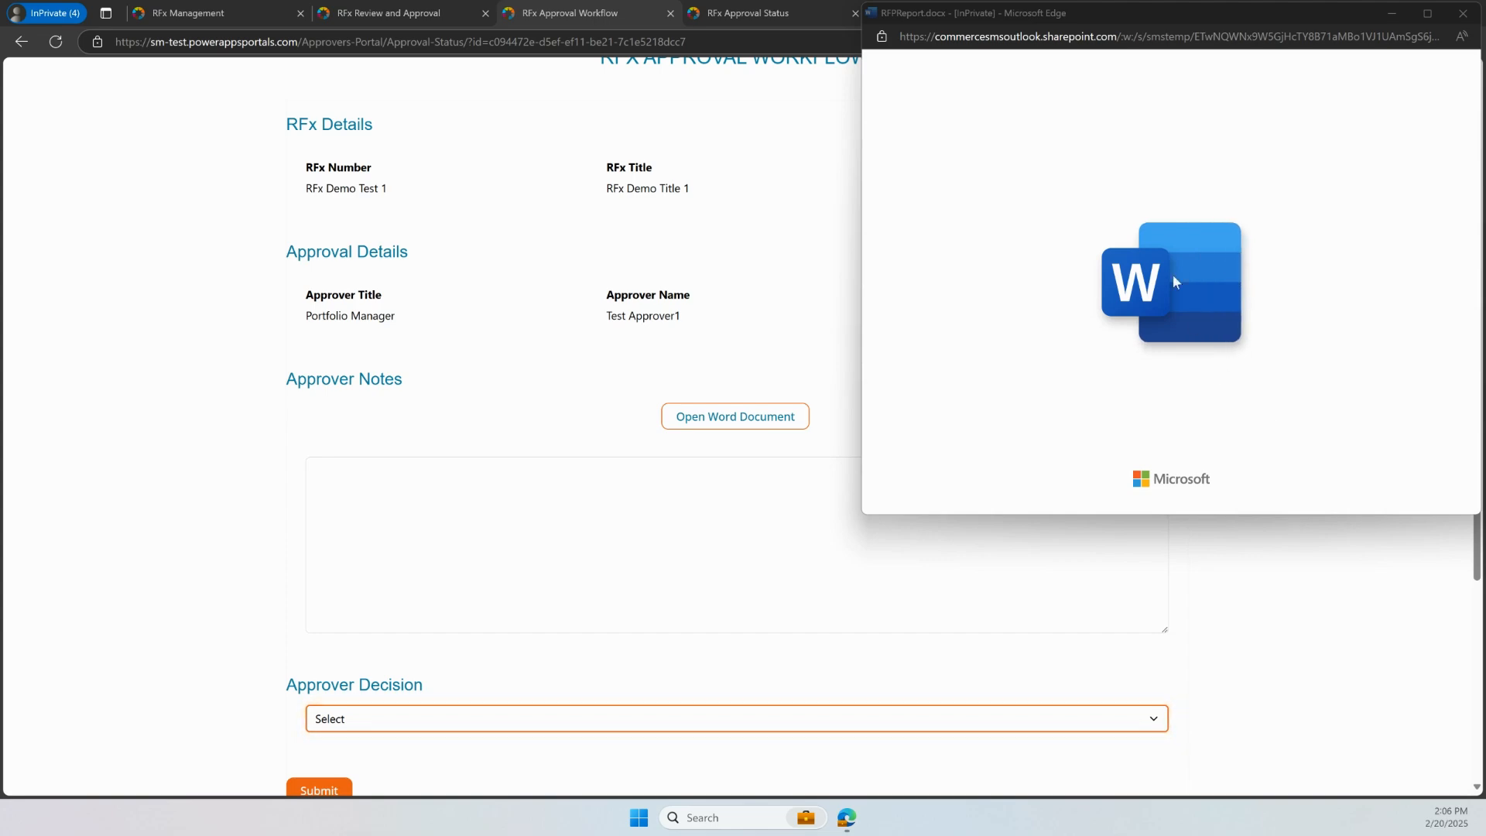
pyautogui.moveTo(1145, 8); pyautogui.dragTo(692, 49)
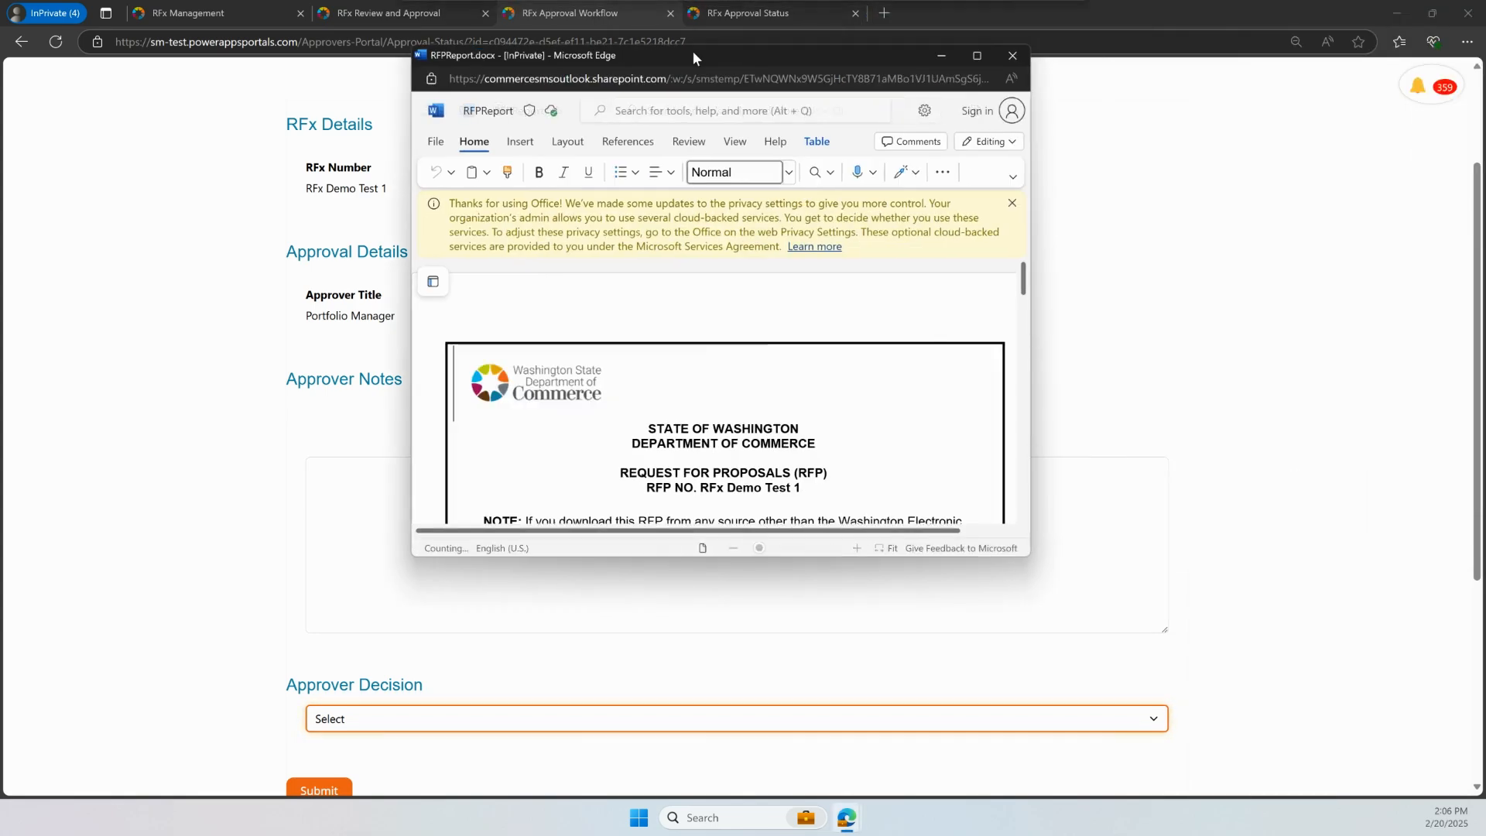
pyautogui.doubleClick(692, 50)
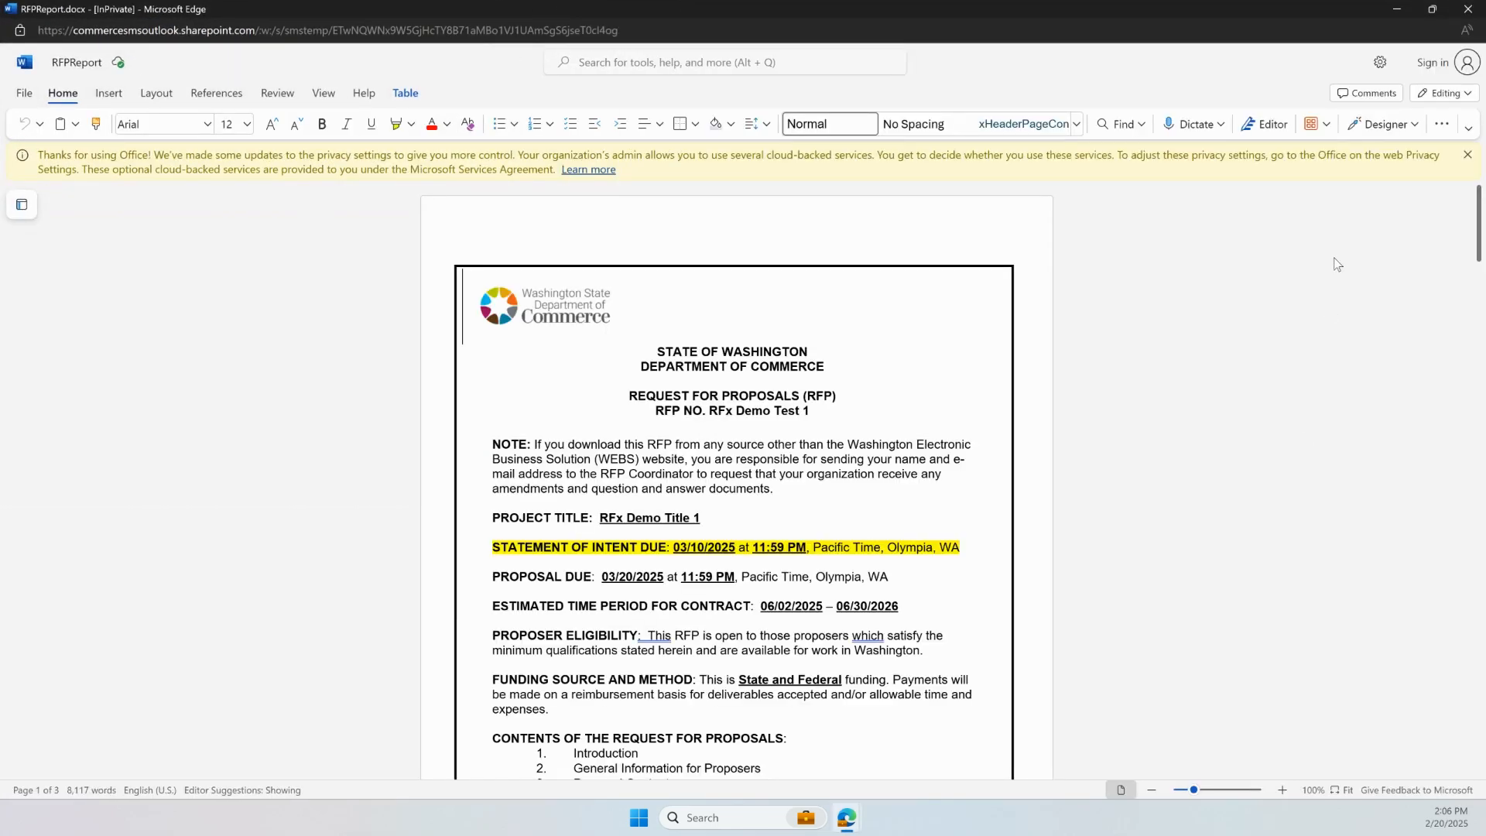
pyautogui.click(1366, 94)
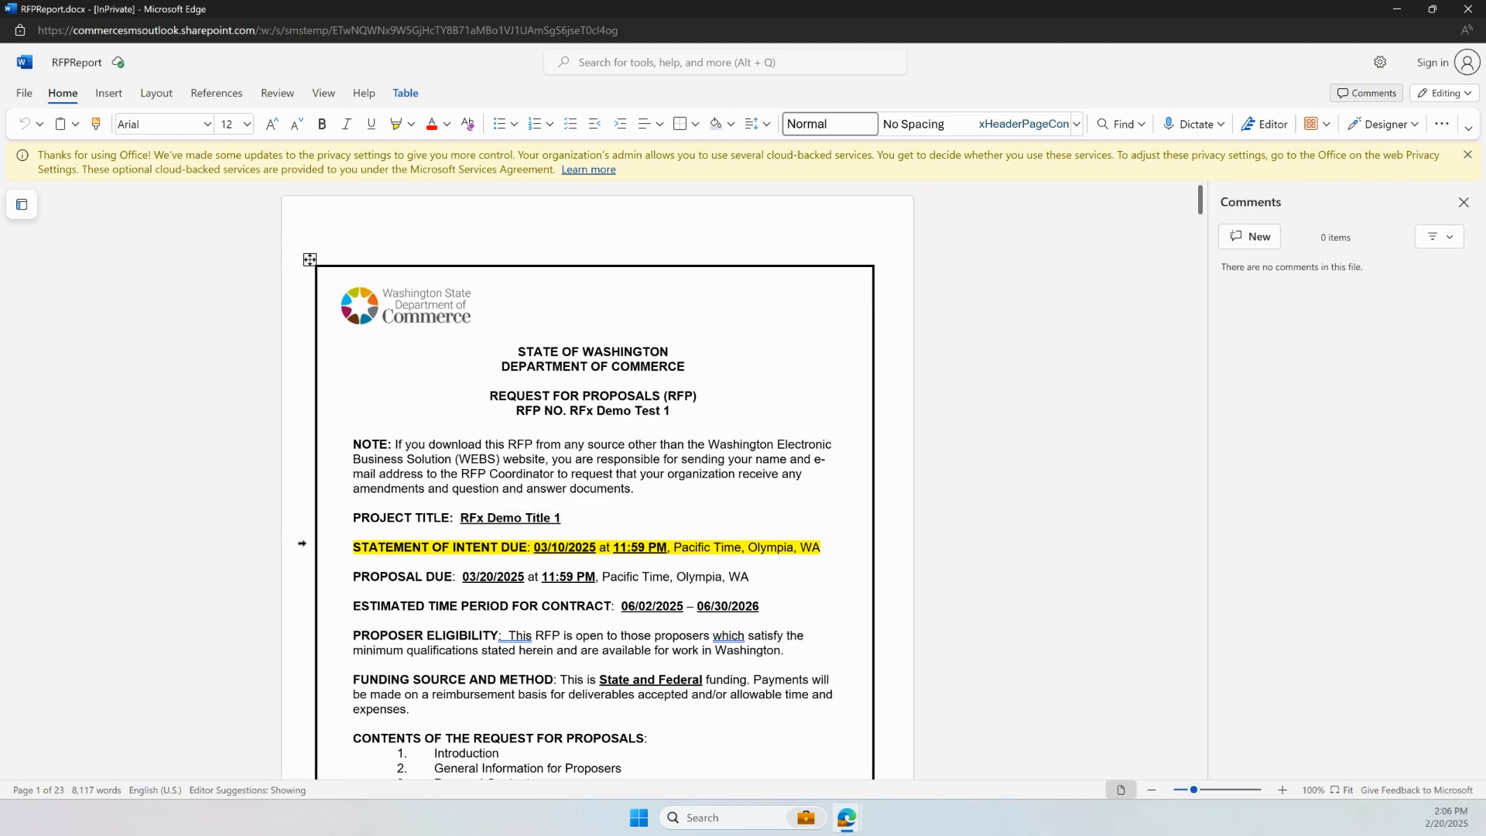
# Post the comment "Please adjust the dates, as per our discussion" on the Statement of Intent Due line and close the document
pyautogui.click(302, 544)
pyautogui.click(900, 474)
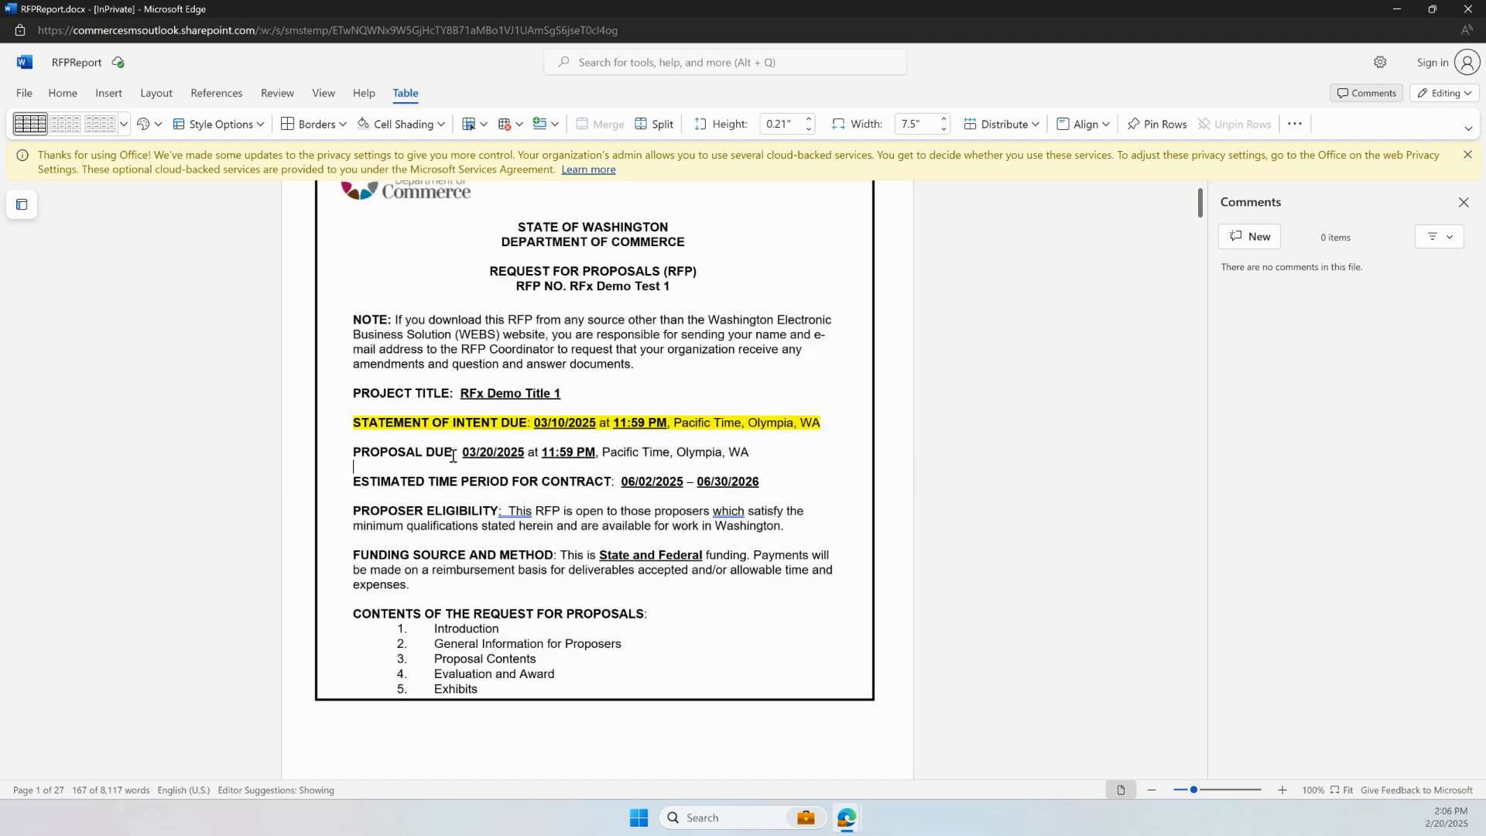
pyautogui.moveTo(356, 418); pyautogui.dragTo(828, 417)
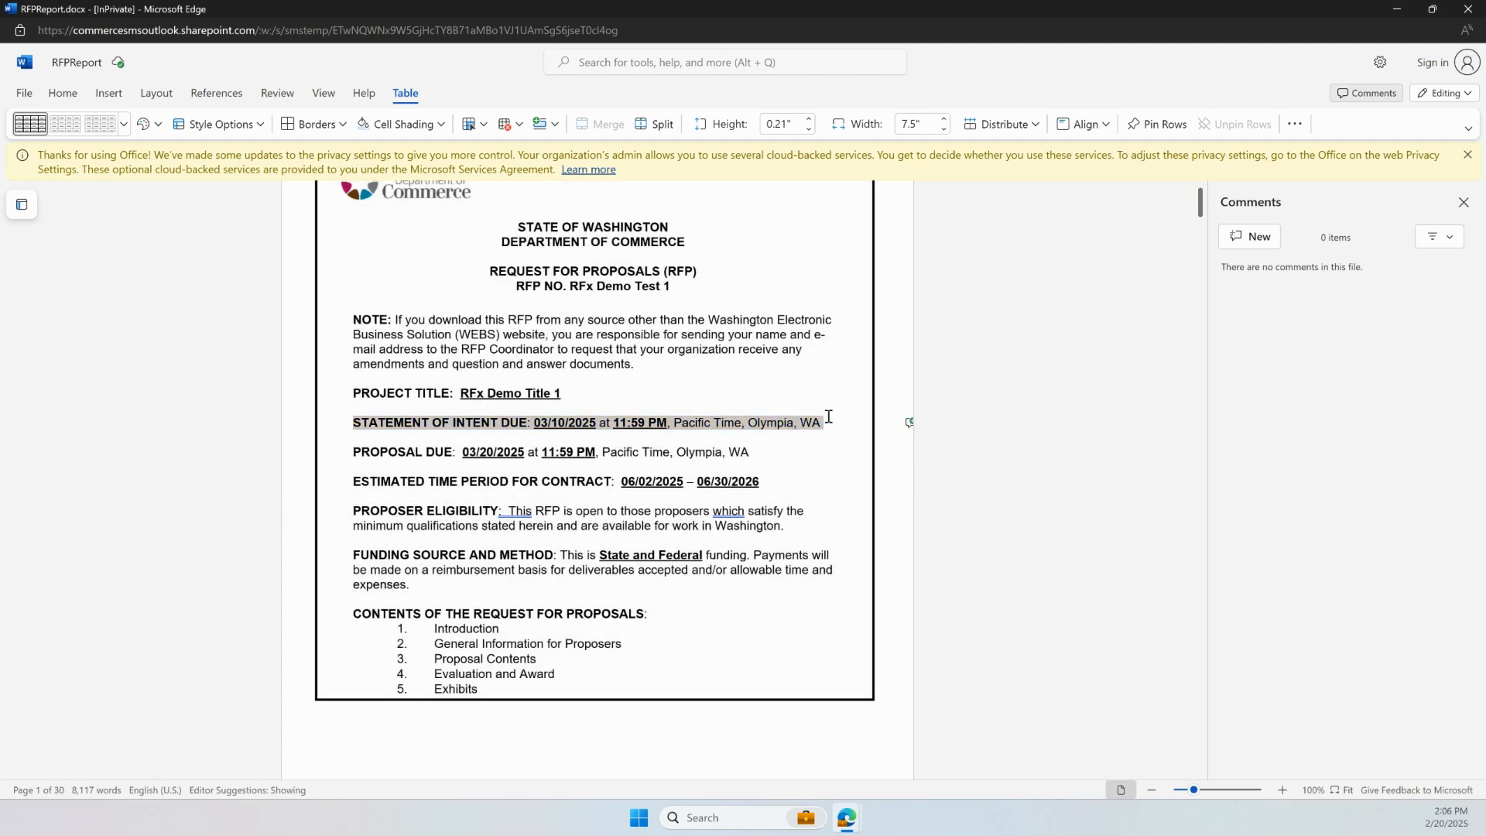
pyautogui.click(1239, 243)
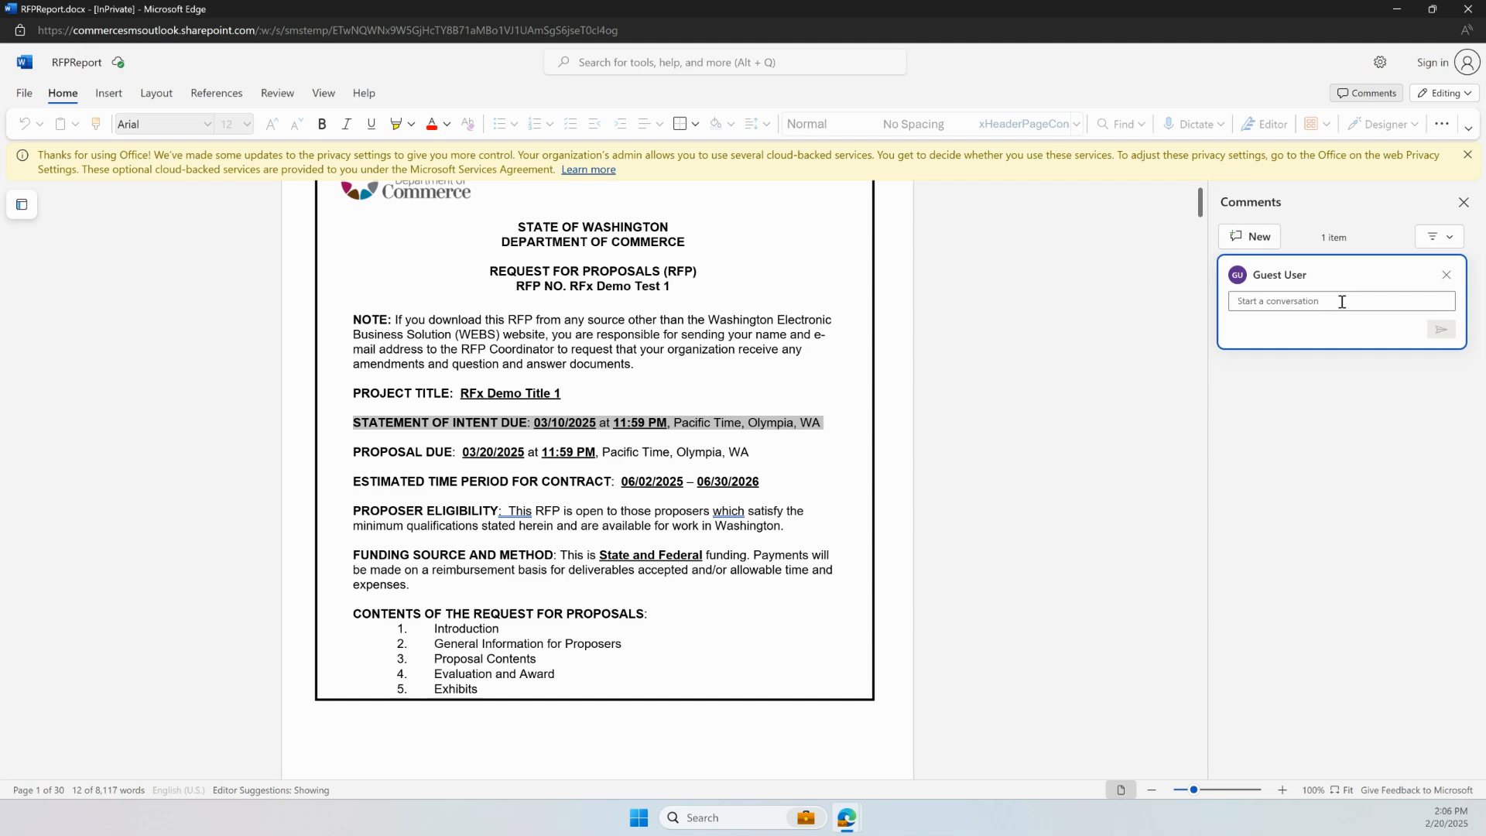
pyautogui.write('Please adjust the dates, as per our discussion')
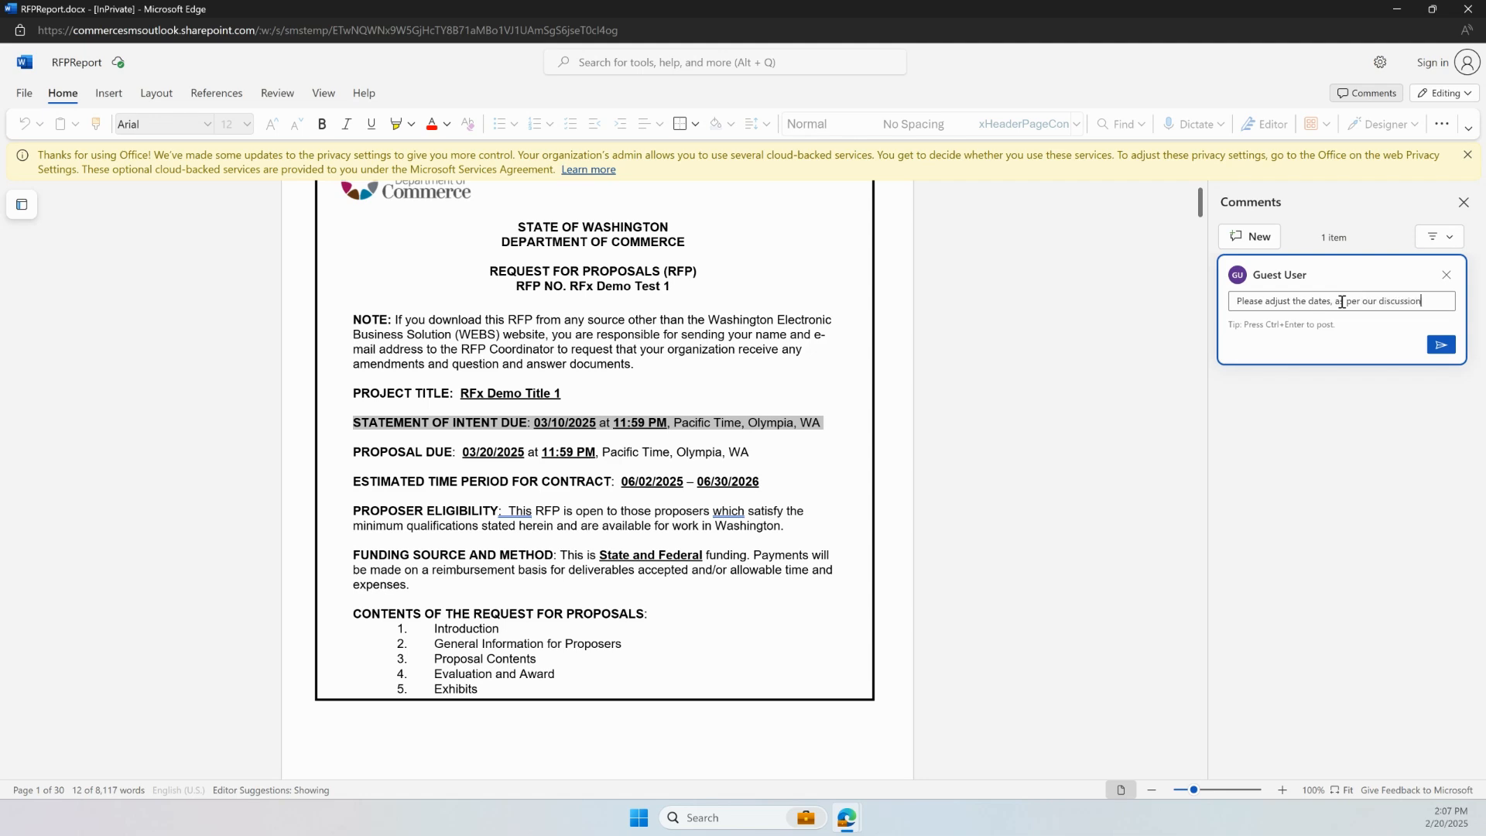
pyautogui.click(1437, 350)
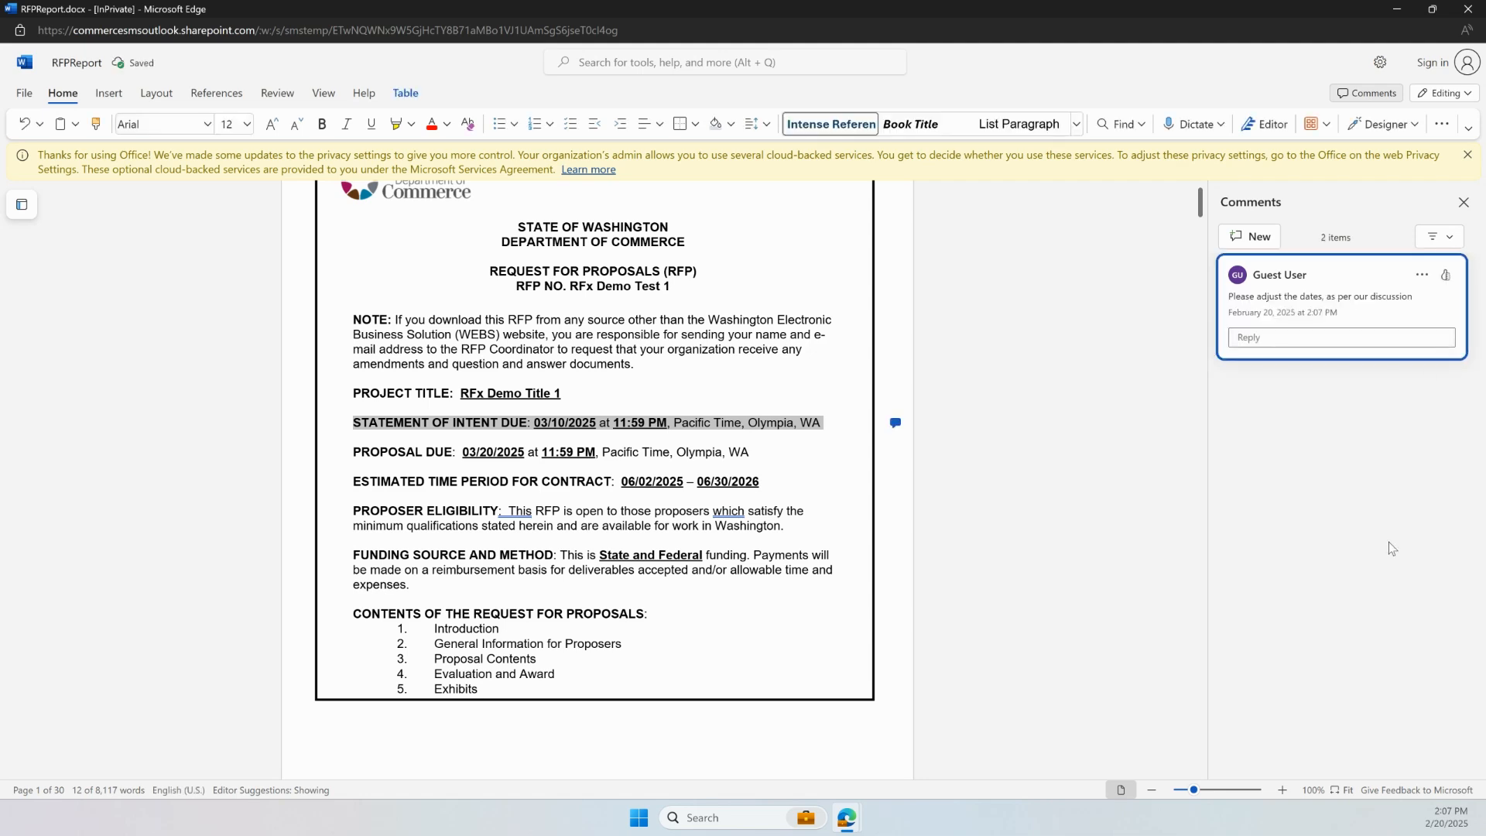
pyautogui.scroll(2, 1051, 514)
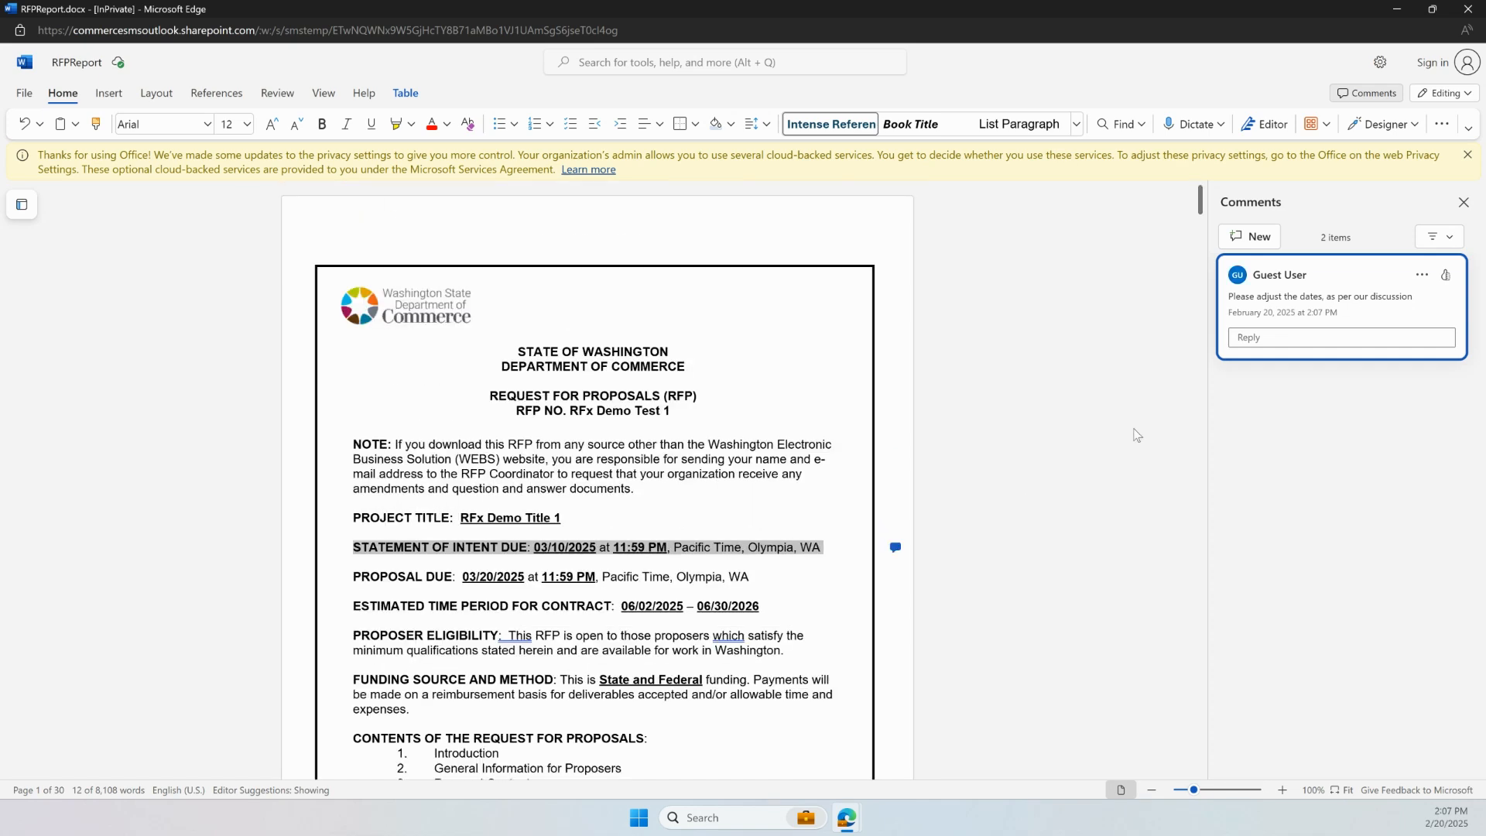
pyautogui.click(1460, 19)
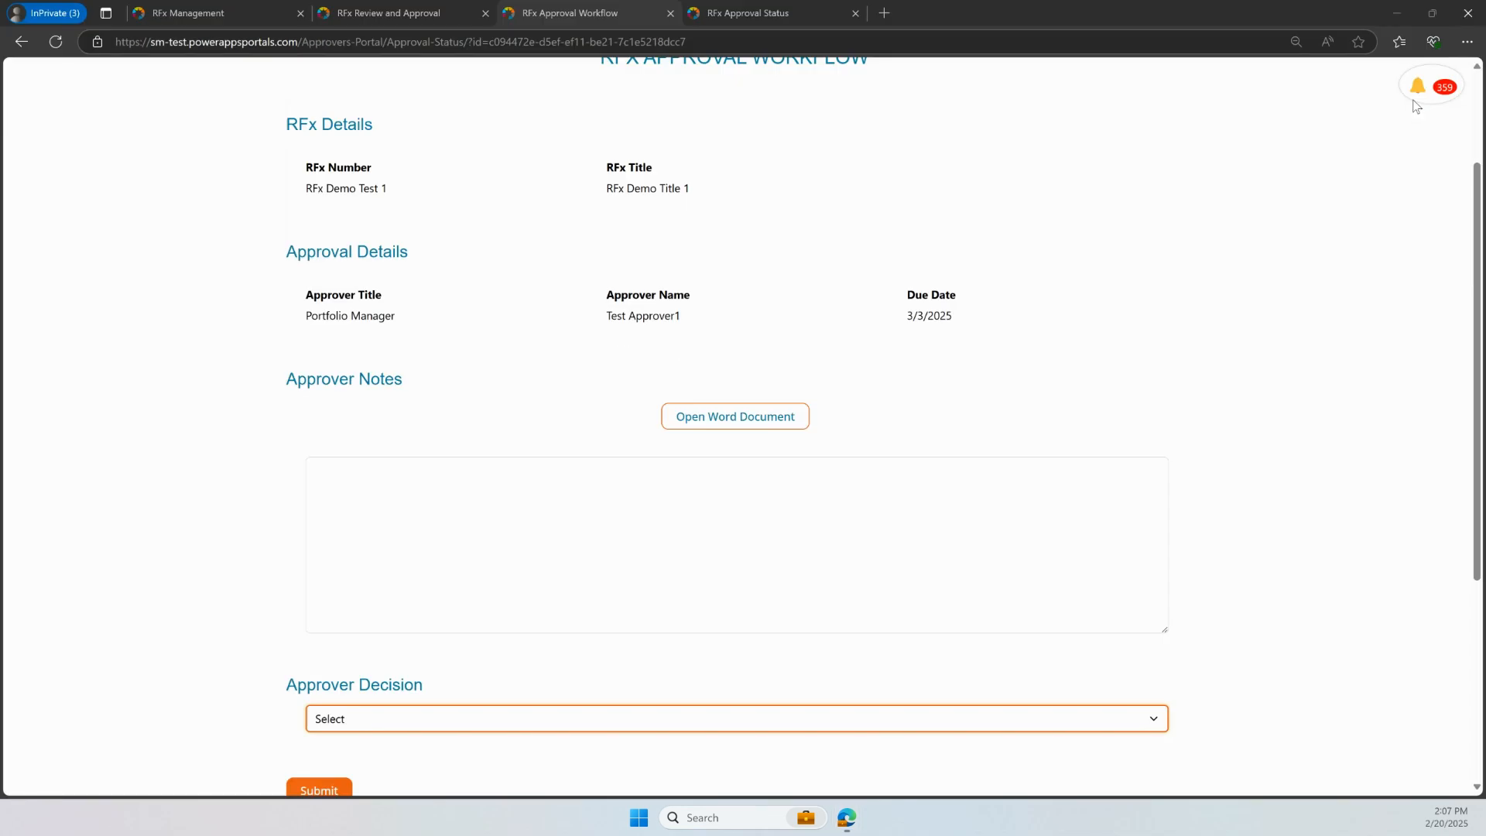
# Set the Approver Decision to Returned to Coordinator and submit it
pyautogui.scroll(-2, 690, 646)
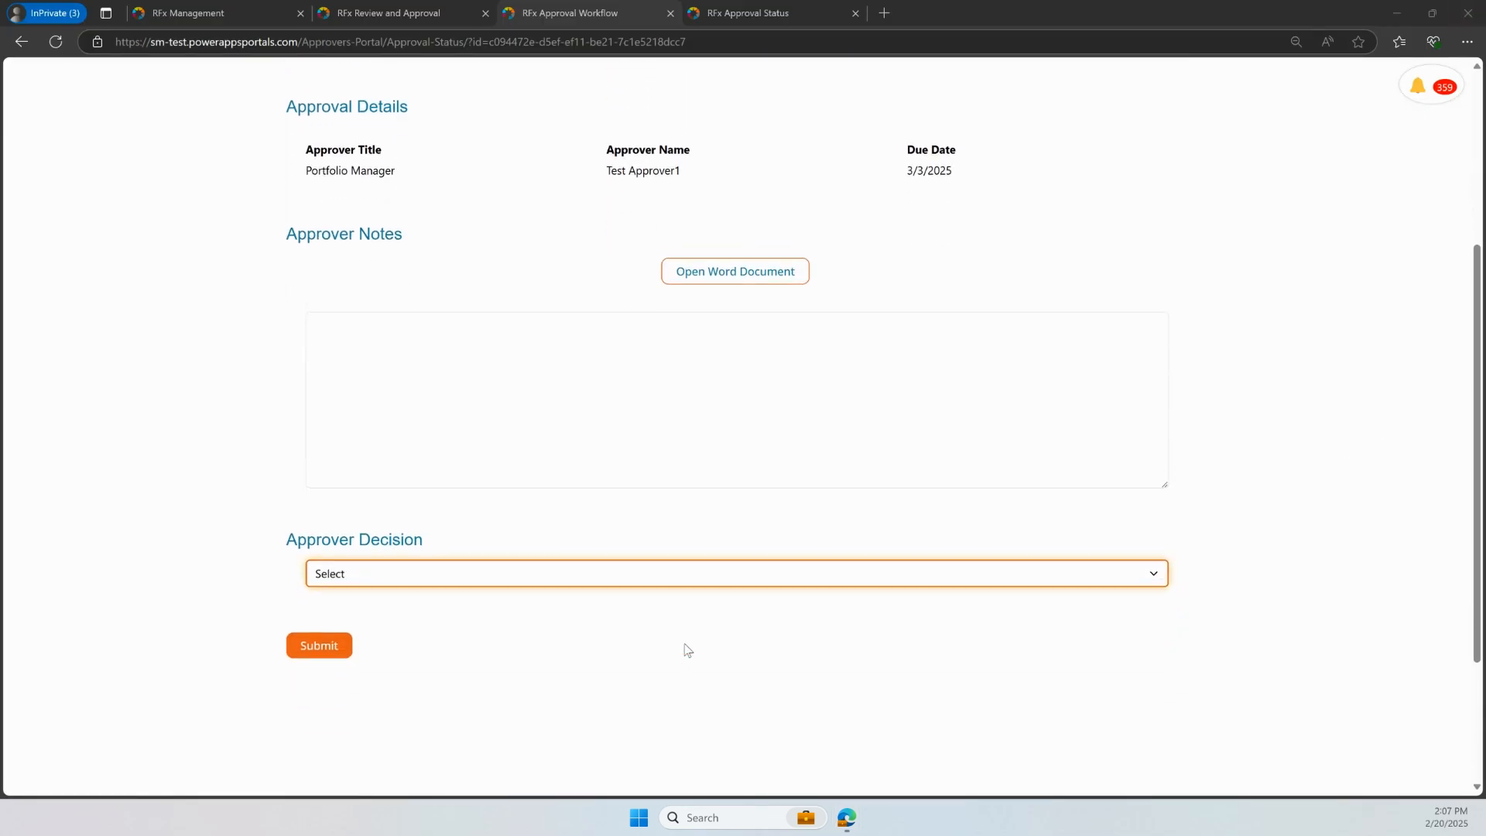
pyautogui.click(672, 567)
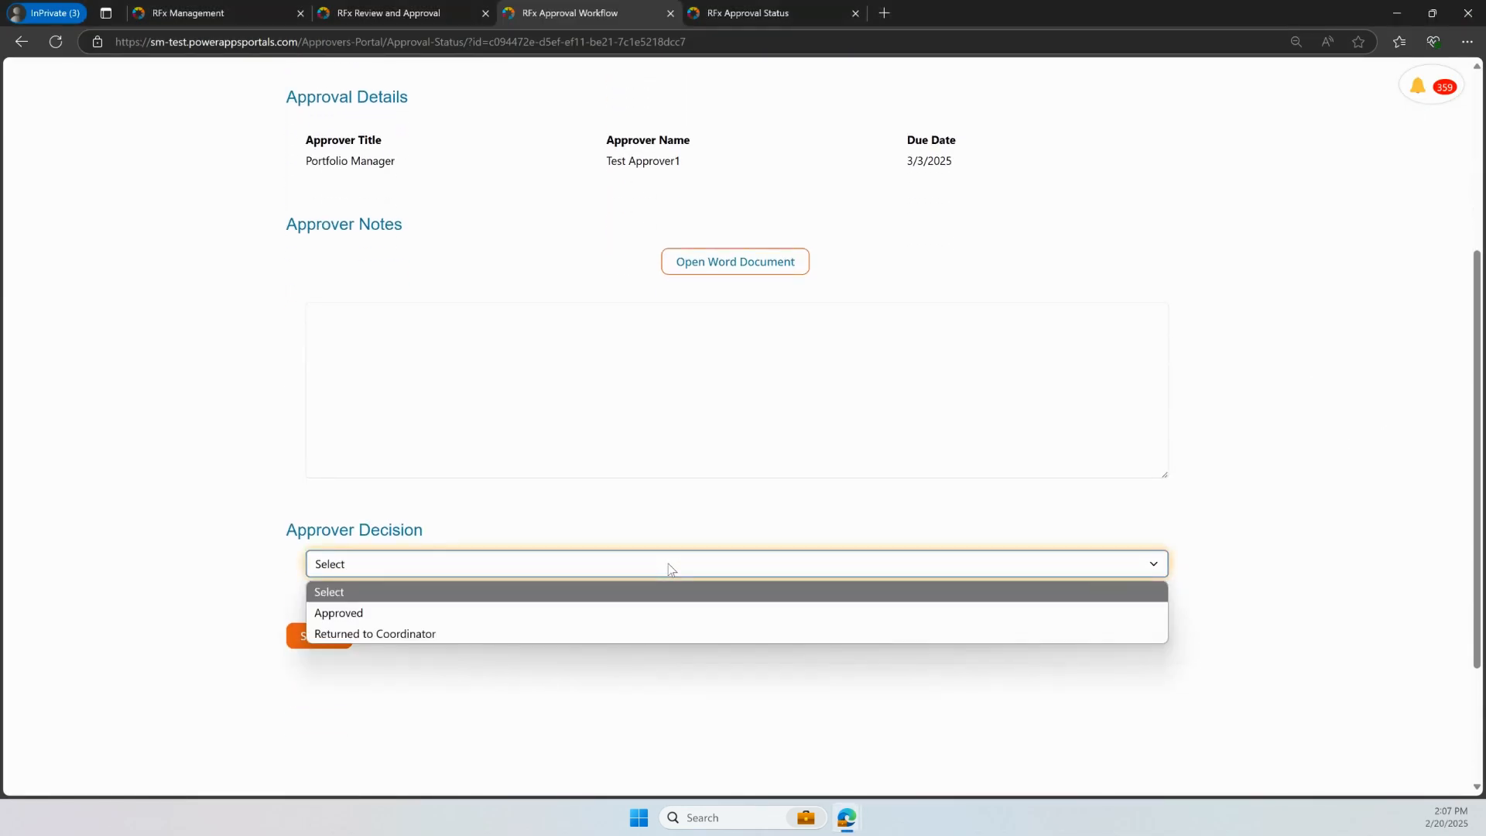
pyautogui.click(417, 635)
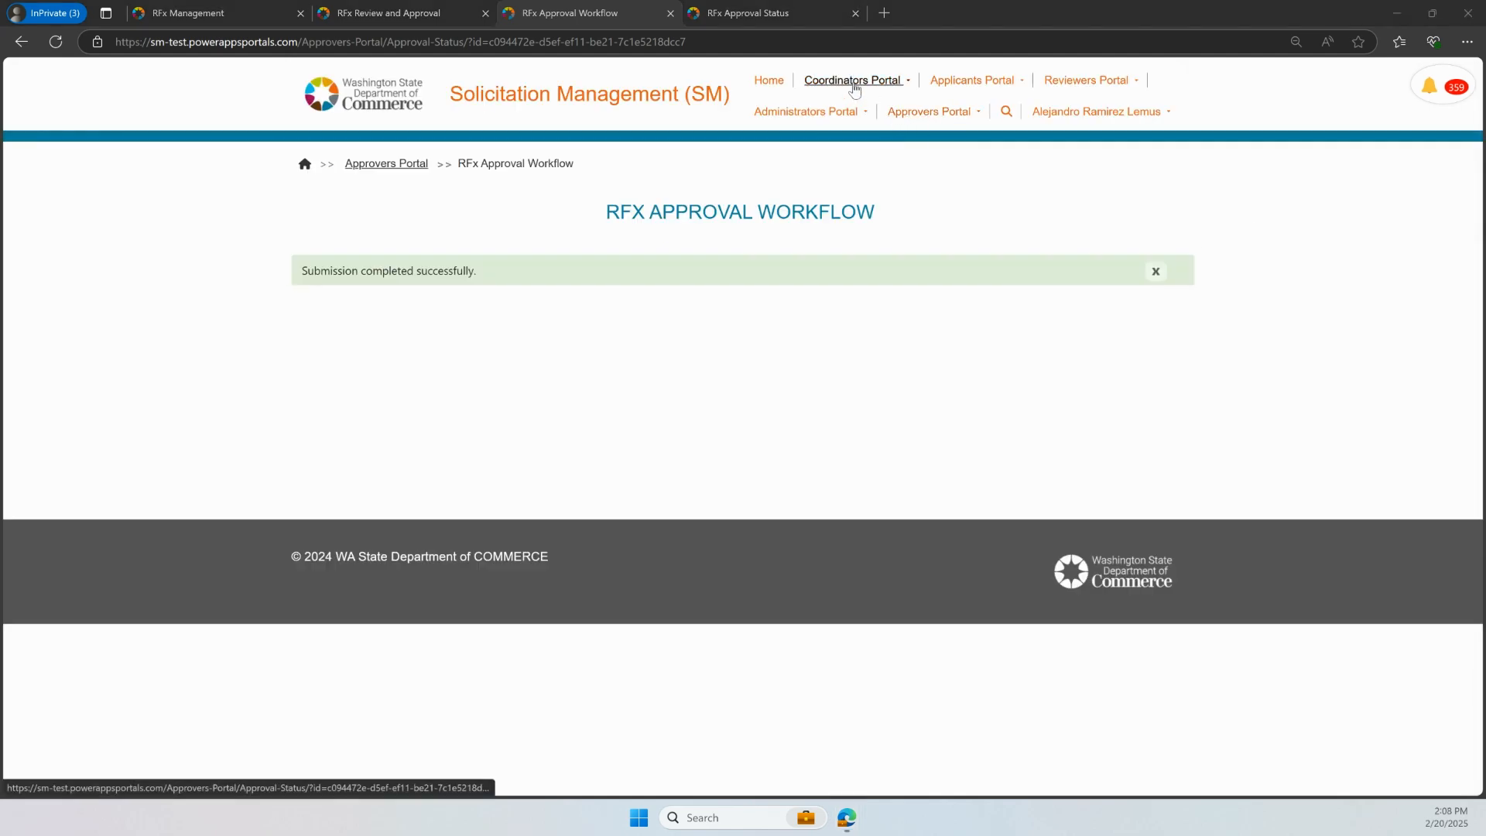
# Go back to RFx Management in the Coordinators Portal
pyautogui.click(854, 82)
pyautogui.click(857, 113)
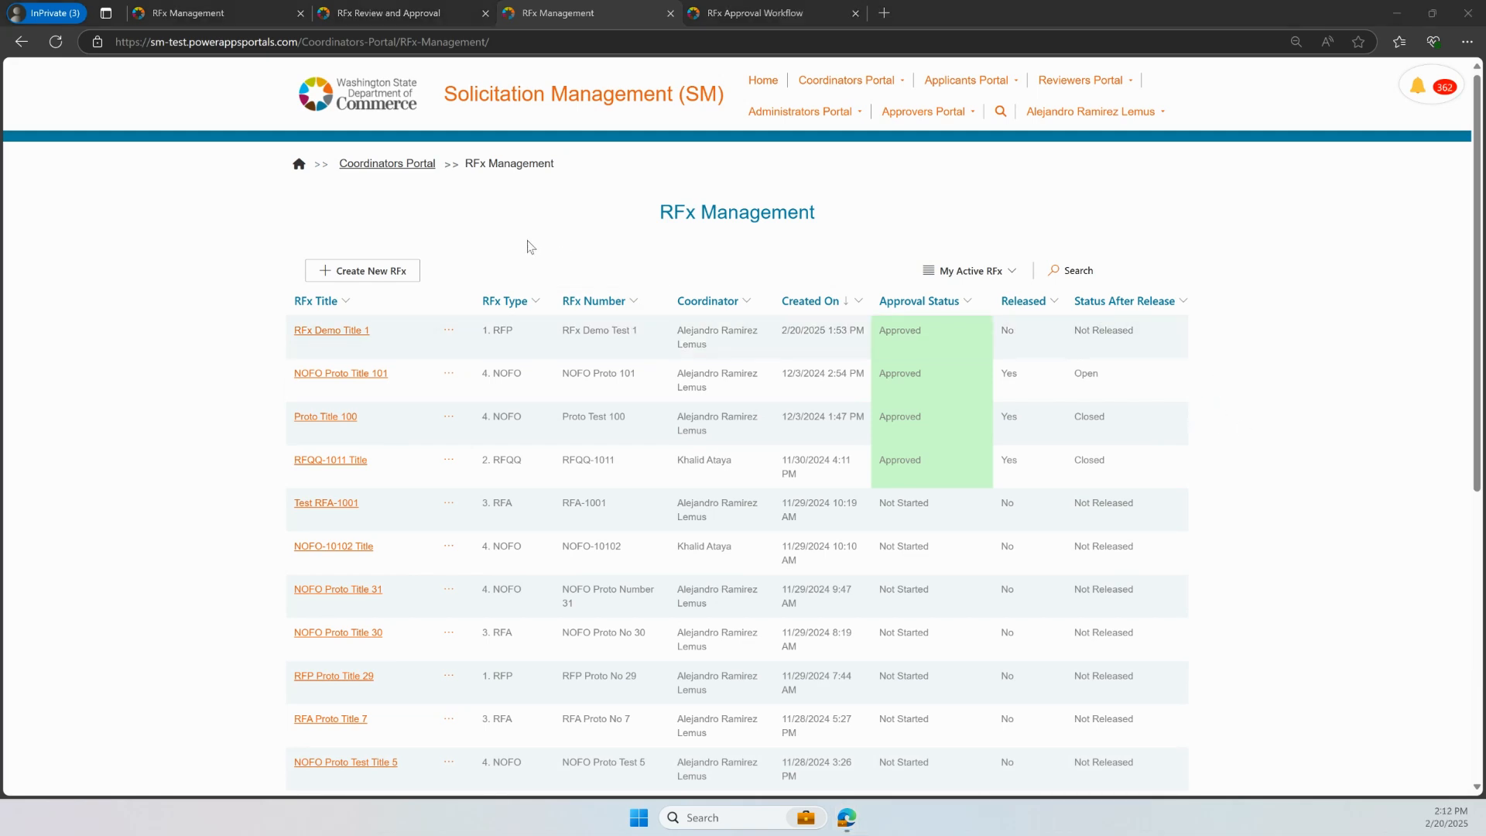
# Release RFx Demo Title 1 to the public and confirm the release
pyautogui.click(448, 333)
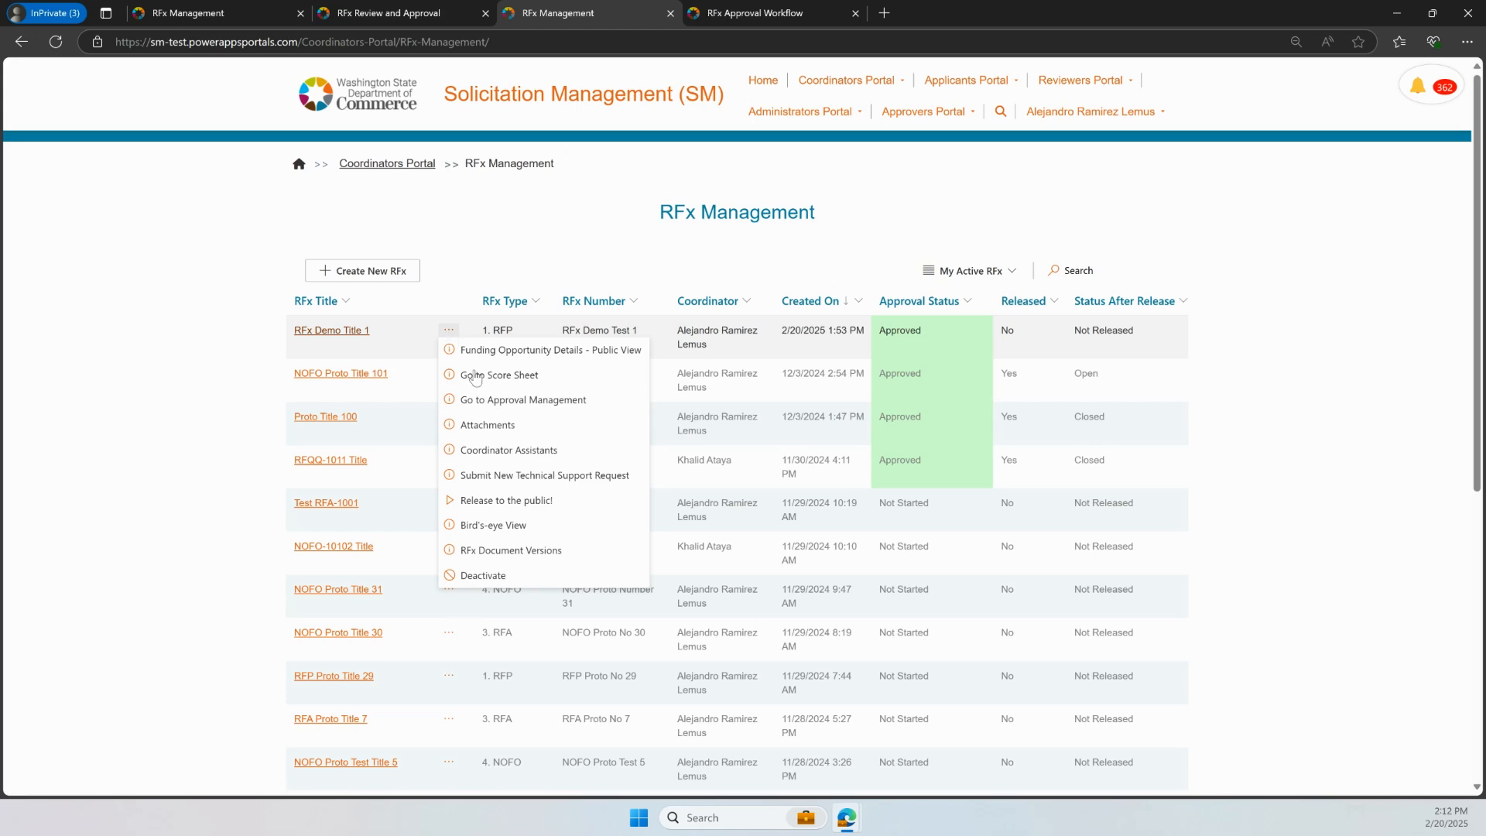
pyautogui.click(547, 501)
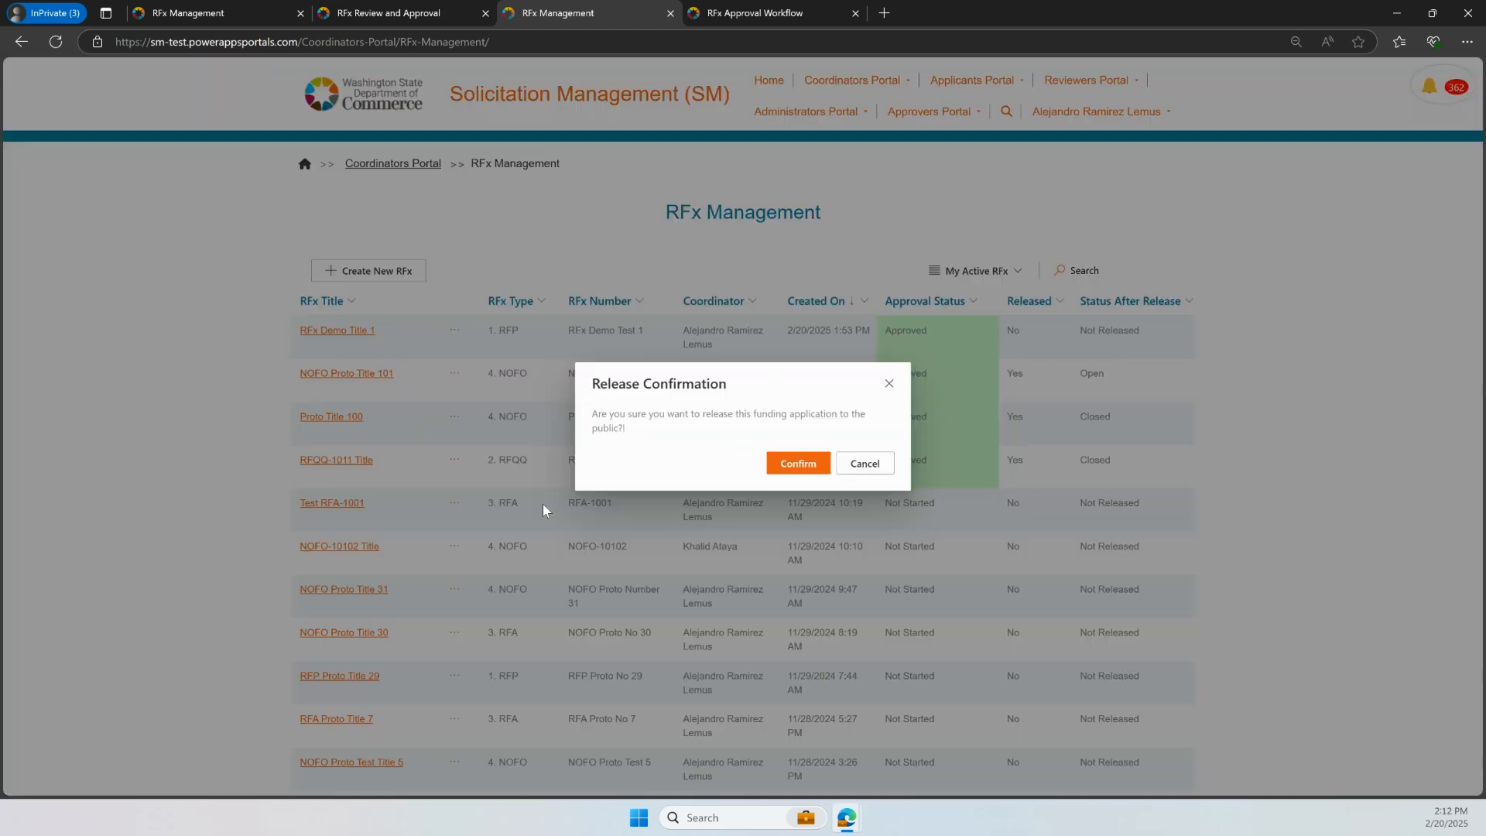
pyautogui.click(807, 464)
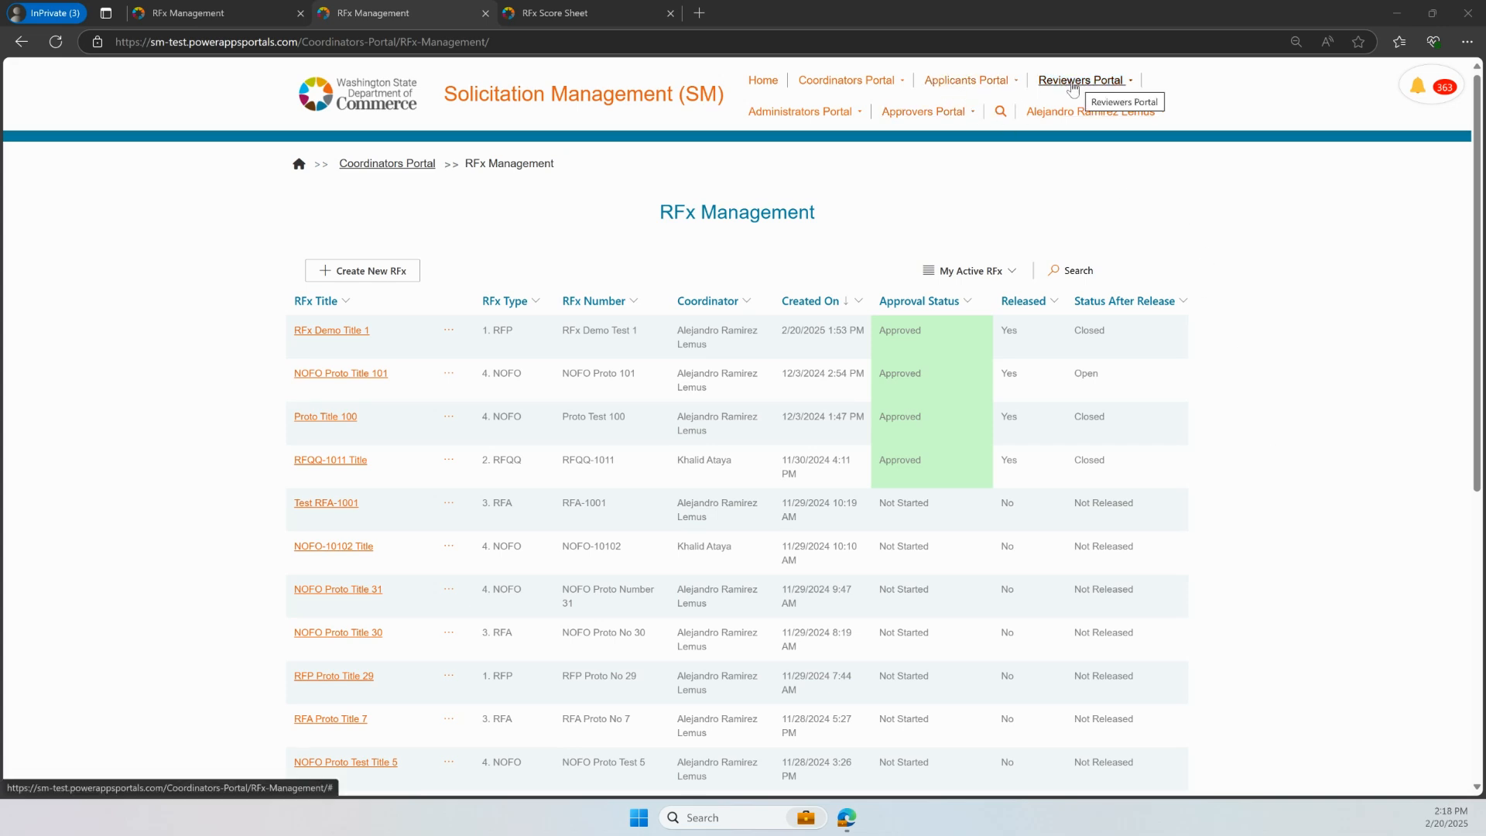
# Start a new application for RFx Demo Title 1 from the Active Funding Opportunities in the Applicants Portal
pyautogui.click(993, 85)
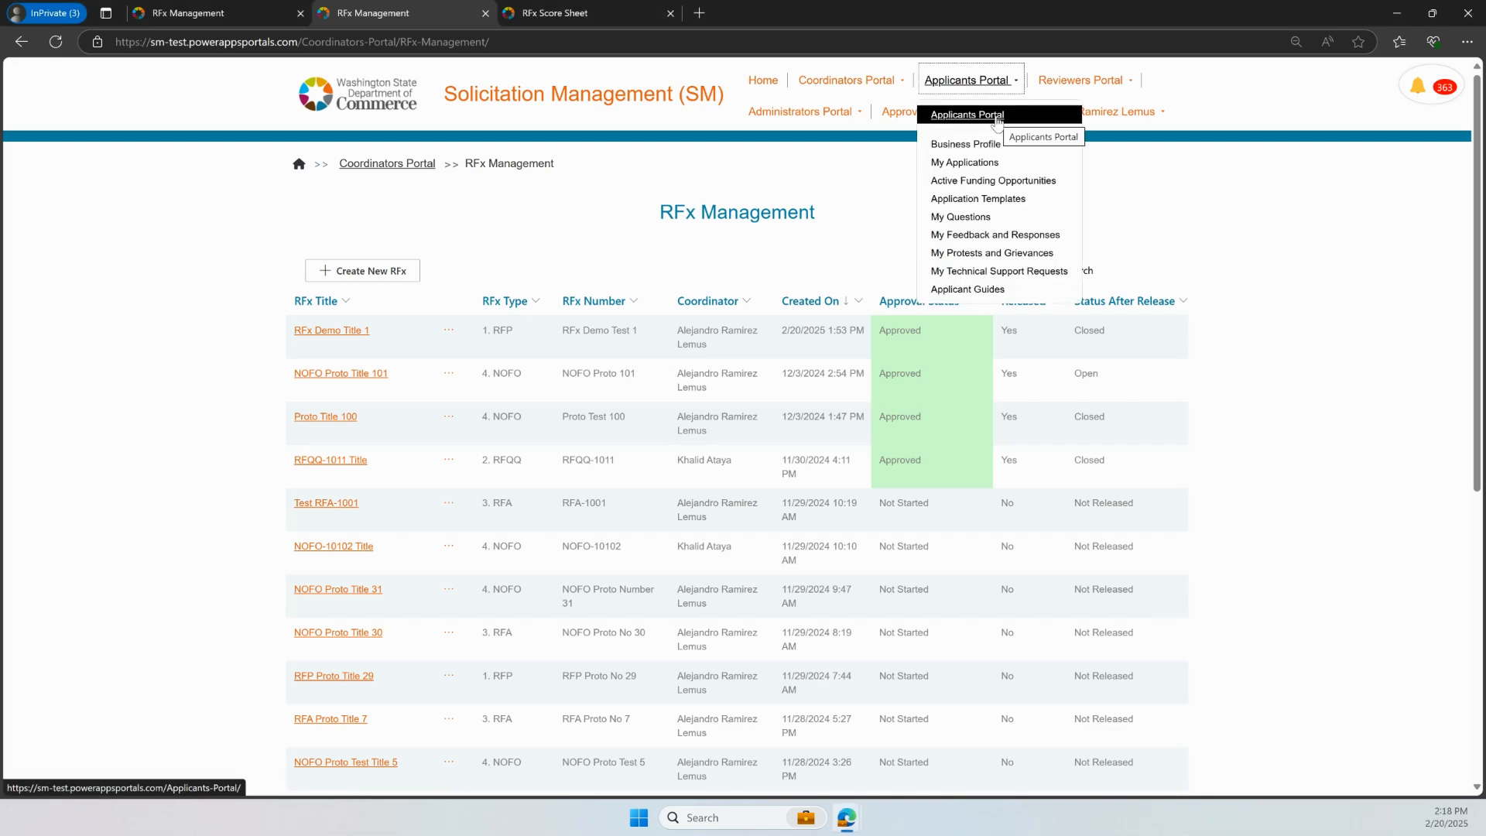
pyautogui.click(998, 116)
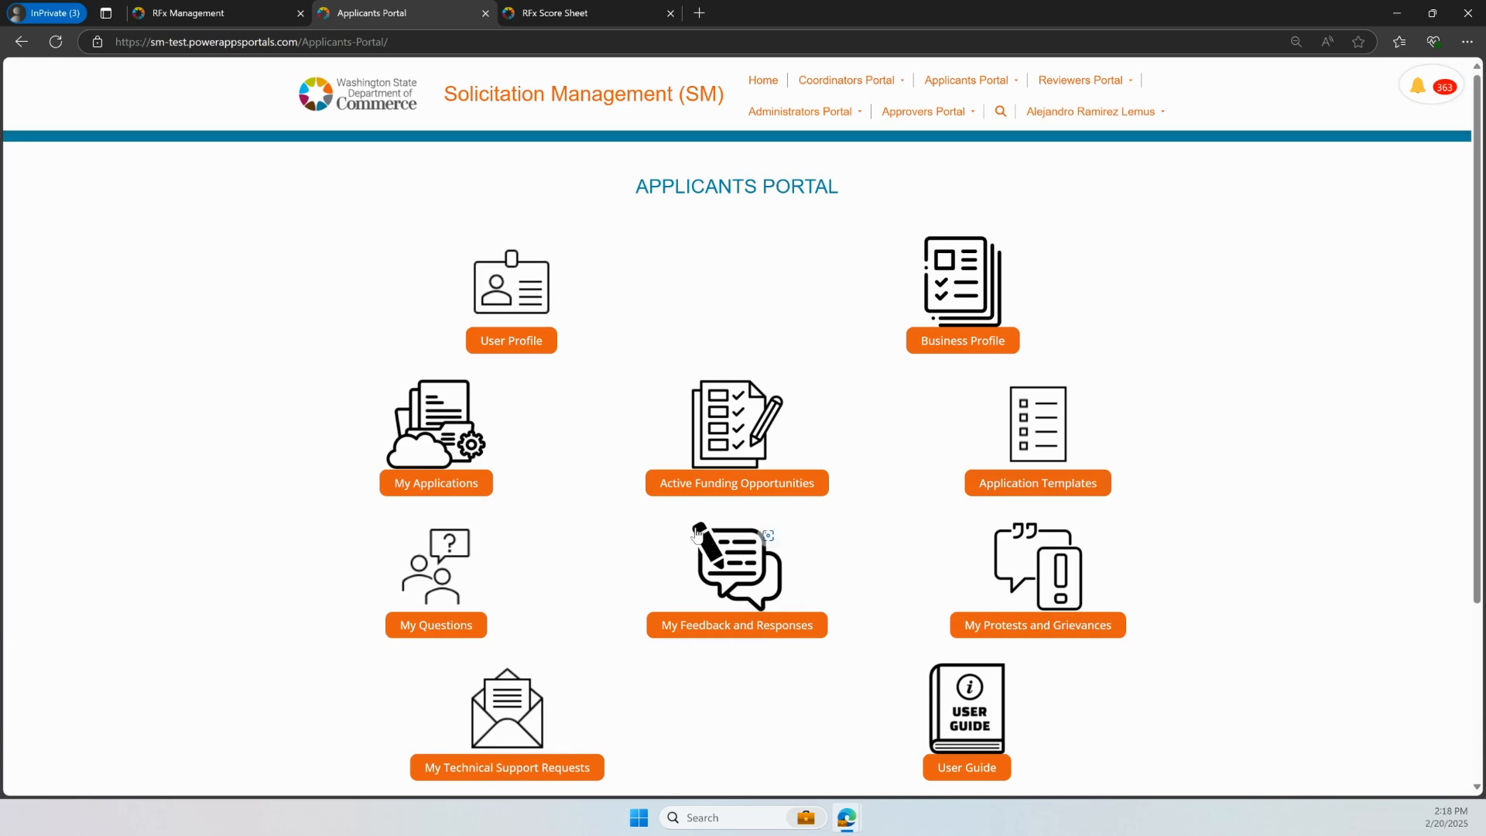
pyautogui.click(728, 486)
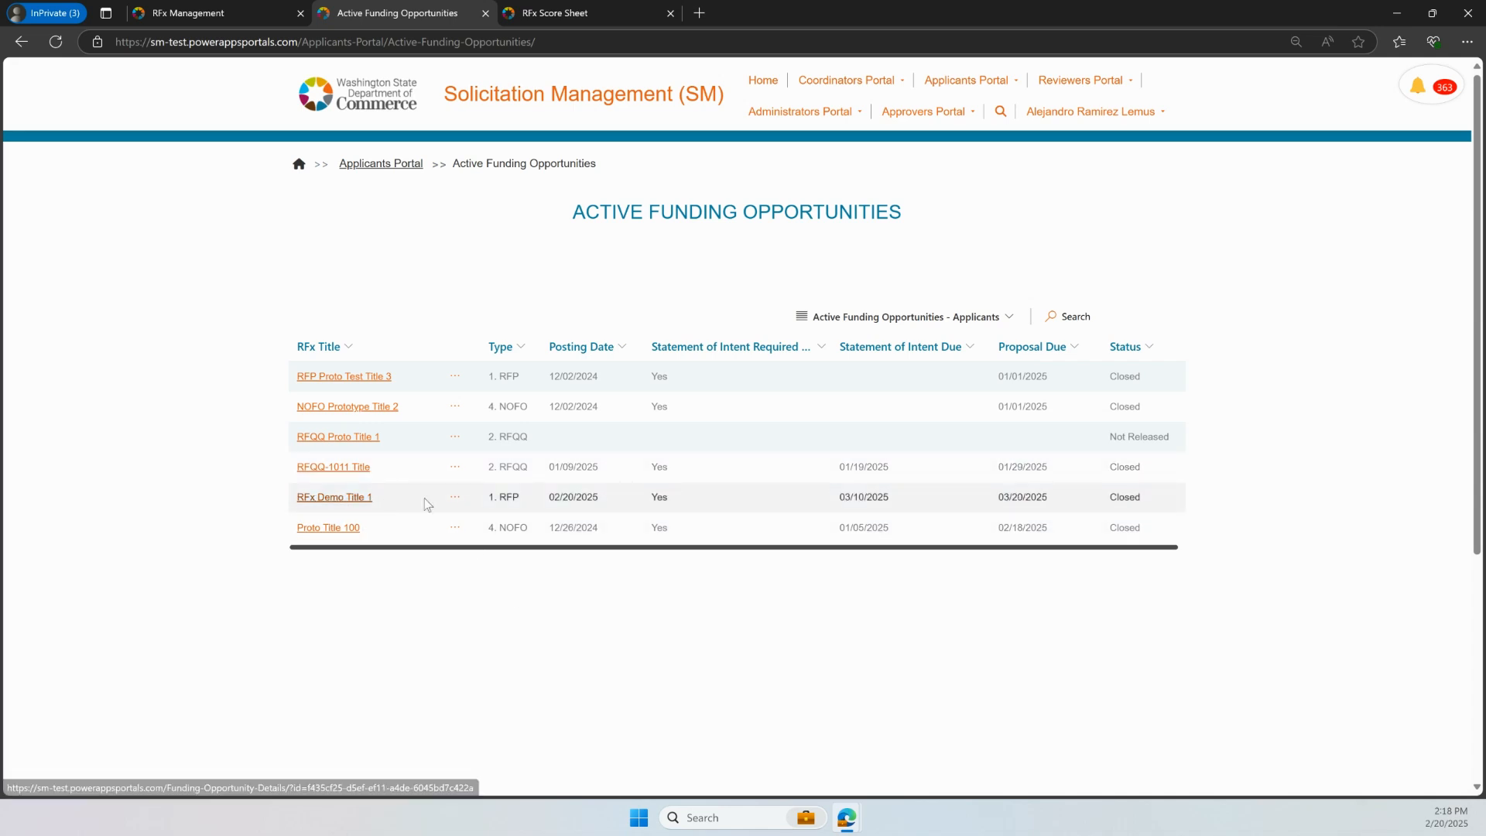
pyautogui.click(456, 498)
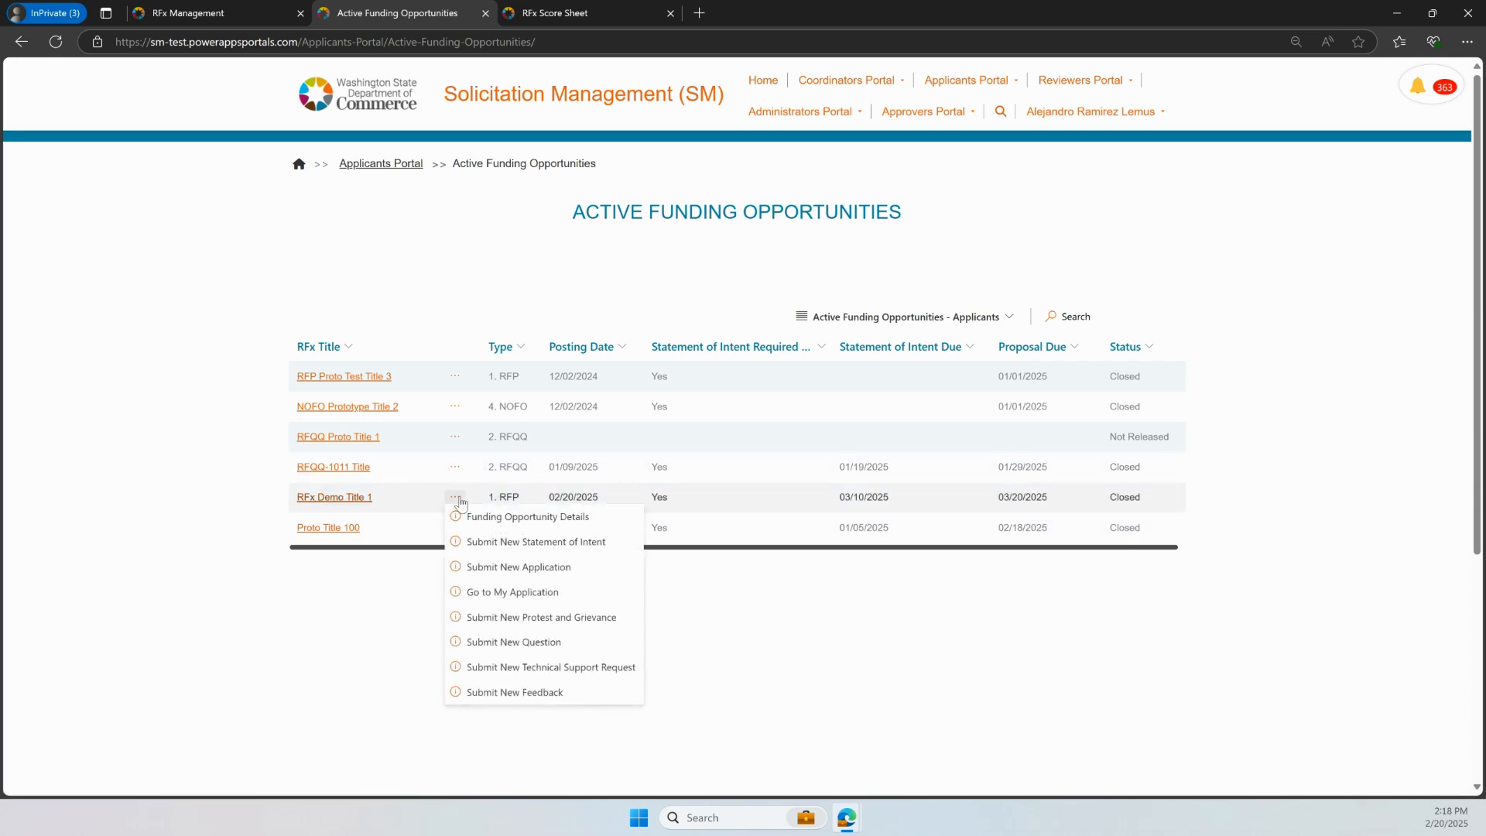
pyautogui.click(580, 570)
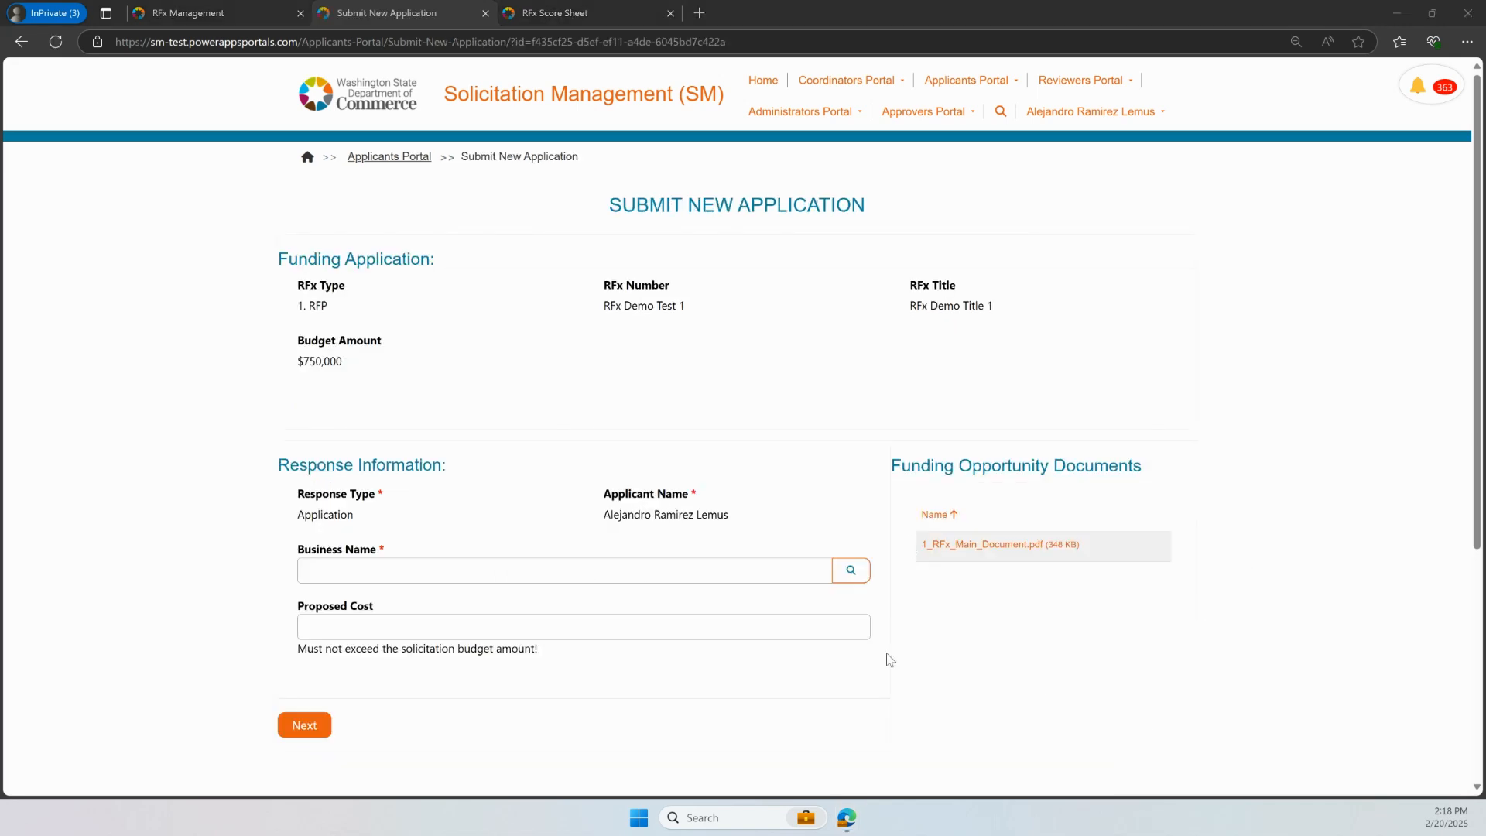
# Choose IBI Innovative Business Ideas Incorporation as the application's Business Name
pyautogui.click(849, 574)
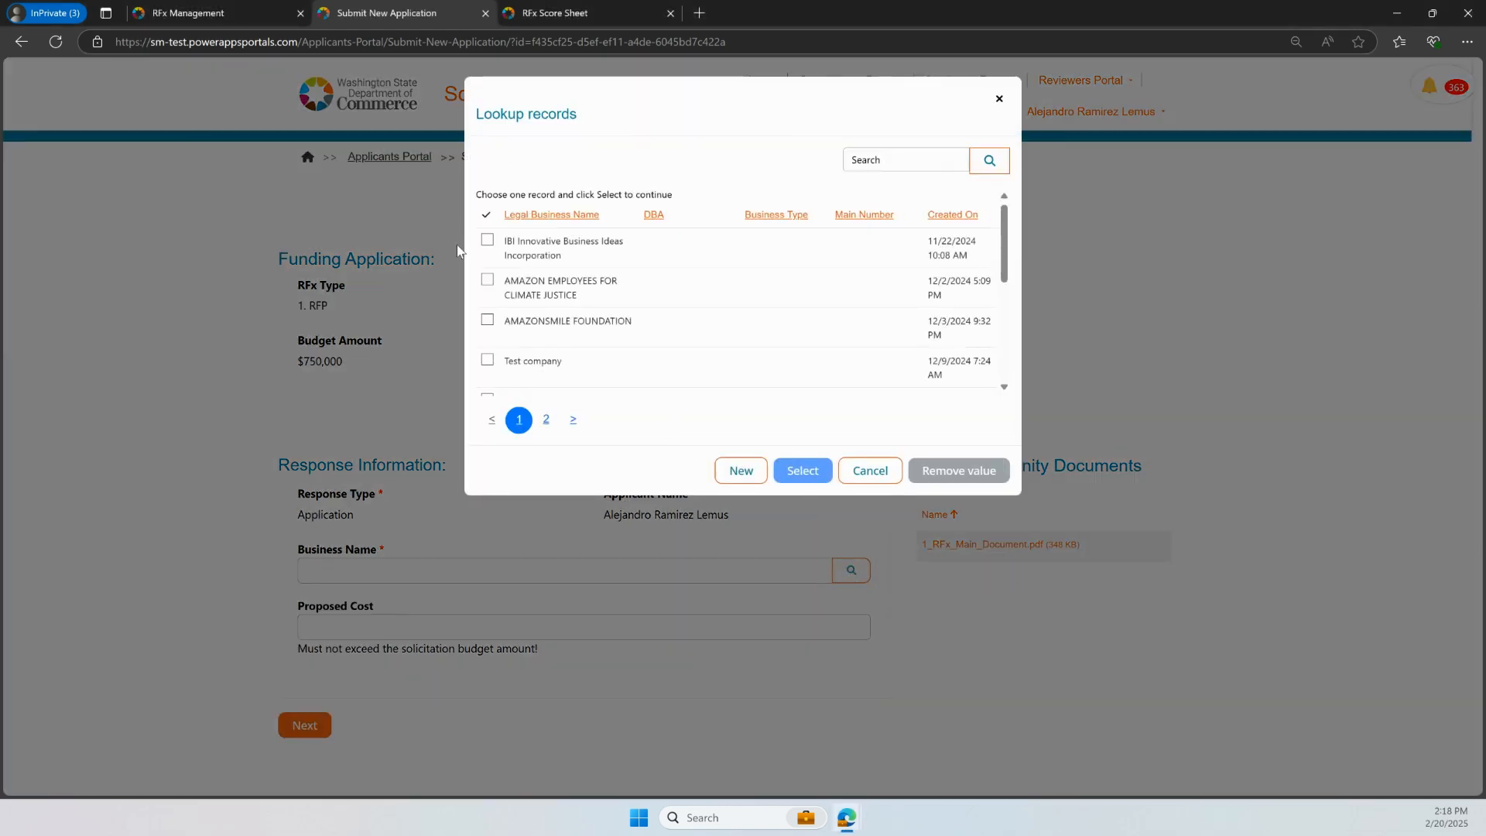
pyautogui.click(488, 241)
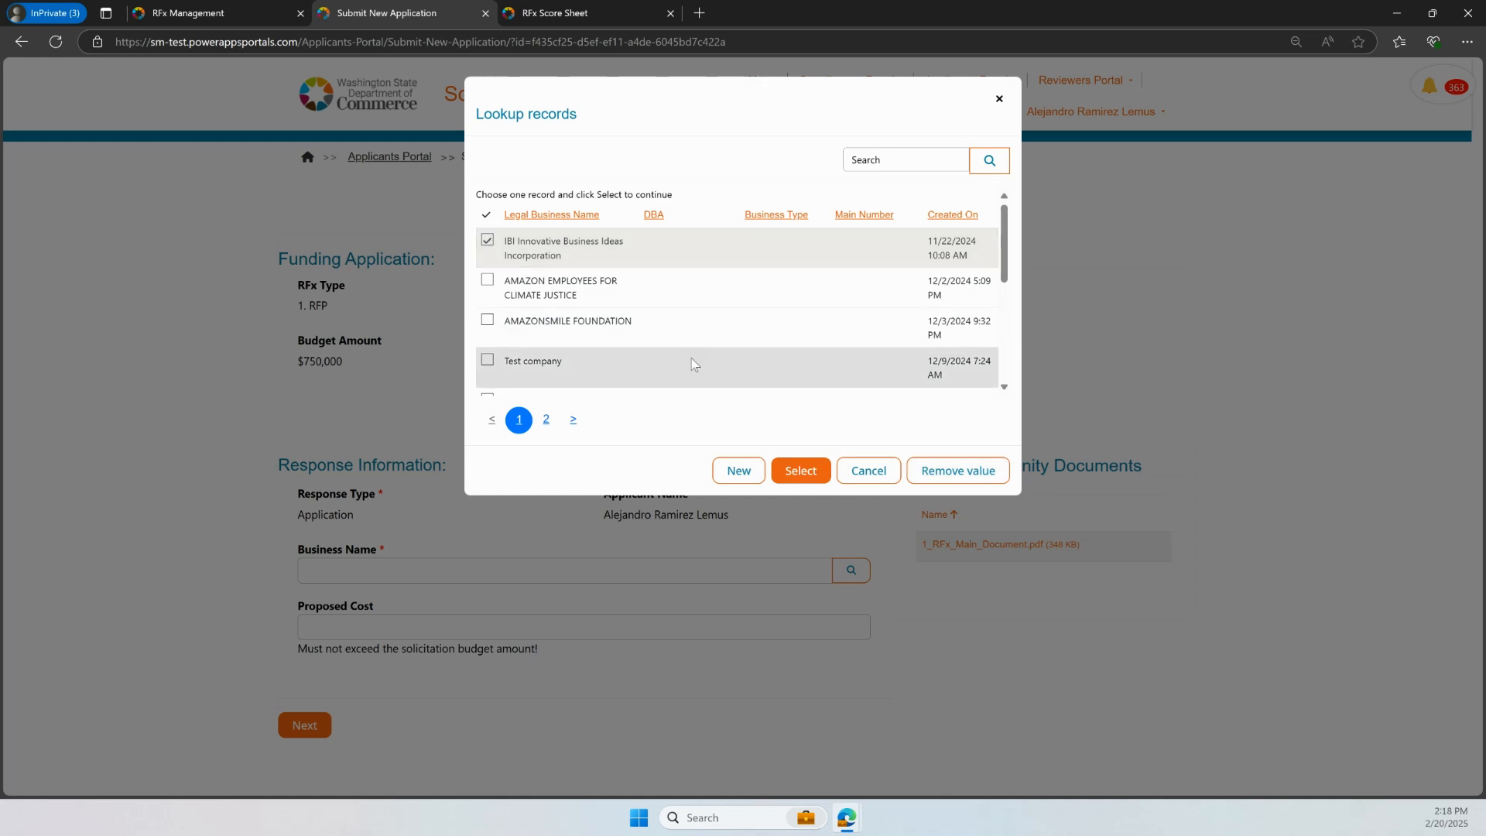
pyautogui.click(800, 470)
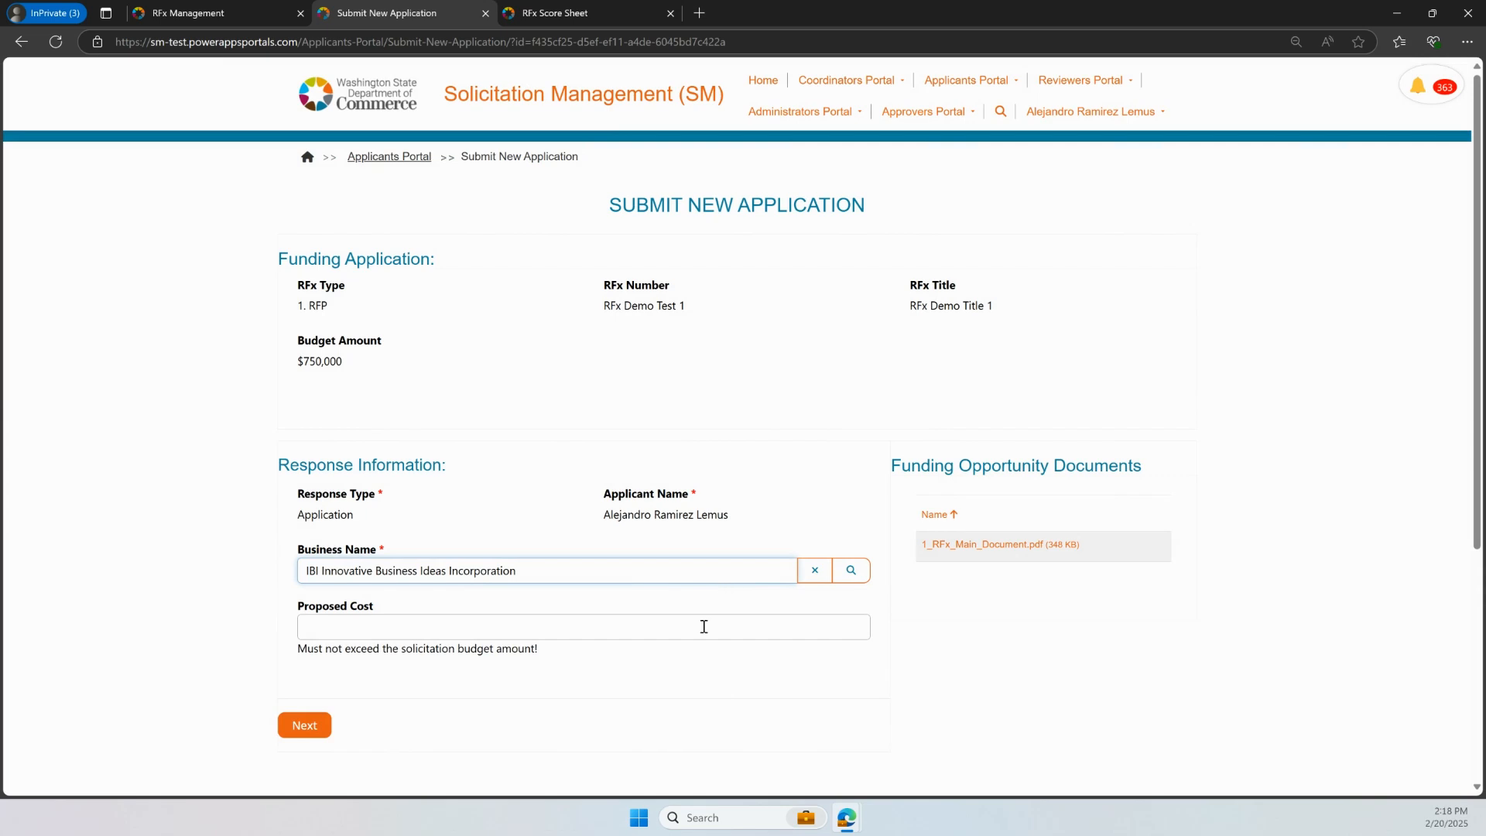
# Try to continue the application with a Proposed Cost of 755000
pyautogui.click(704, 626)
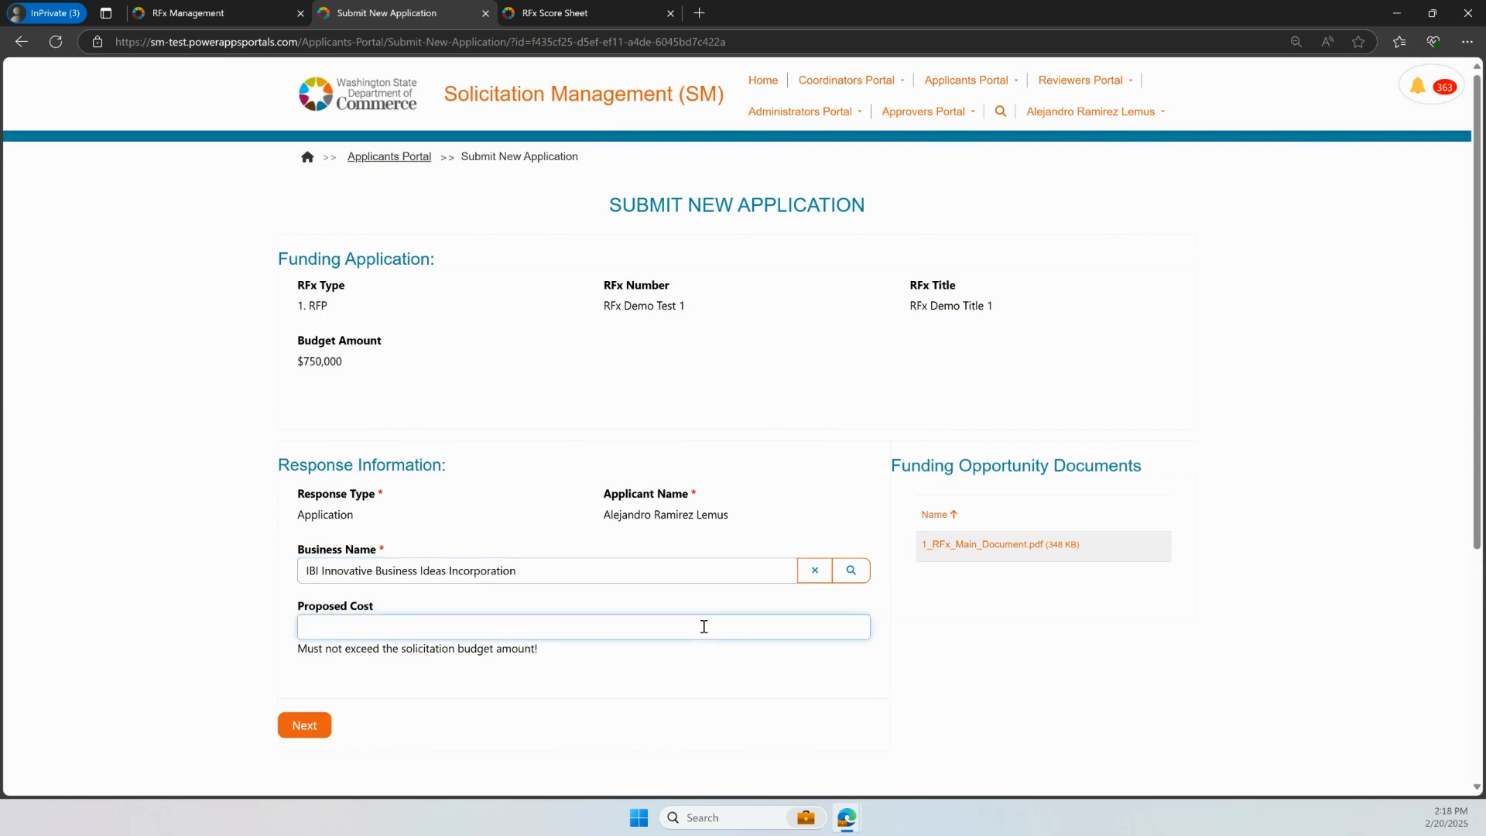
pyautogui.write('75')
pyautogui.write('45000')
pyautogui.hotkey('ctrl', 'a')
pyautogui.write('755000')
pyautogui.click(306, 724)
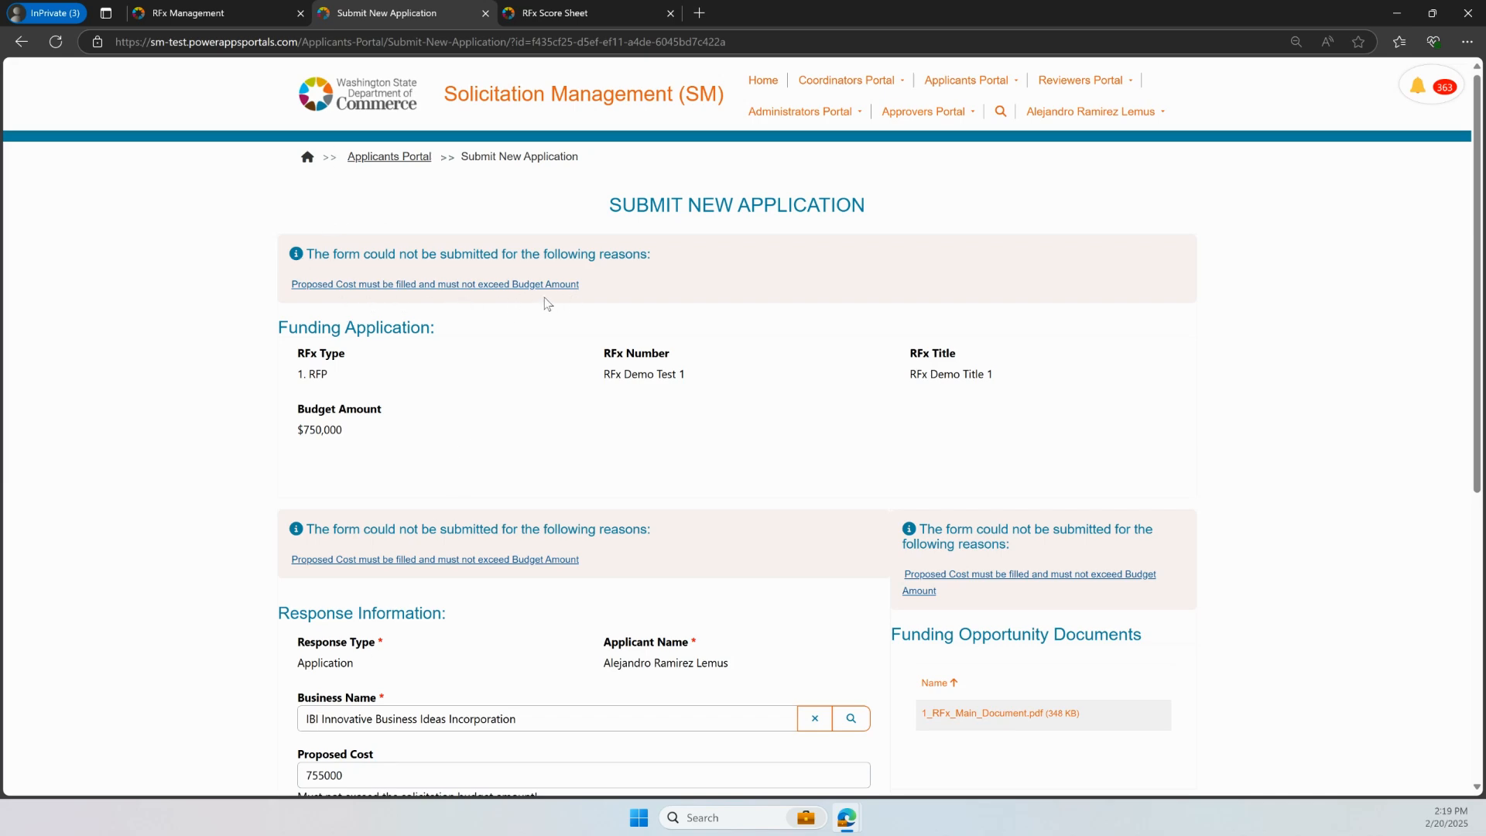
# Check the Budget Amount, set the Proposed Cost to 745000 and continue to the response attachments
pyautogui.moveTo(368, 437); pyautogui.dragTo(257, 430)
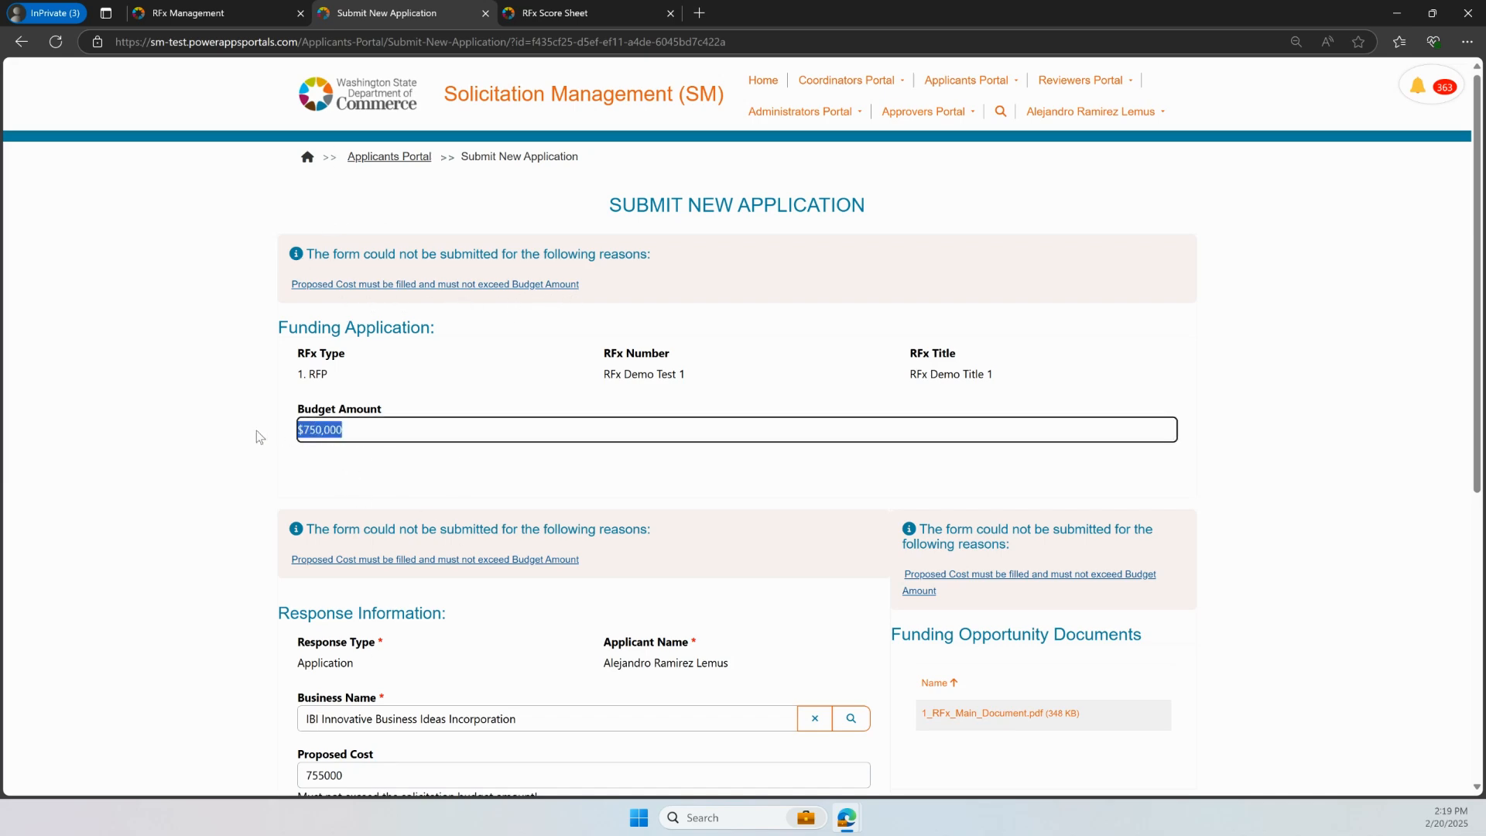
pyautogui.scroll(-4, 232, 464)
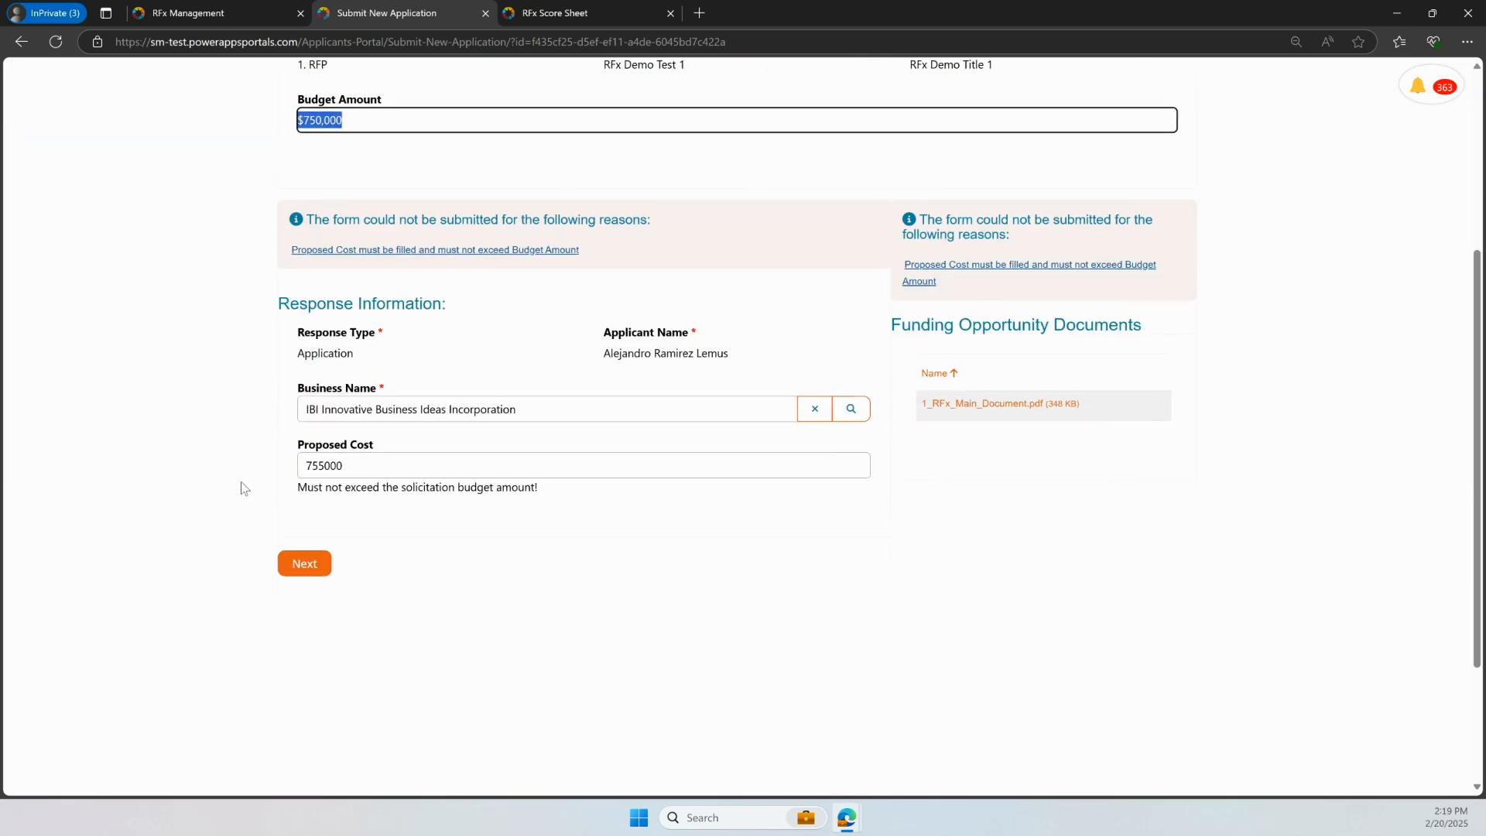
pyautogui.doubleClick(393, 463)
pyautogui.write('745000')
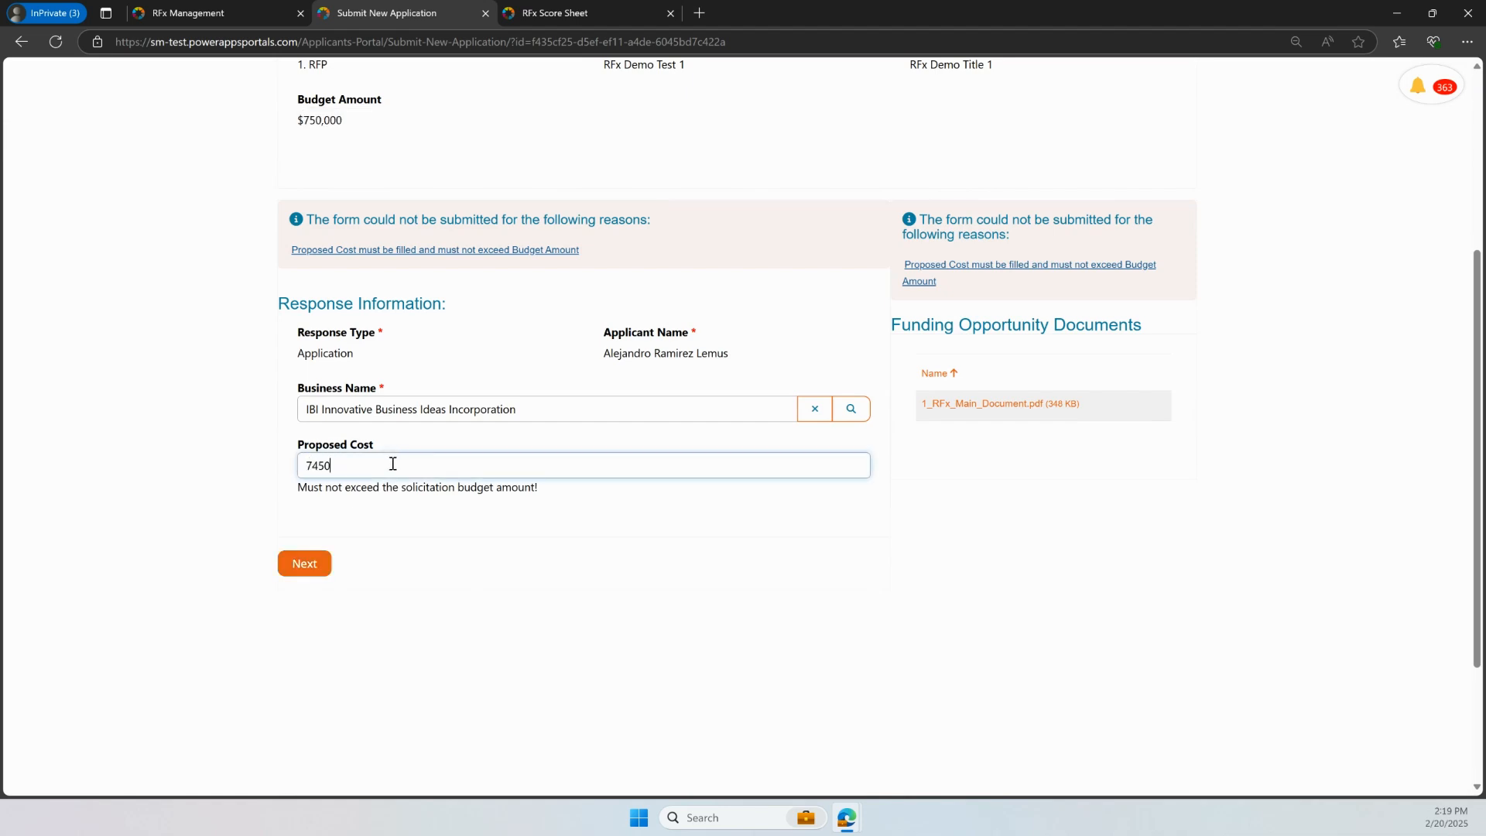
pyautogui.click(308, 564)
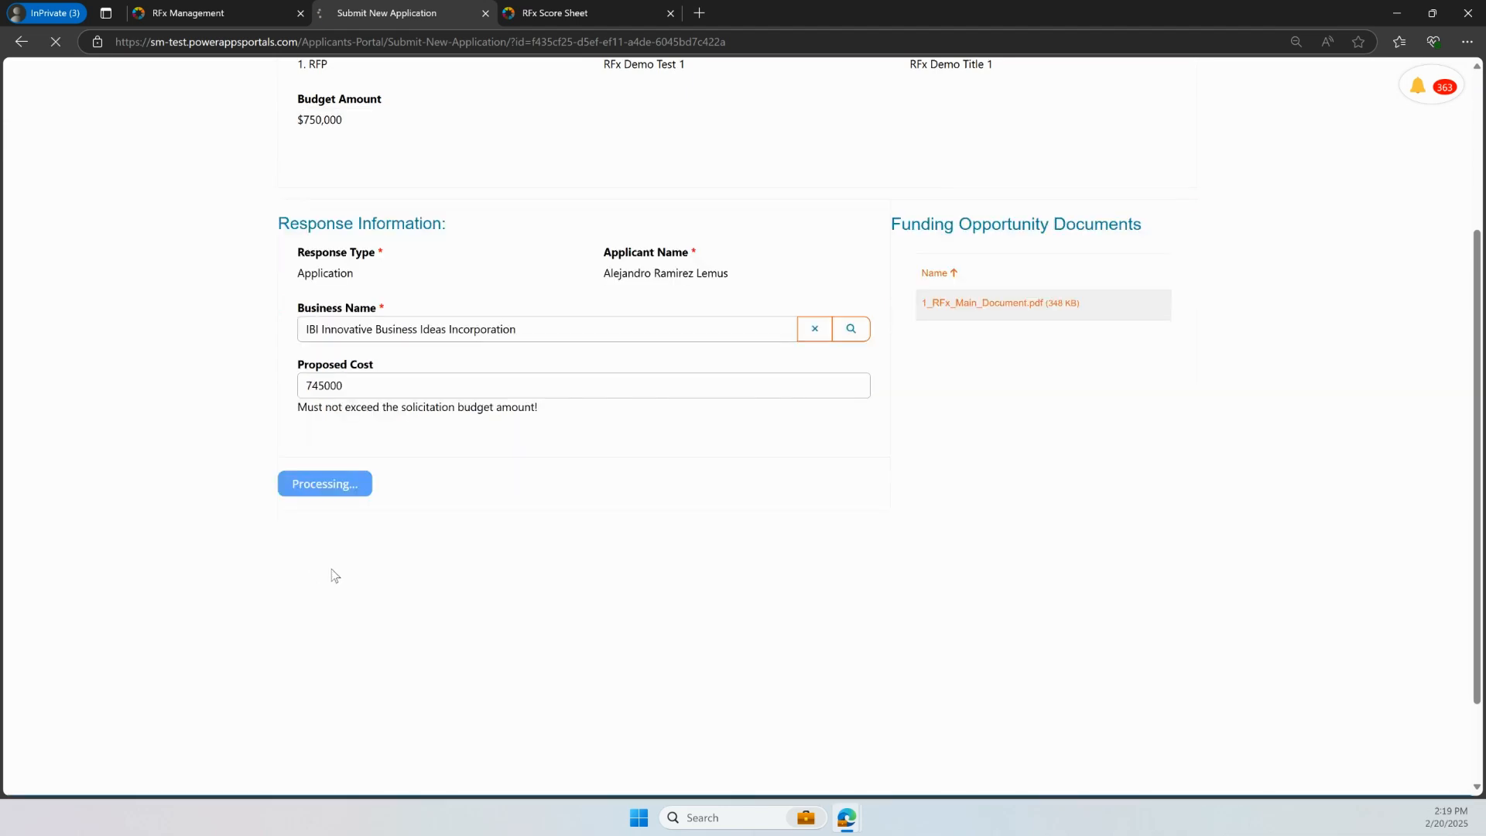
# Attach "IBI NEXUS RESPONSE TO RFP NO. S24-31455-001.pdf" to the response and submit the application
pyautogui.scroll(2, 1084, 675)
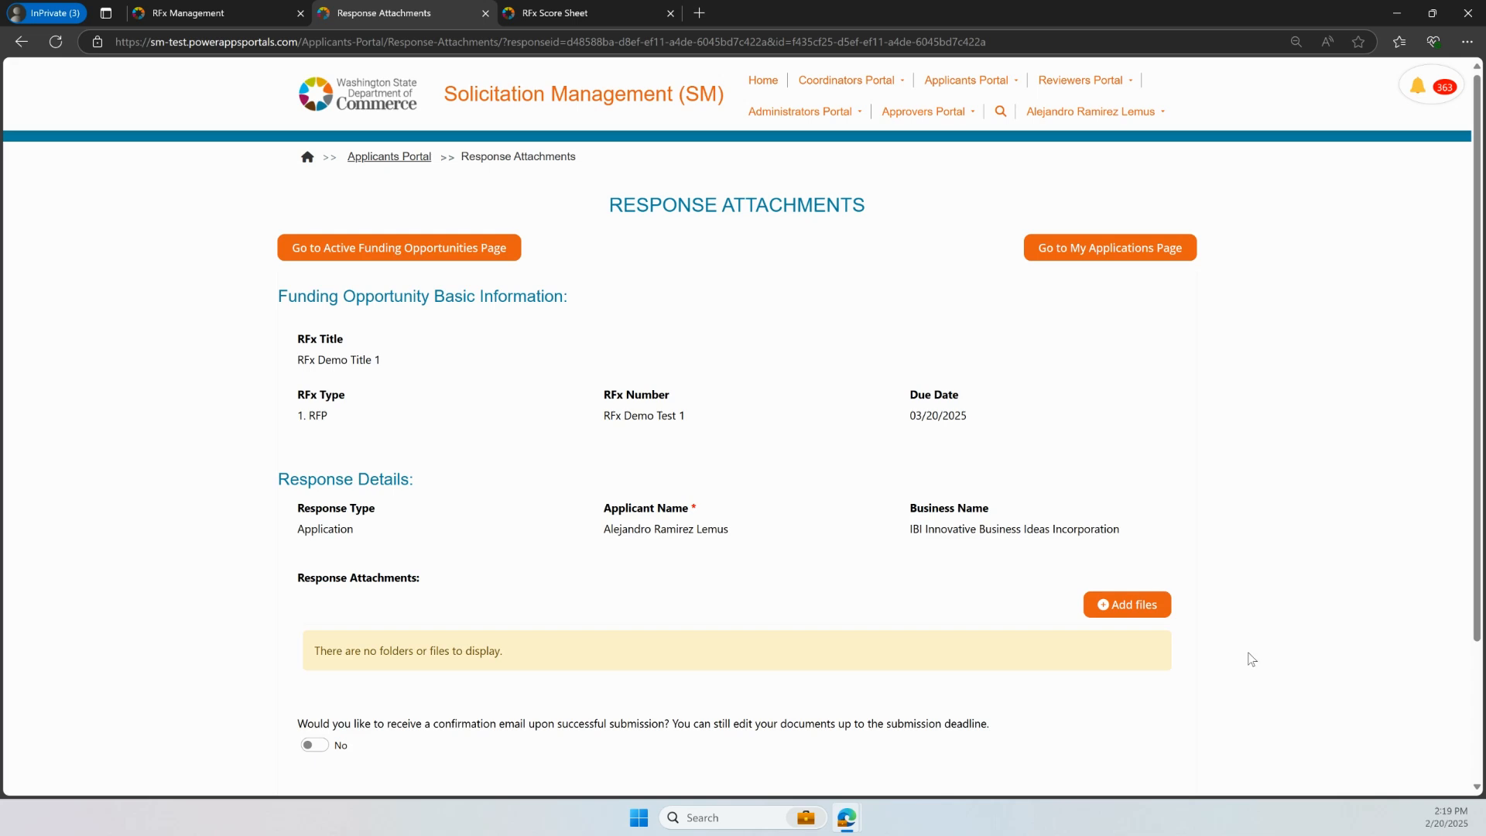
pyautogui.scroll(-2, 1246, 642)
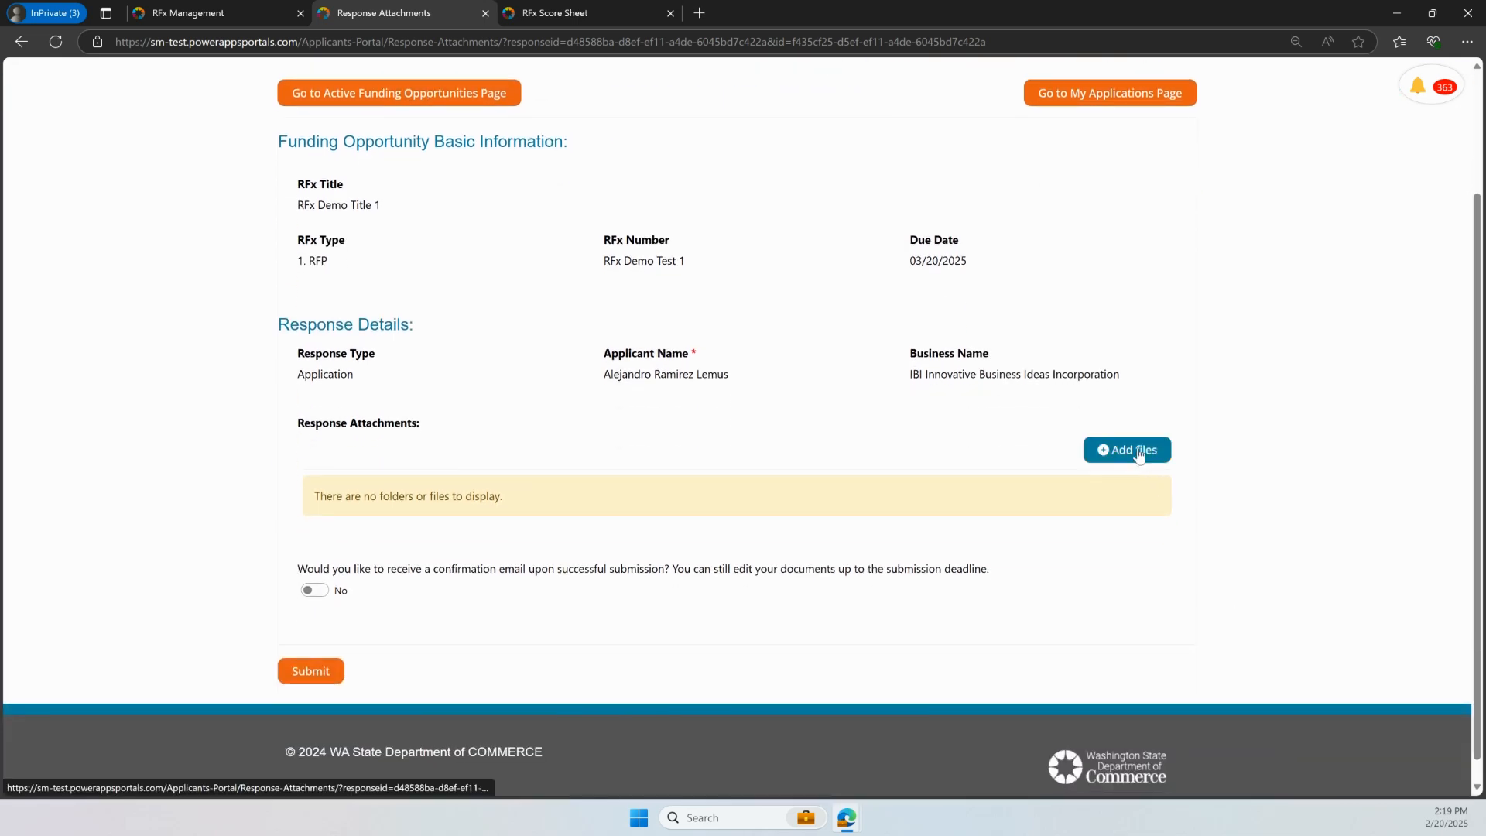
pyautogui.click(1139, 452)
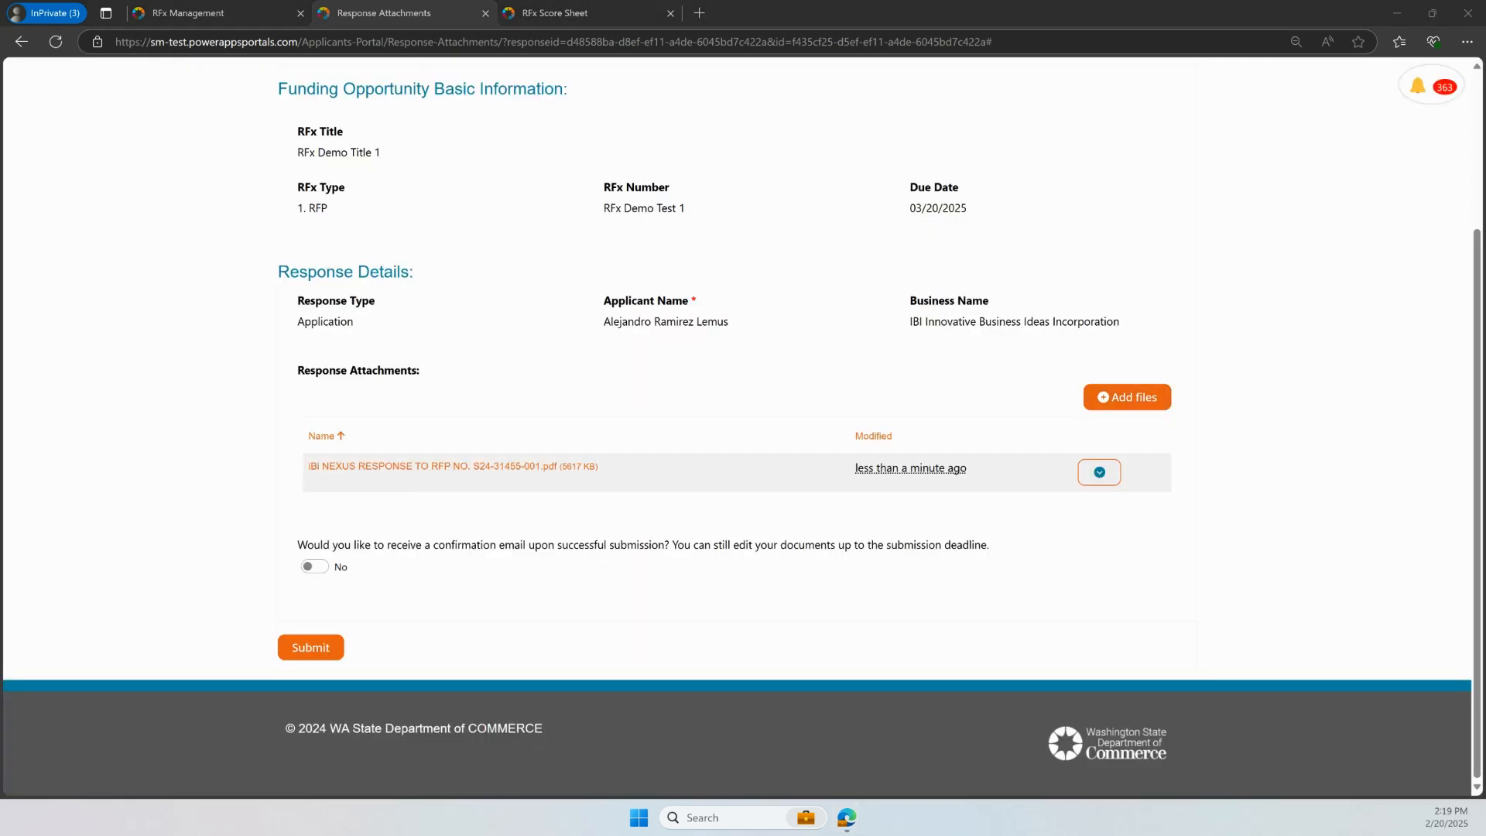
pyautogui.click(326, 569)
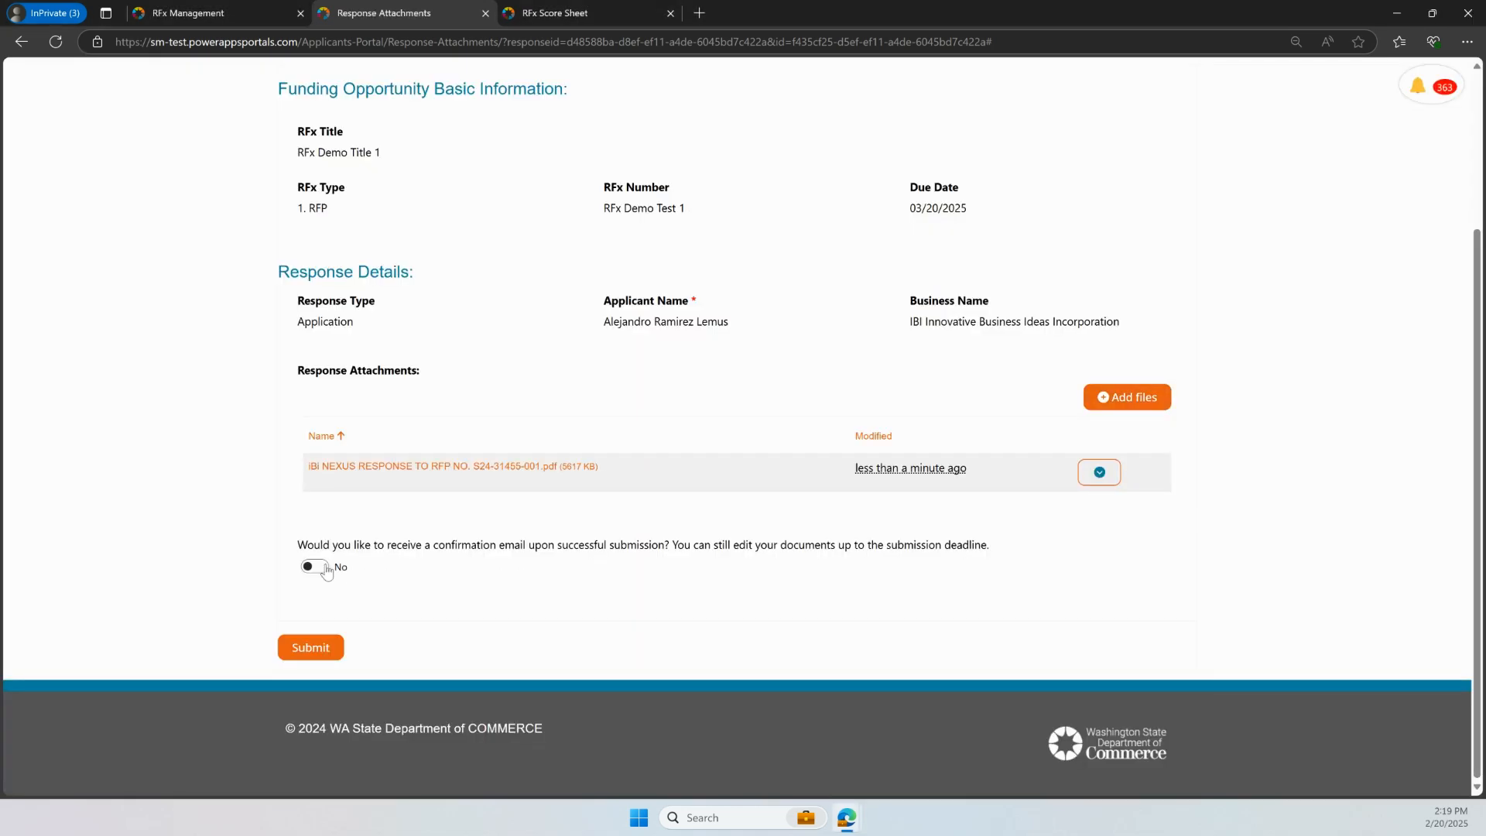
pyautogui.click(308, 650)
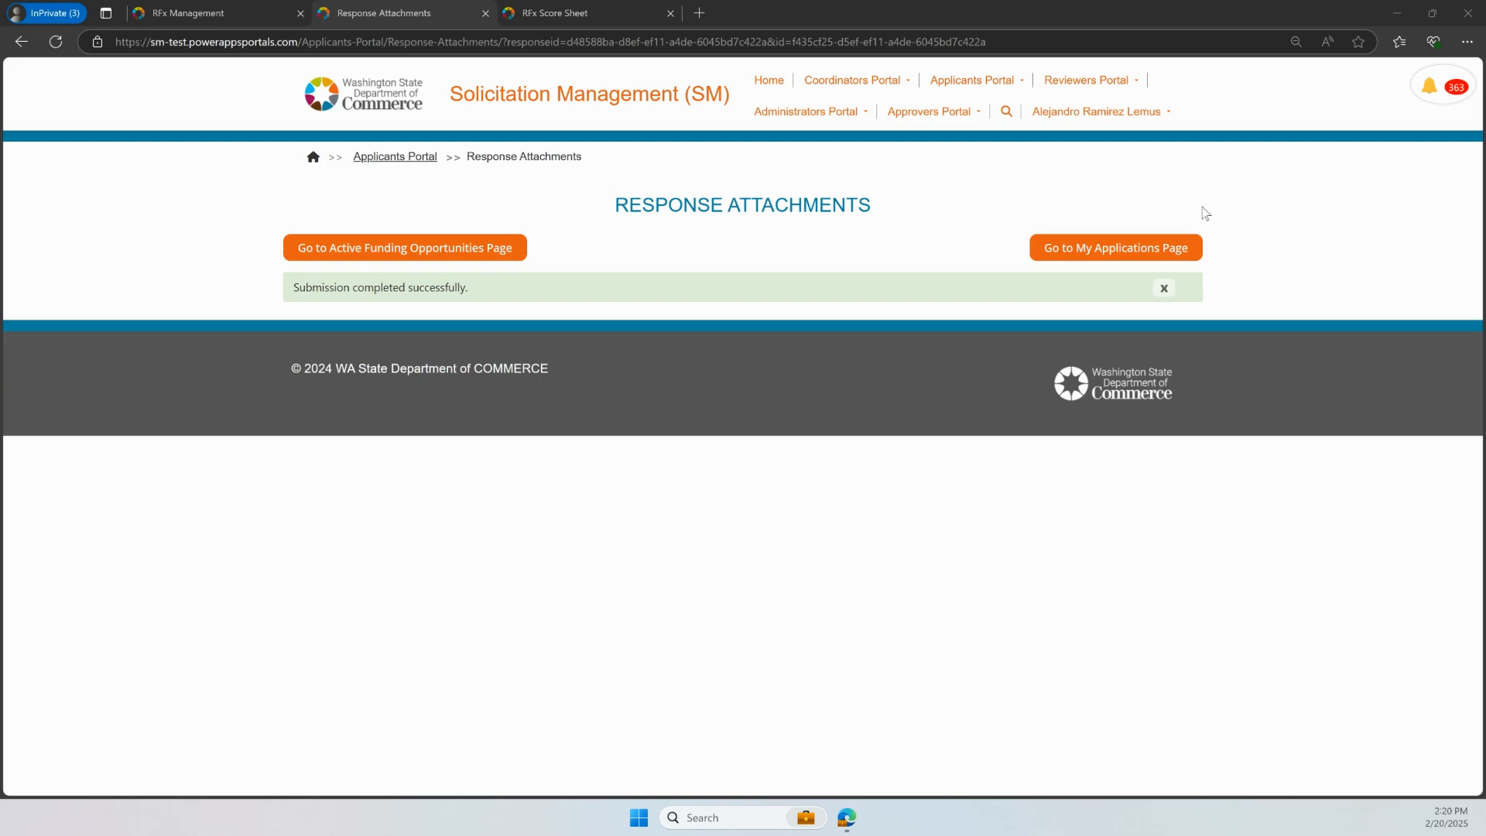
# Return to RFx Management in the Coordinators Portal and open the reviewer invitations for RFx Demo Title 1
pyautogui.click(864, 84)
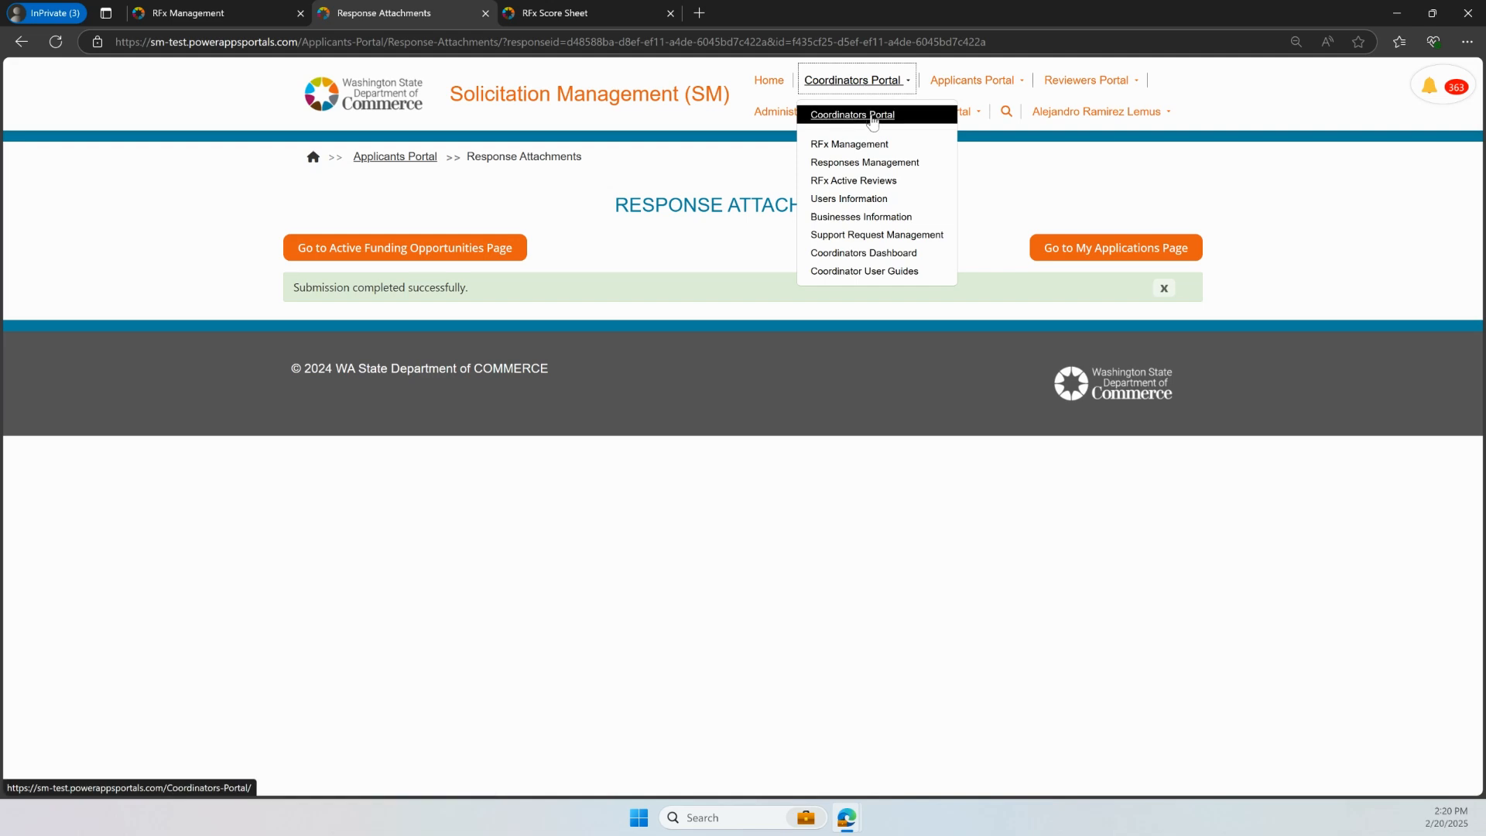
pyautogui.click(871, 114)
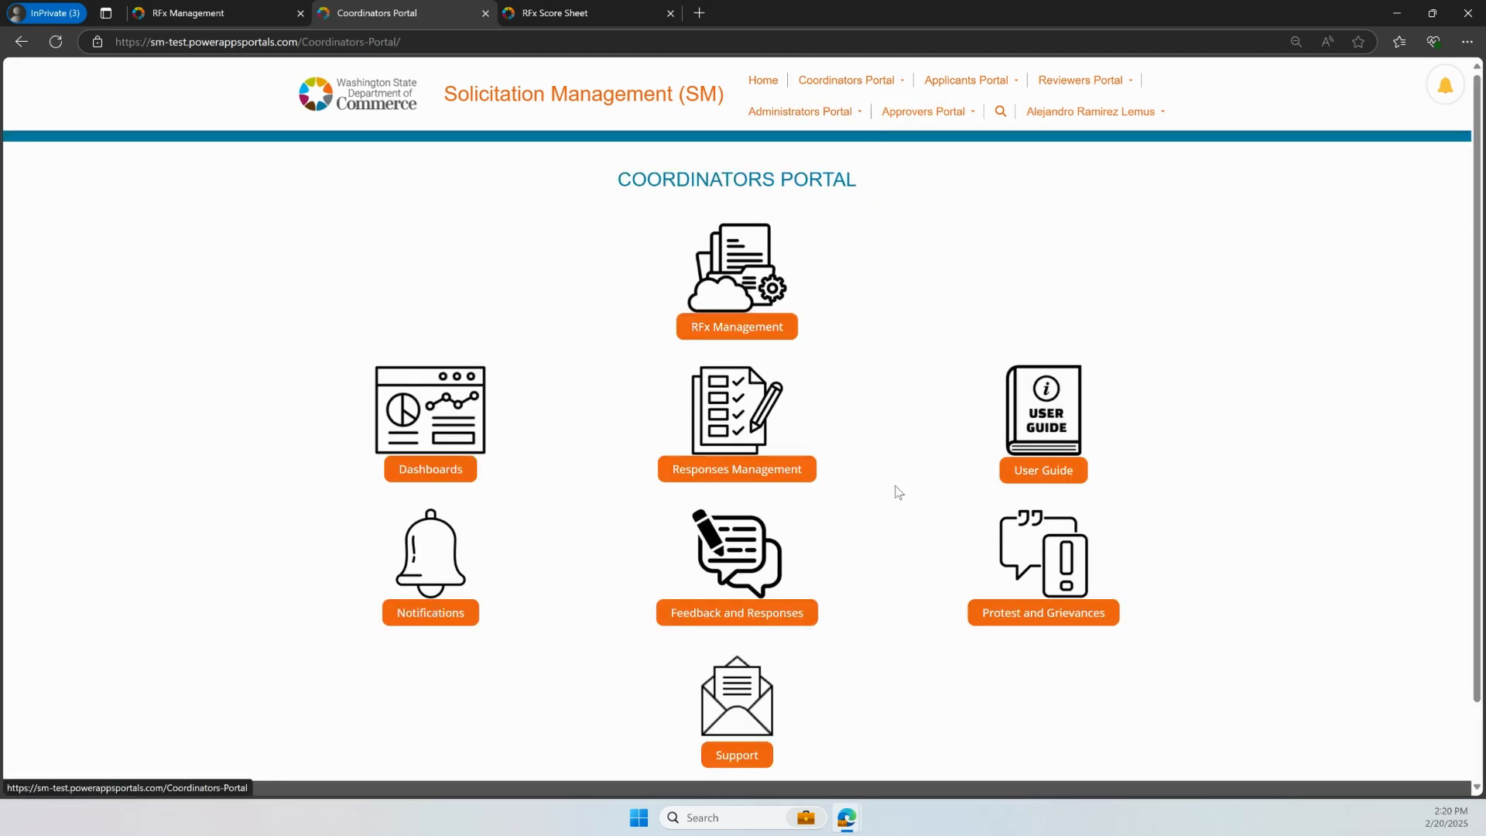
pyautogui.click(750, 331)
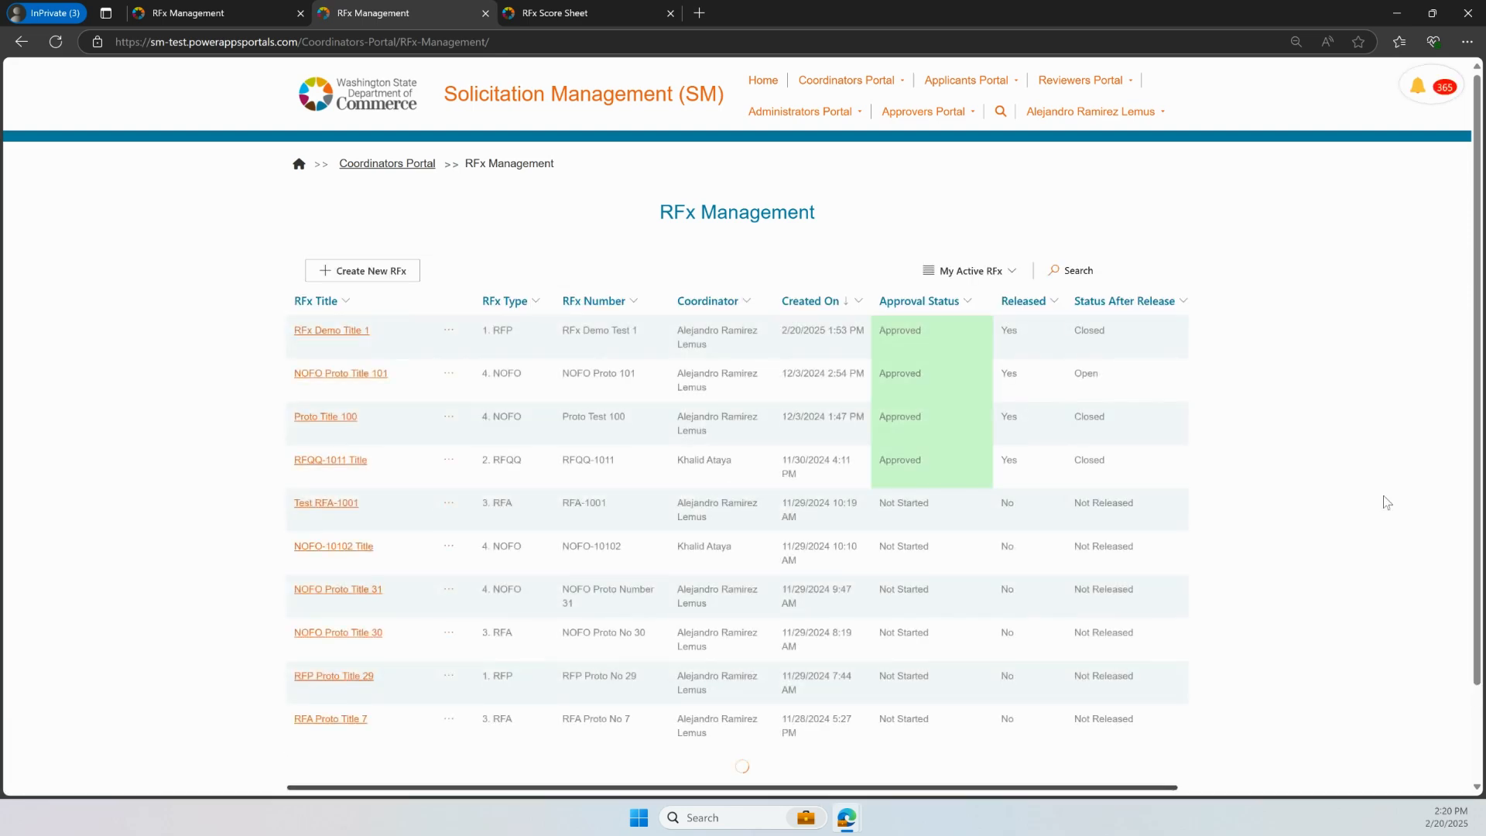
pyautogui.click(449, 331)
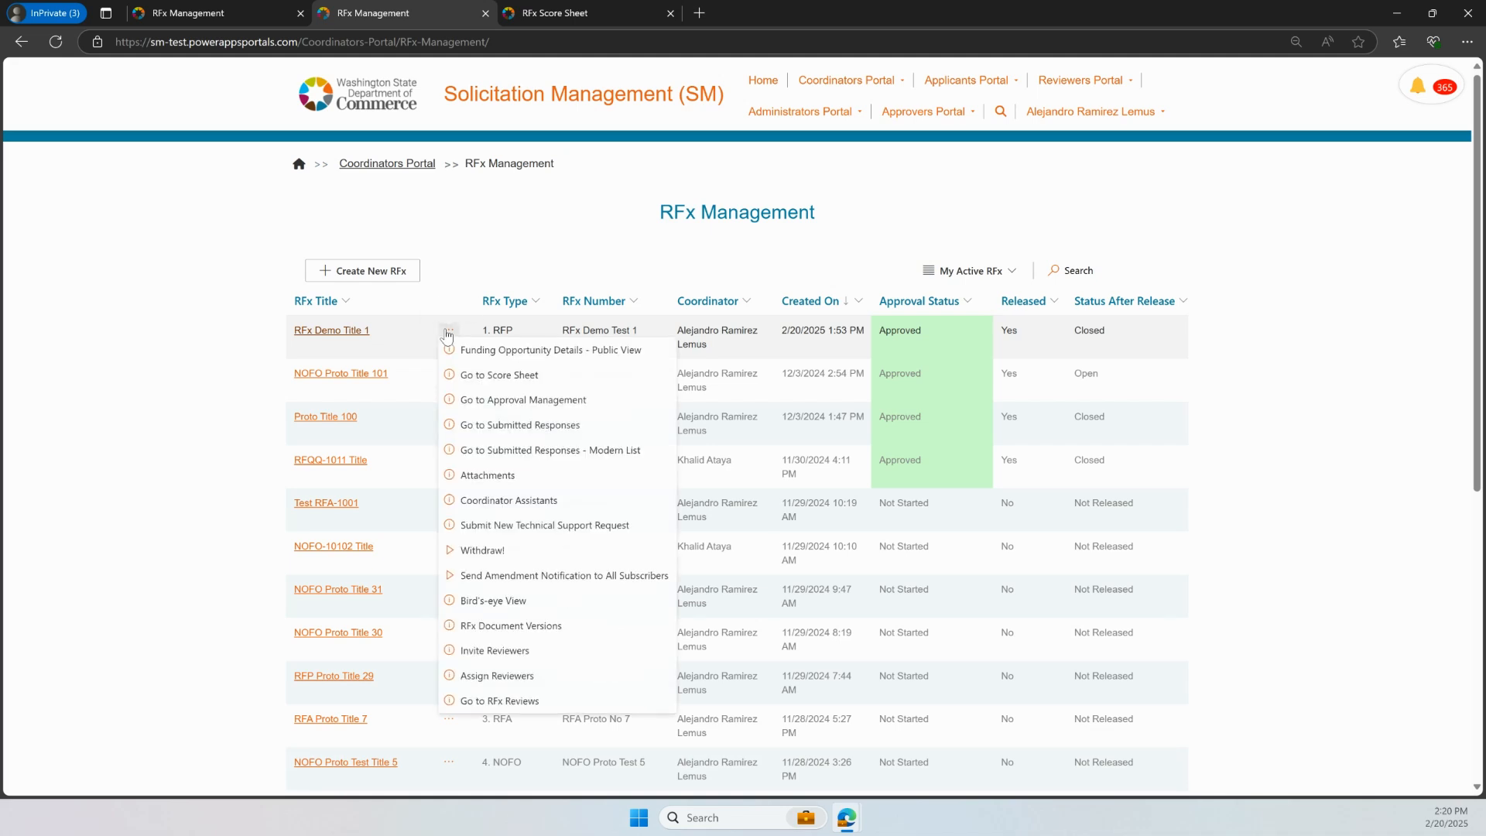
pyautogui.click(521, 658)
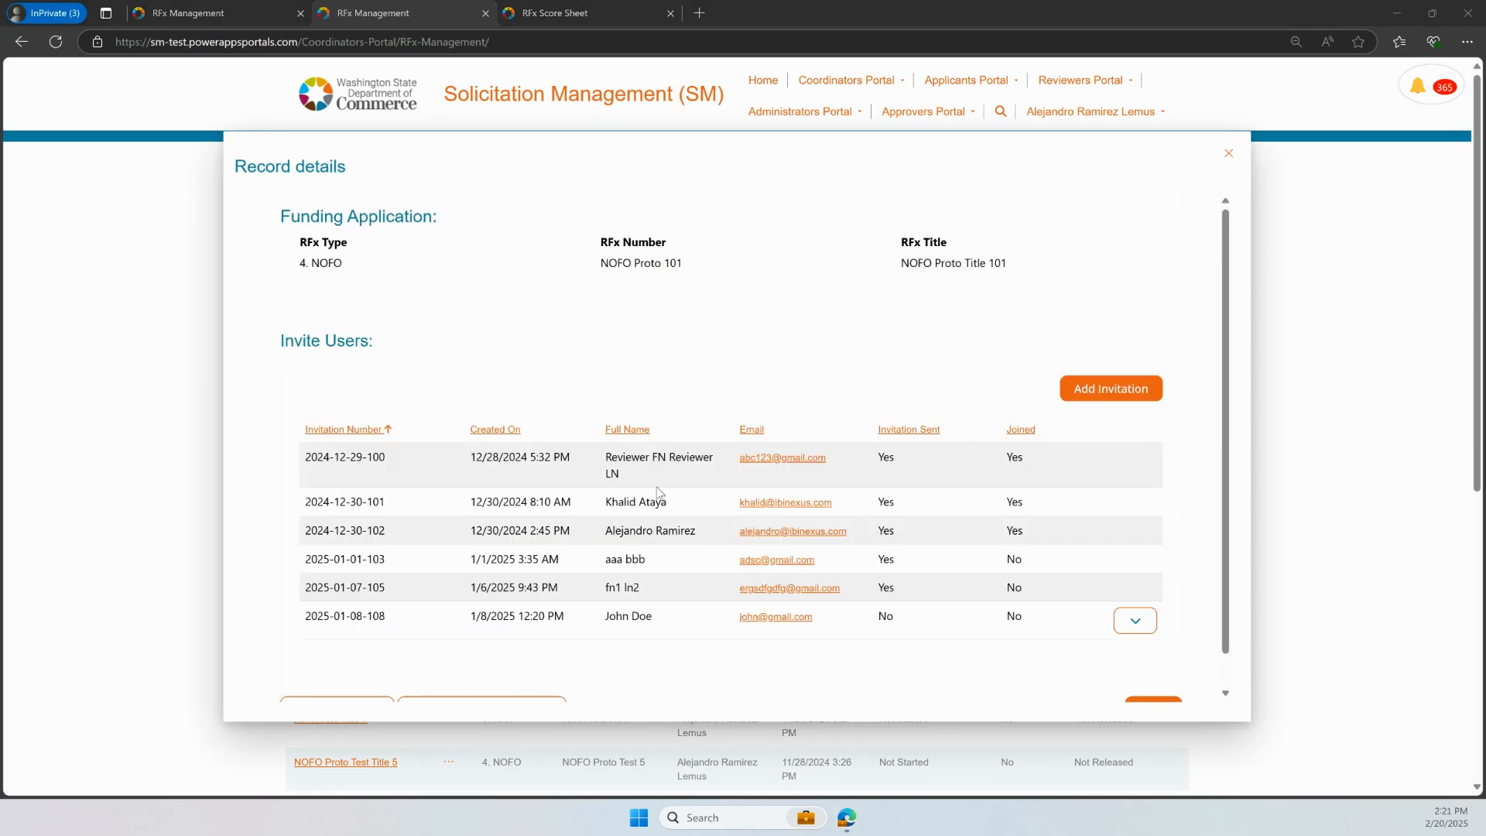
pyautogui.scroll(-1, 588, 365)
pyautogui.scroll(-1, 590, 365)
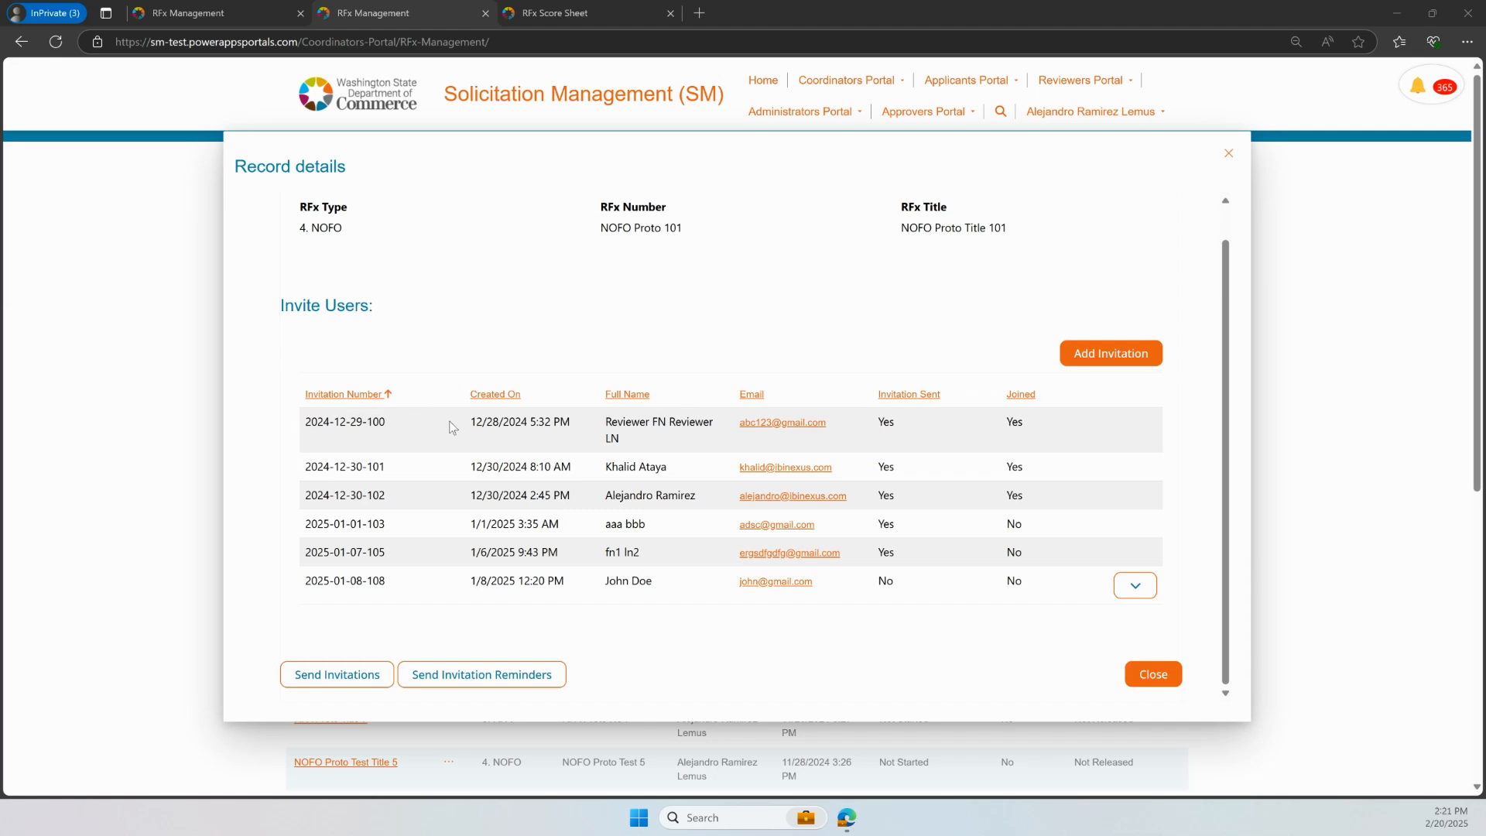
# Preview the blank reviewer invitation form, close it without submitting, and send the pending invitations
pyautogui.click(1108, 352)
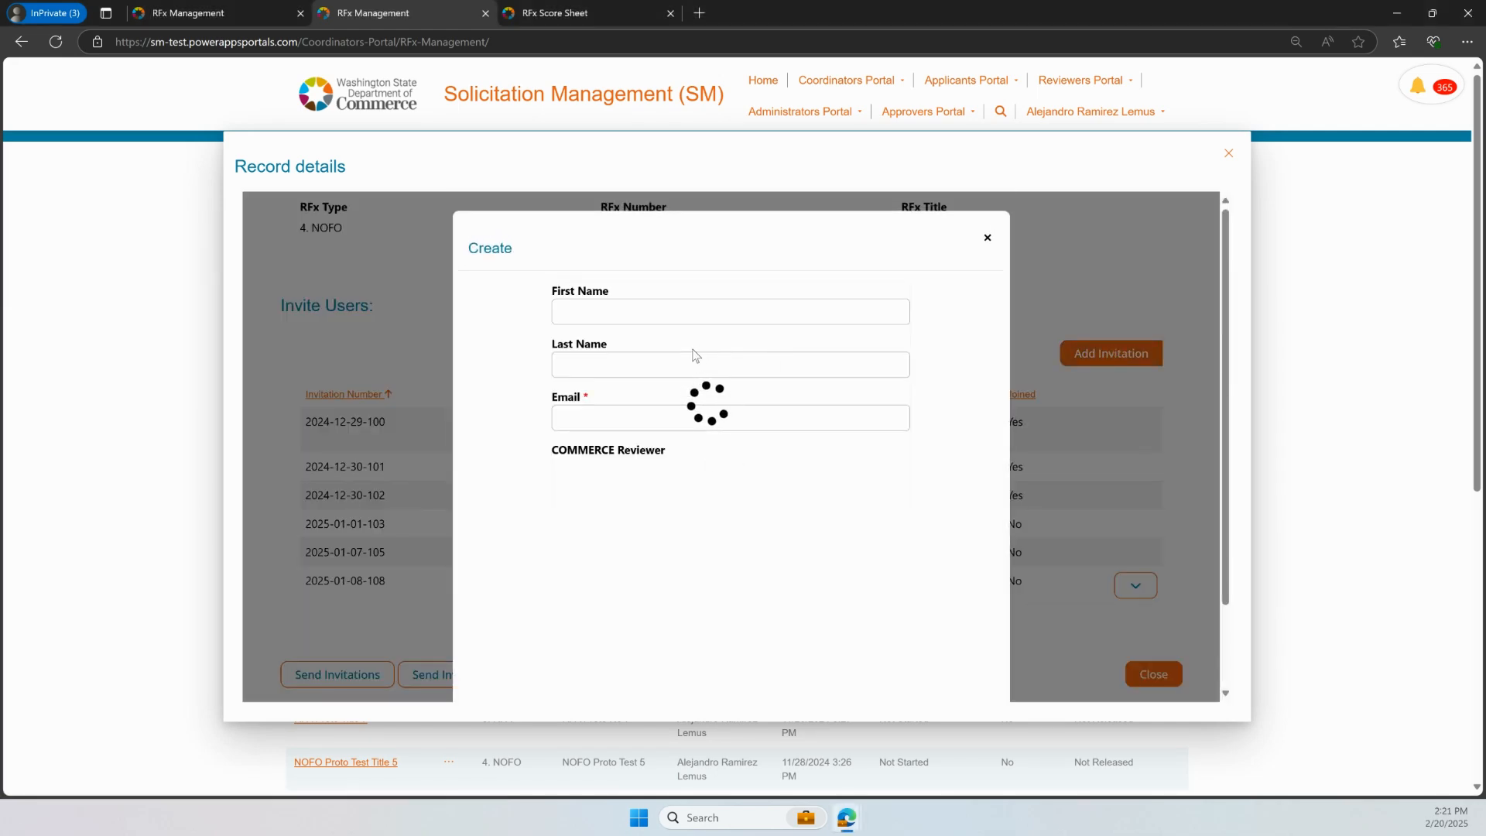
pyautogui.click(588, 308)
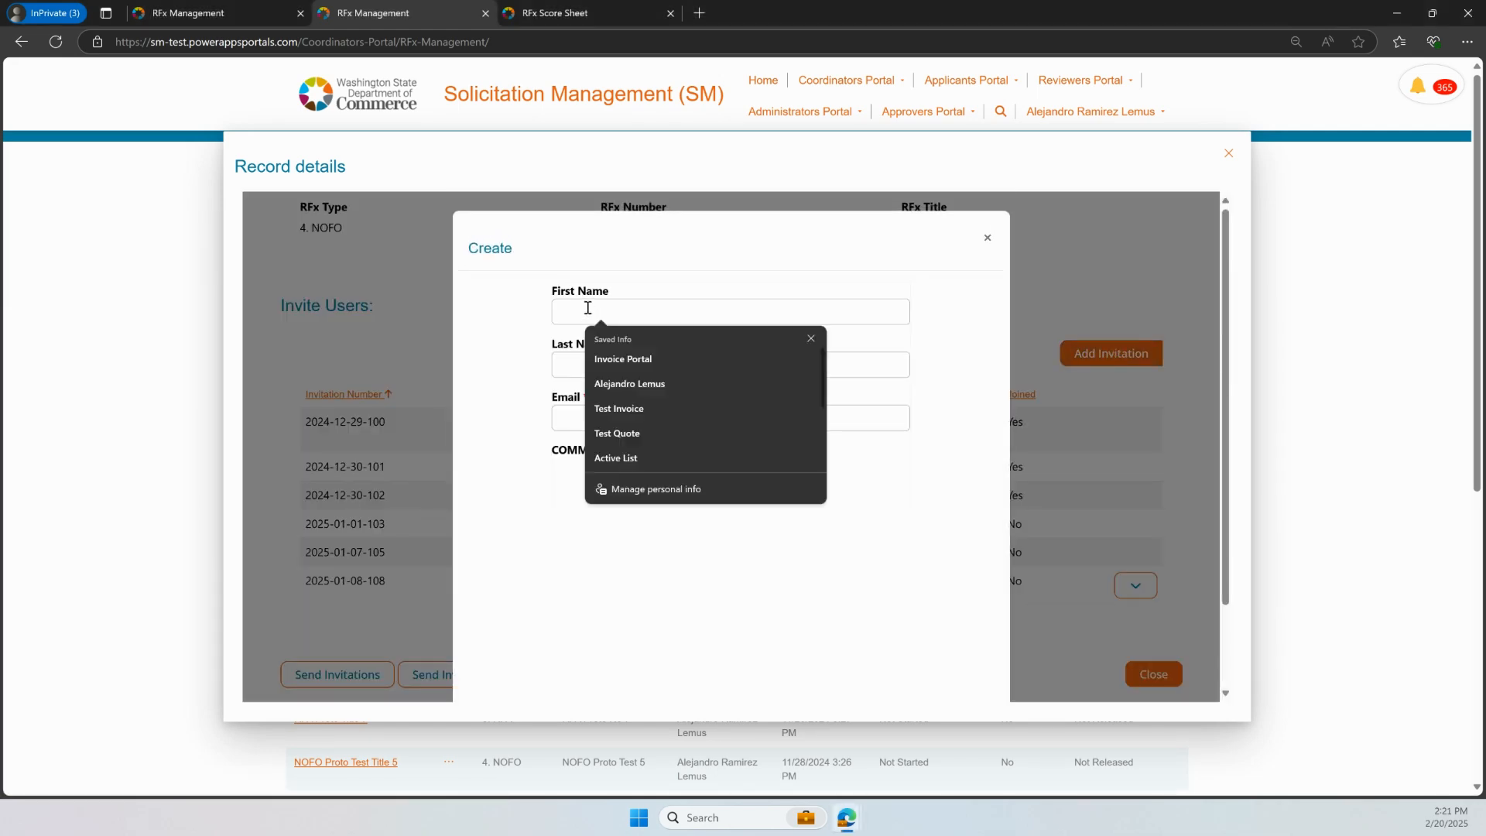
pyautogui.click(574, 365)
pyautogui.click(466, 378)
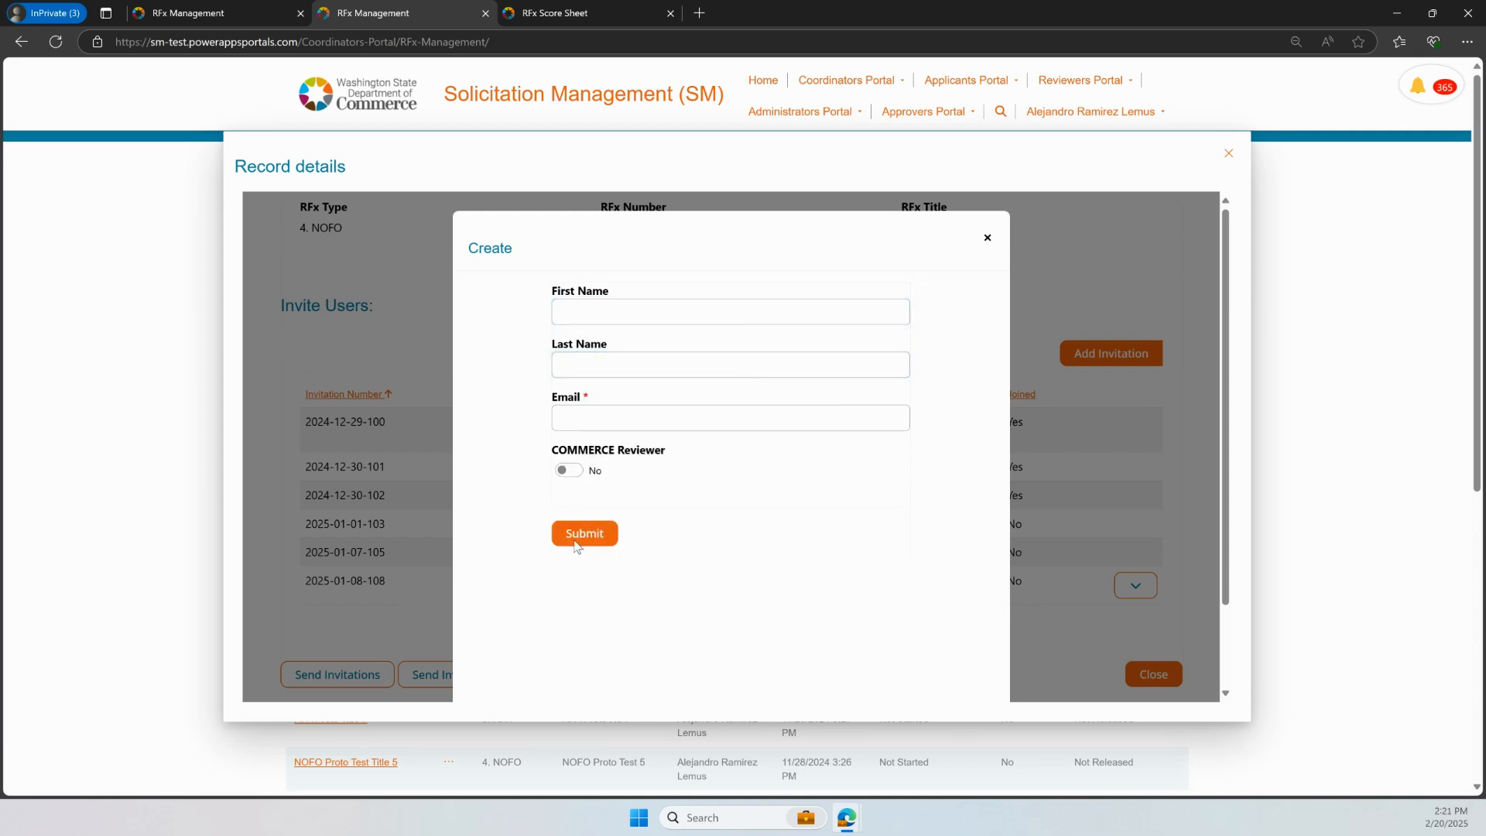
pyautogui.click(988, 238)
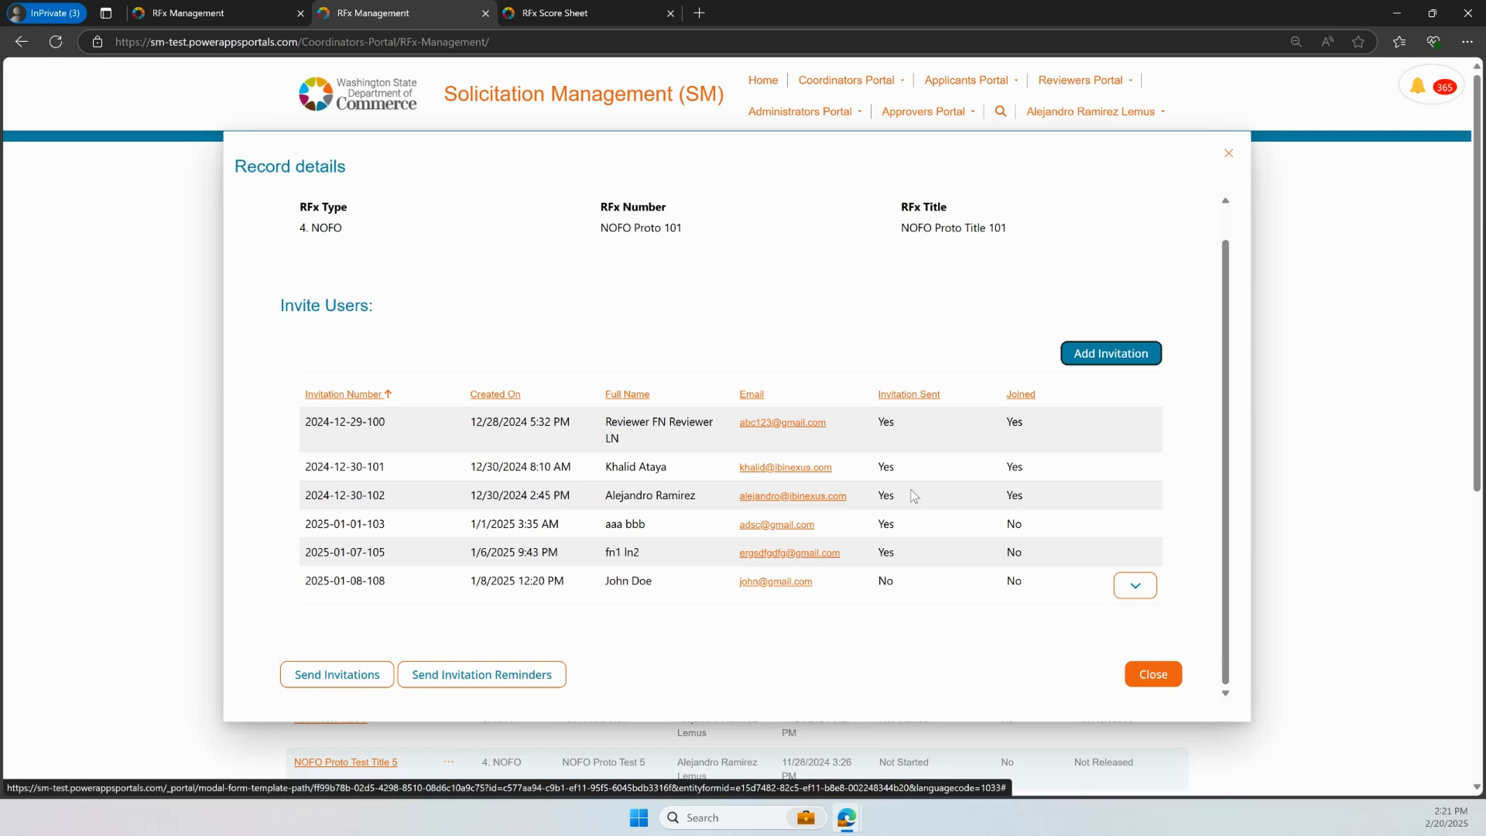
pyautogui.click(314, 680)
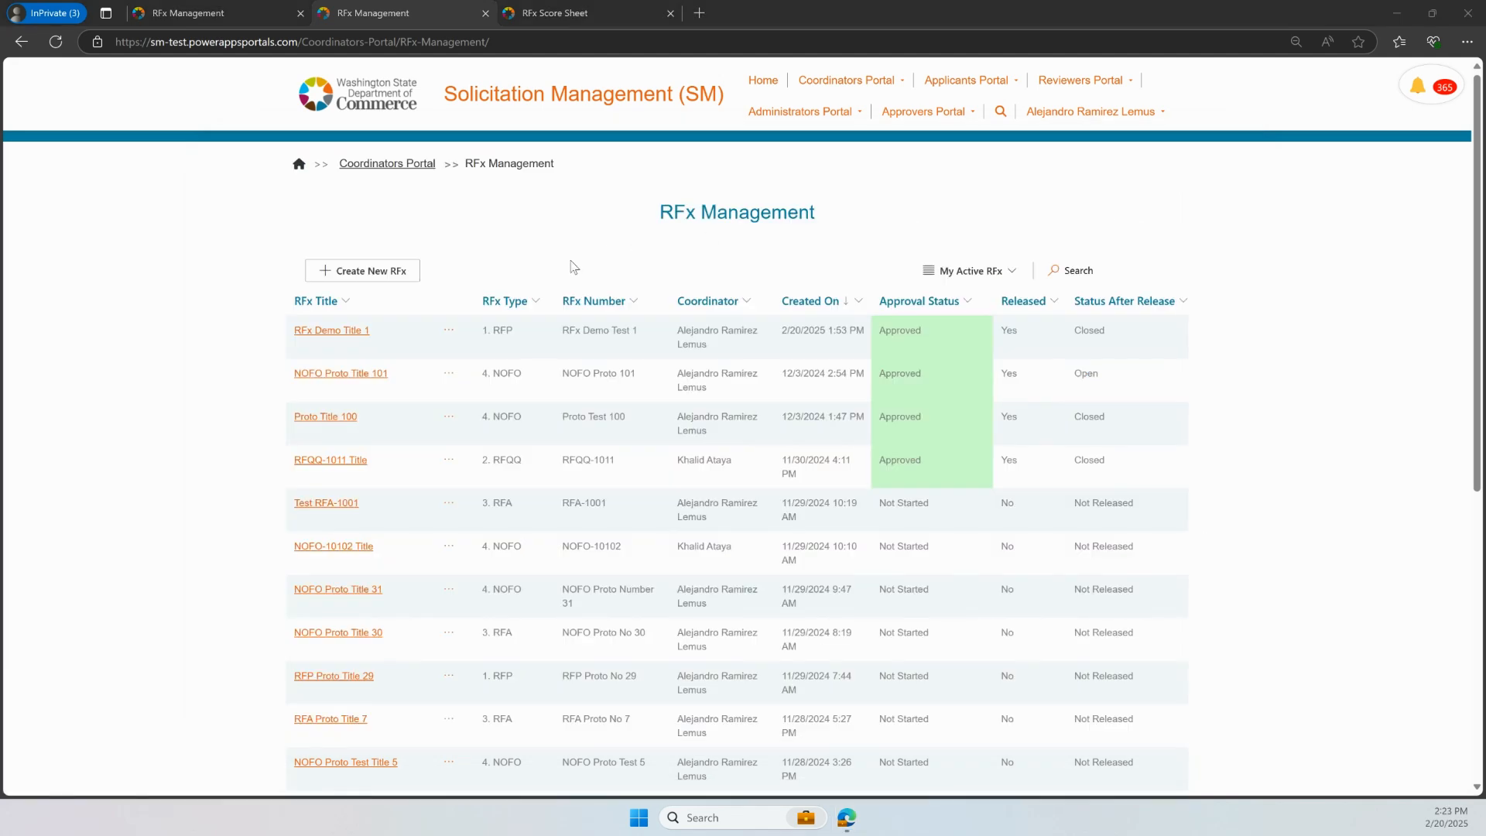
# Open the reviewer assignment for RFx Demo Title 1 and set 3 reviewers per application and at most 7 applications per reviewer
pyautogui.click(449, 334)
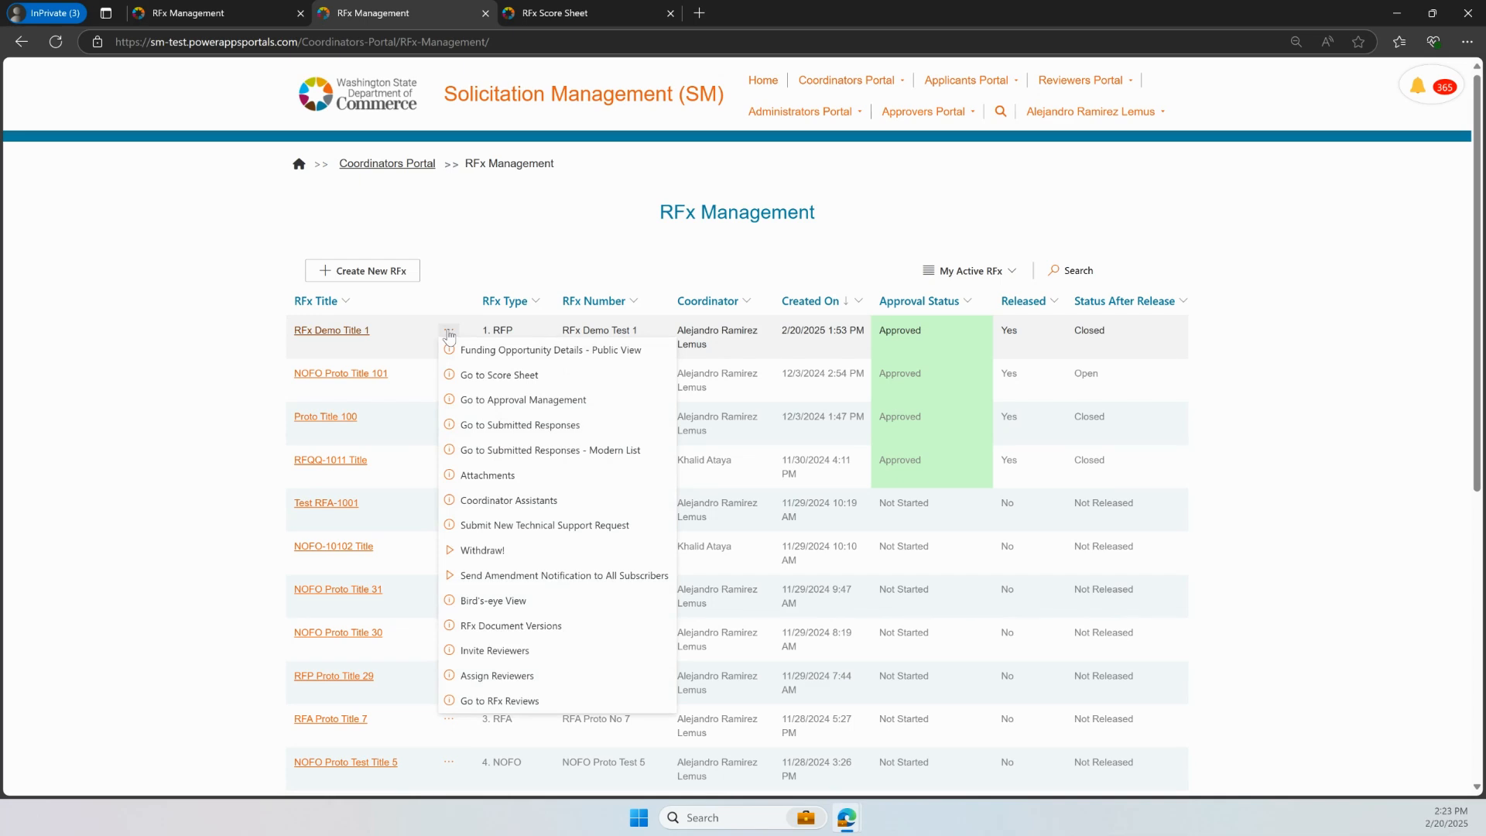
pyautogui.click(534, 678)
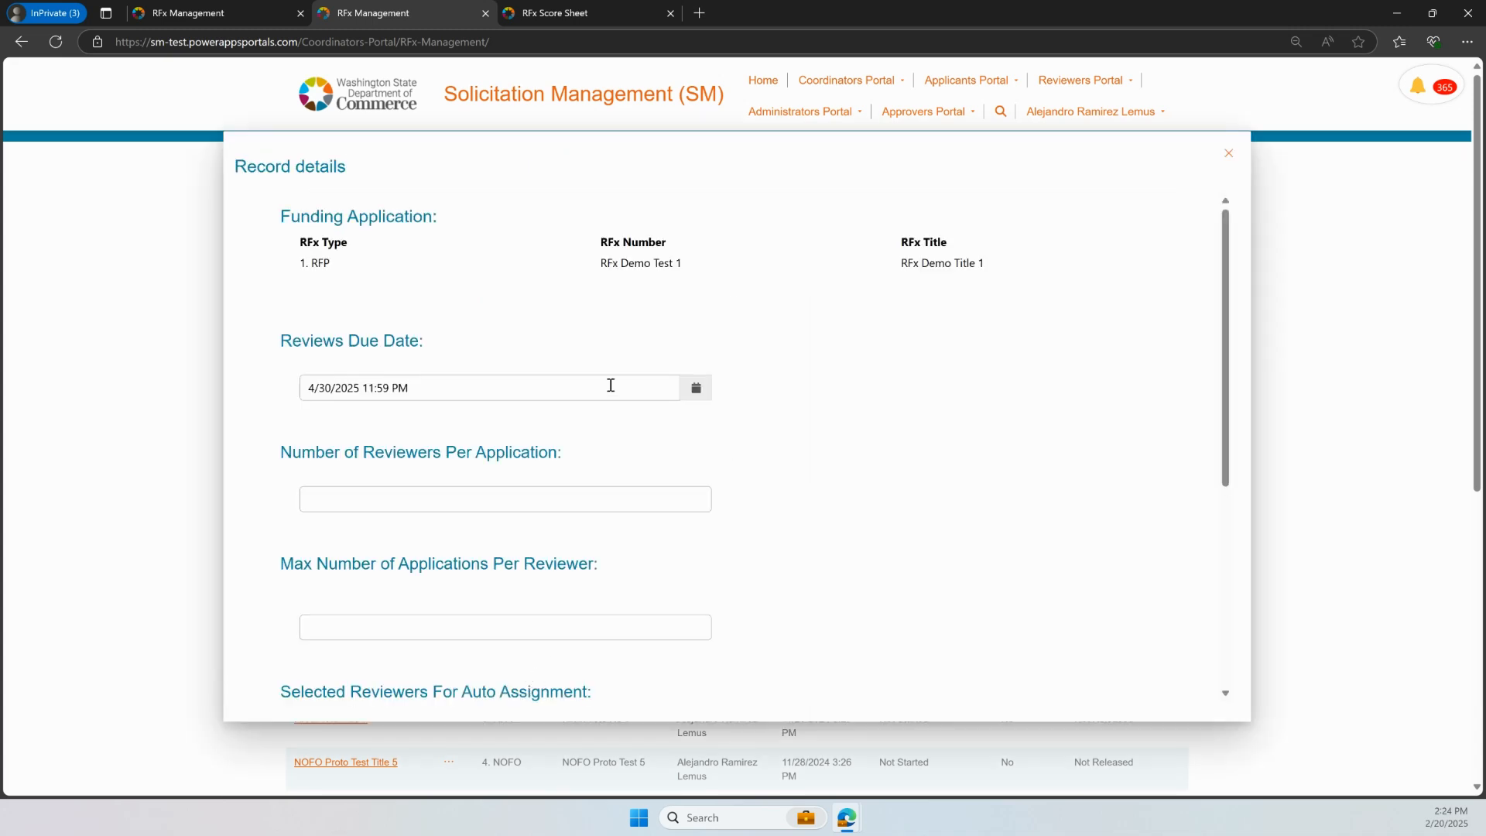
pyautogui.click(696, 390)
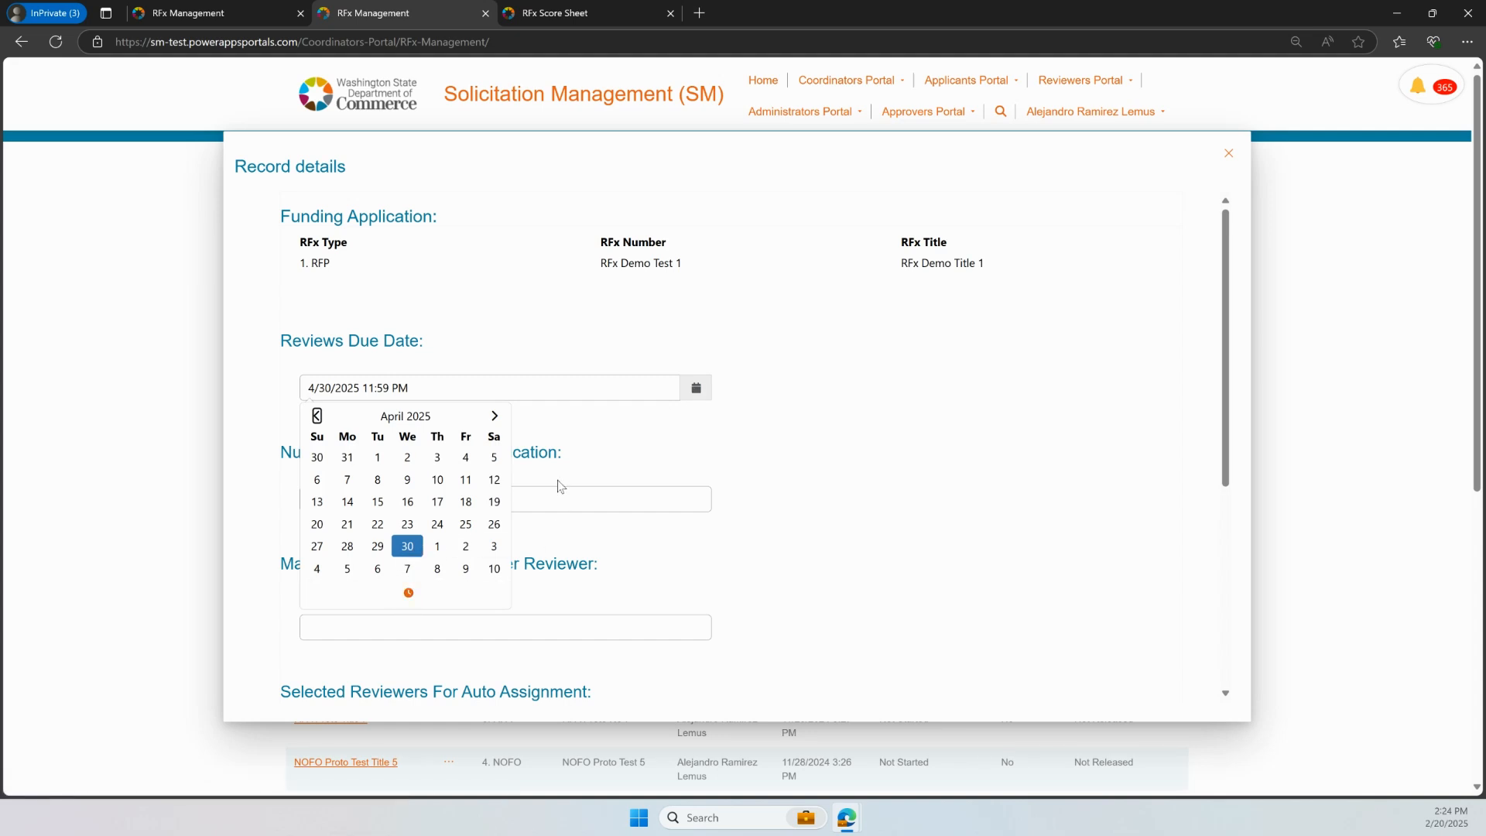
pyautogui.click(823, 514)
pyautogui.click(393, 500)
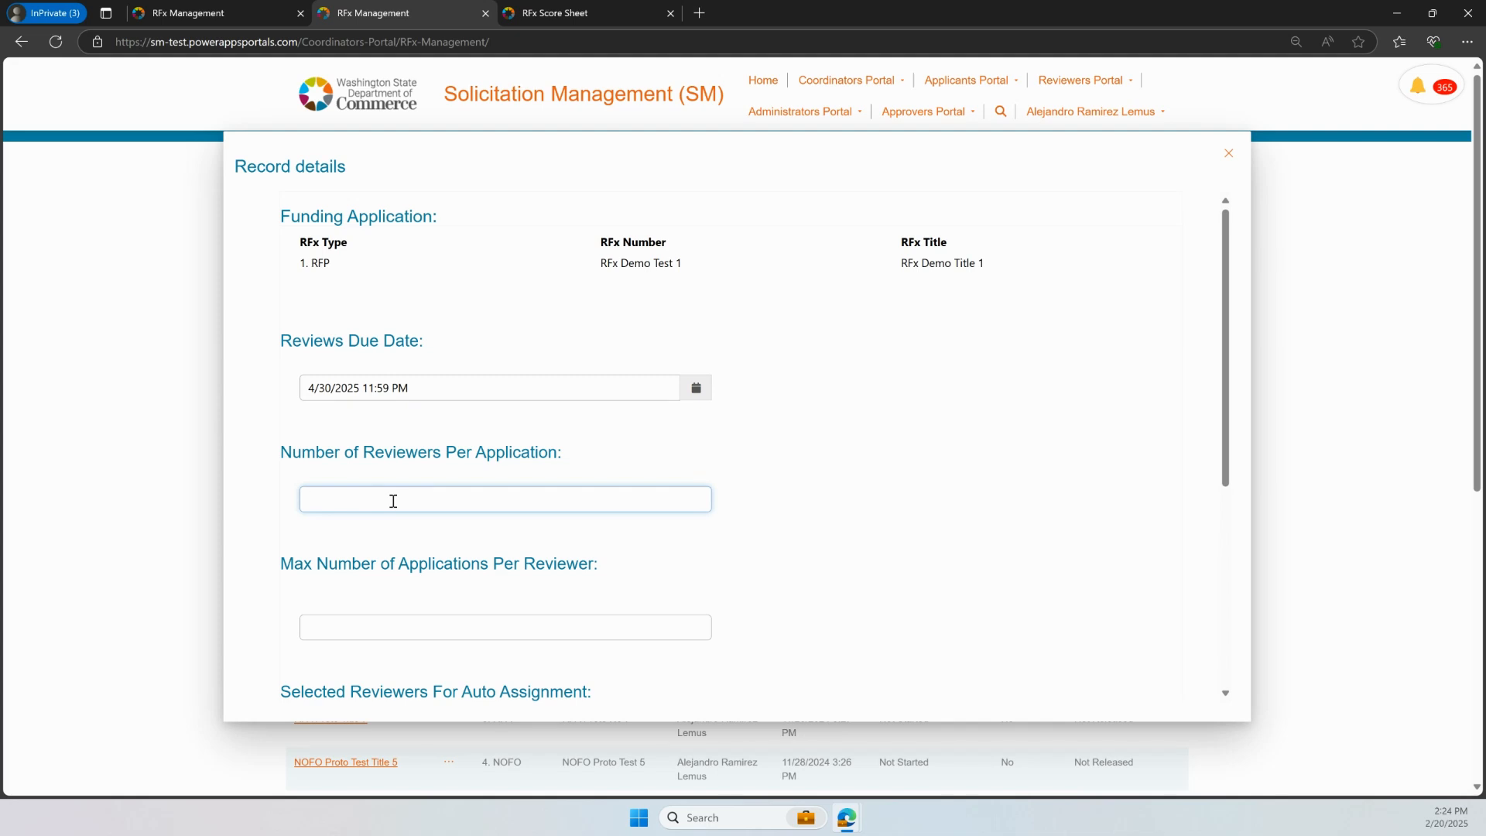
pyautogui.click(432, 618)
pyautogui.write('7')
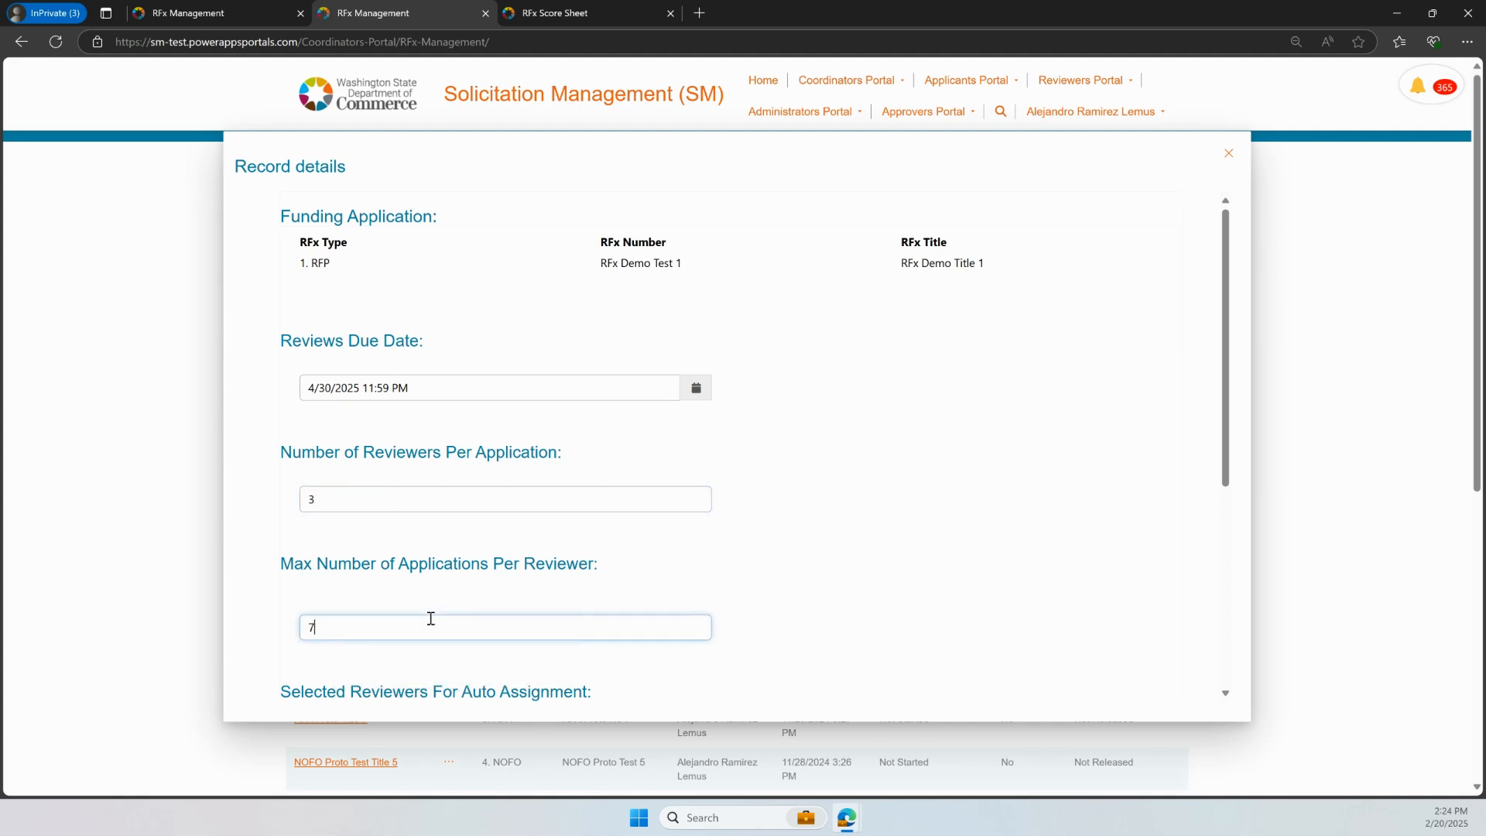
# Check the per-application and per-reviewer limits and look over the selected reviewers for auto assignment
pyautogui.scroll(-1, 909, 627)
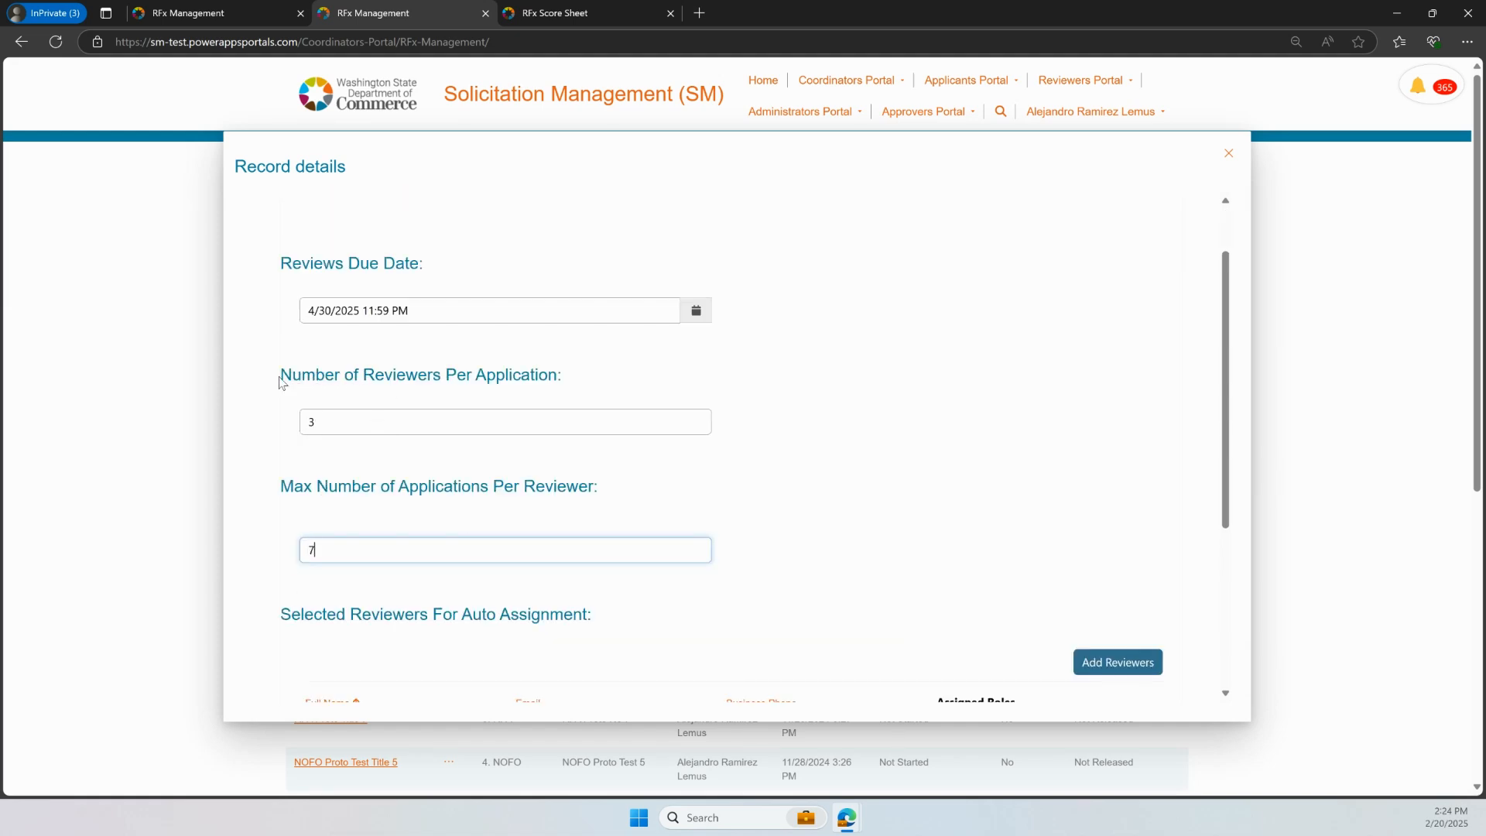
pyautogui.click(314, 420)
pyautogui.click(284, 431)
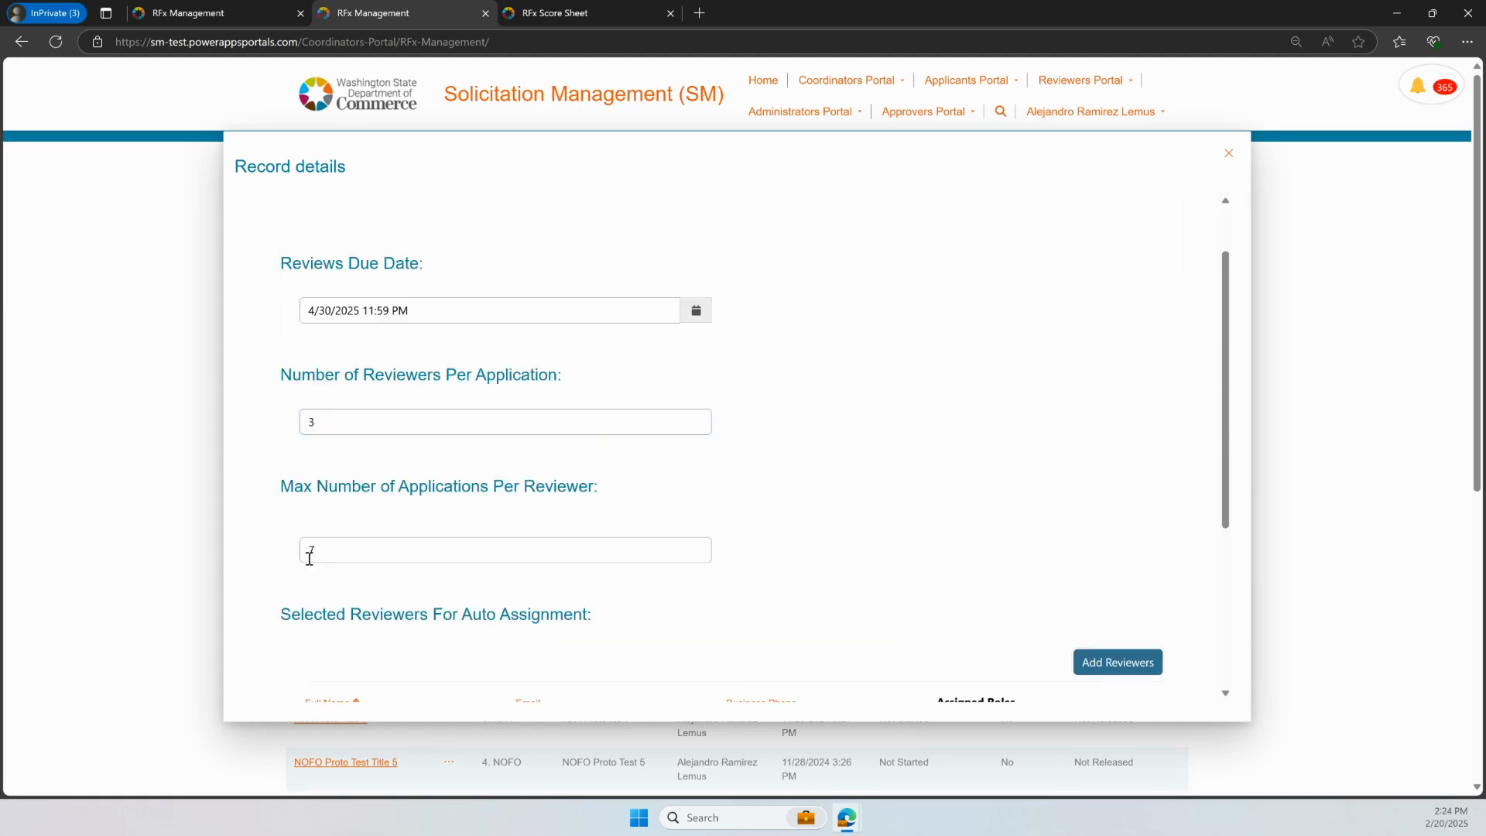
pyautogui.moveTo(314, 551); pyautogui.dragTo(282, 554)
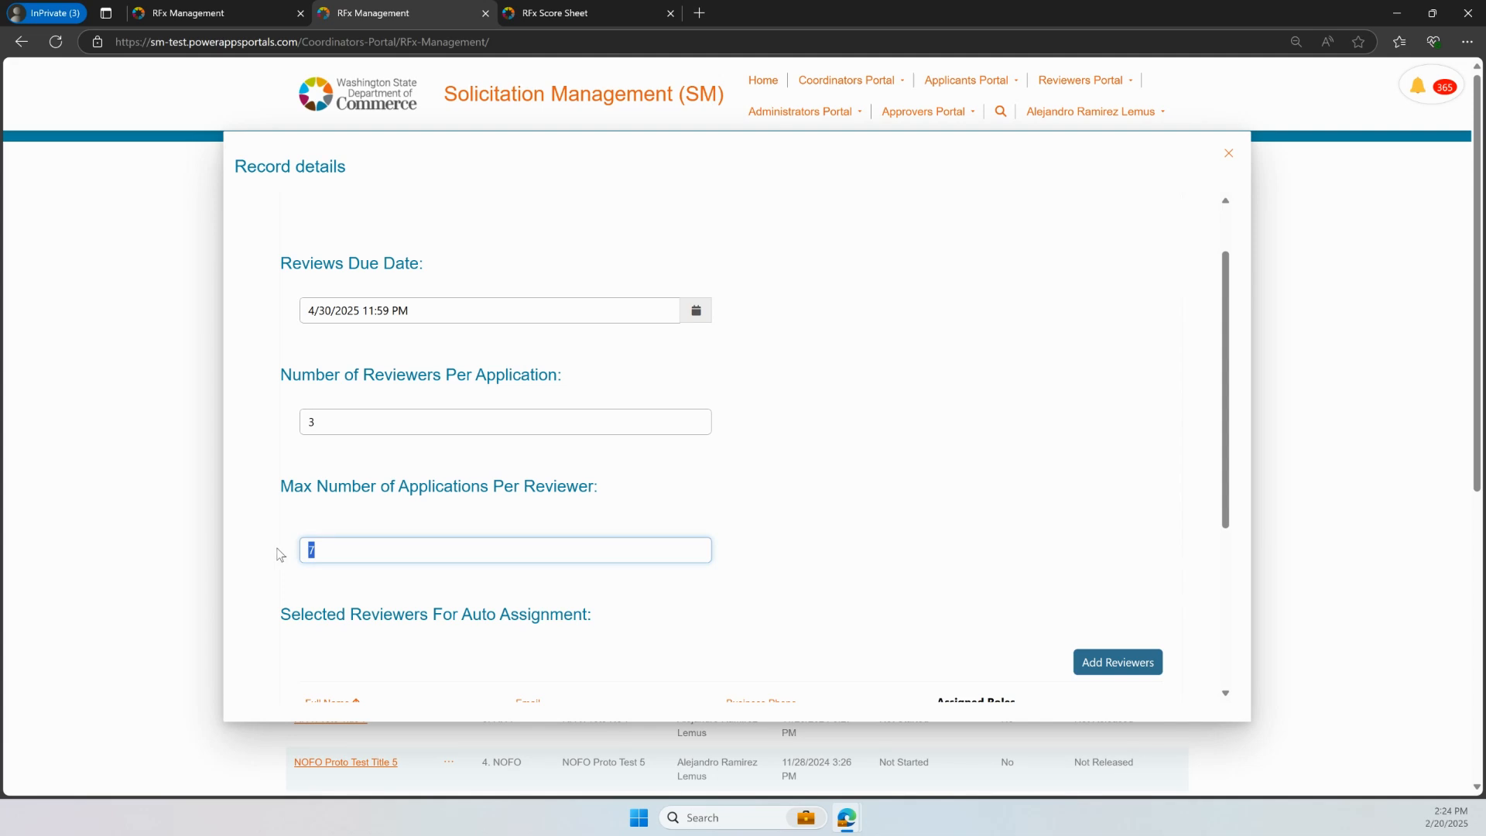
pyautogui.scroll(-1, 281, 555)
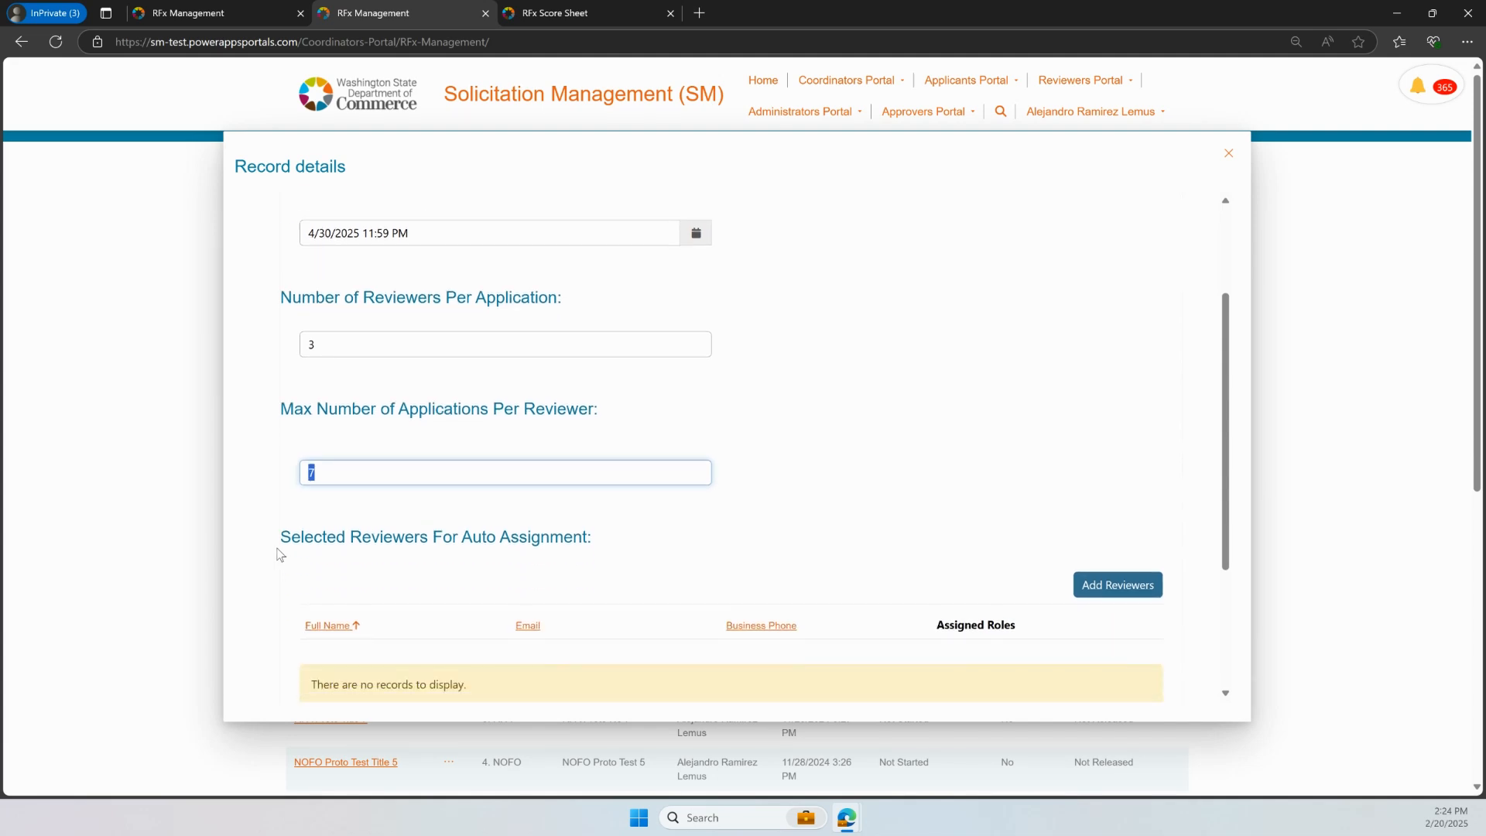
pyautogui.scroll(1, 282, 550)
pyautogui.scroll(-5, 1102, 482)
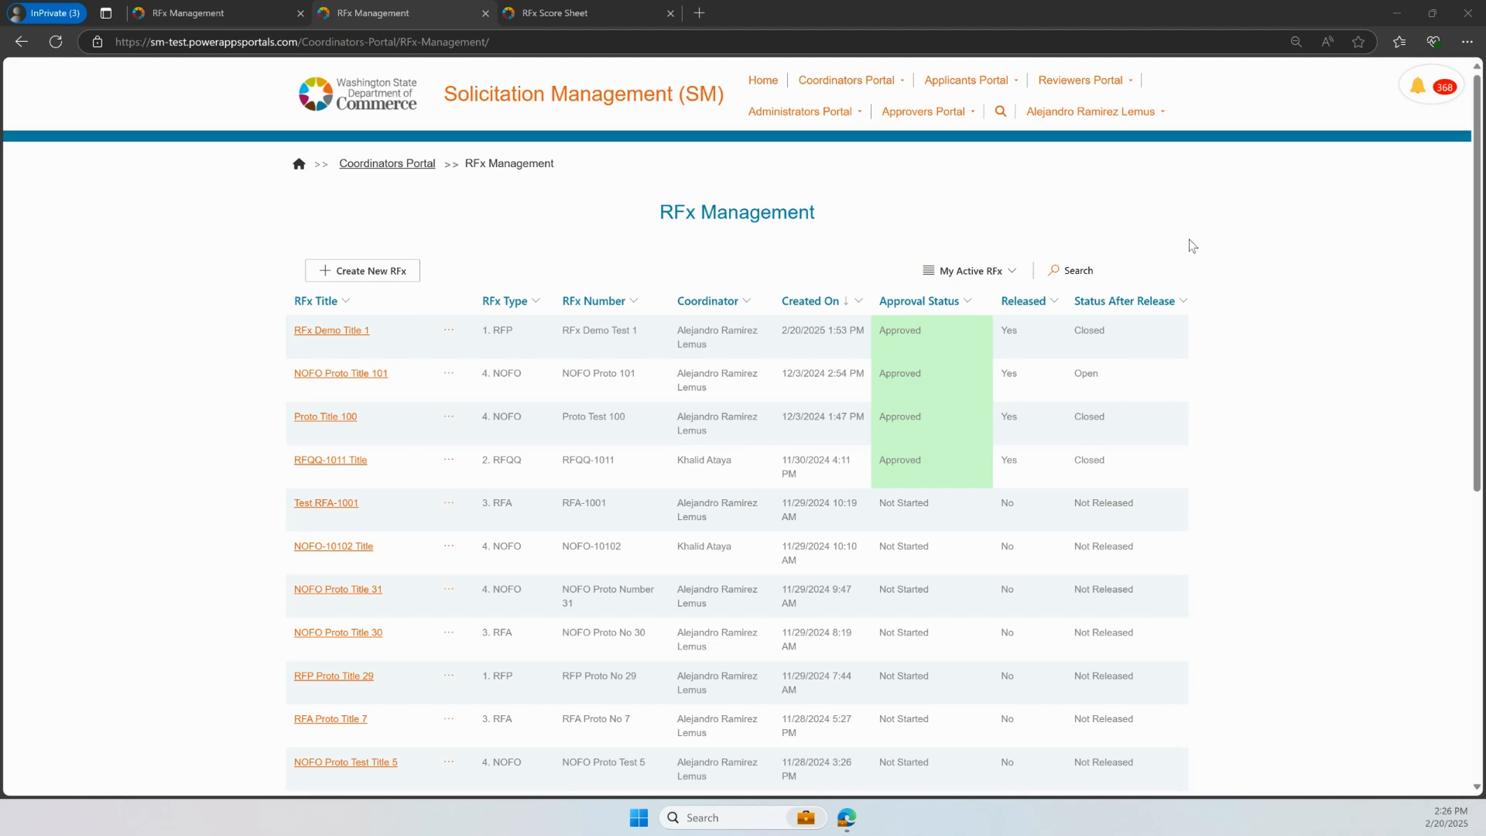
# Open the Assigned Applications in the Reviewers Portal and go to the scoring page for RFx Demo Title 1
pyautogui.click(1102, 92)
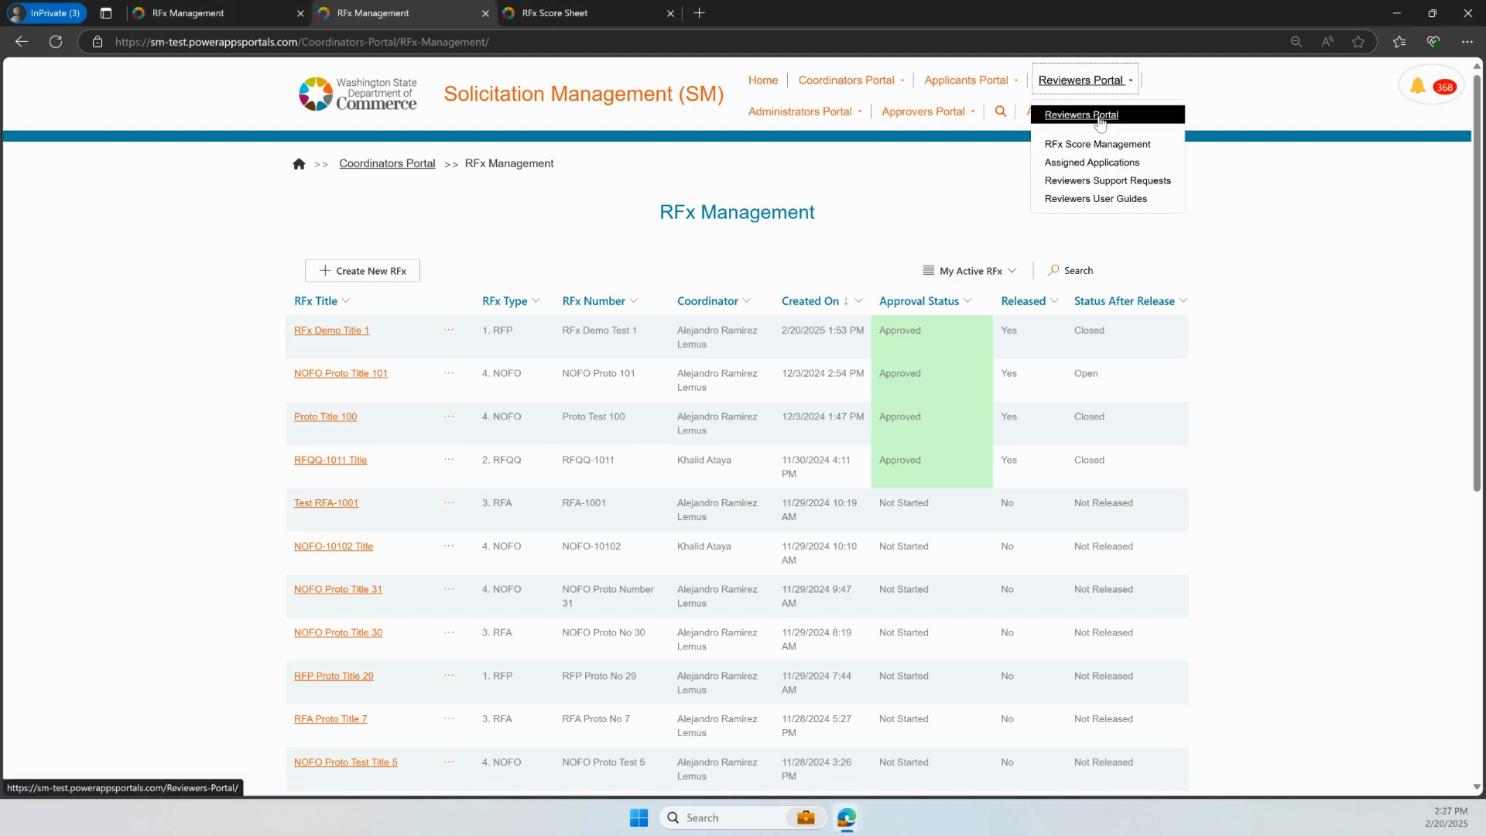
pyautogui.click(1080, 110)
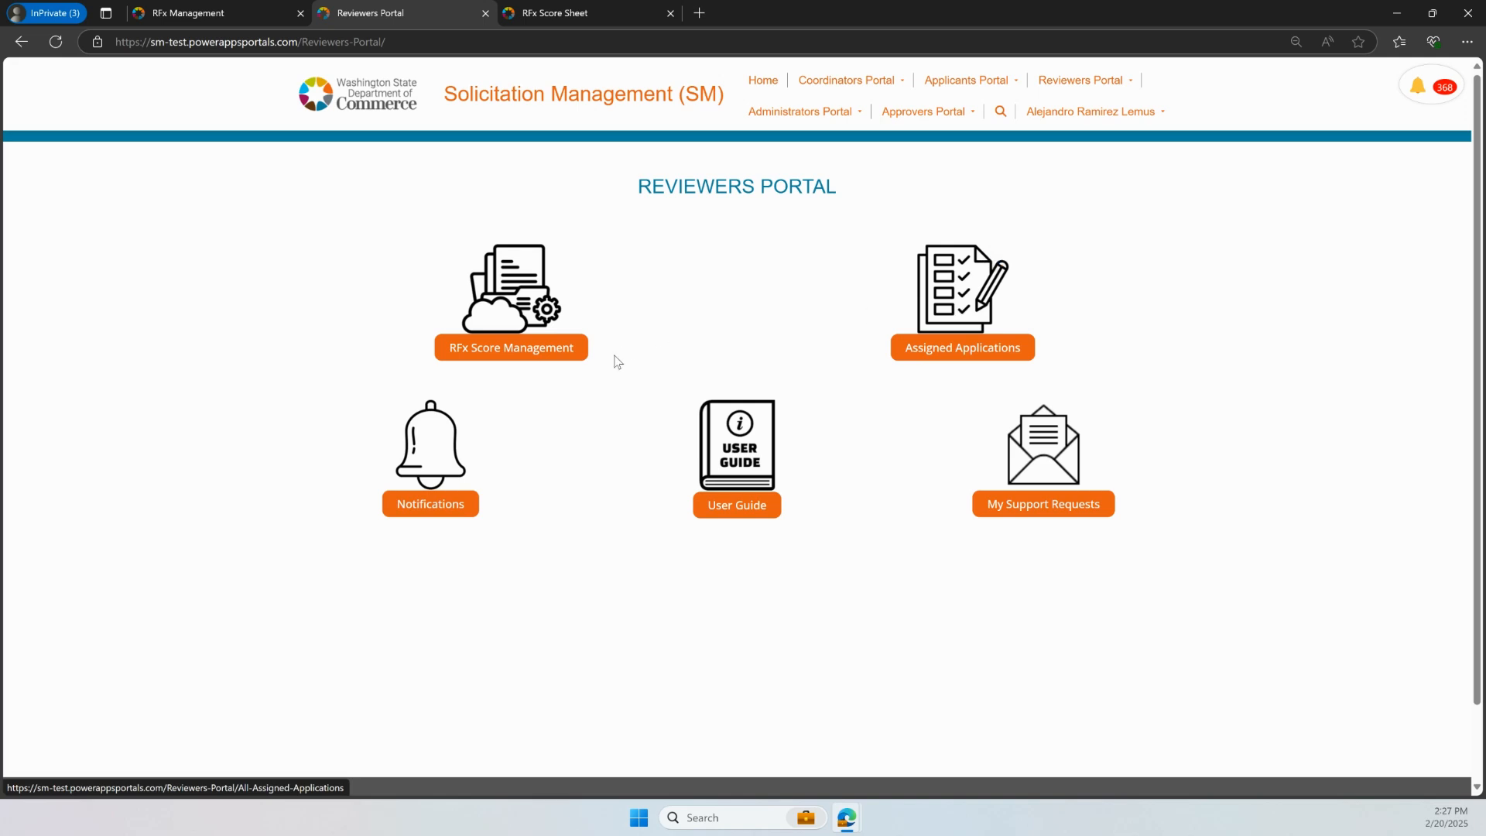
pyautogui.click(957, 353)
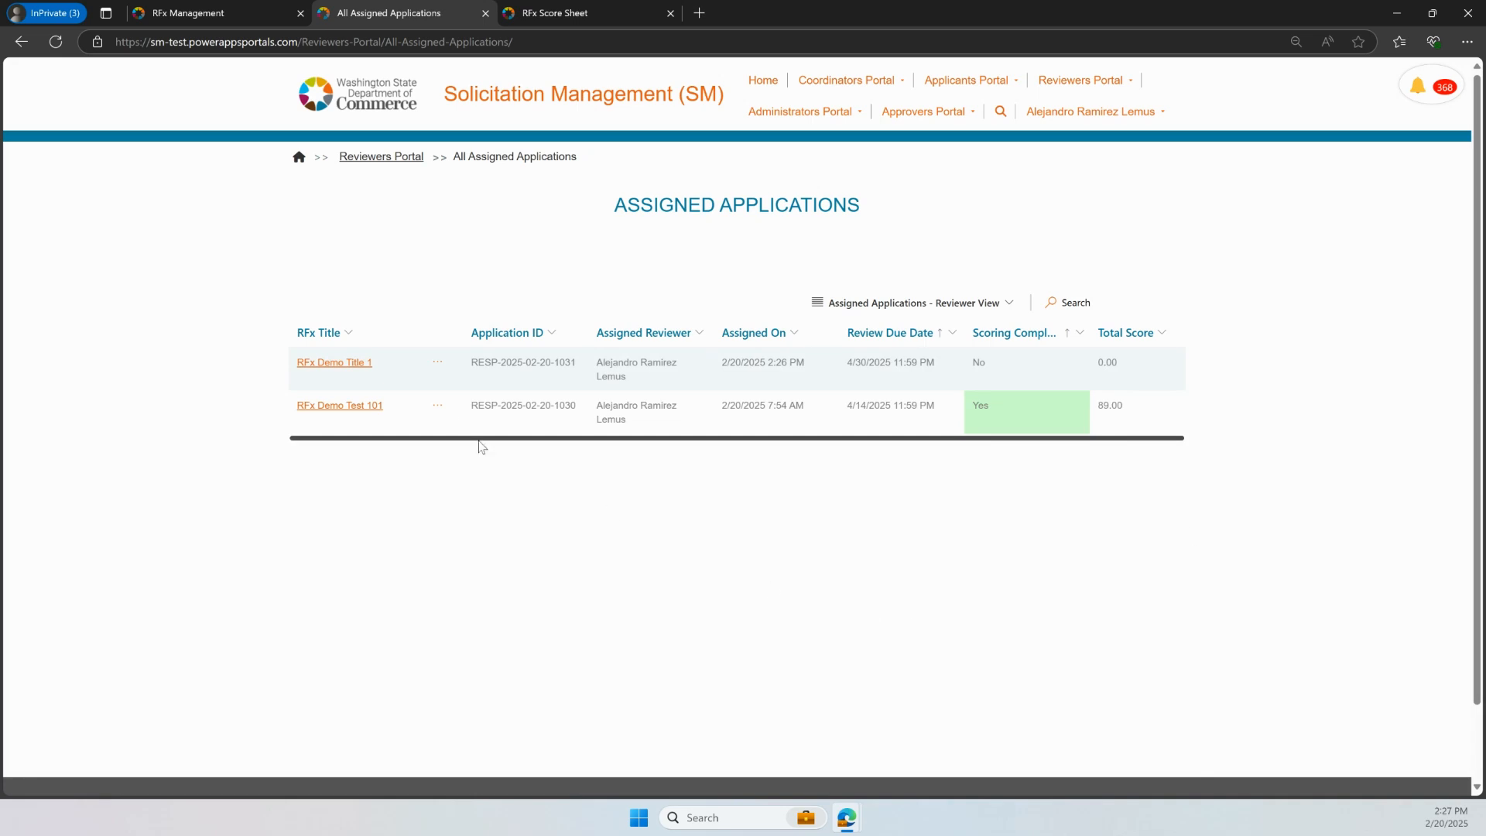
pyautogui.moveTo(288, 368); pyautogui.dragTo(386, 363)
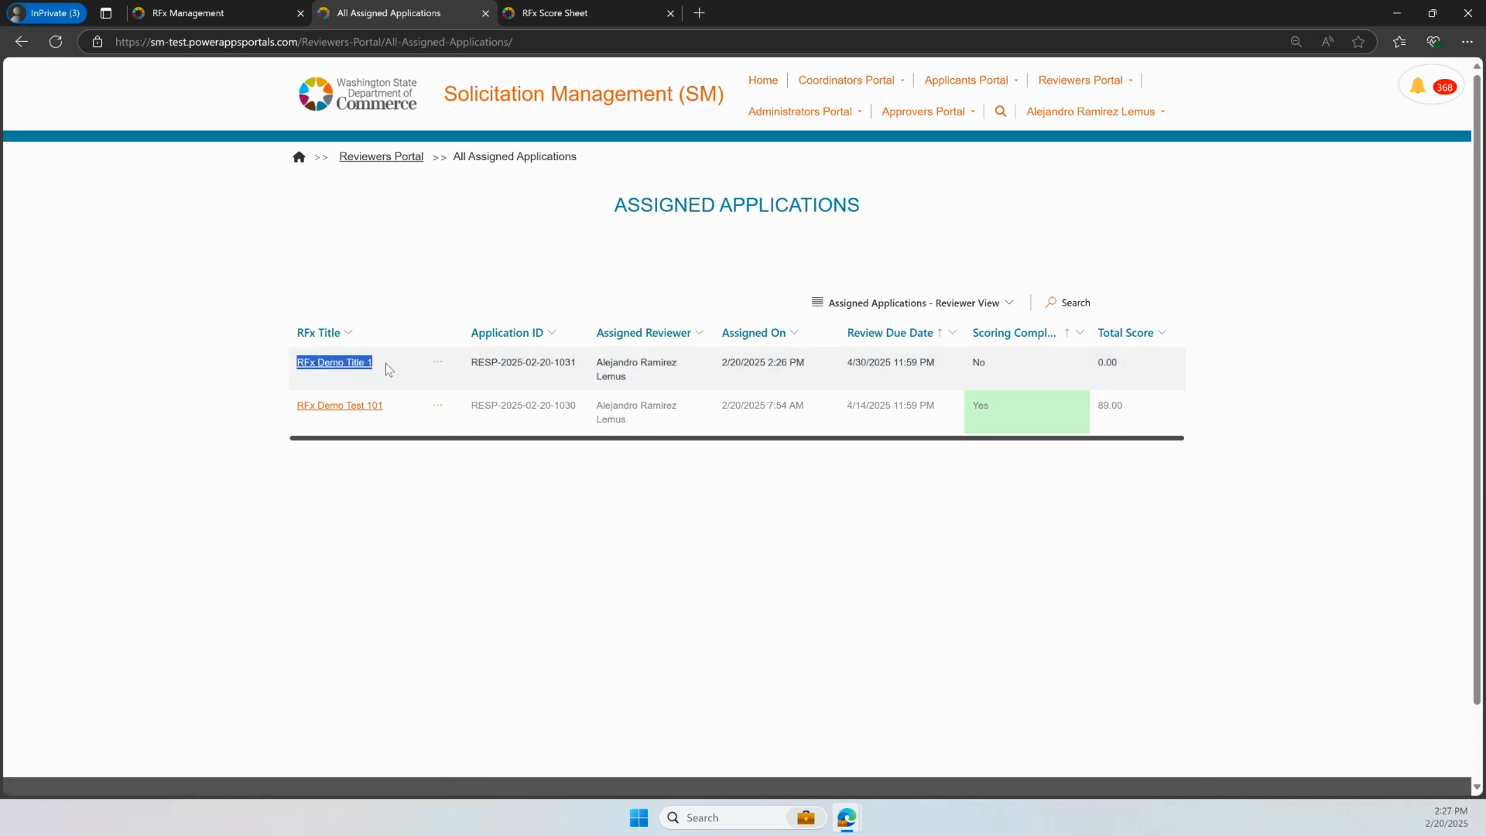
pyautogui.click(438, 366)
pyautogui.click(435, 368)
pyautogui.click(435, 367)
pyautogui.click(473, 385)
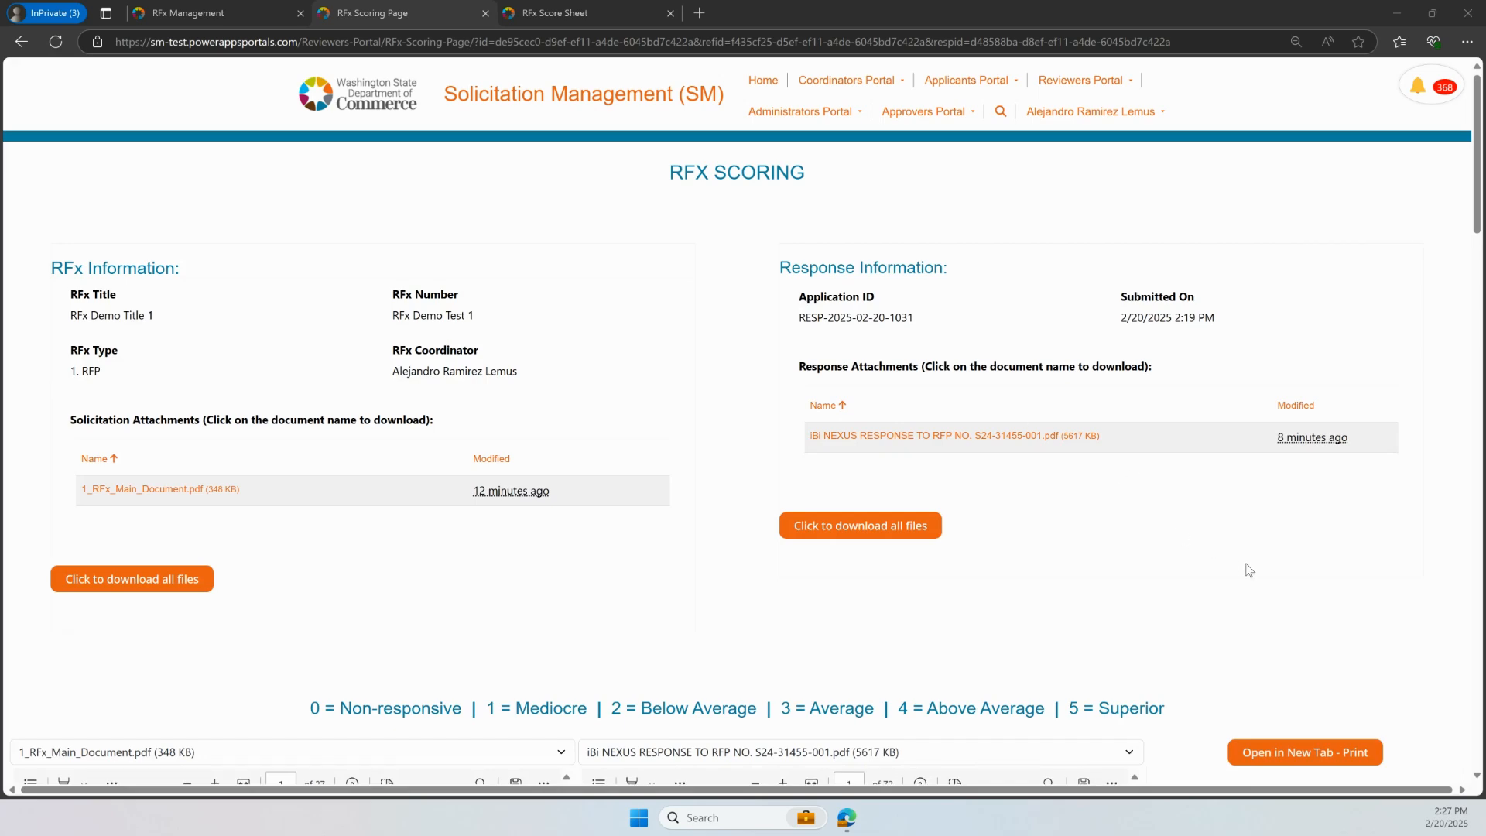
# Change the page fit of the response PDF and look over the documents beside the technical proposal scores
pyautogui.scroll(-5, 1249, 569)
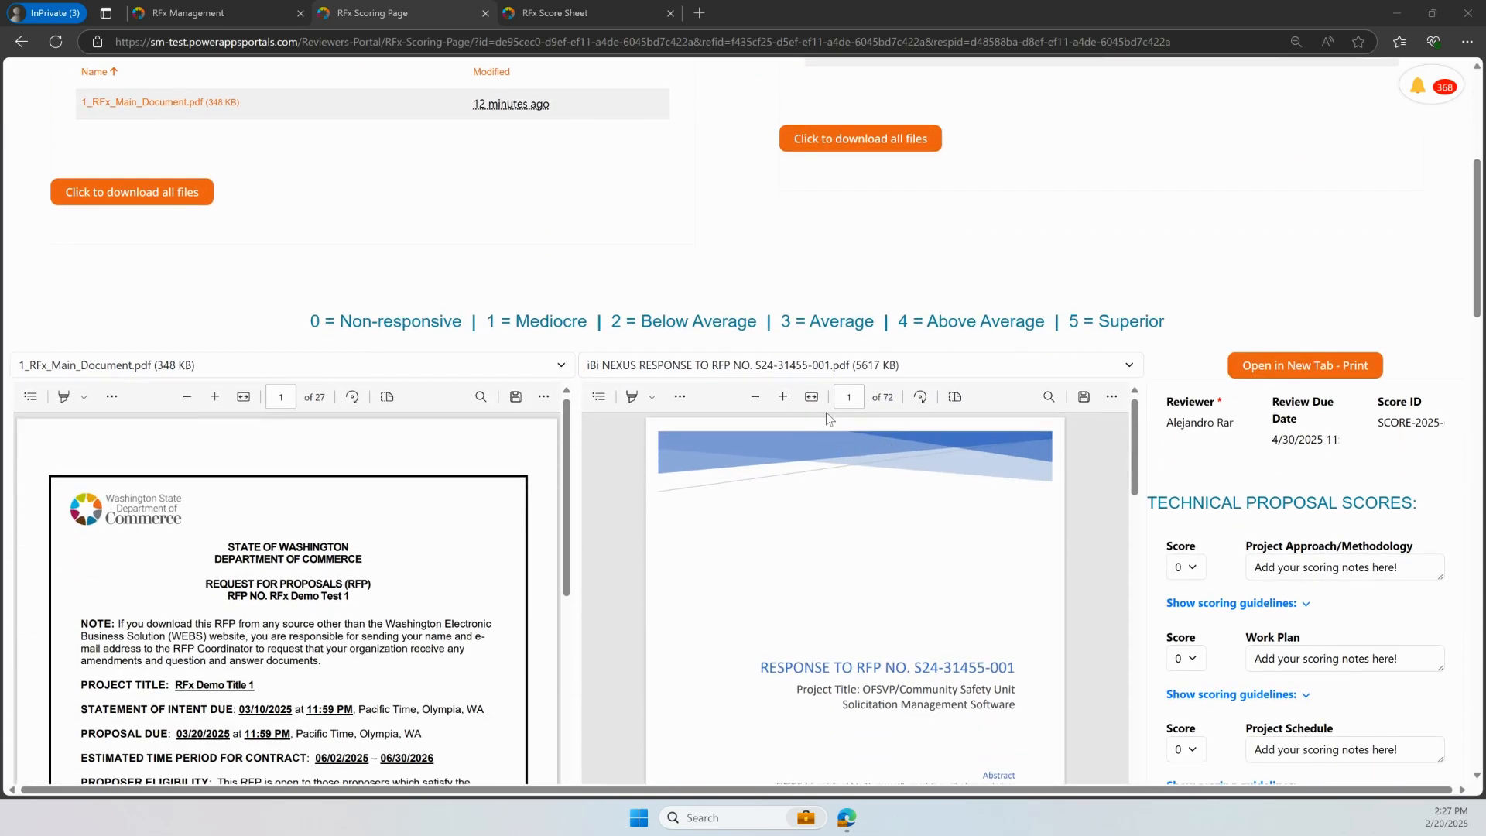
pyautogui.click(811, 399)
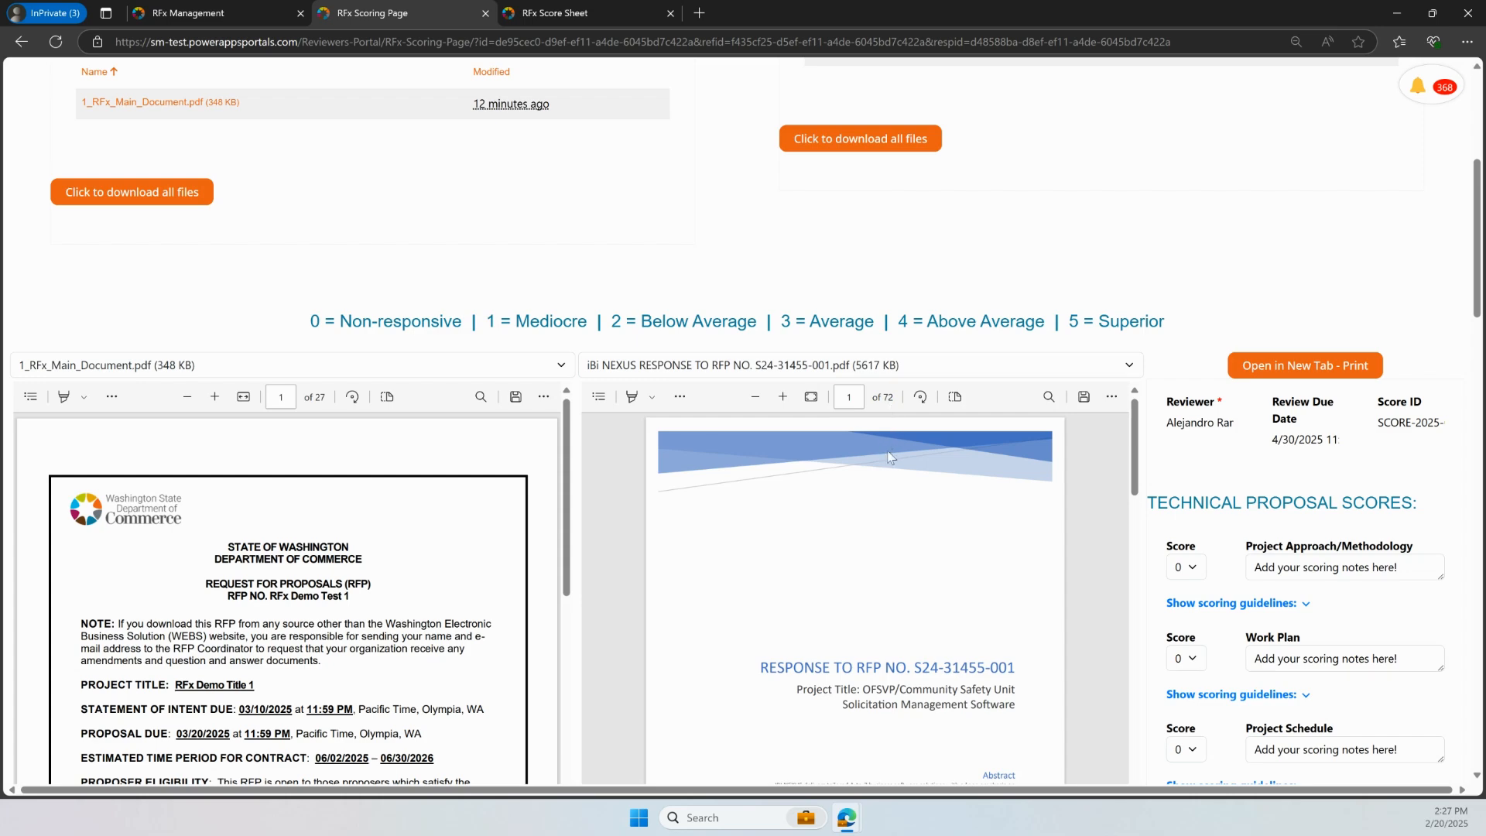
pyautogui.scroll(-3, 1120, 354)
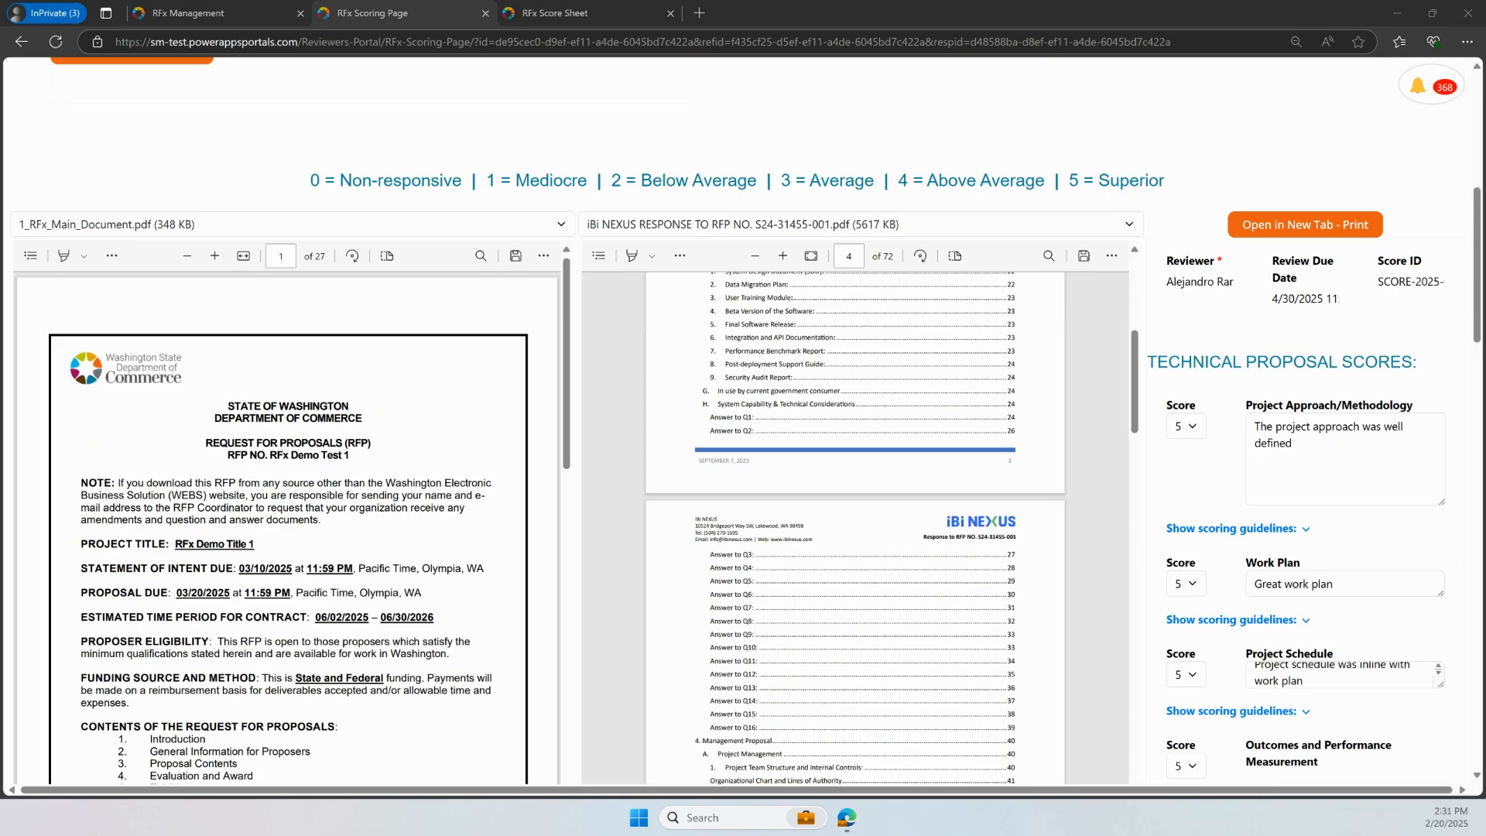
pyautogui.scroll(4, 1114, 325)
pyautogui.scroll(6, 1144, 352)
pyautogui.scroll(-7, 1169, 372)
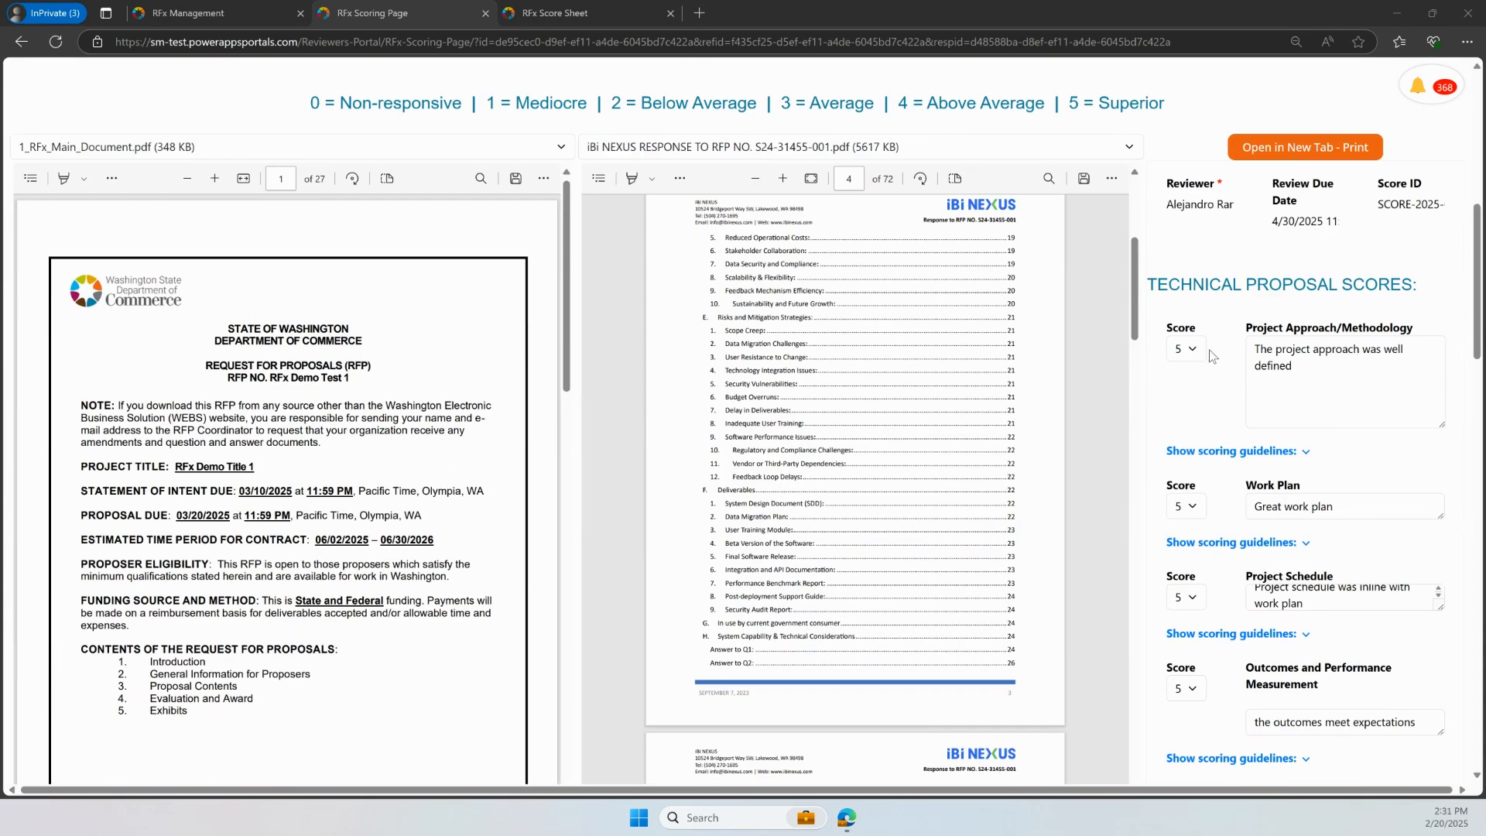
# Show the Project Approach/Methodology scoring guidelines and examine the tables of contents in the response PDF and the RFP document
pyautogui.click(1302, 452)
pyautogui.moveTo(1135, 286); pyautogui.dragTo(1140, 225)
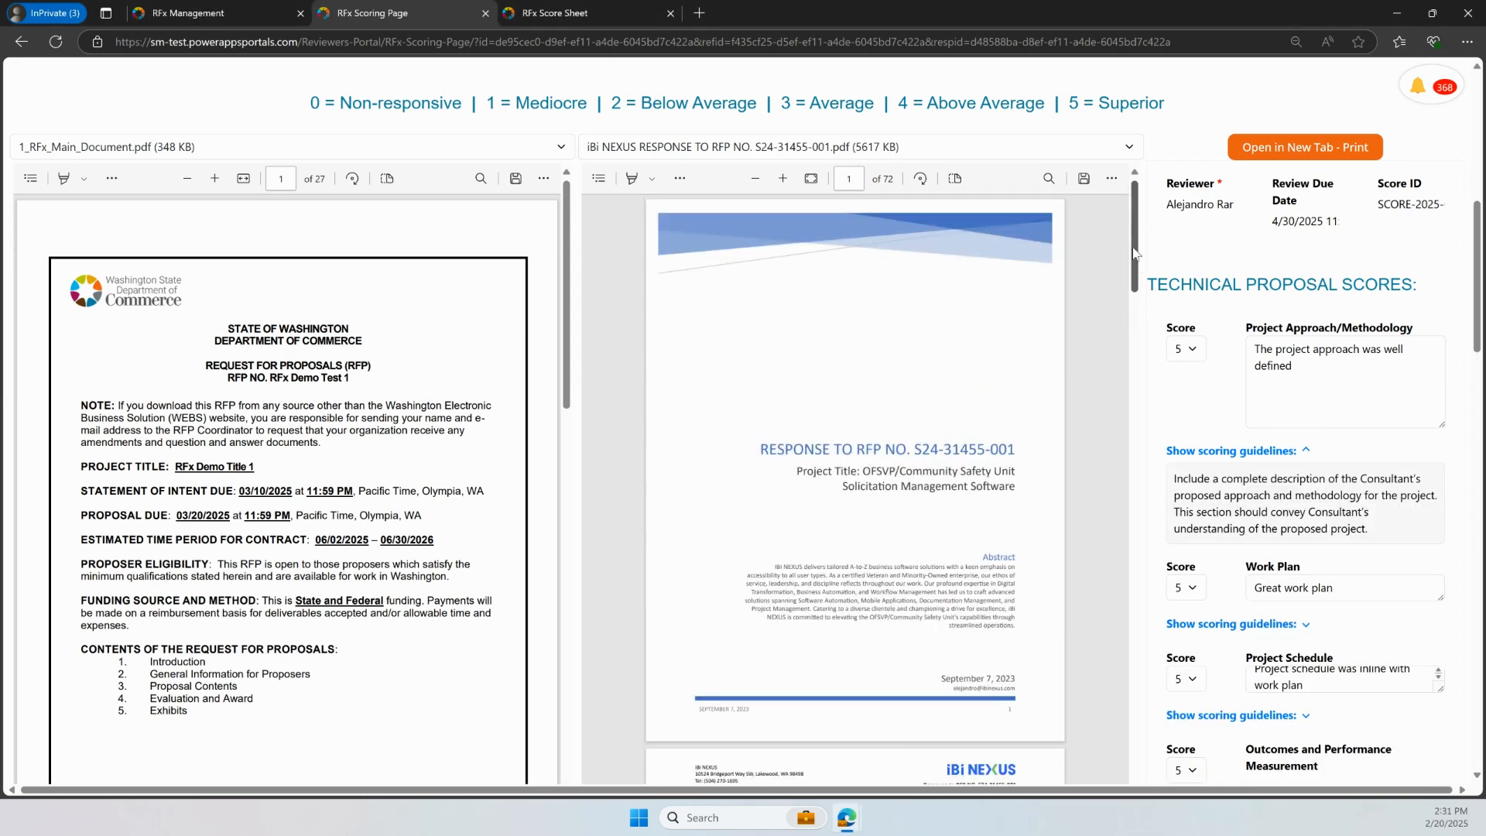
pyautogui.keyDown('ctrl'); pyautogui.scroll(1, 941, 346); pyautogui.keyUp('ctrl')
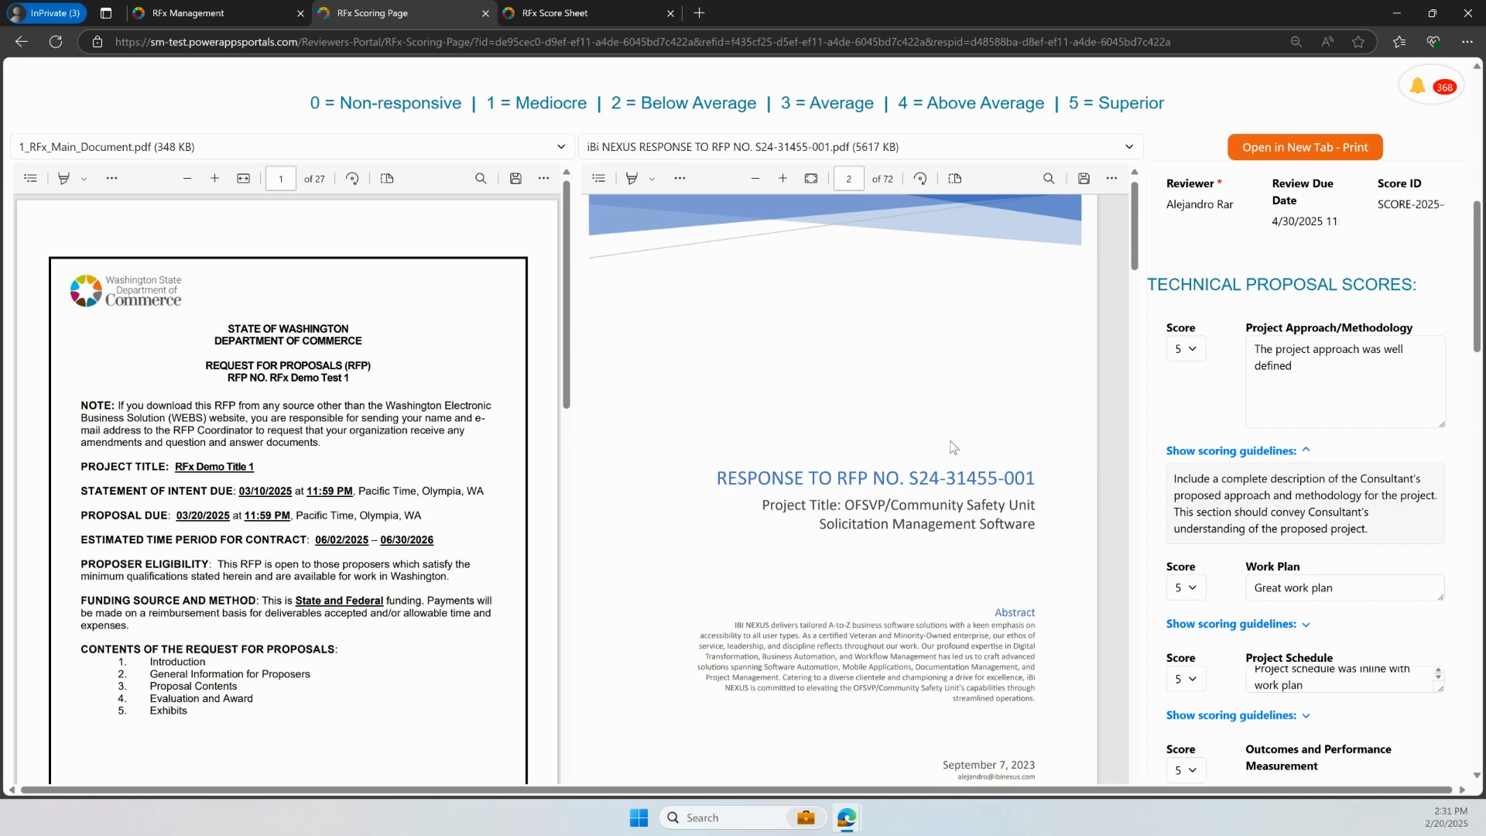
pyautogui.scroll(-5, 1068, 472)
pyautogui.scroll(-15, 1087, 453)
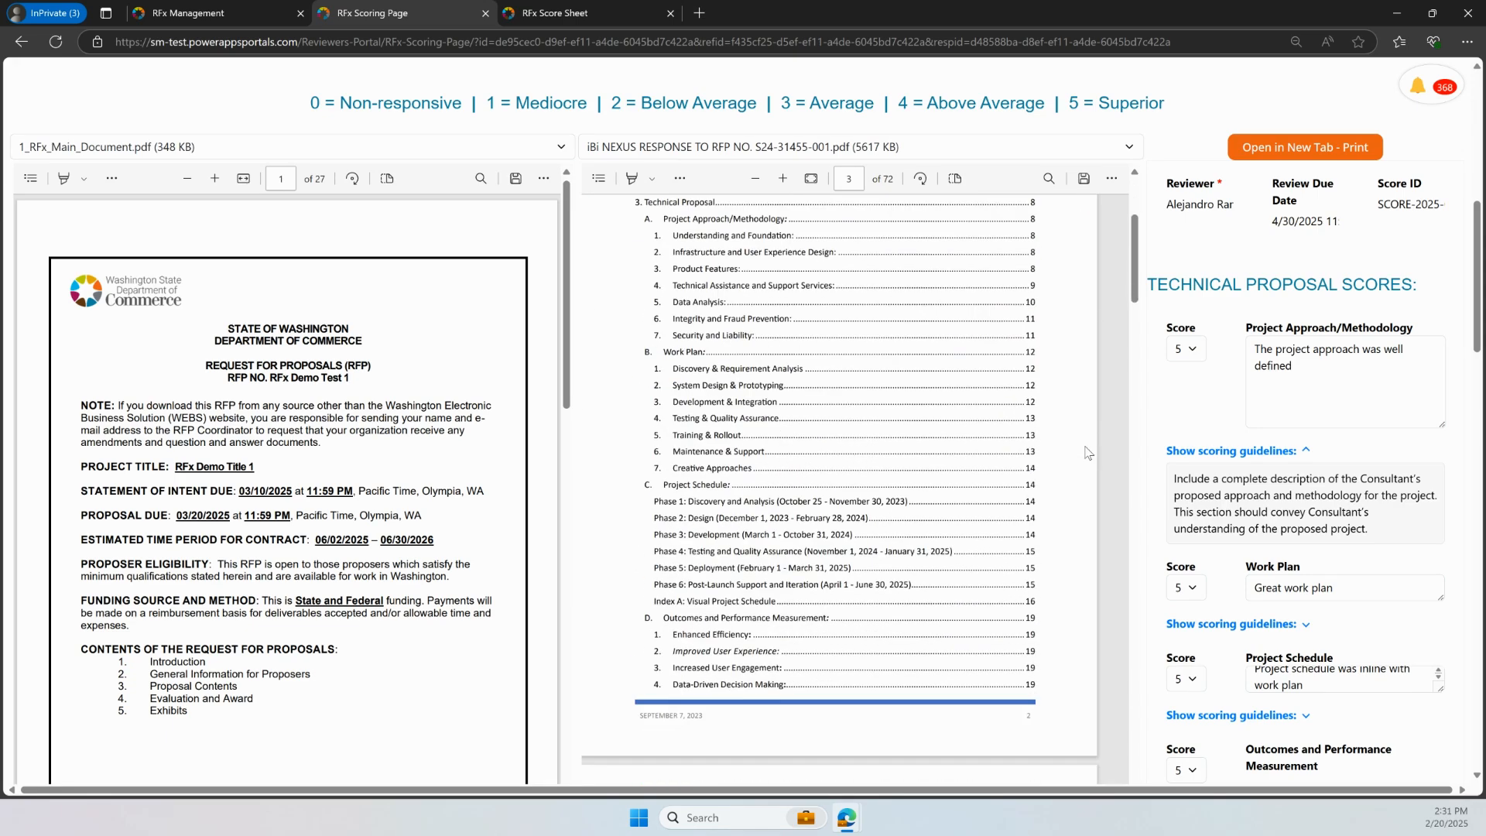
pyautogui.scroll(-3, 1087, 453)
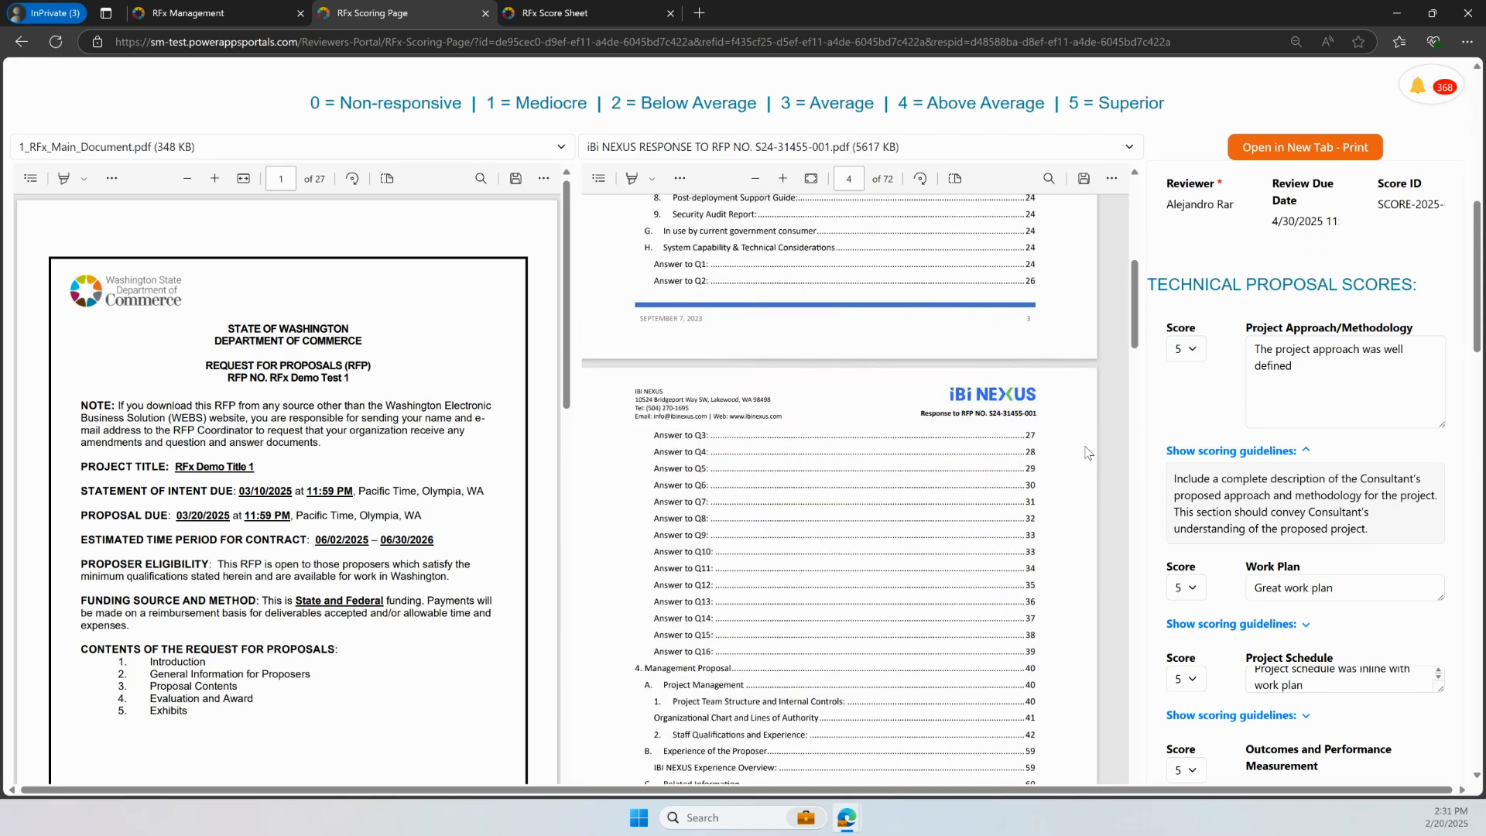
pyautogui.scroll(-9, 410, 464)
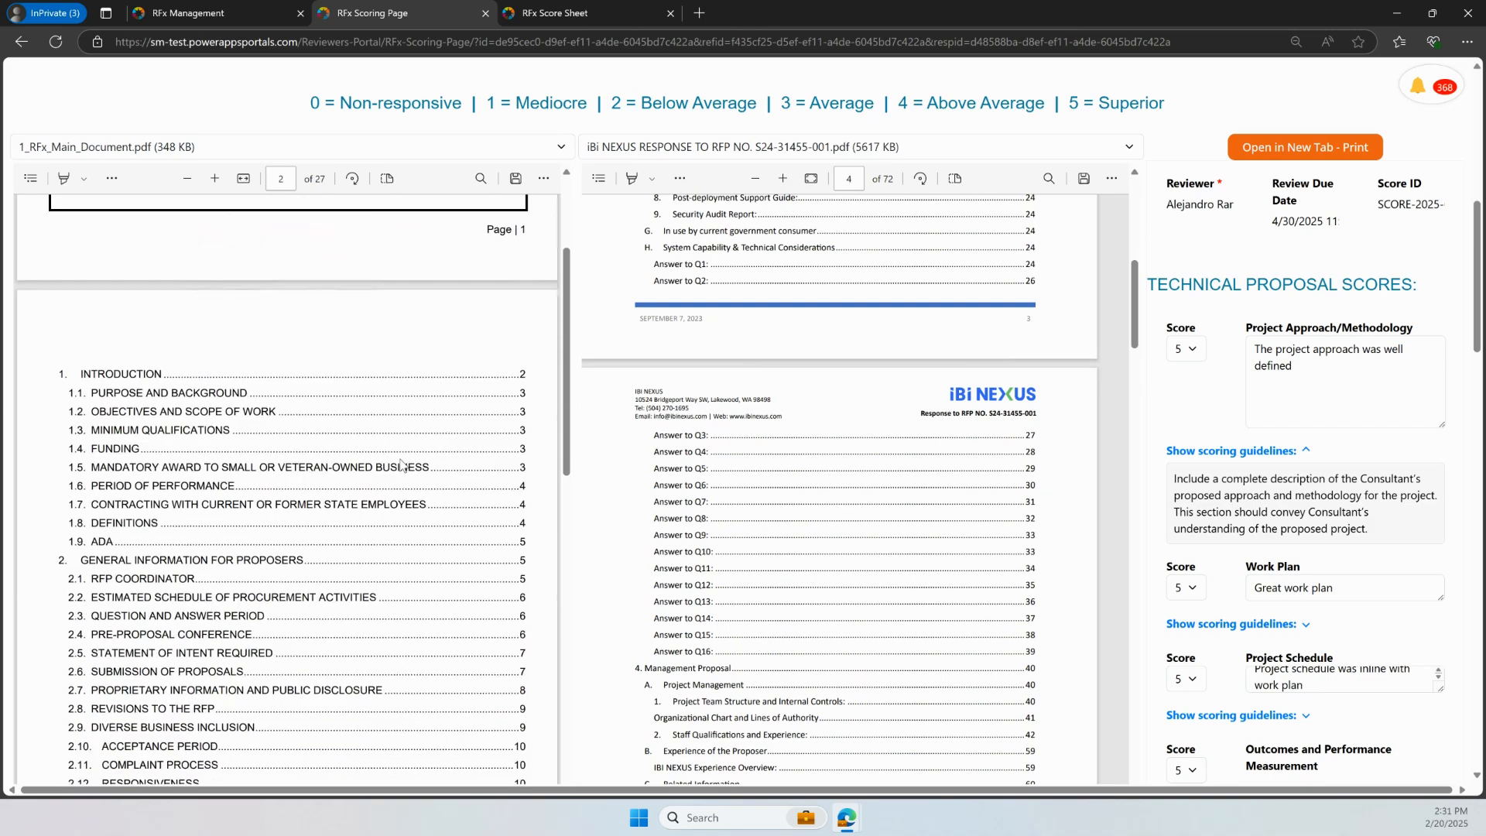
pyautogui.scroll(-2, 401, 464)
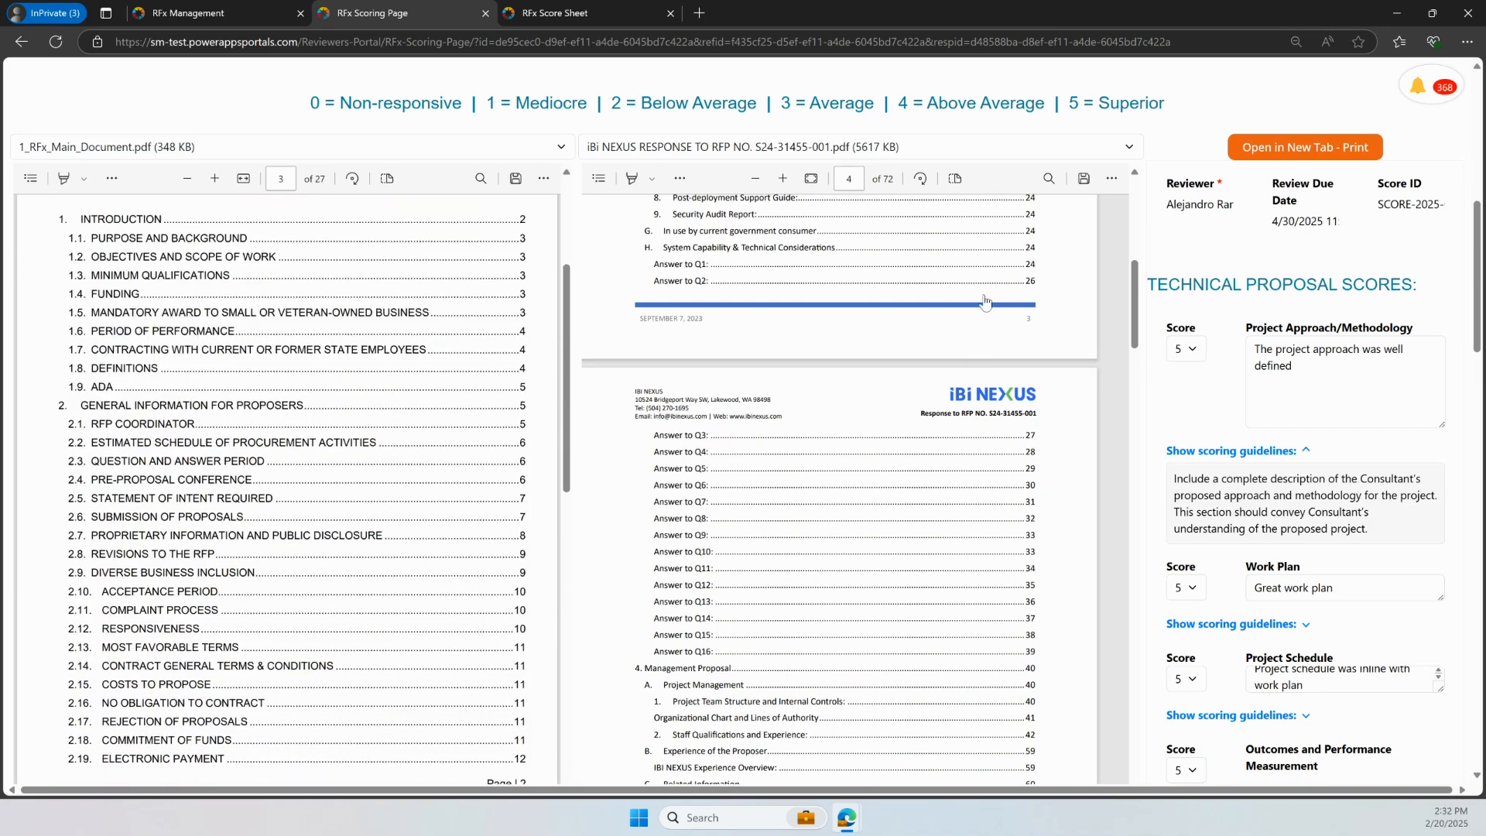
pyautogui.scroll(-7, 1251, 368)
# Mark the scoring as completed at the end of the score form and save the review
pyautogui.scroll(-6, 1251, 369)
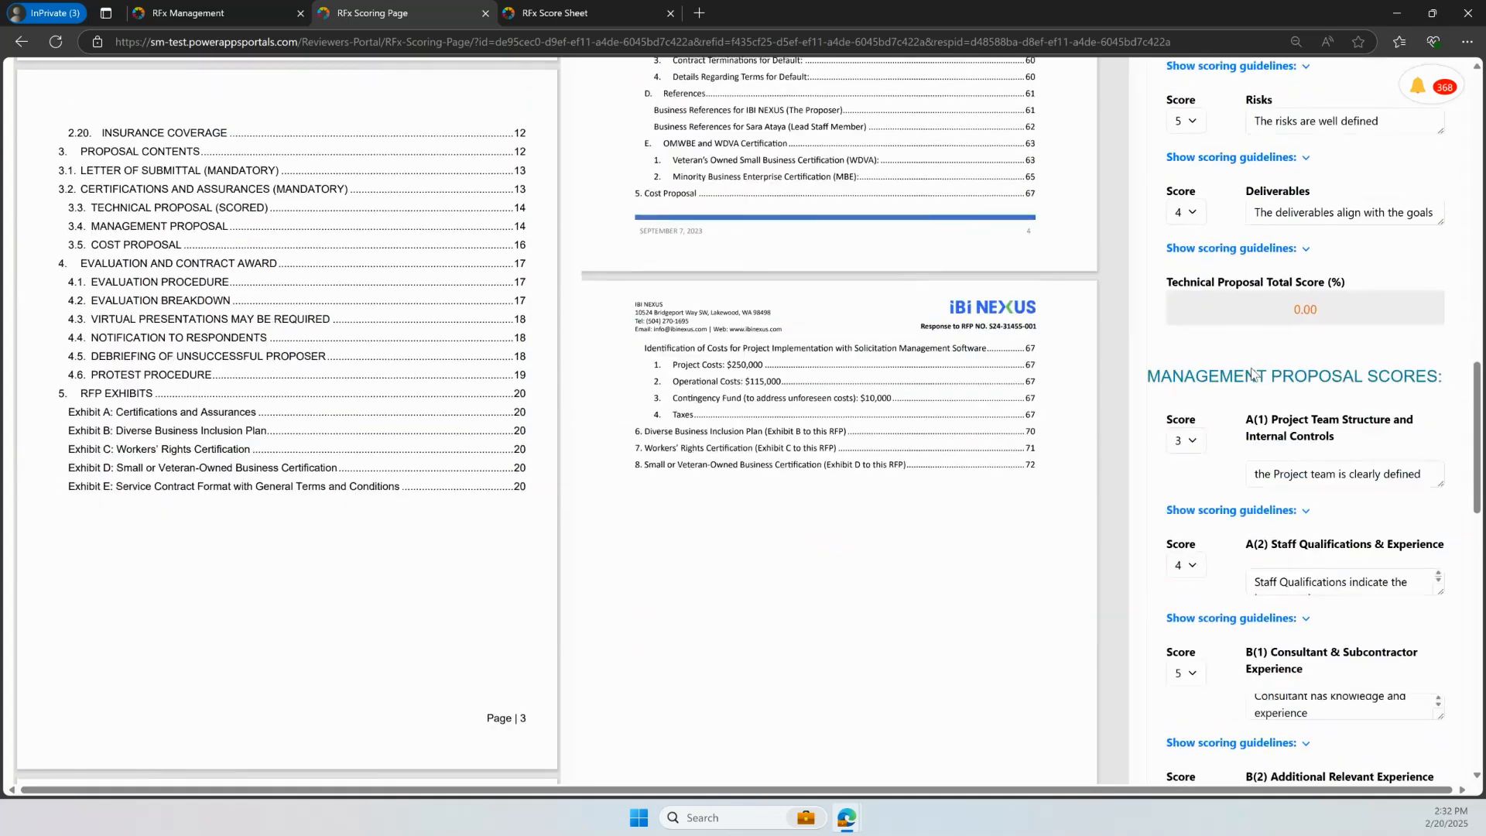
pyautogui.scroll(-8, 1324, 339)
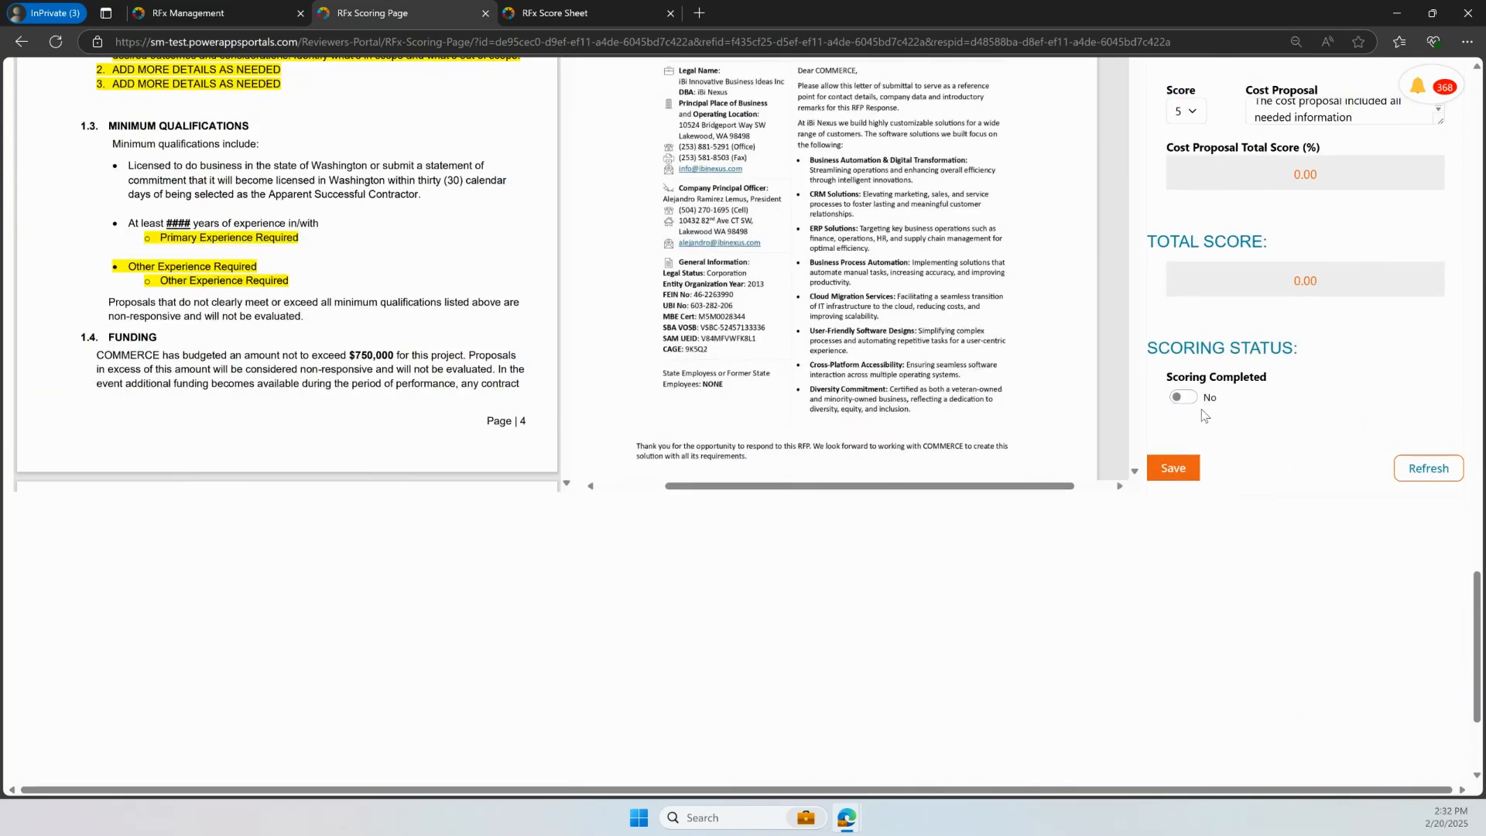
pyautogui.click(1184, 398)
pyautogui.click(1180, 474)
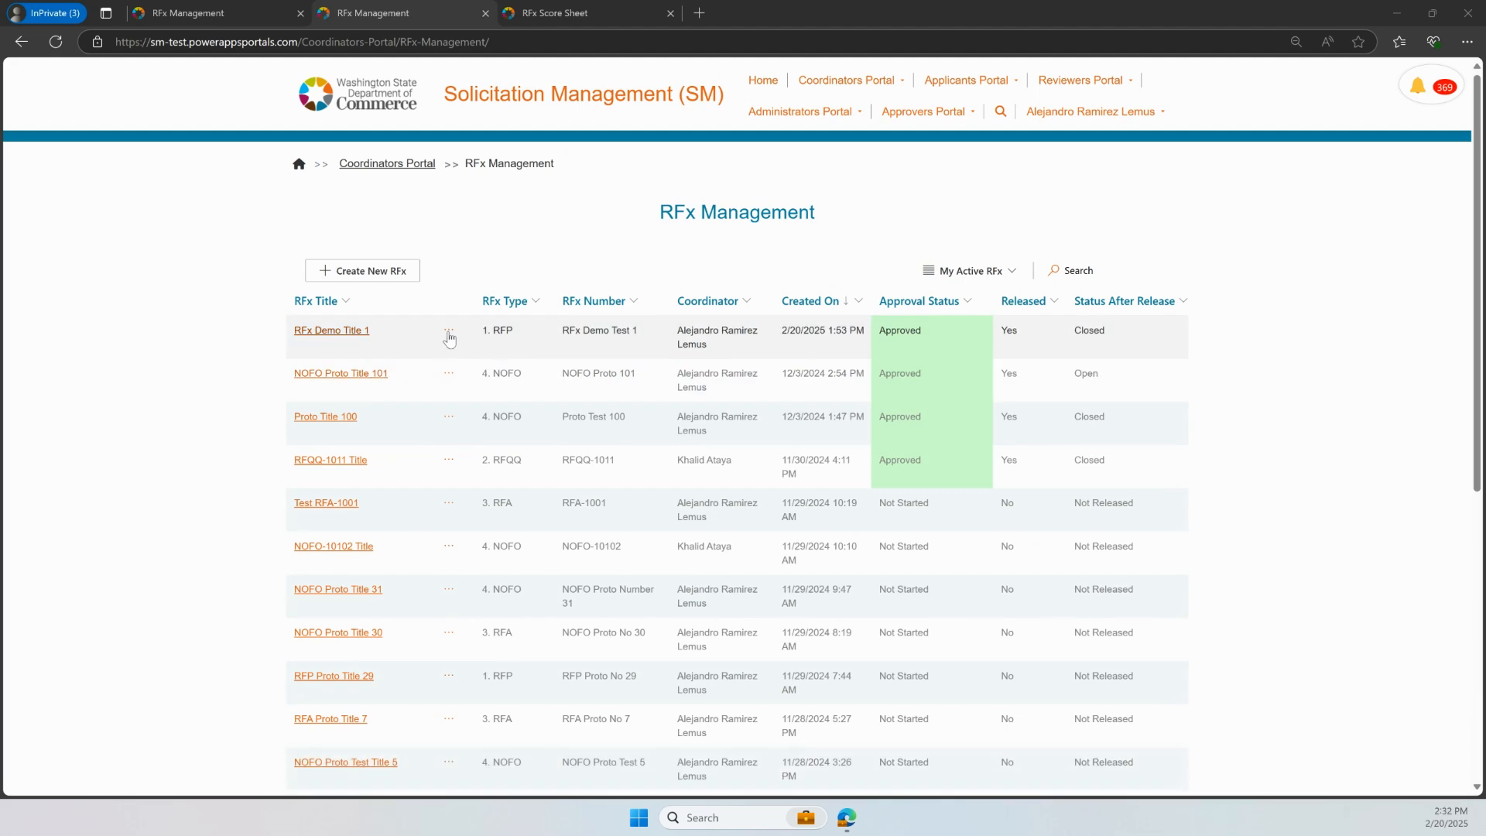
# Open the submitted responses for RFx Demo Title 1 from RFx Management and view the applicant's business details
pyautogui.click(449, 333)
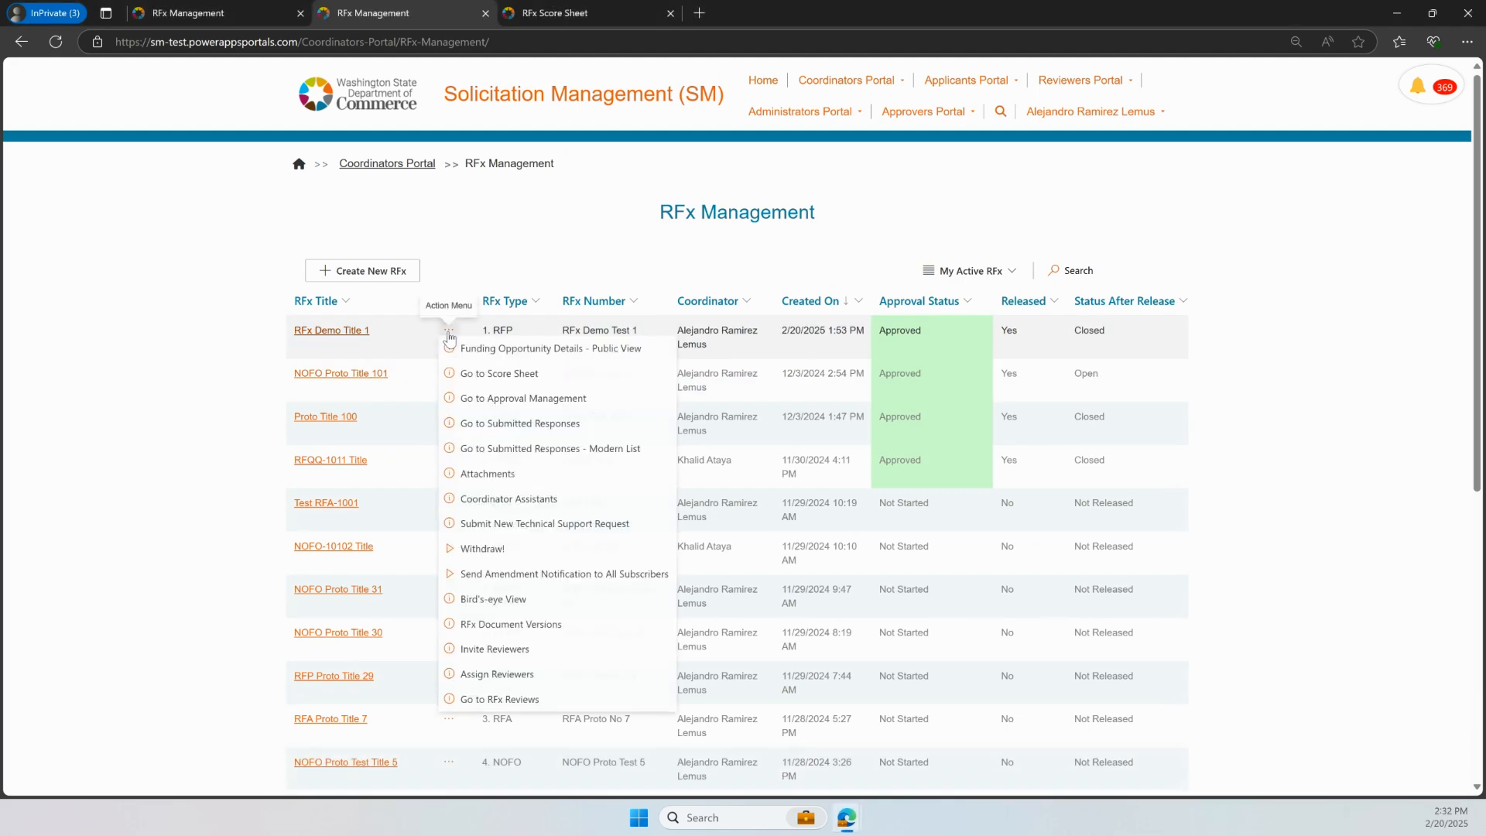
pyautogui.click(531, 428)
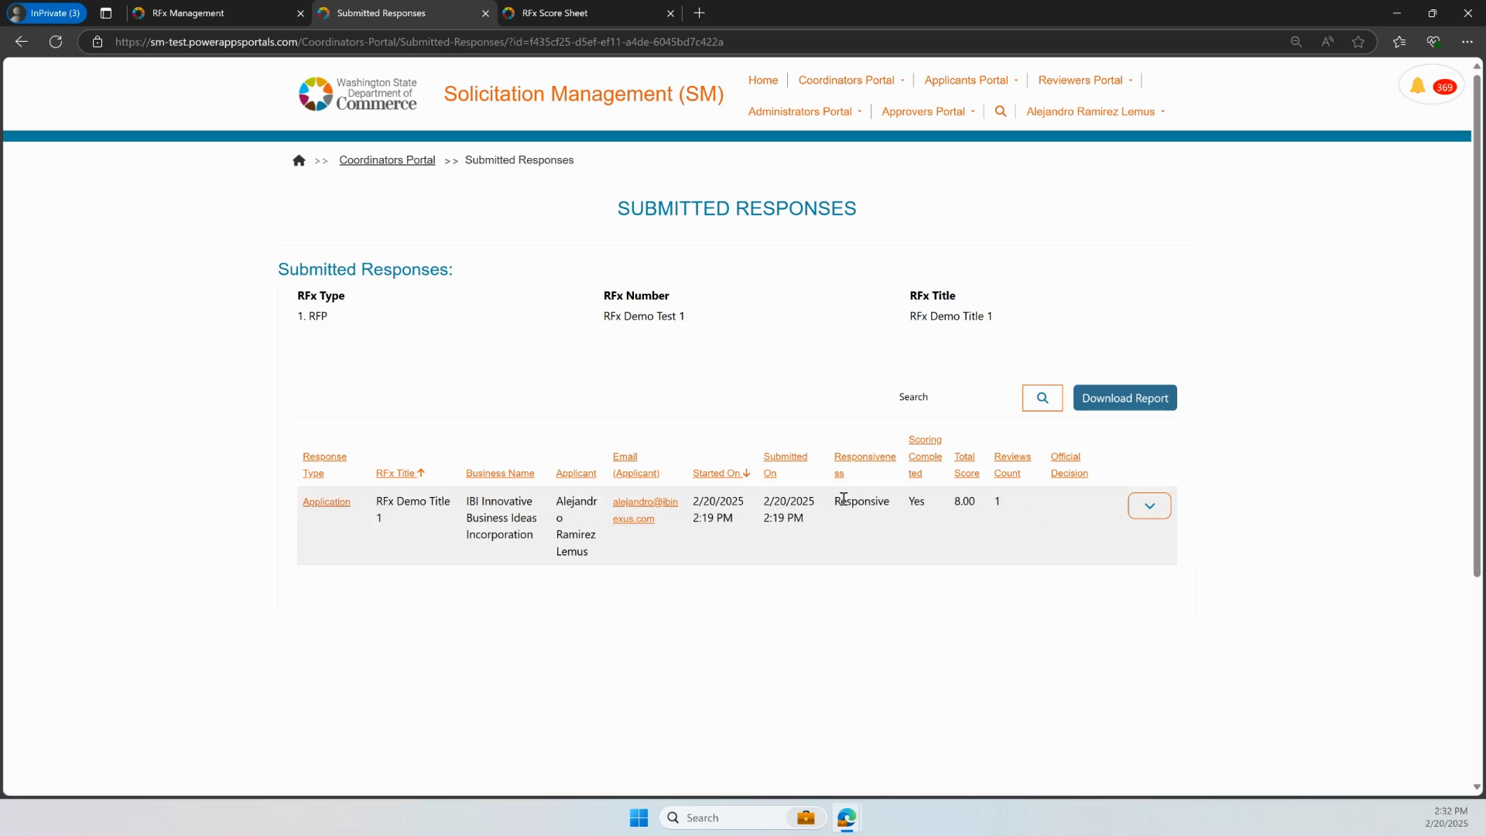
pyautogui.click(1163, 513)
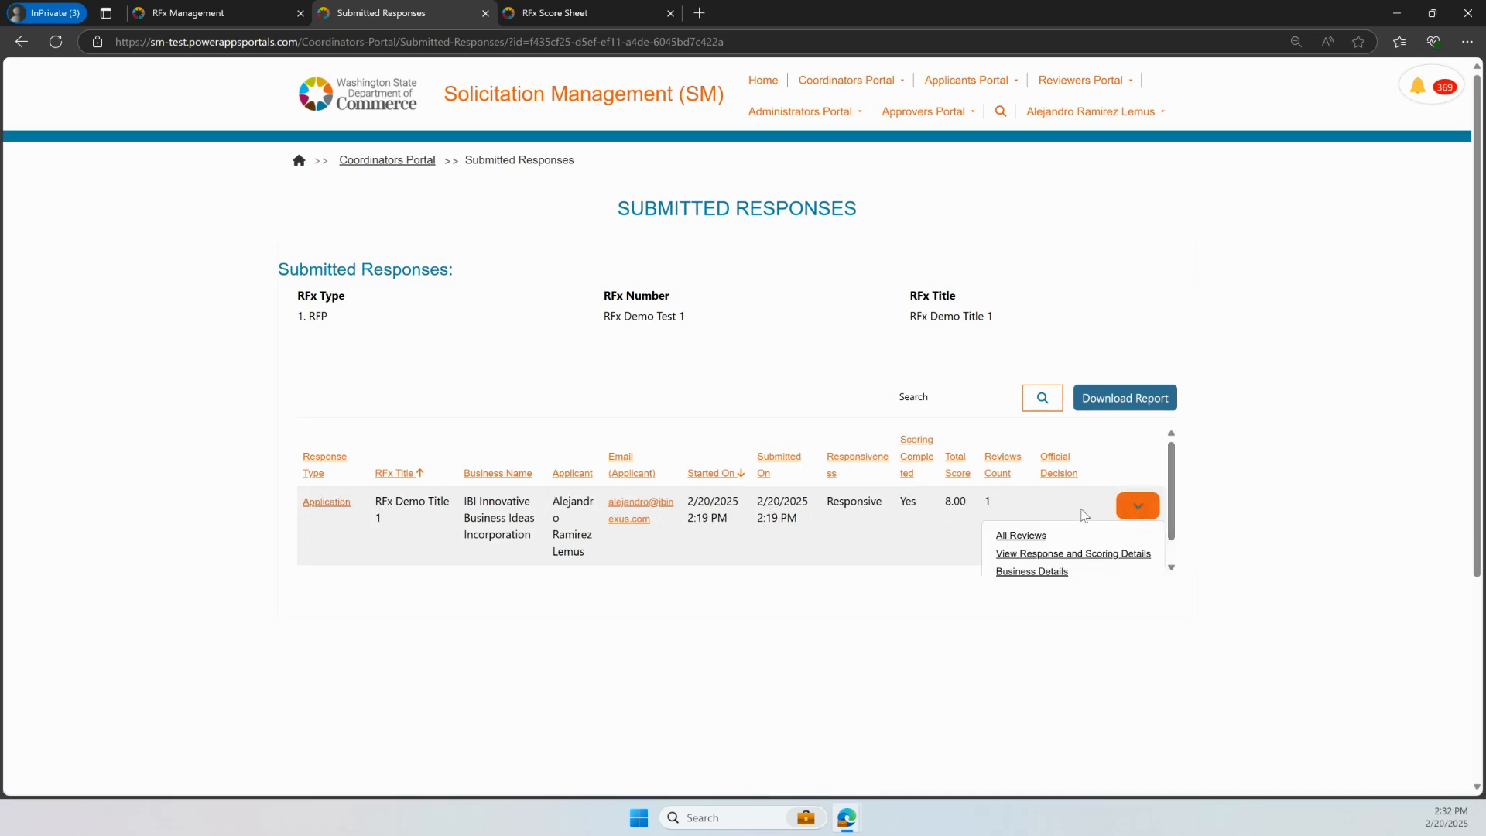
pyautogui.scroll(-1, 1084, 515)
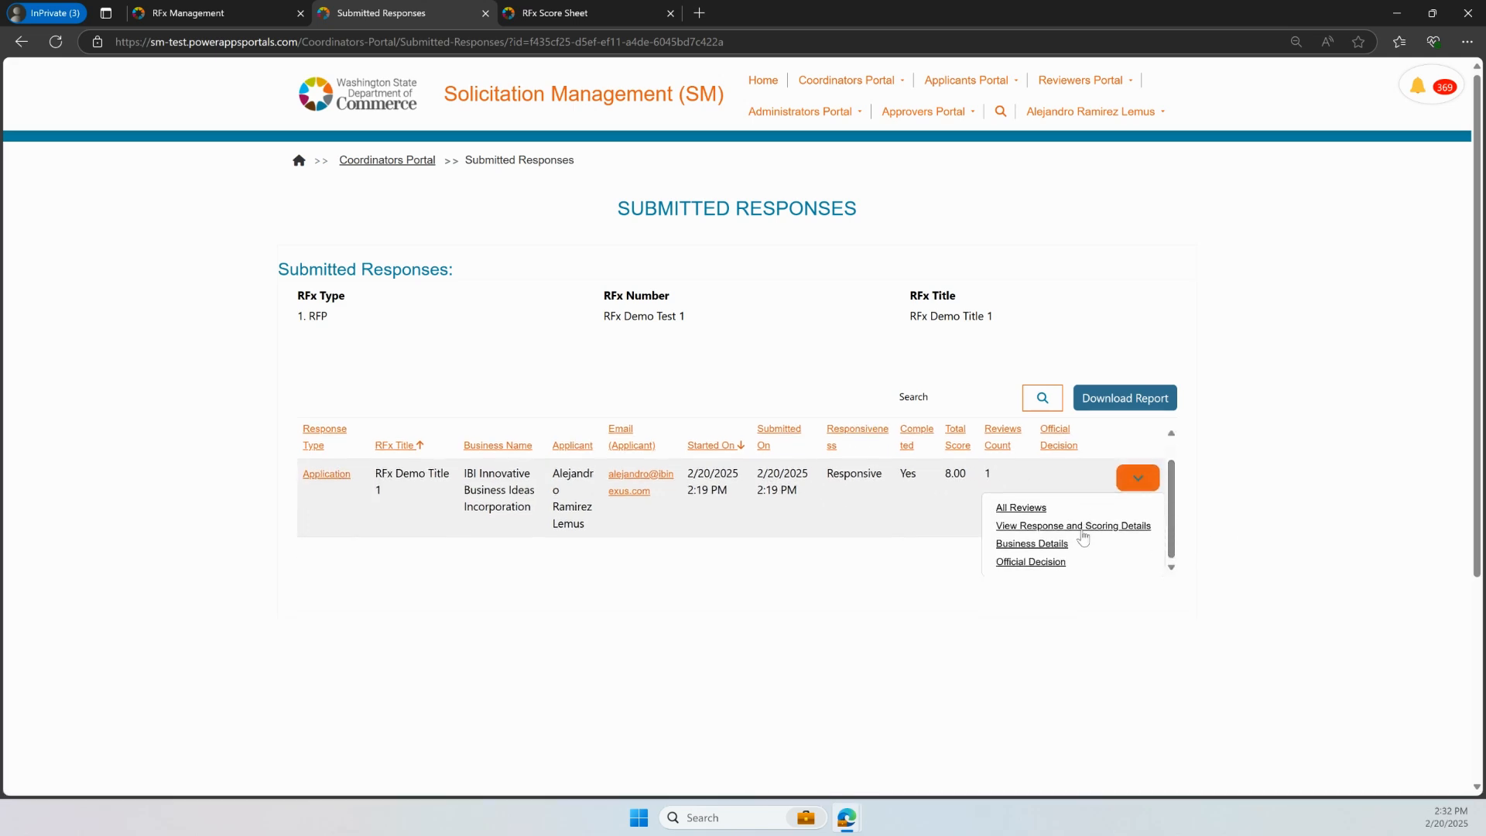
pyautogui.click(1040, 543)
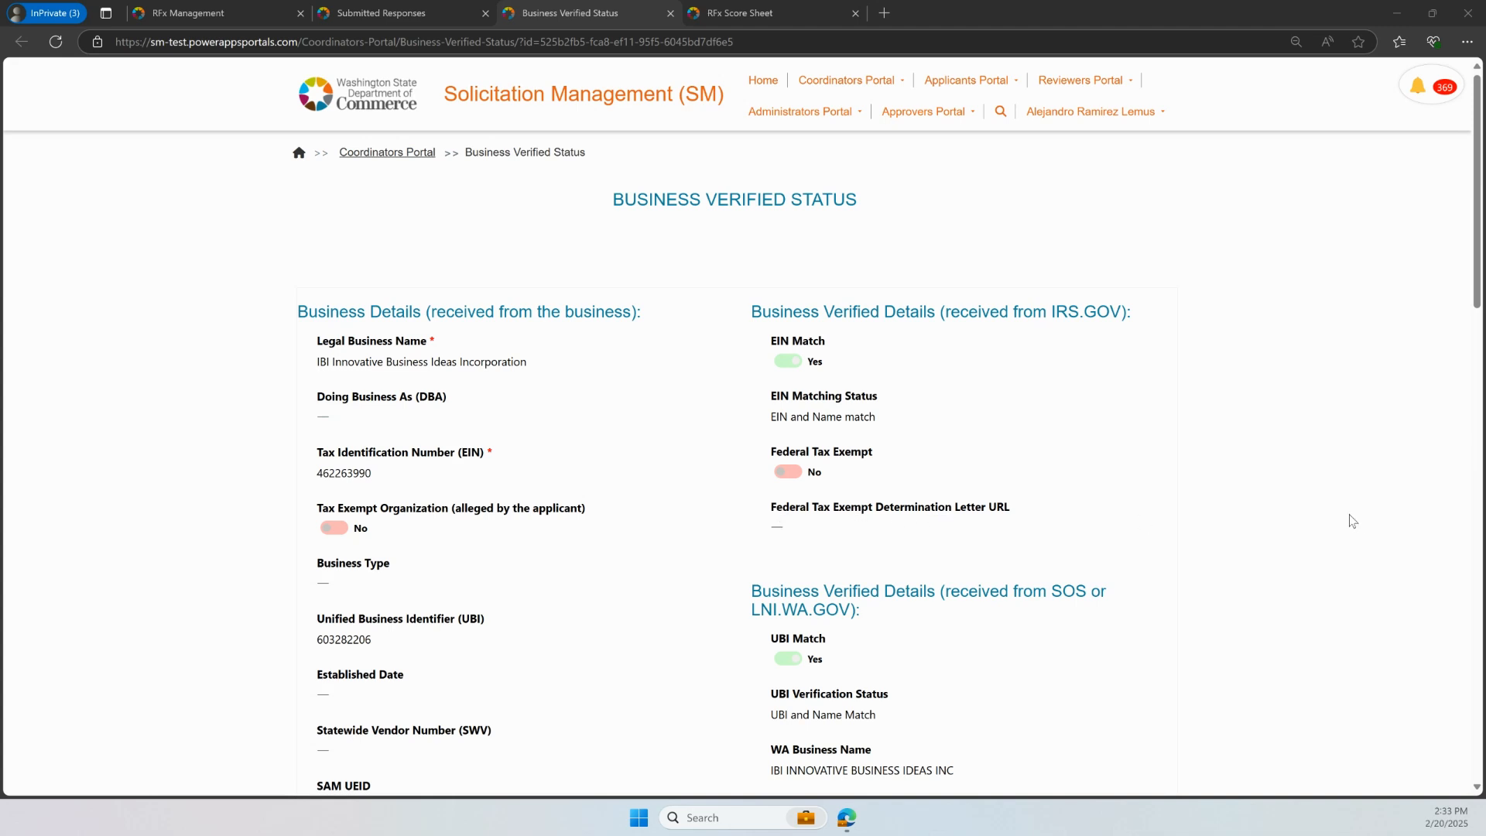
# Examine the details received from the business alongside the verified details received from IRS.GOV
pyautogui.scroll(-1, 1351, 522)
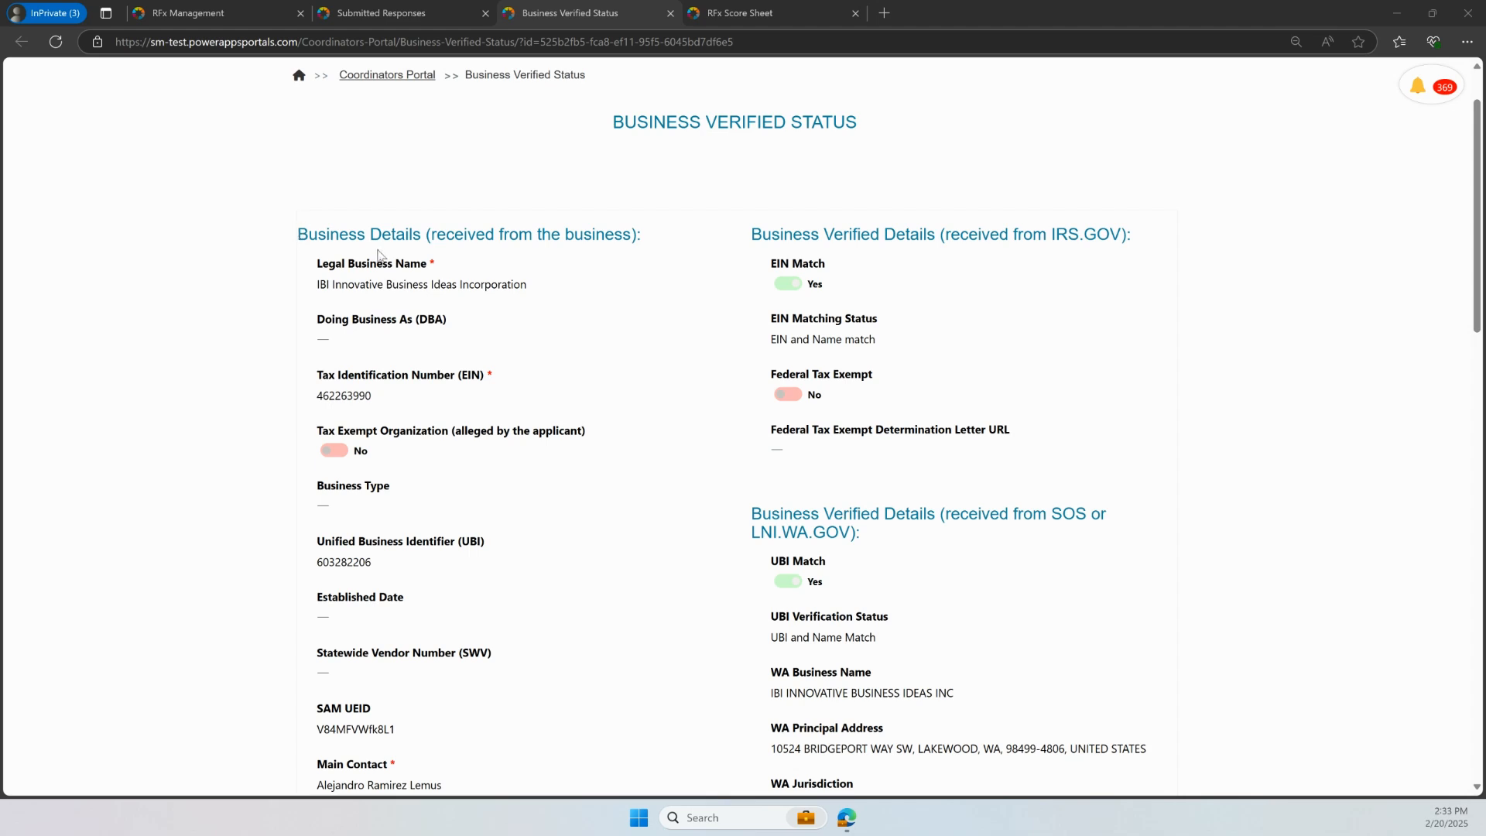
pyautogui.moveTo(426, 234); pyautogui.dragTo(634, 234)
pyautogui.click(788, 224)
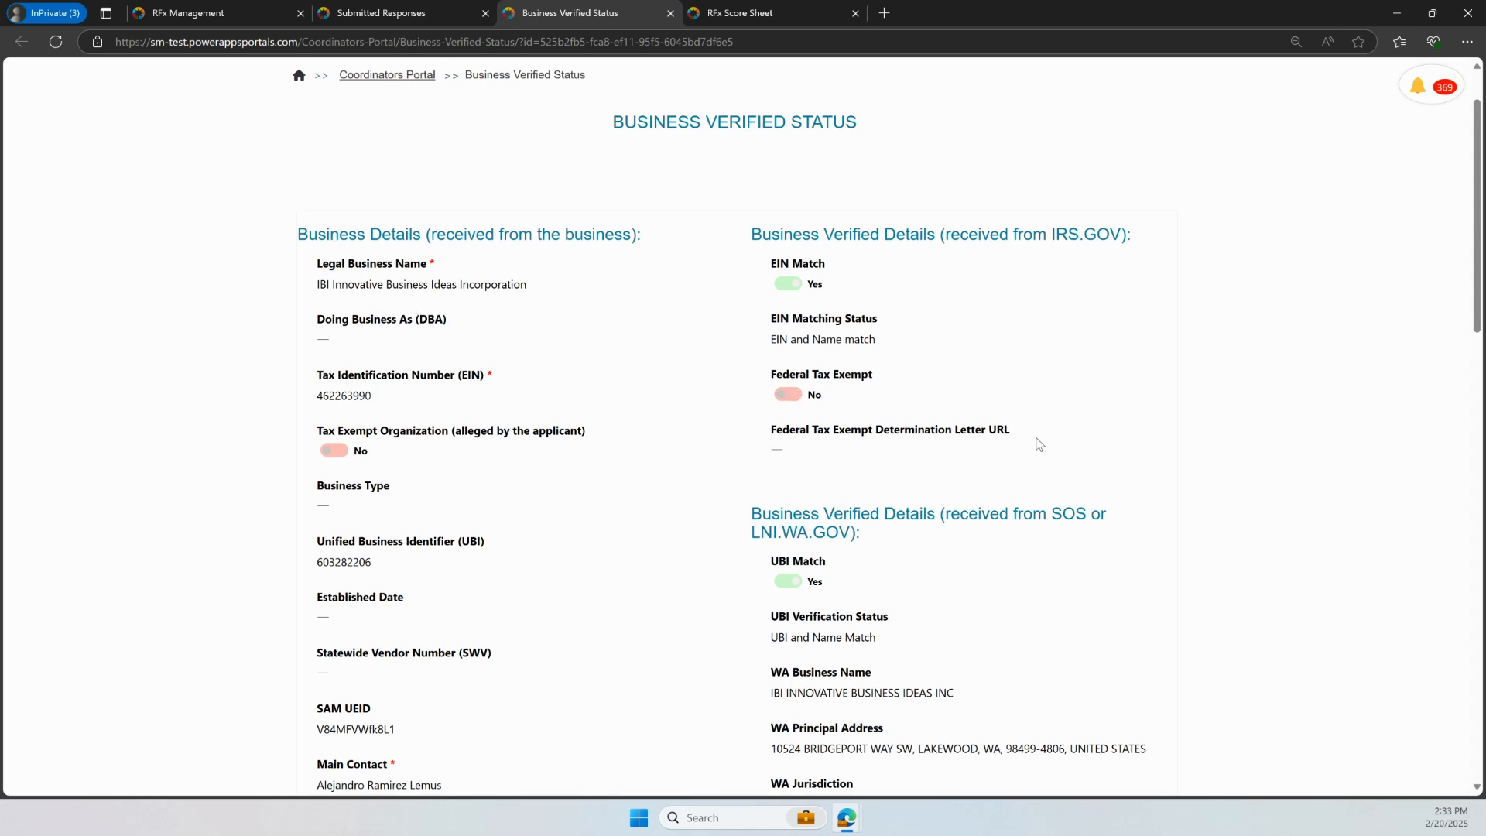
# Examine the business verified details received from SOS or LNI.WA.GOV, OFM.WA.GOV and SAM.GOV, along with the business location map
pyautogui.scroll(-3, 1038, 437)
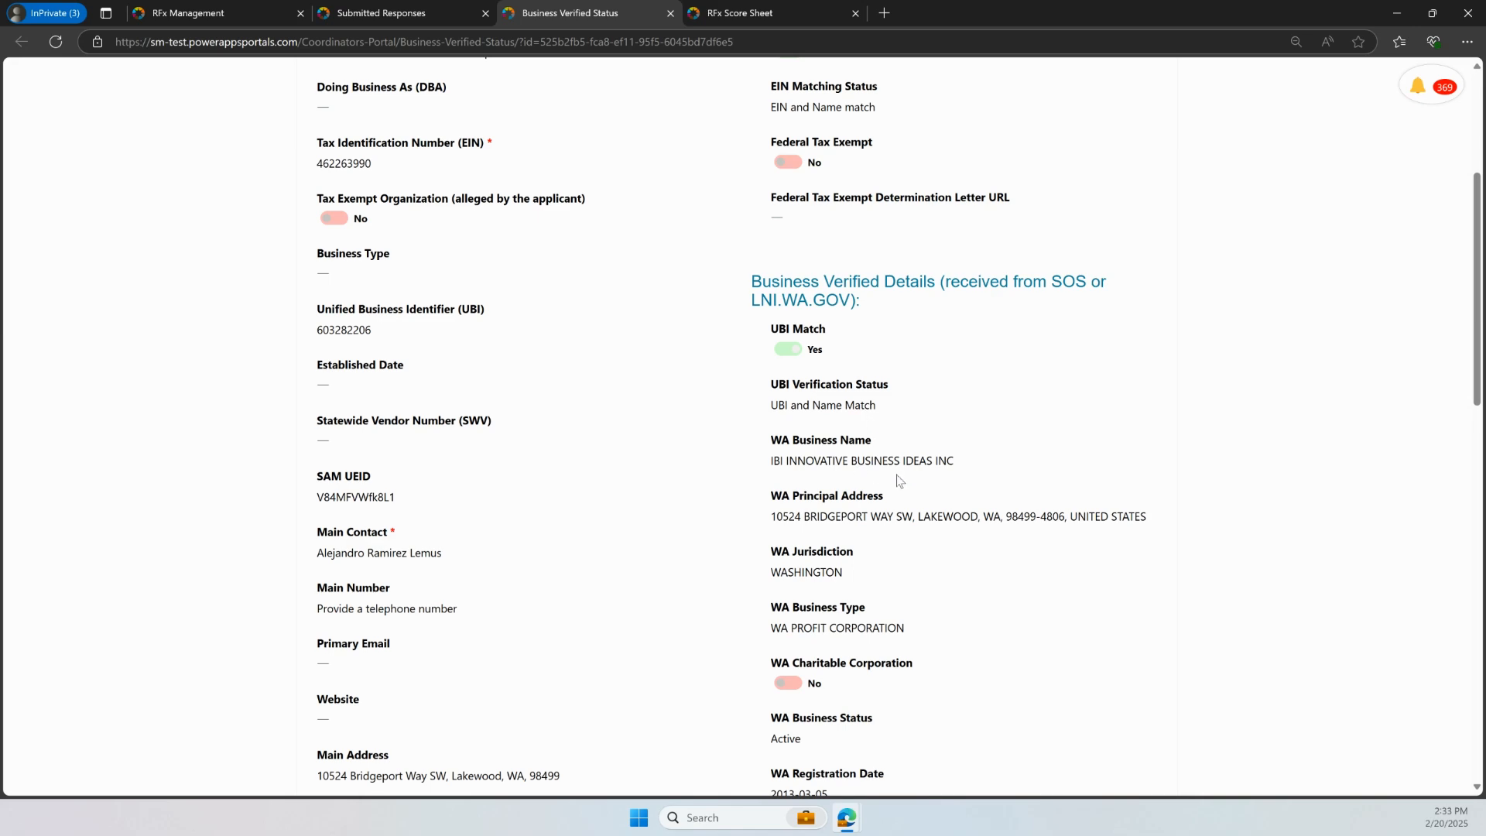
pyautogui.scroll(-1, 894, 479)
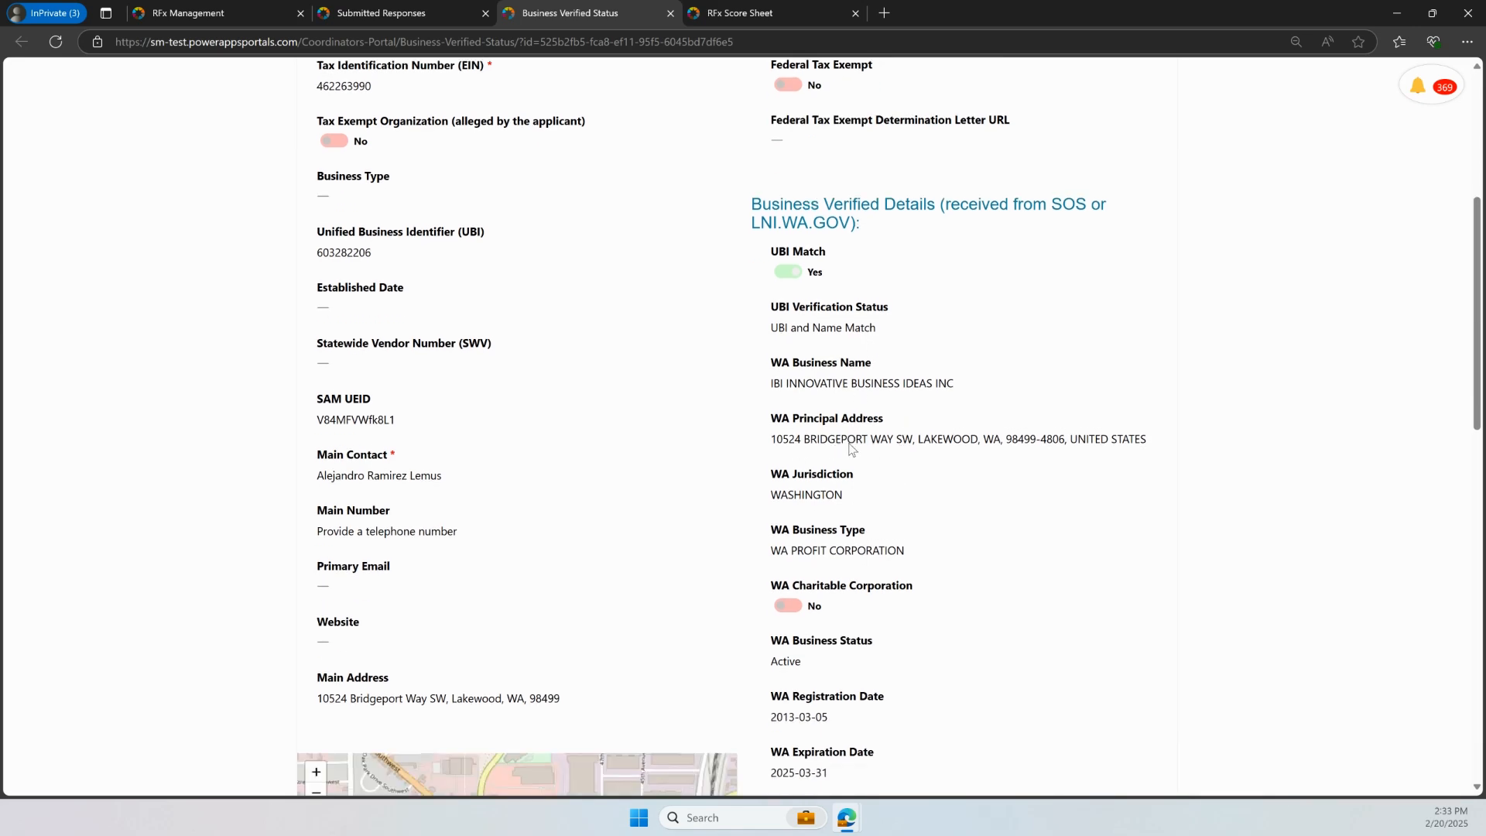
pyautogui.scroll(-3, 851, 449)
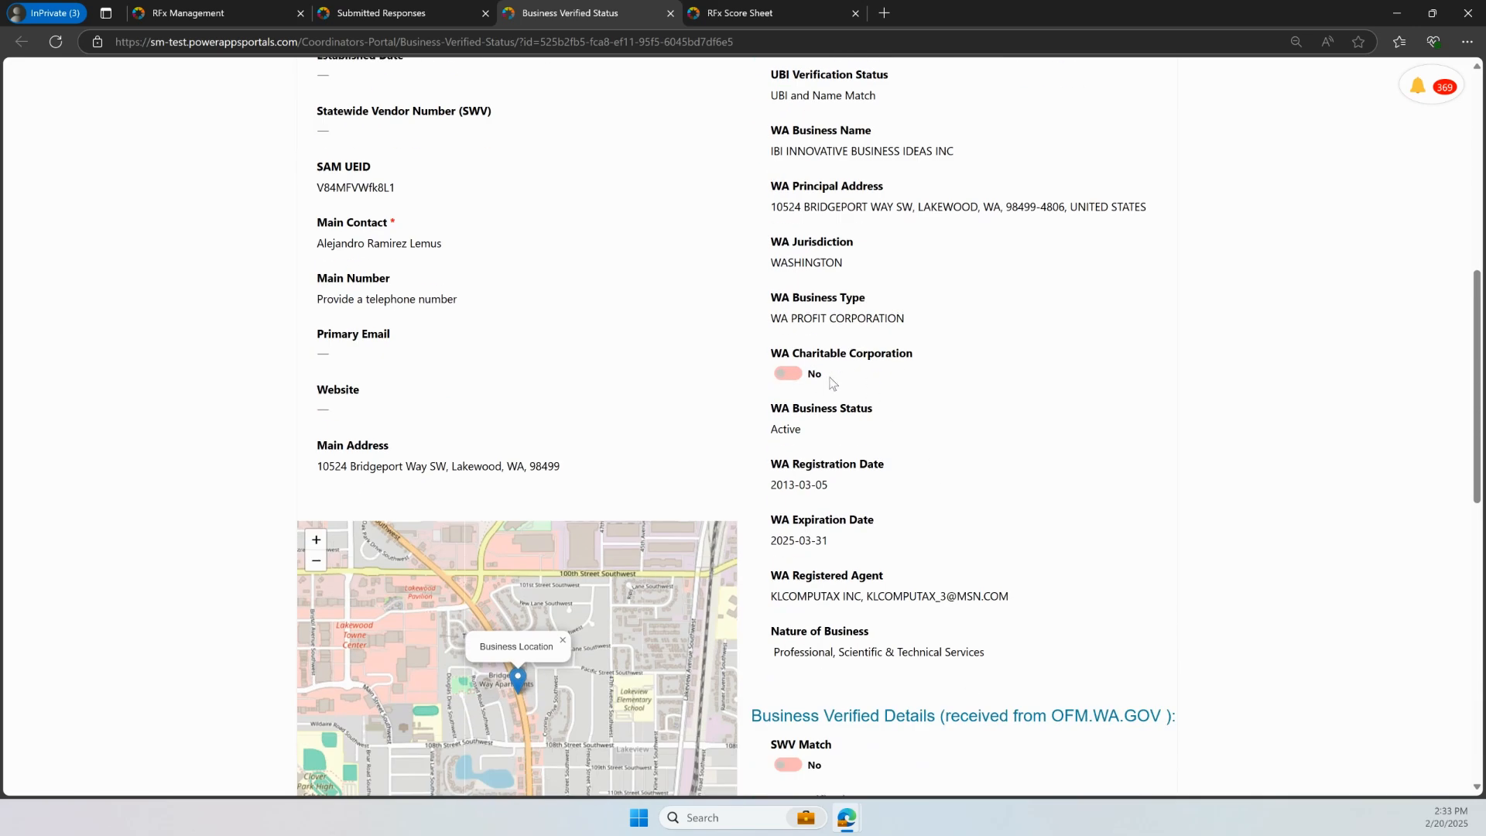
pyautogui.scroll(-4, 1022, 441)
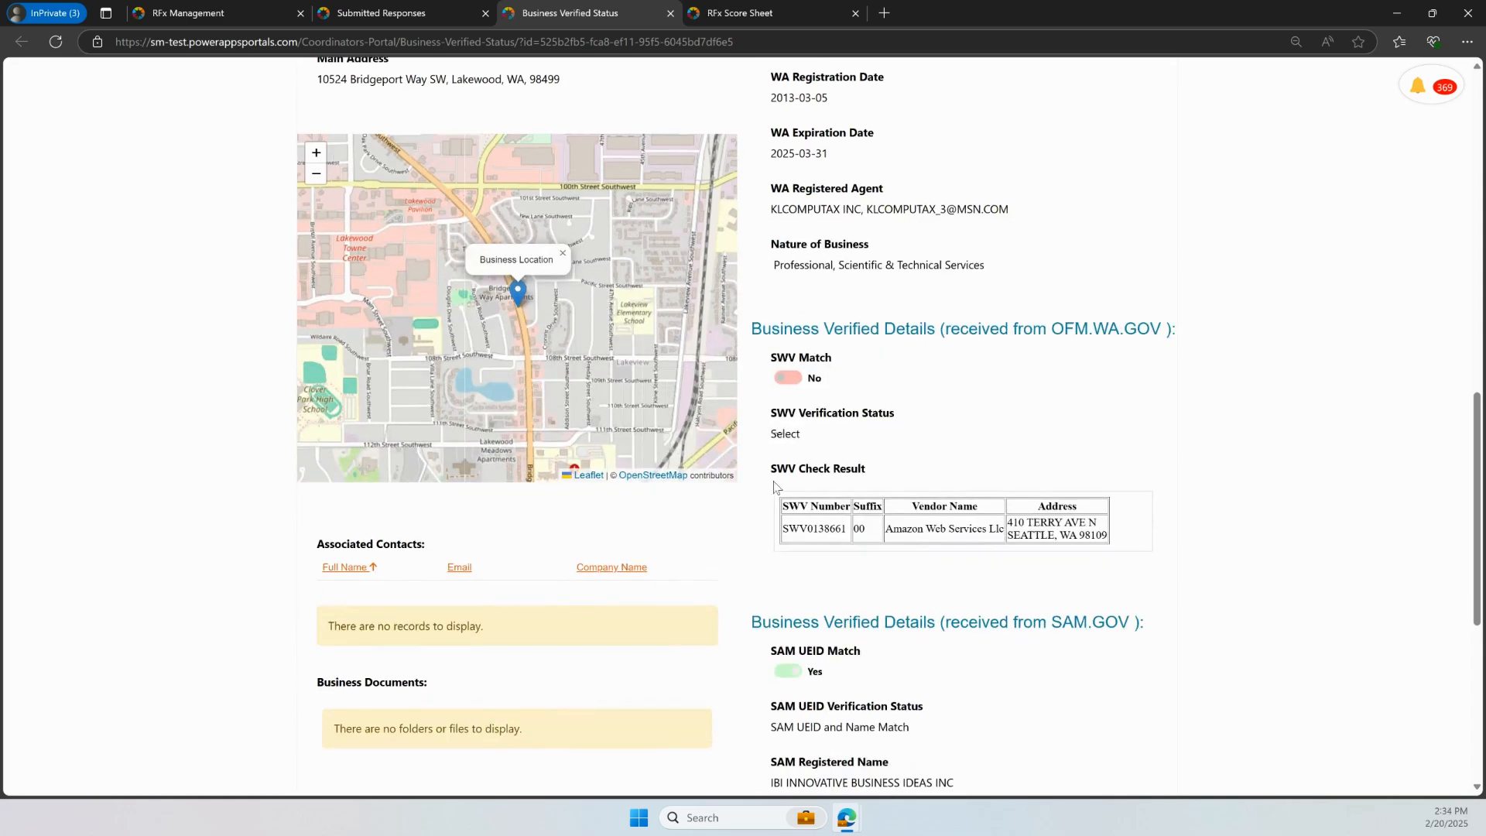
pyautogui.scroll(1, 944, 581)
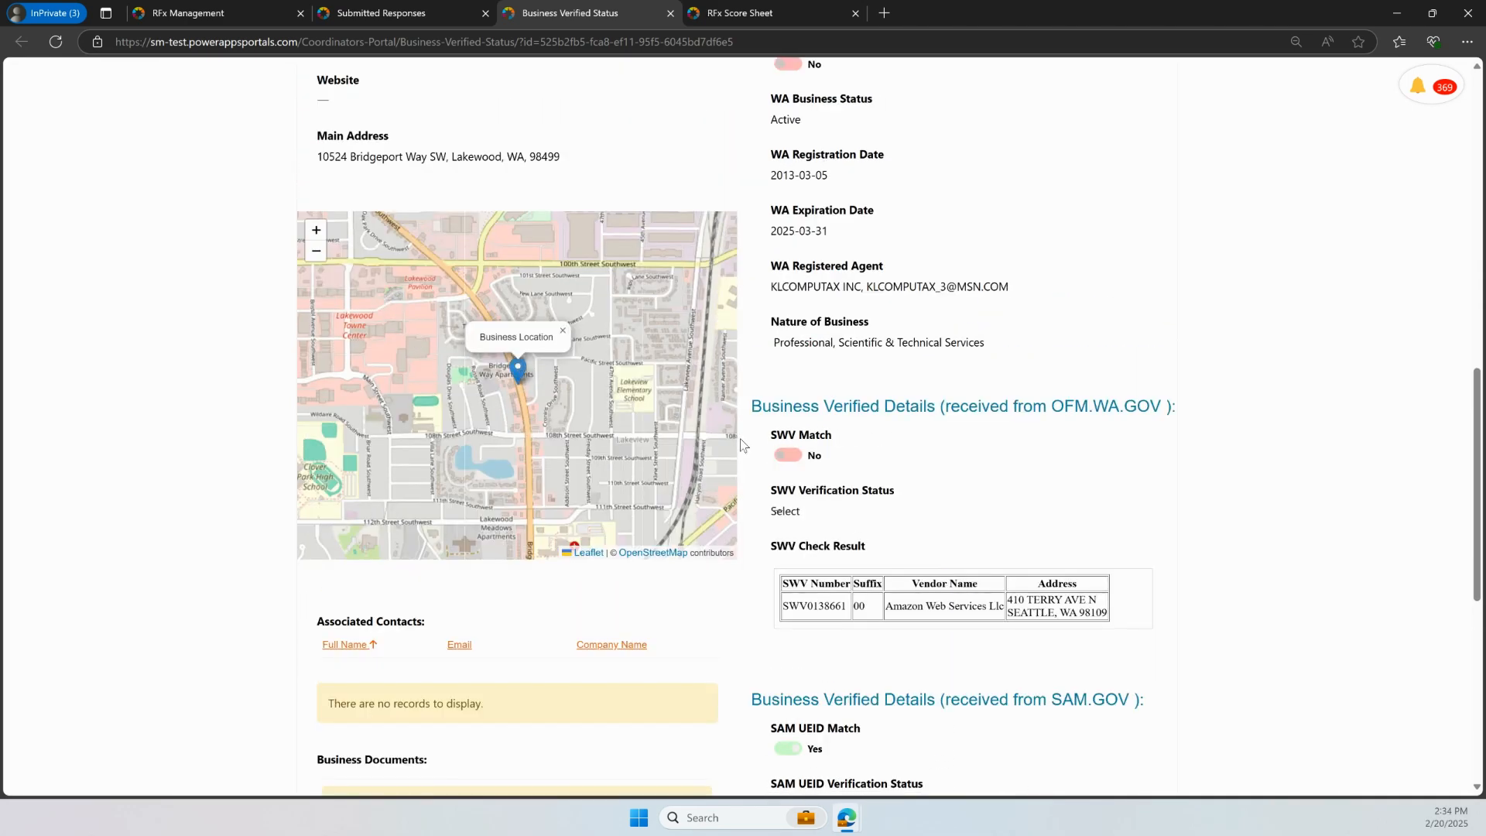
pyautogui.scroll(-2, 1211, 498)
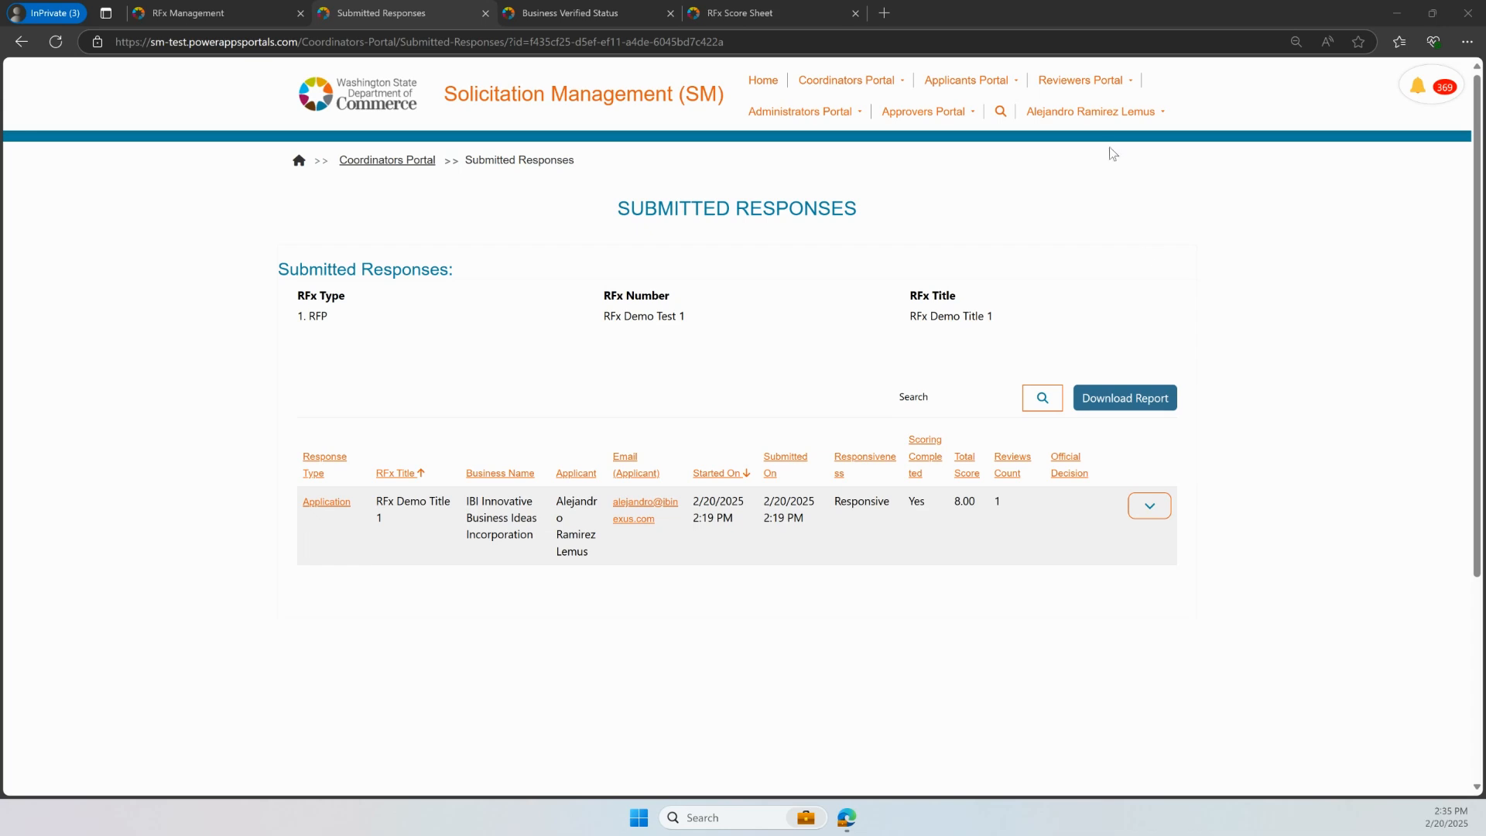
# View the Reviewers Portal home page and open the User Guide page of the Applicants Portal
pyautogui.click(1081, 82)
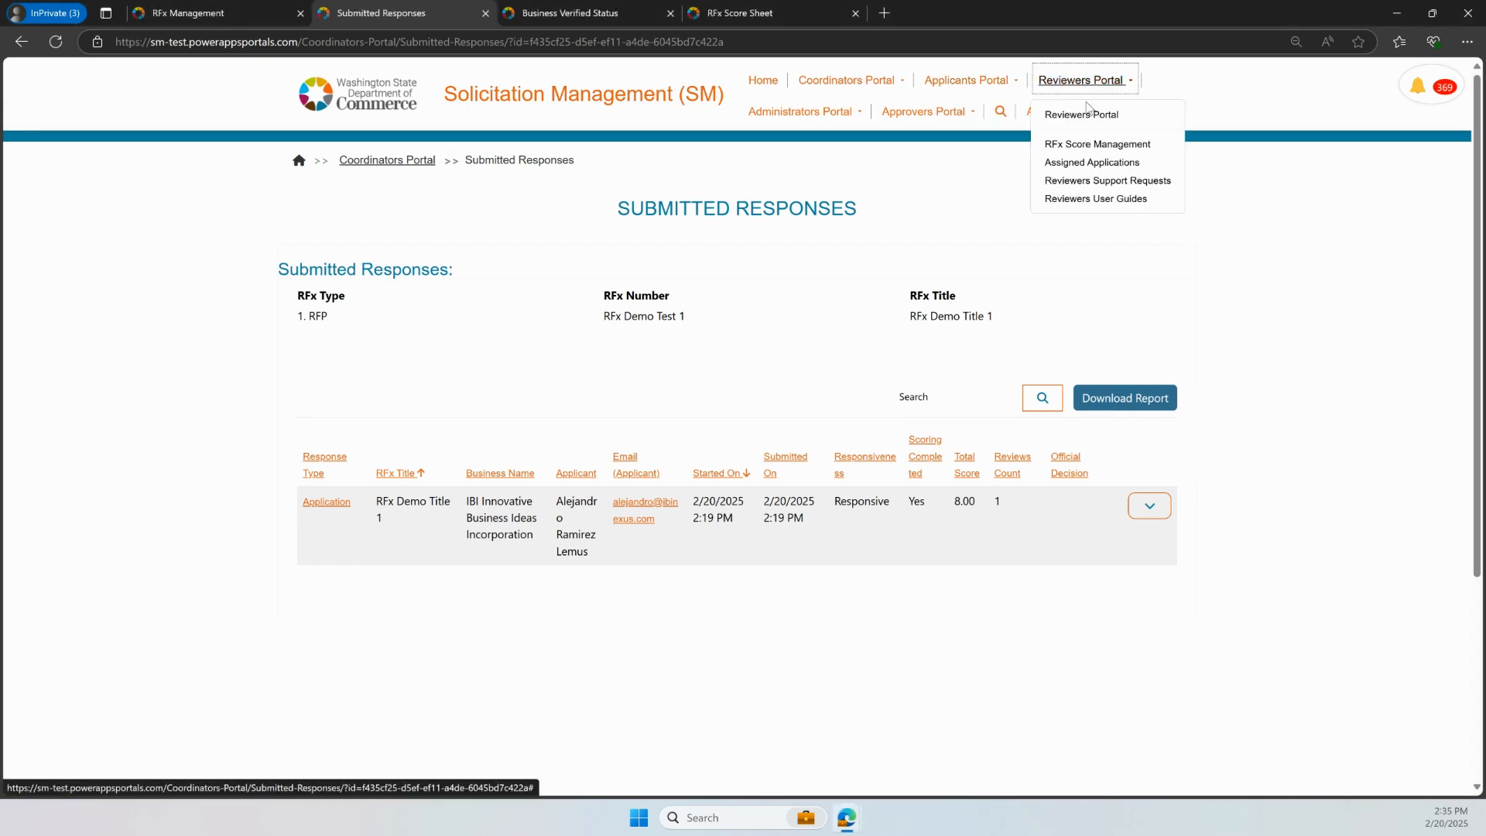
pyautogui.click(1082, 114)
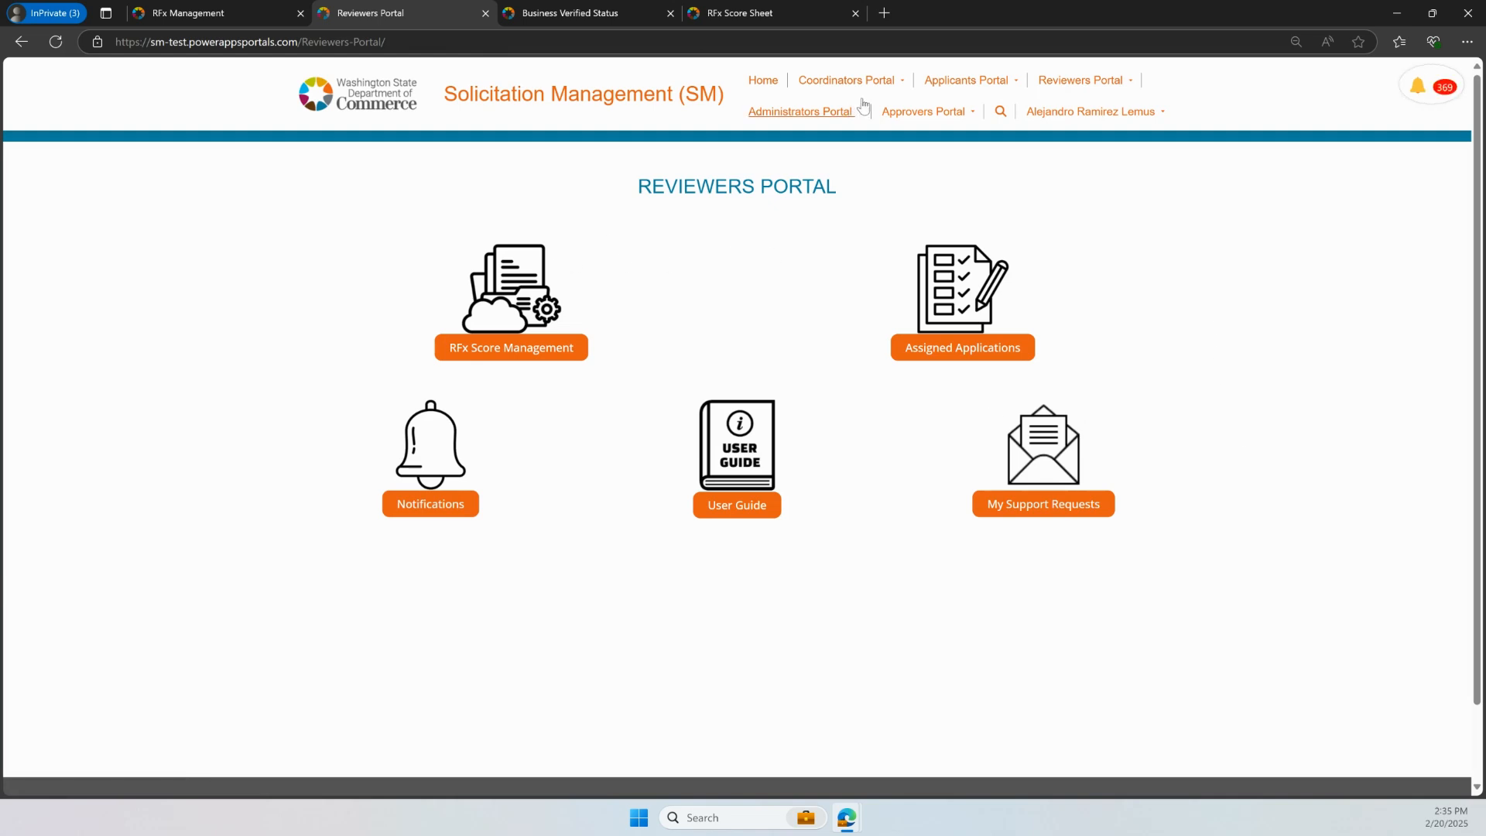
pyautogui.click(983, 85)
pyautogui.click(985, 116)
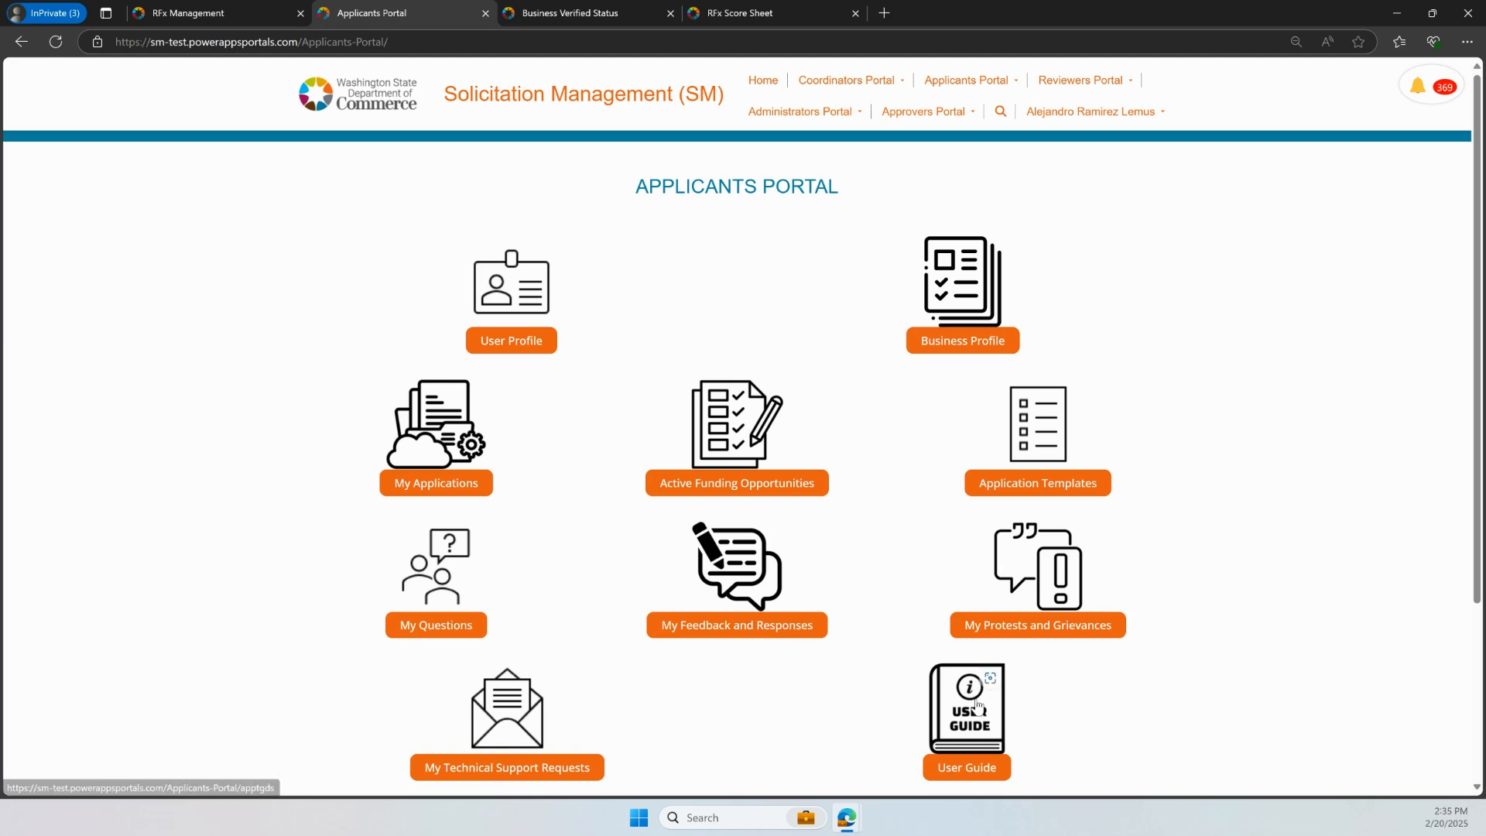
pyautogui.click(955, 737)
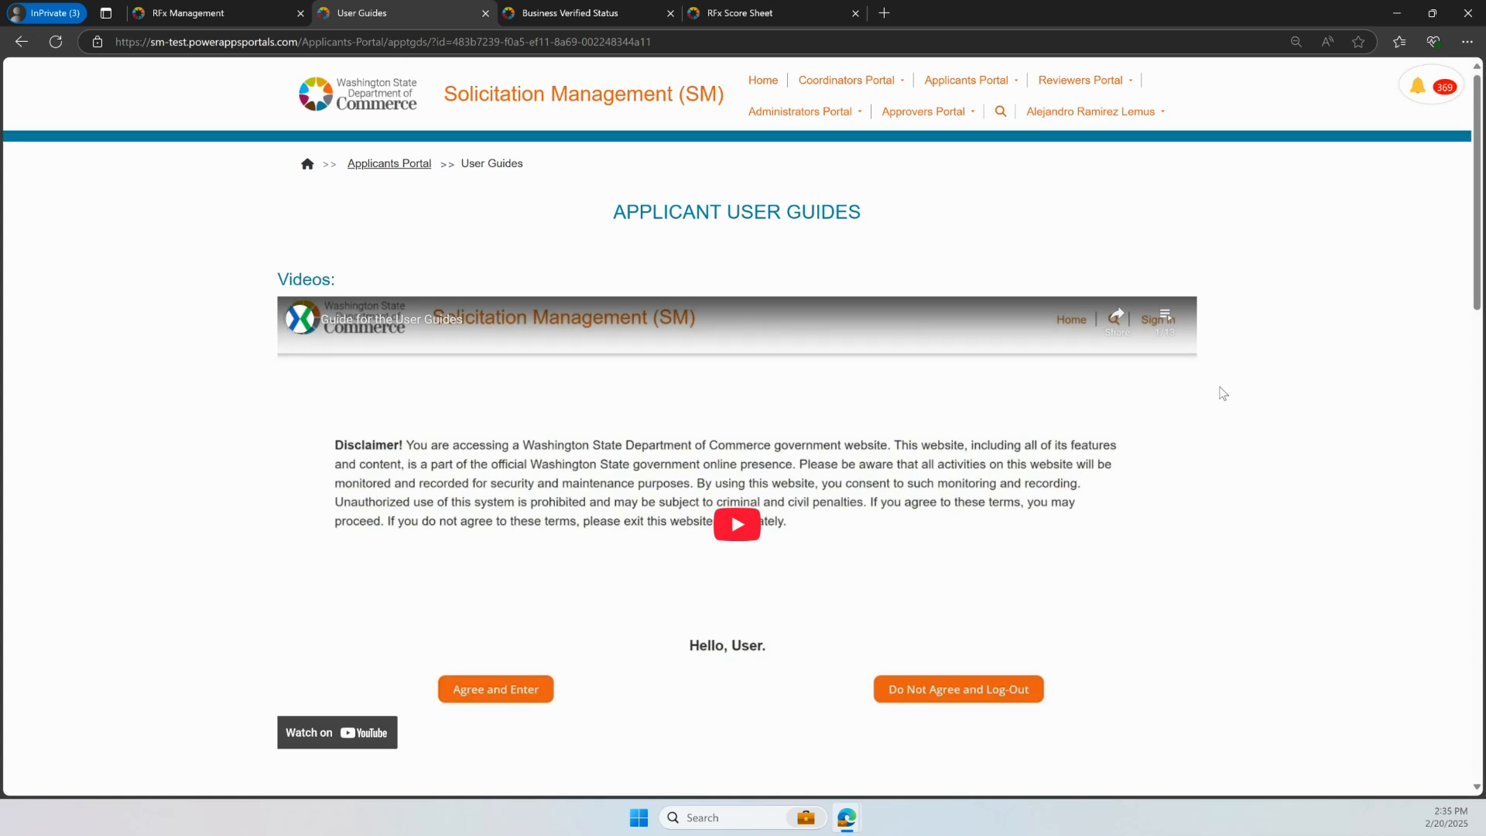
# Show the SM Applicant Portal User Guides video playlist and look through its chapters
pyautogui.scroll(-2, 1221, 348)
pyautogui.click(1167, 159)
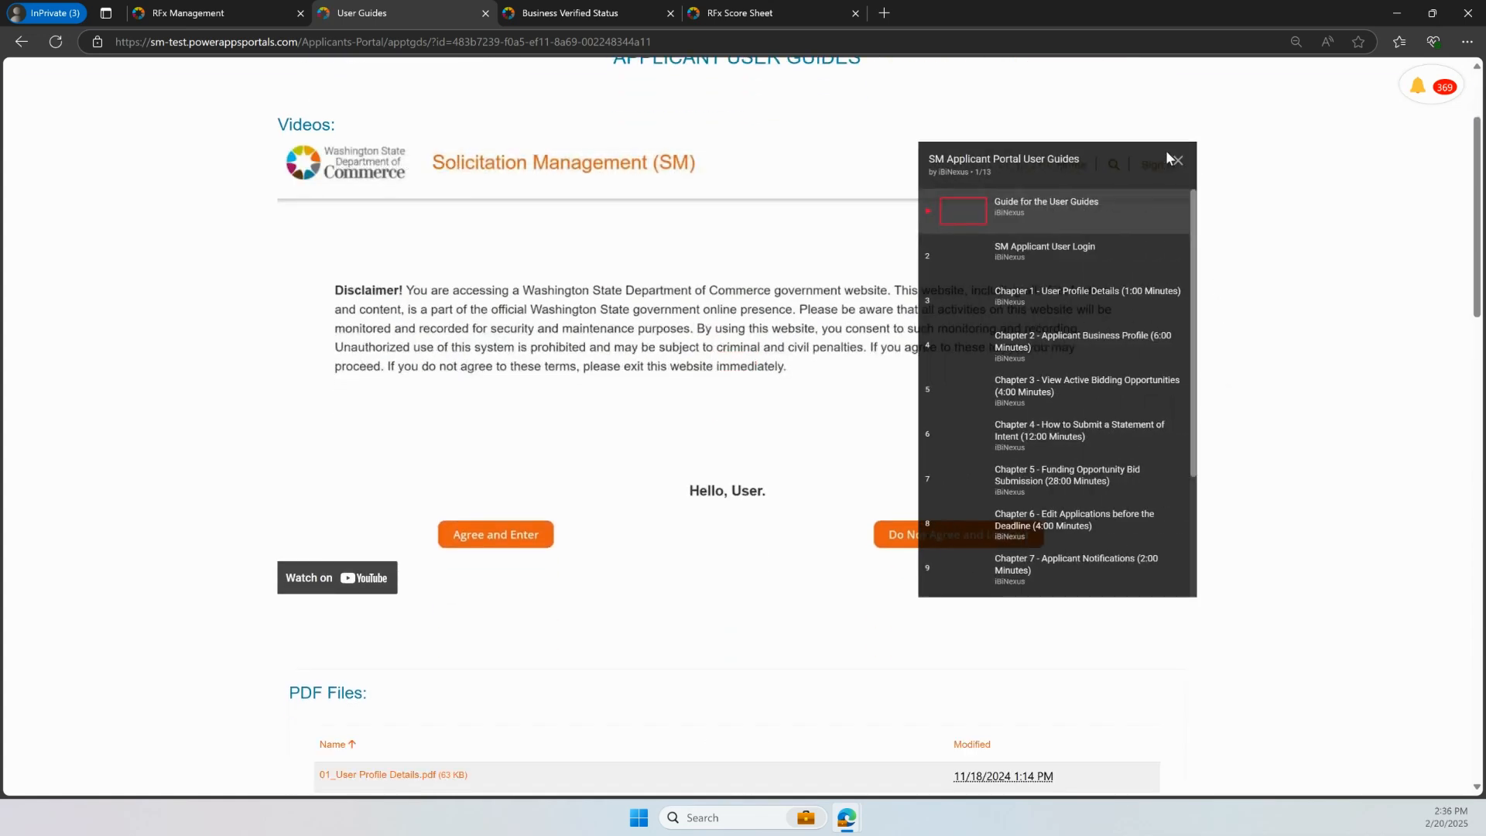
pyautogui.scroll(-4, 1125, 335)
pyautogui.scroll(3, 1126, 345)
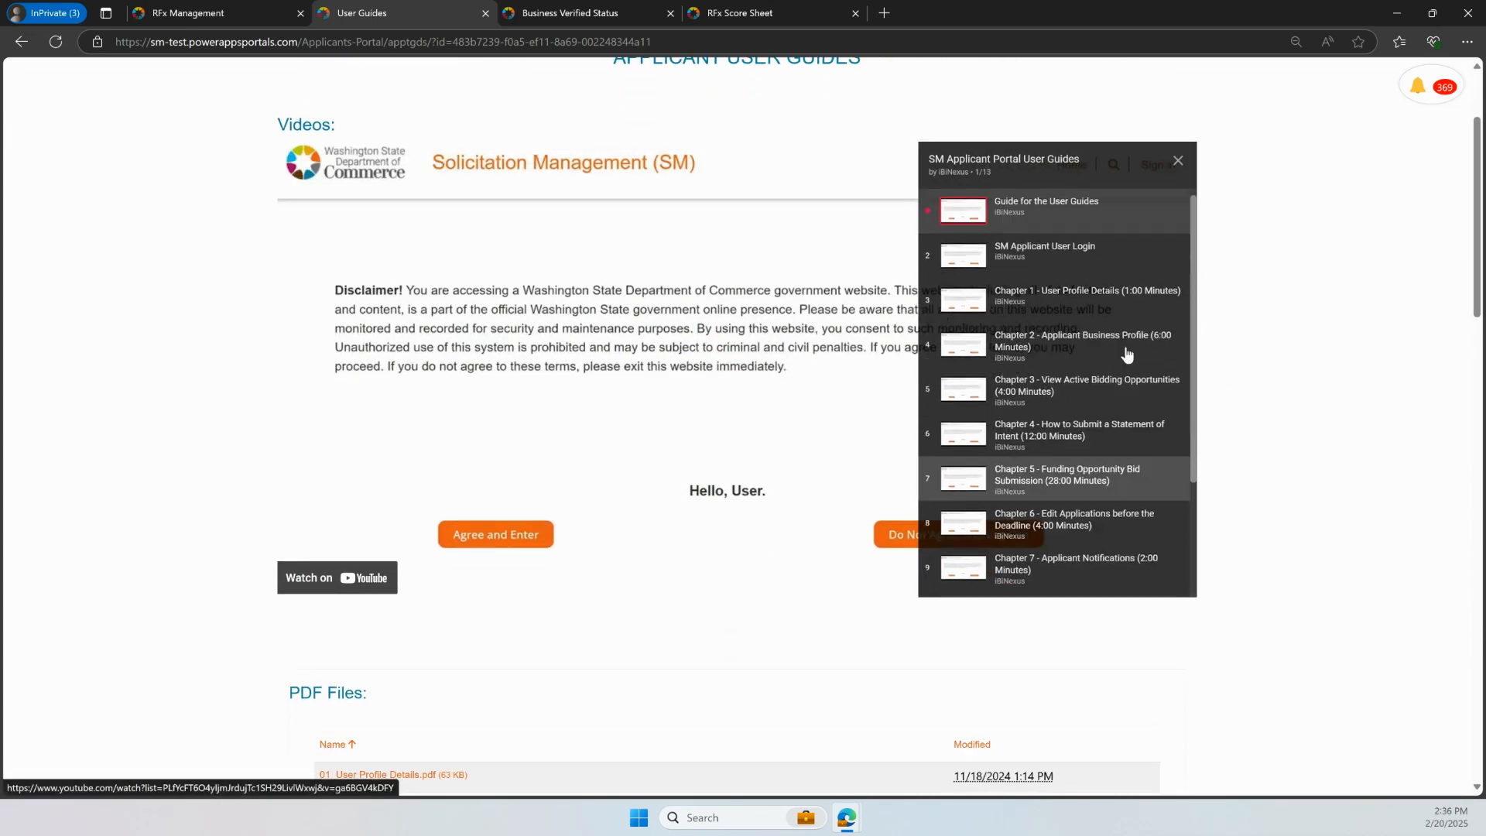
# Examine the list of applicant user guide PDF files and the preview of 01_User Profile Details.pdf
pyautogui.scroll(-6, 1338, 350)
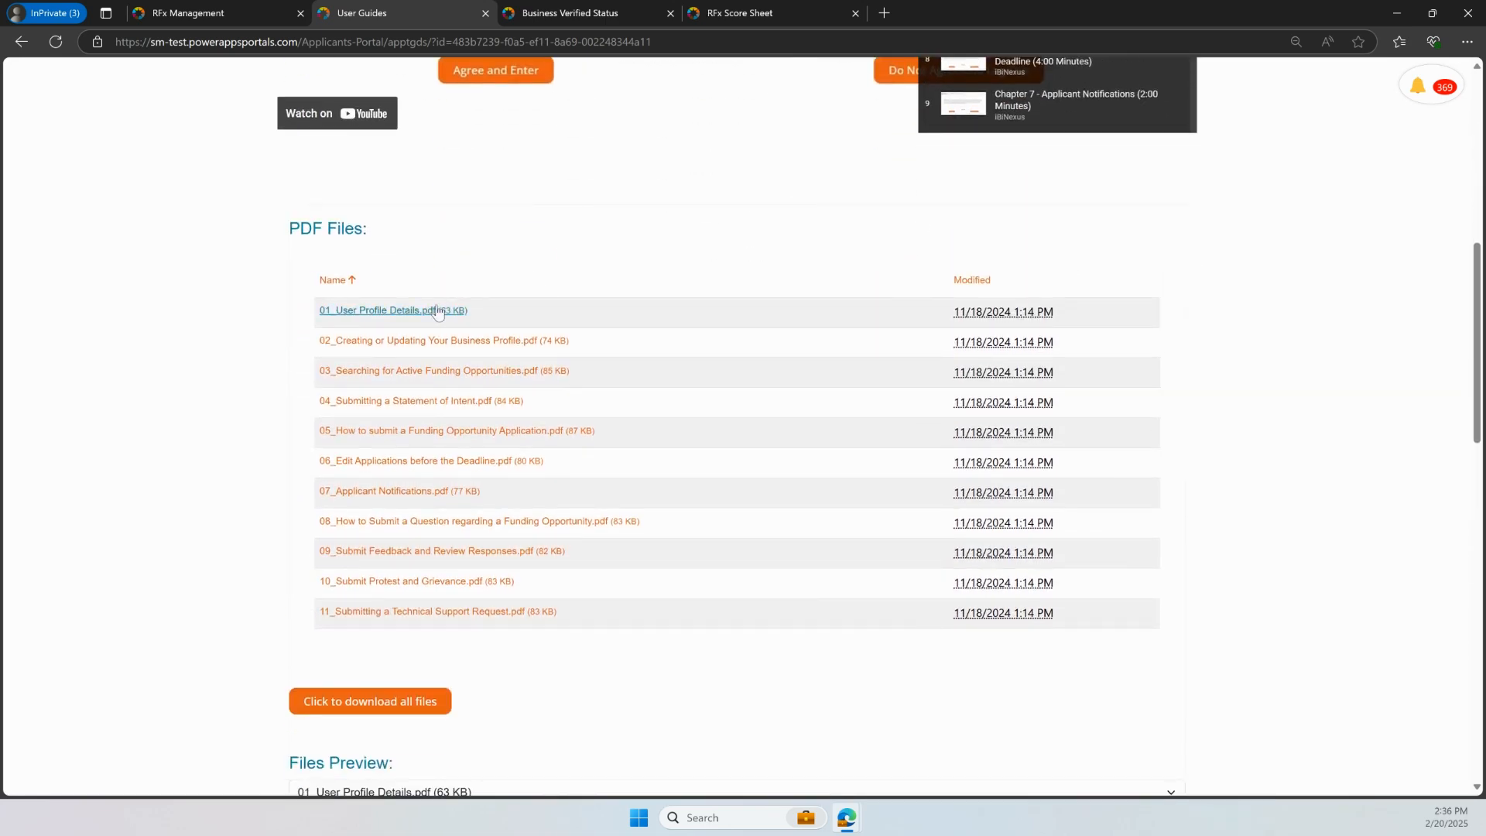
pyautogui.scroll(-4, 225, 576)
pyautogui.scroll(-1, 237, 576)
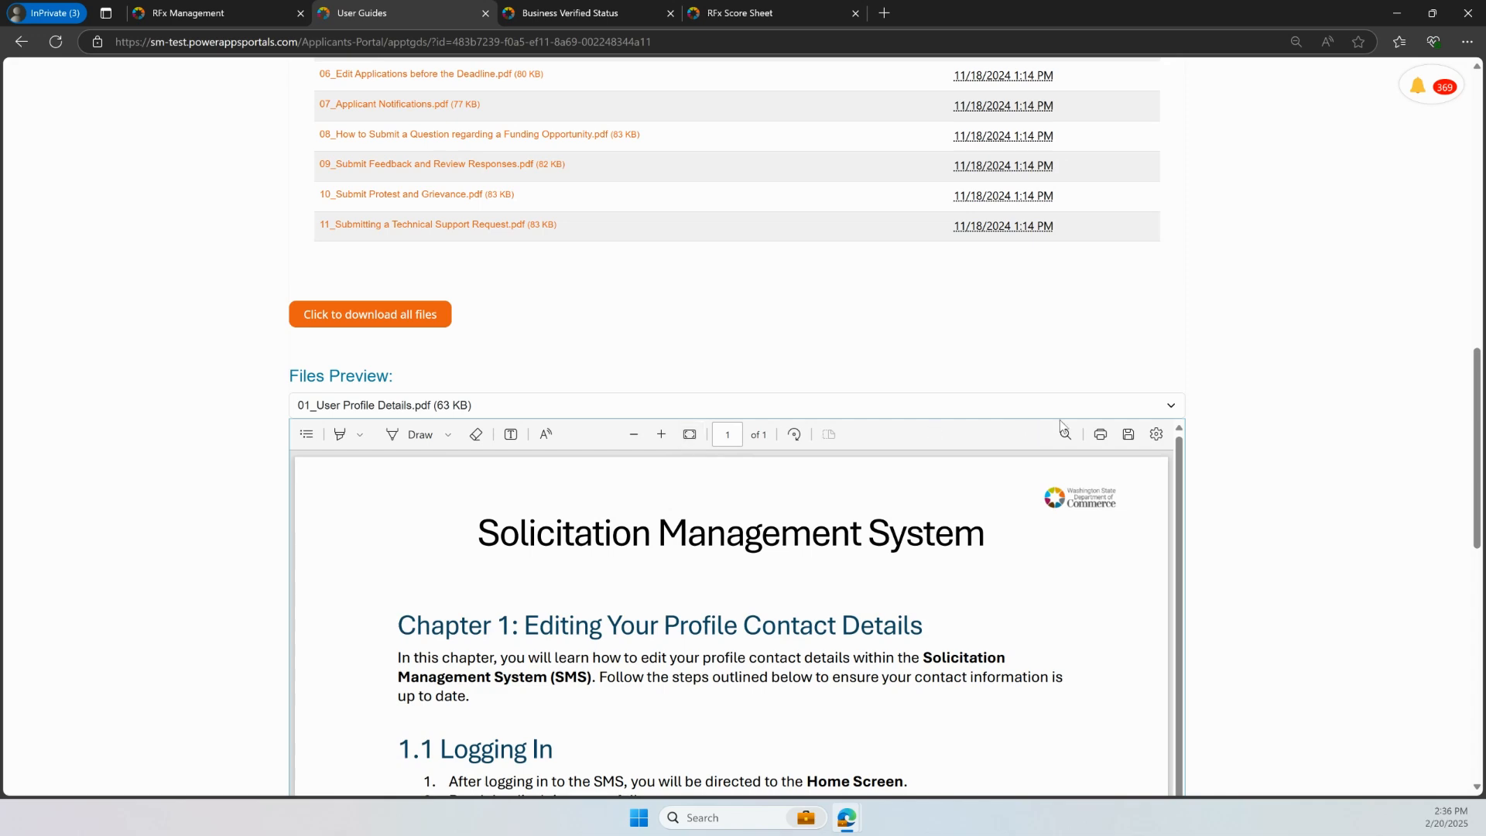
pyautogui.scroll(4, 1025, 420)
pyautogui.scroll(-5, 1260, 538)
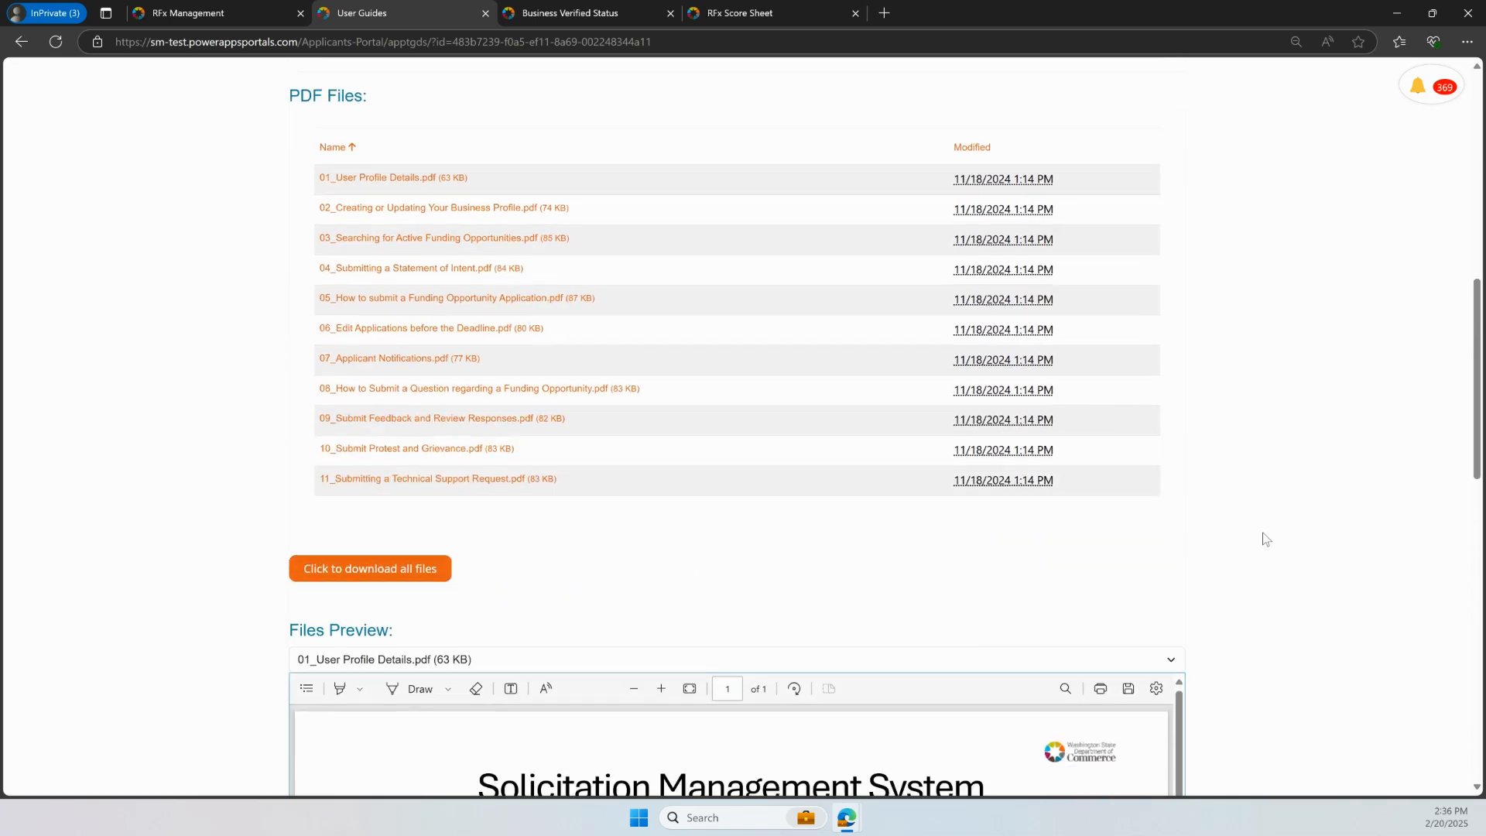
pyautogui.scroll(-1, 910, 503)
pyautogui.scroll(-1, 1344, 501)
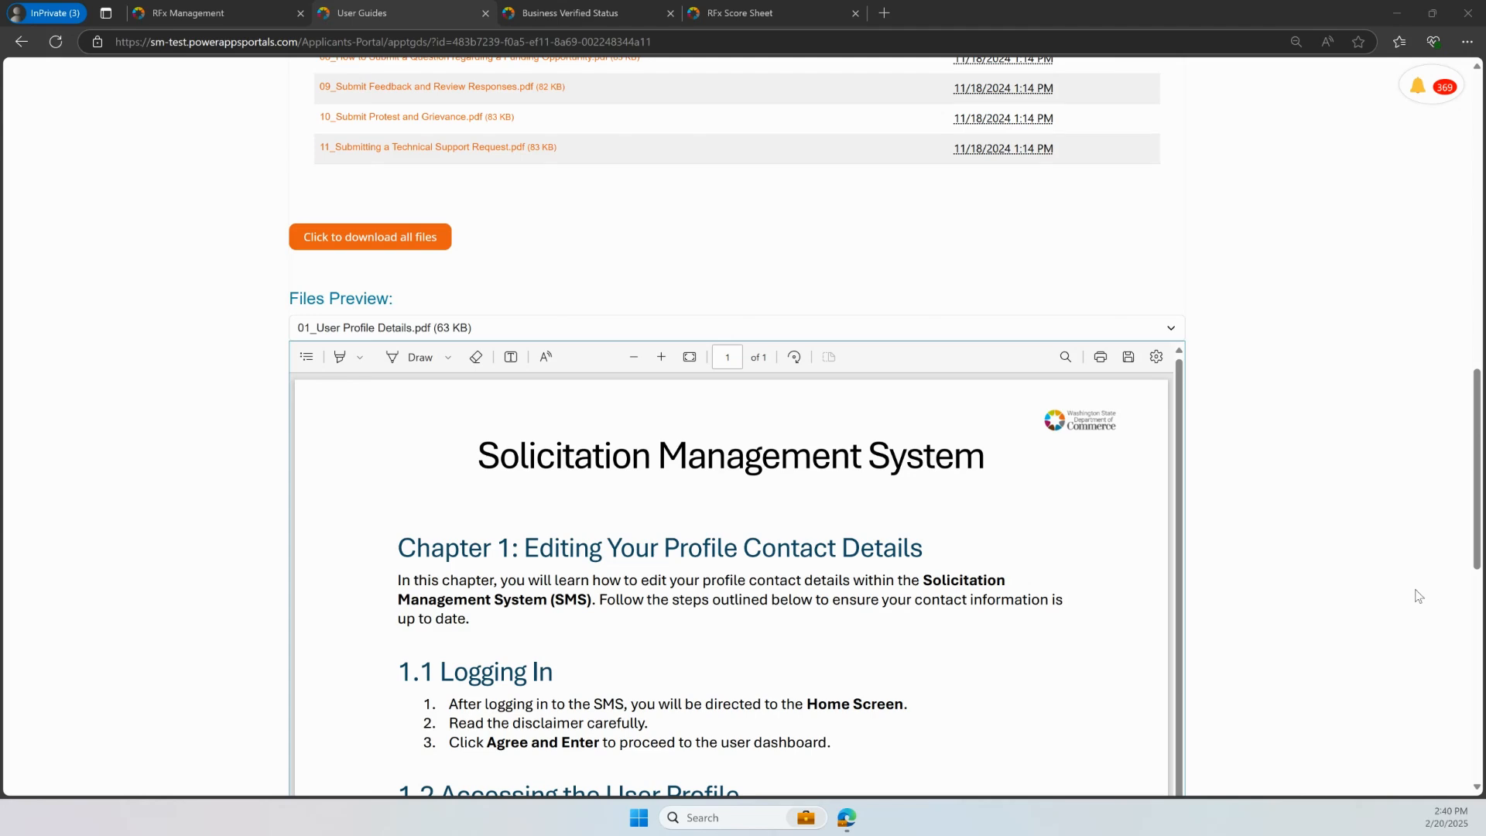